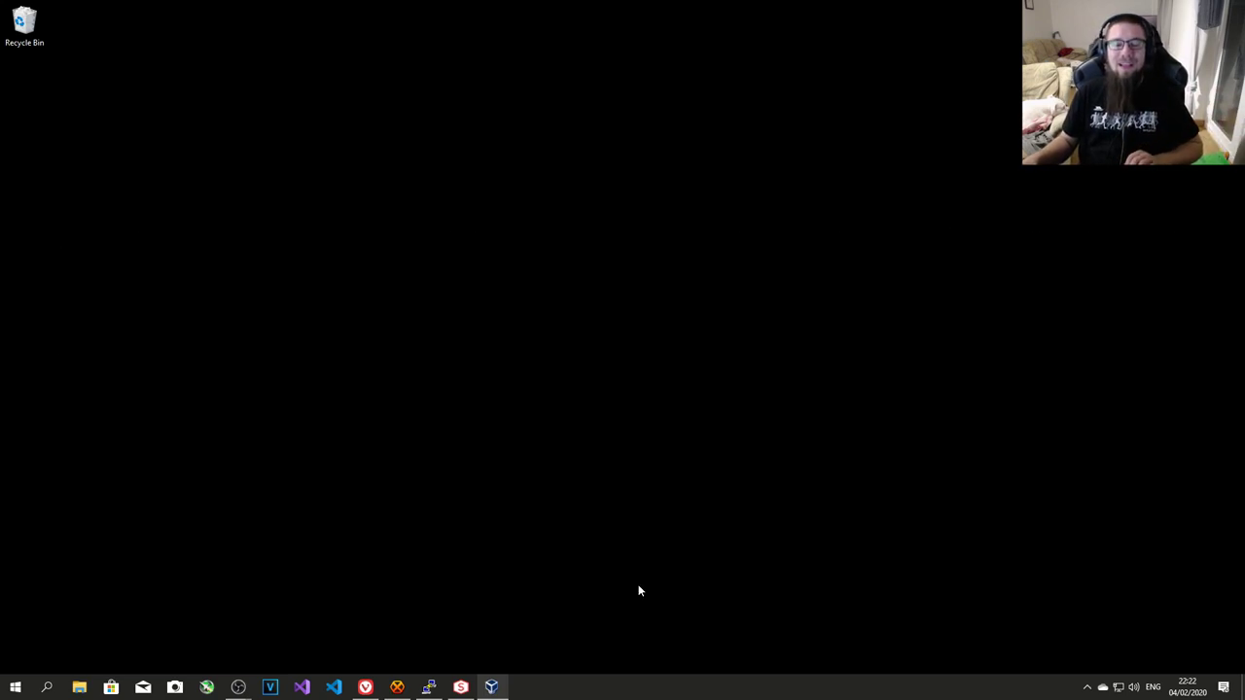
# - Launch Oracle VM VirtualBox Manager from the Windows taskbar icon
pyautogui.click(493, 687)
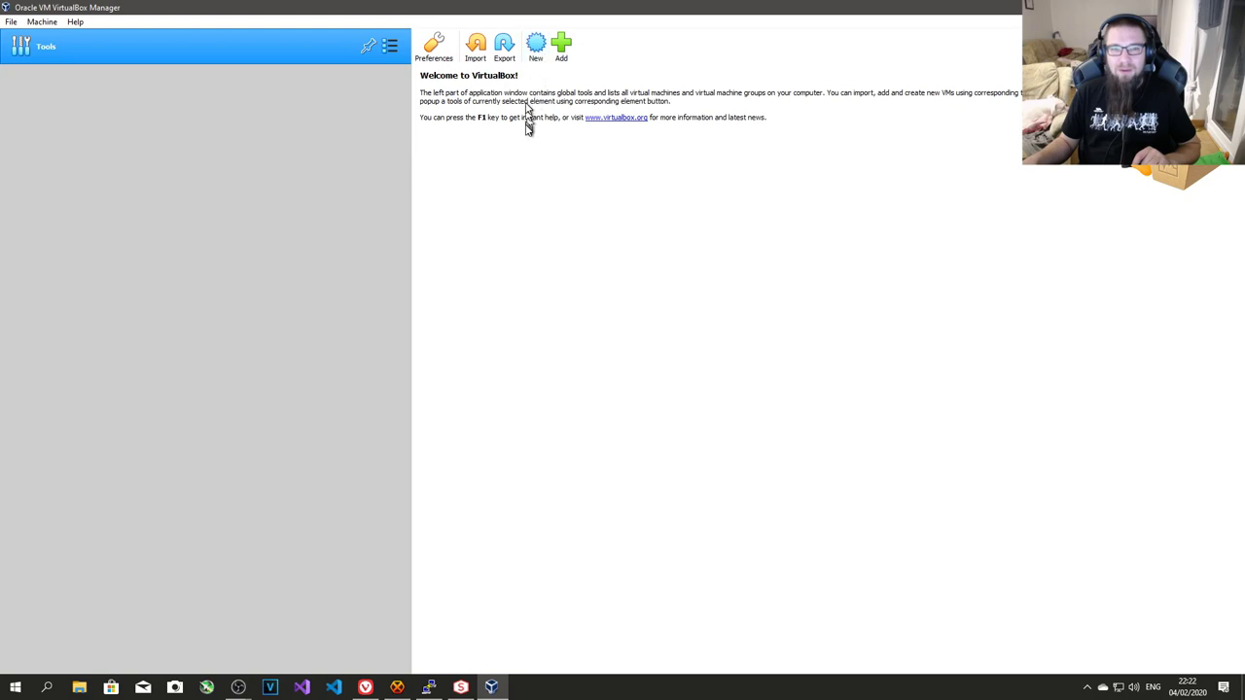
# - Create a new VM named 'FreeBSD 12_1 Release BASE' in F:\VirtualBox\ and proceed to memory
pyautogui.click(536, 49)
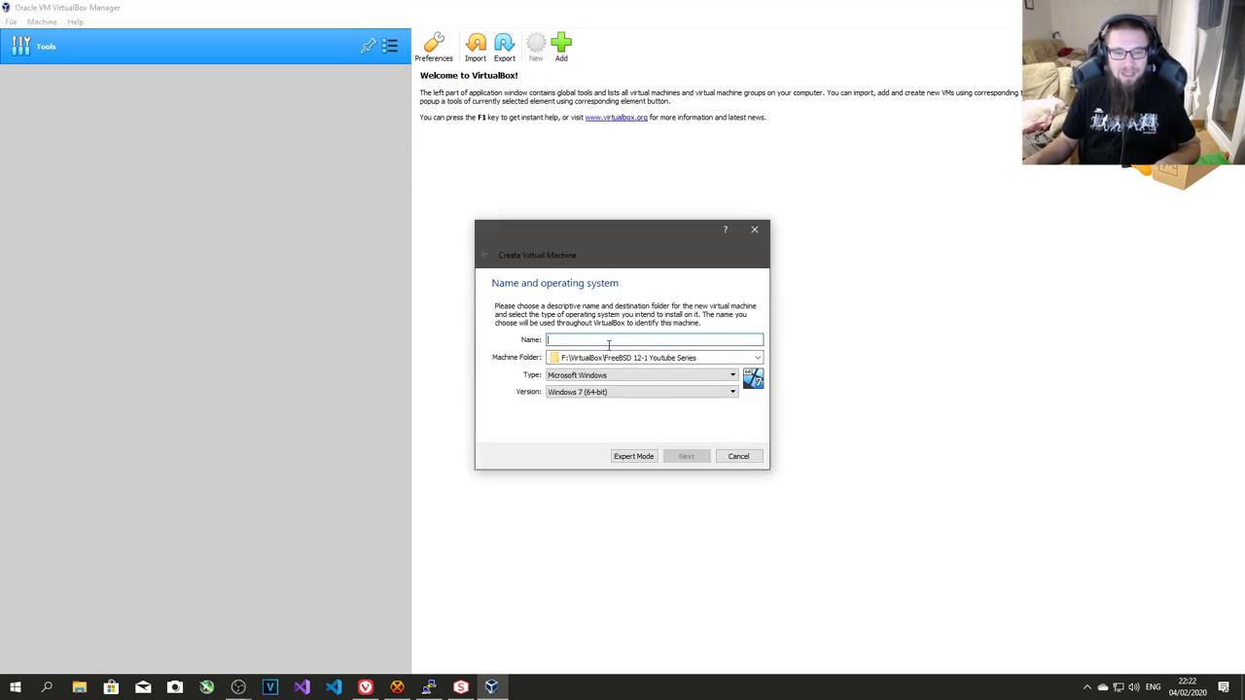
pyautogui.write('Fre')
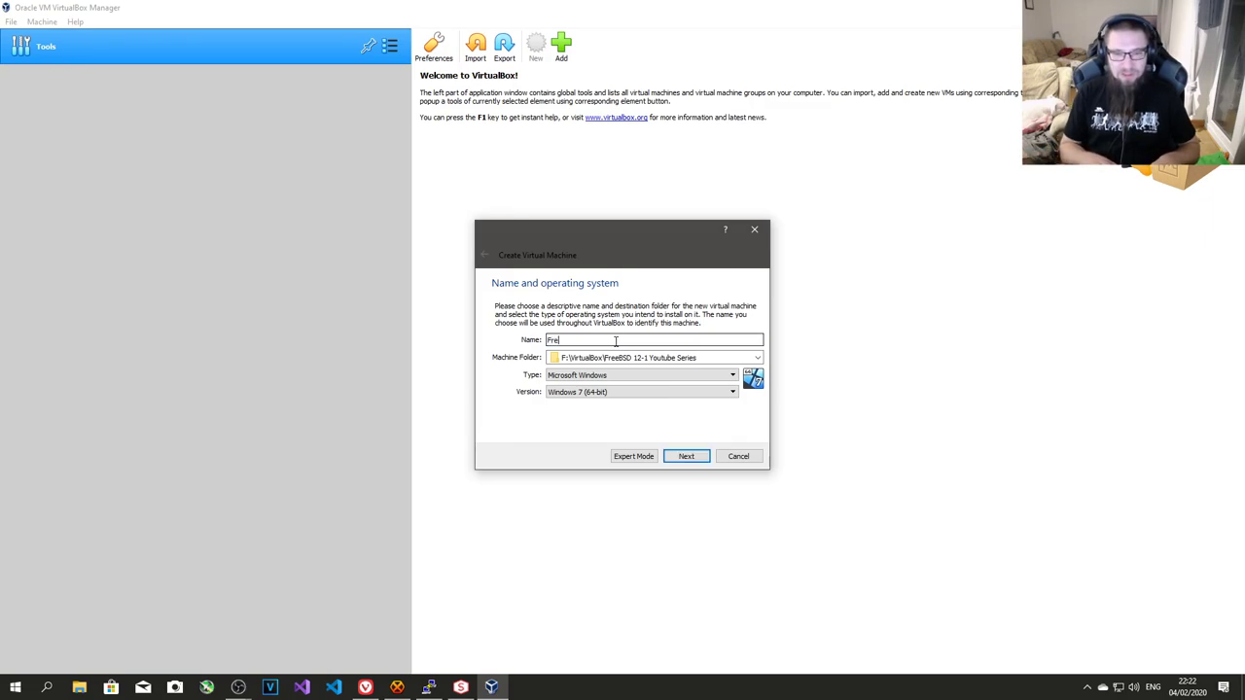
pyautogui.write('eBSD 12')
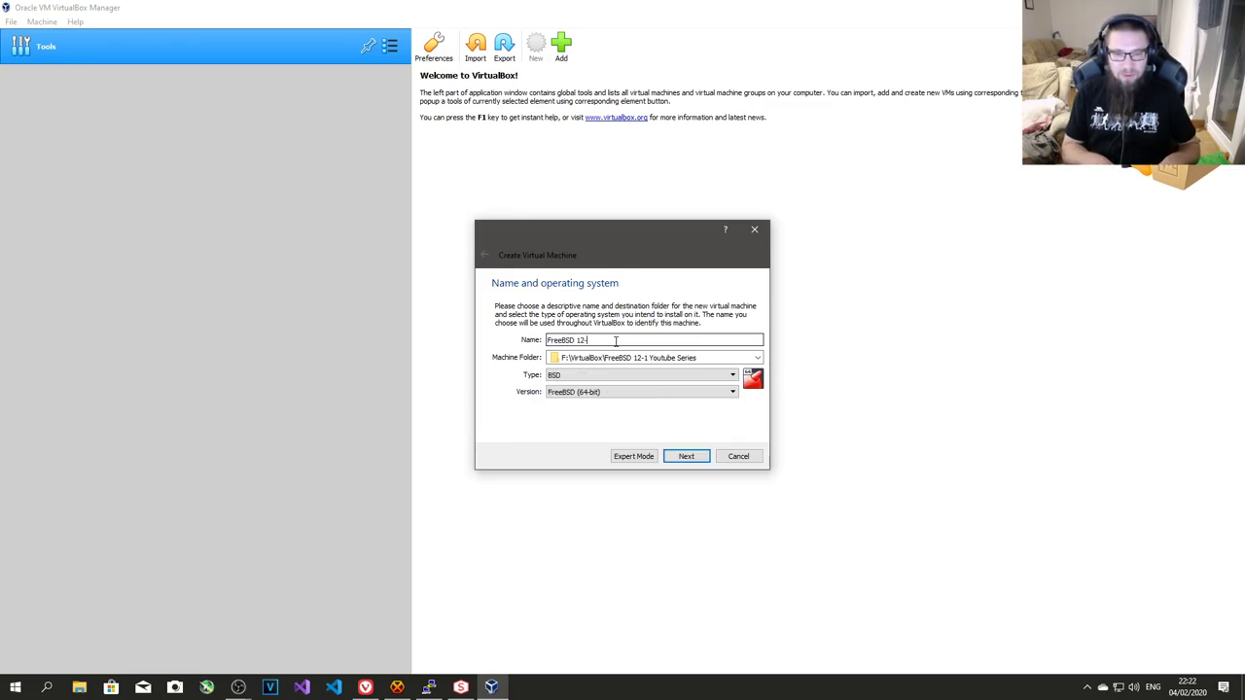
pyautogui.write('-')
pyautogui.press('BackSpace')
pyautogui.write('_1 Release BASE')
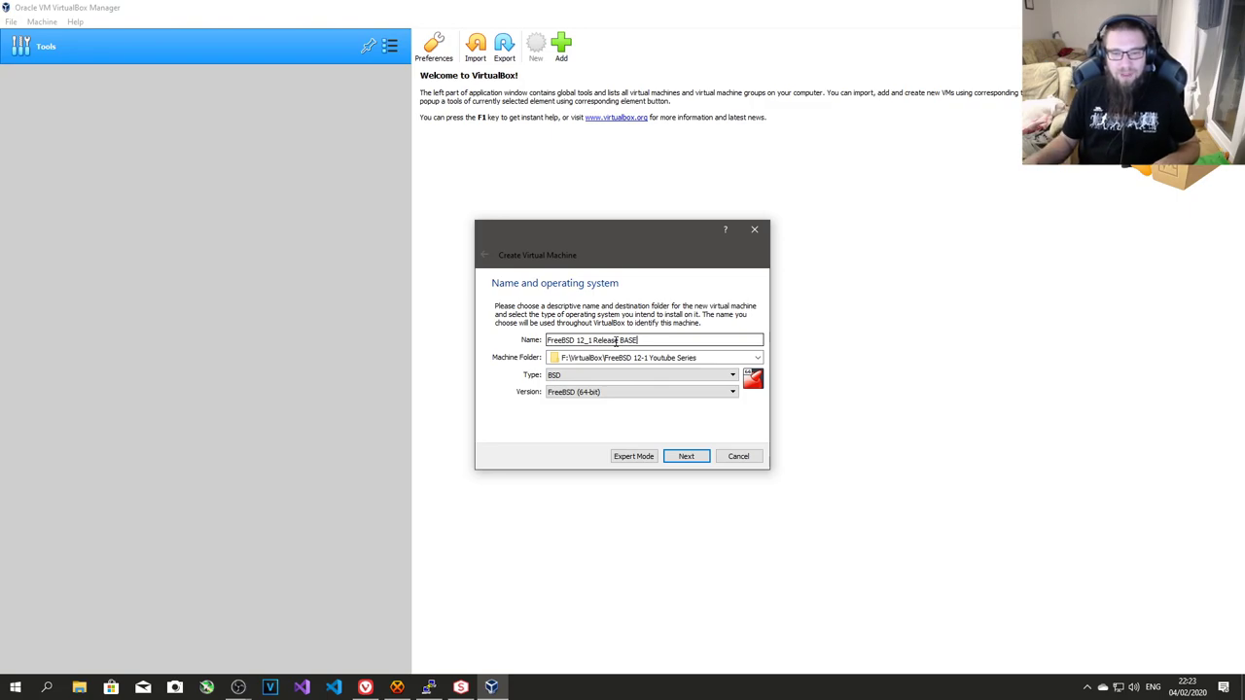
pyautogui.moveTo(590, 358); pyautogui.dragTo(779, 355)
pyautogui.press('BackSpace')
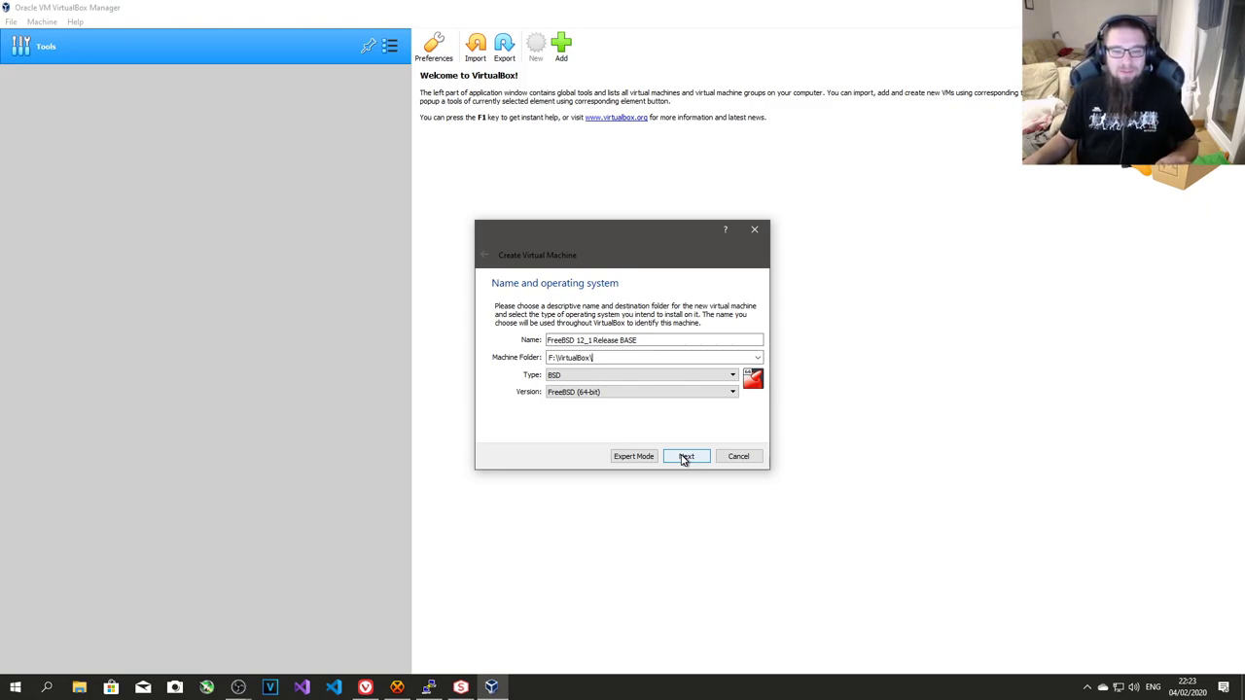
pyautogui.click(685, 457)
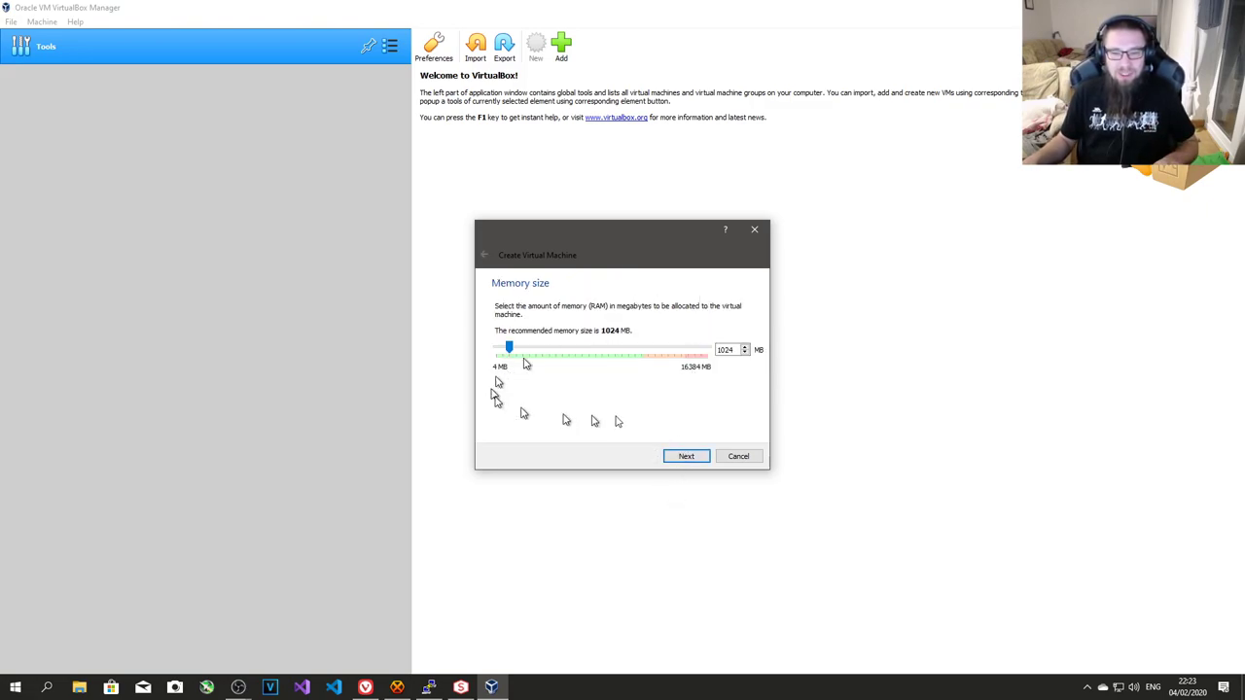
# - Keep 1024 MB memory and choose a new dynamically allocated VDI hard disk
pyautogui.click(687, 461)
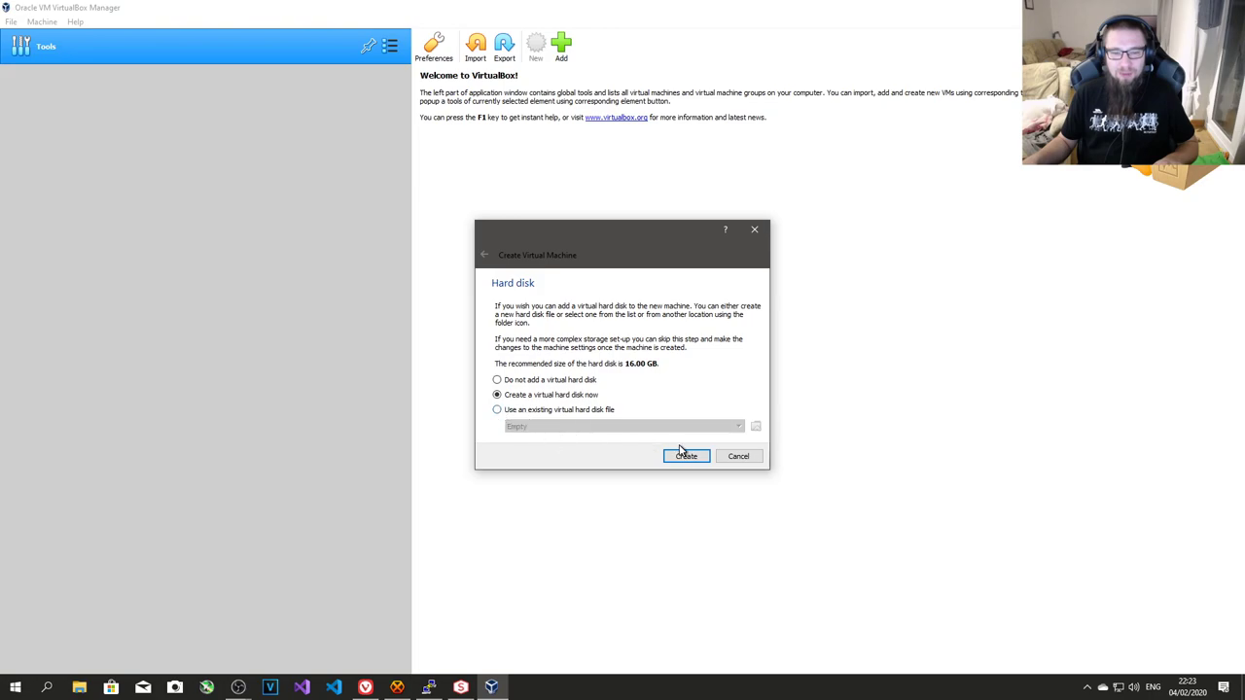
pyautogui.click(687, 459)
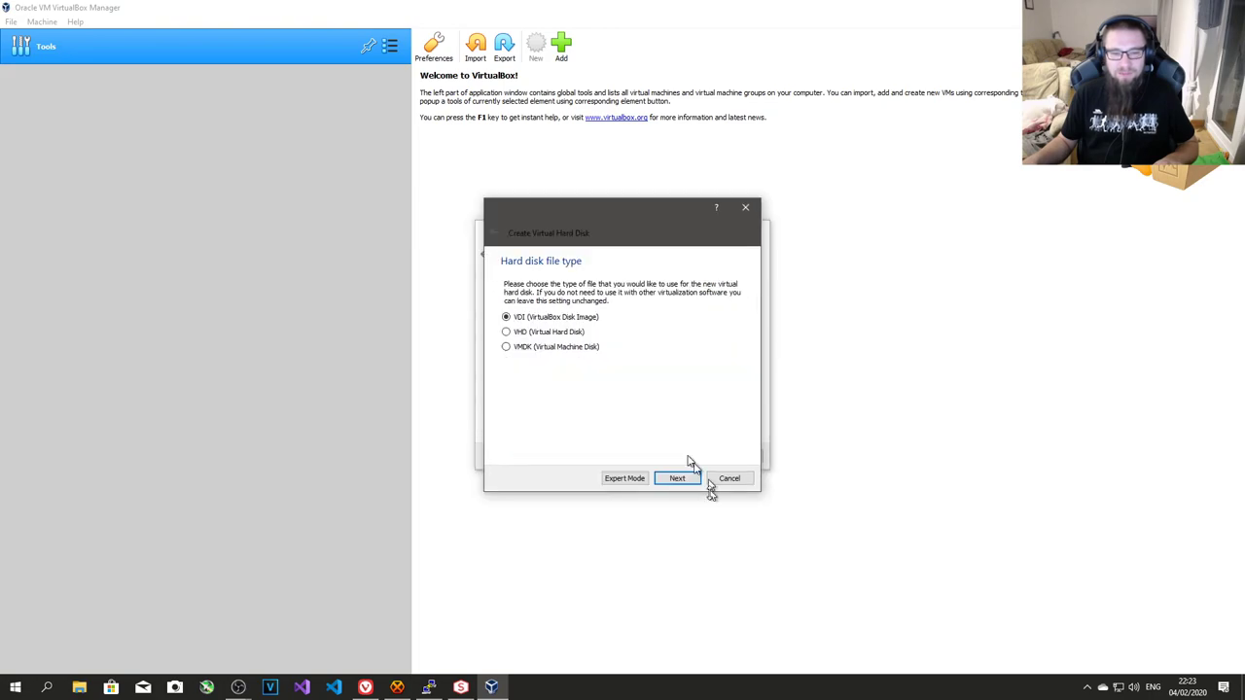
pyautogui.click(692, 479)
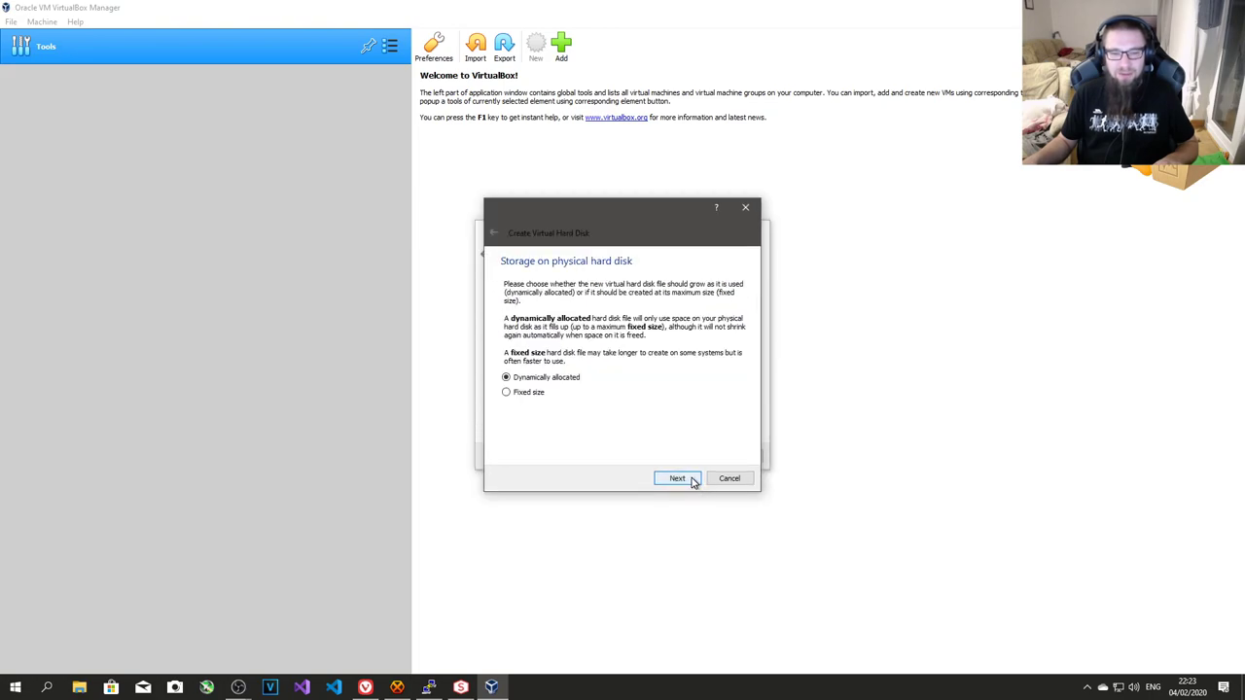
pyautogui.click(681, 478)
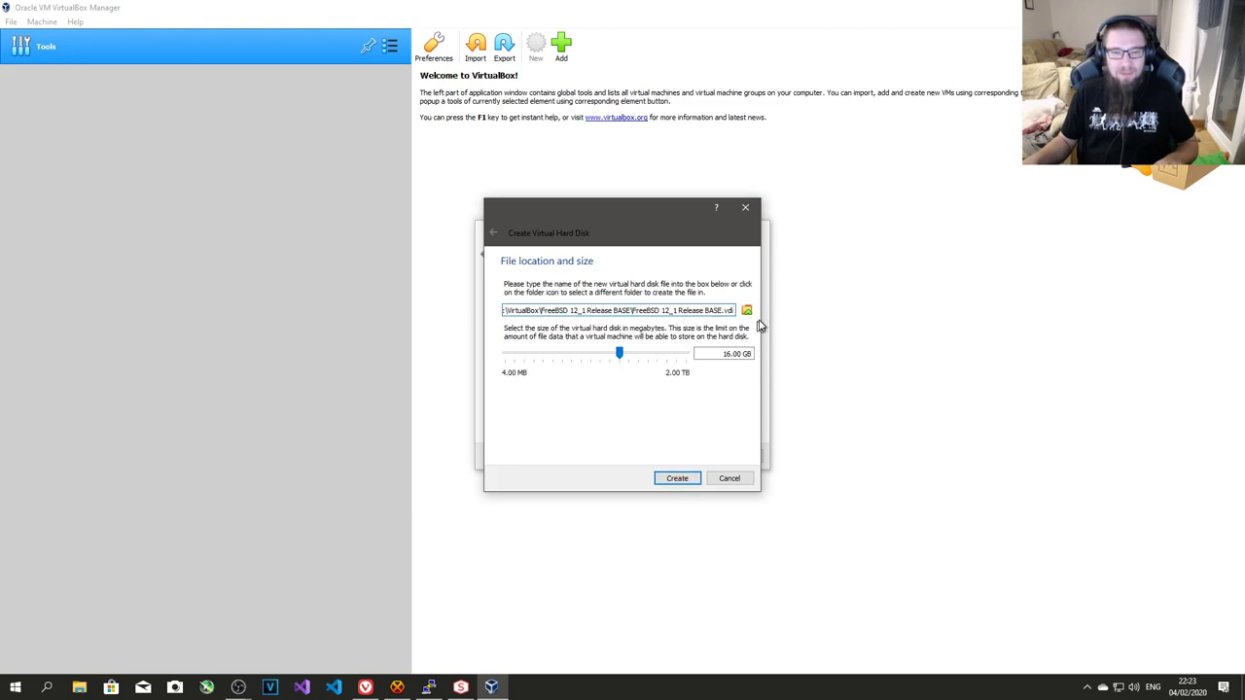
# - Name the disk image.vdi, set its size to 20 GB, and create the VM
pyautogui.click(652, 310)
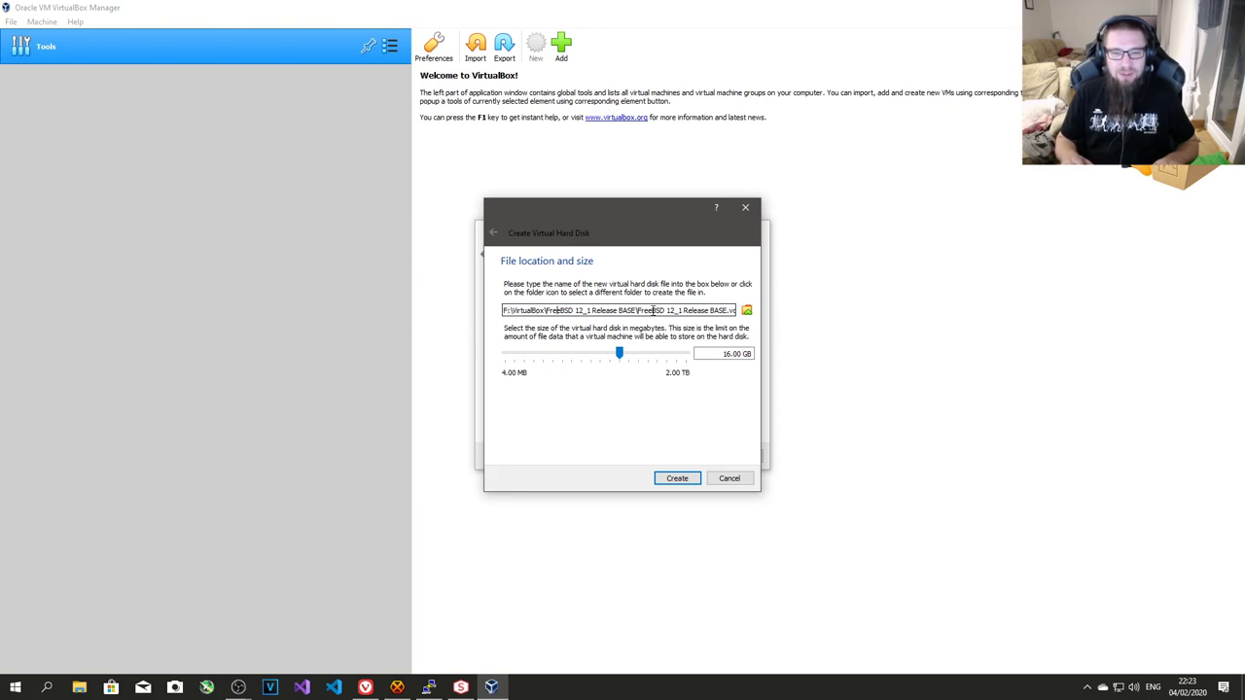
pyautogui.press('Left')
pyautogui.press('Left')
pyautogui.press('Left')
pyautogui.press('Left')
pyautogui.press('End')
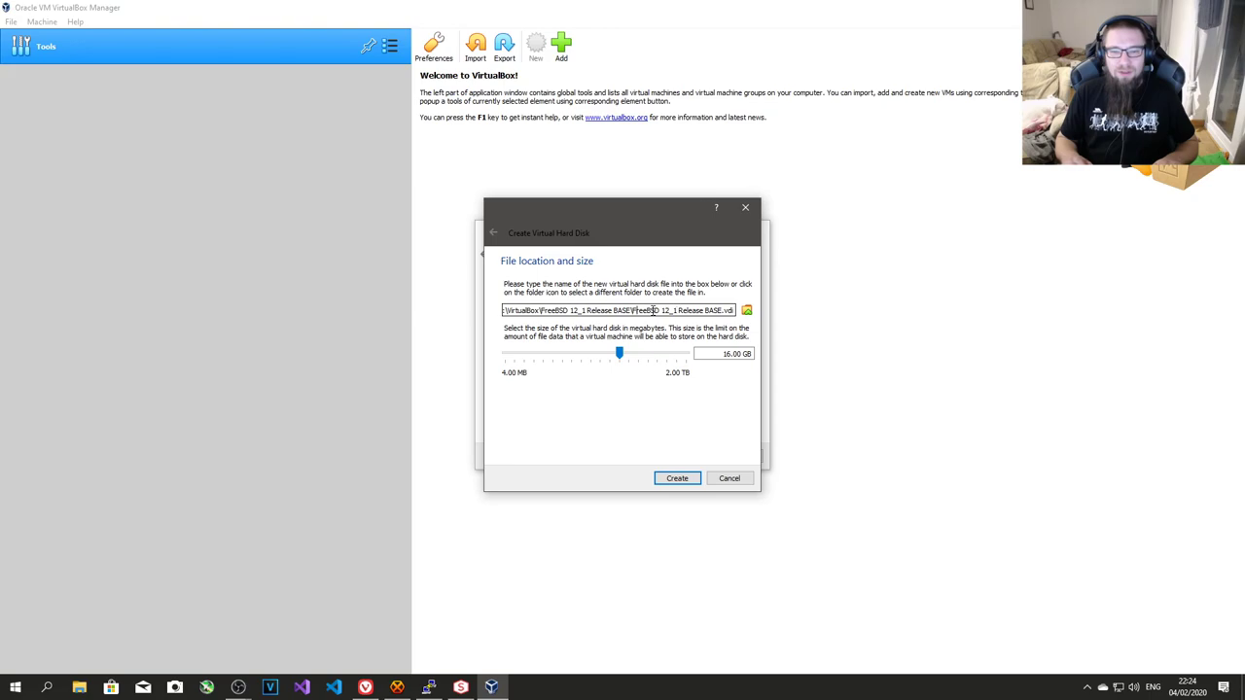
pyautogui.hotkey('shift', 'Right')
pyautogui.hotkey('shift', 'Right')
pyautogui.hotkey('shift', 'Right')
pyautogui.hotkey('shift', 'Right')
pyautogui.hotkey('shift', 'Right')
pyautogui.hotkey('shift', 'Right')
pyautogui.hotkey('shift', 'Right')
pyautogui.hotkey('shift', 'Right')
pyautogui.hotkey('shift', 'Right')
pyautogui.hotkey('shift', 'Right')
pyautogui.hotkey('shift', 'Right')
pyautogui.hotkey('shift', 'Right')
pyautogui.hotkey('shift', 'Right')
pyautogui.hotkey('shift', 'Right')
pyautogui.hotkey('shift', 'Right')
pyautogui.hotkey('shift', 'Right')
pyautogui.hotkey('shift', 'Right')
pyautogui.hotkey('shift', 'Right')
pyautogui.hotkey('shift', 'Right')
pyautogui.hotkey('shift', 'Right')
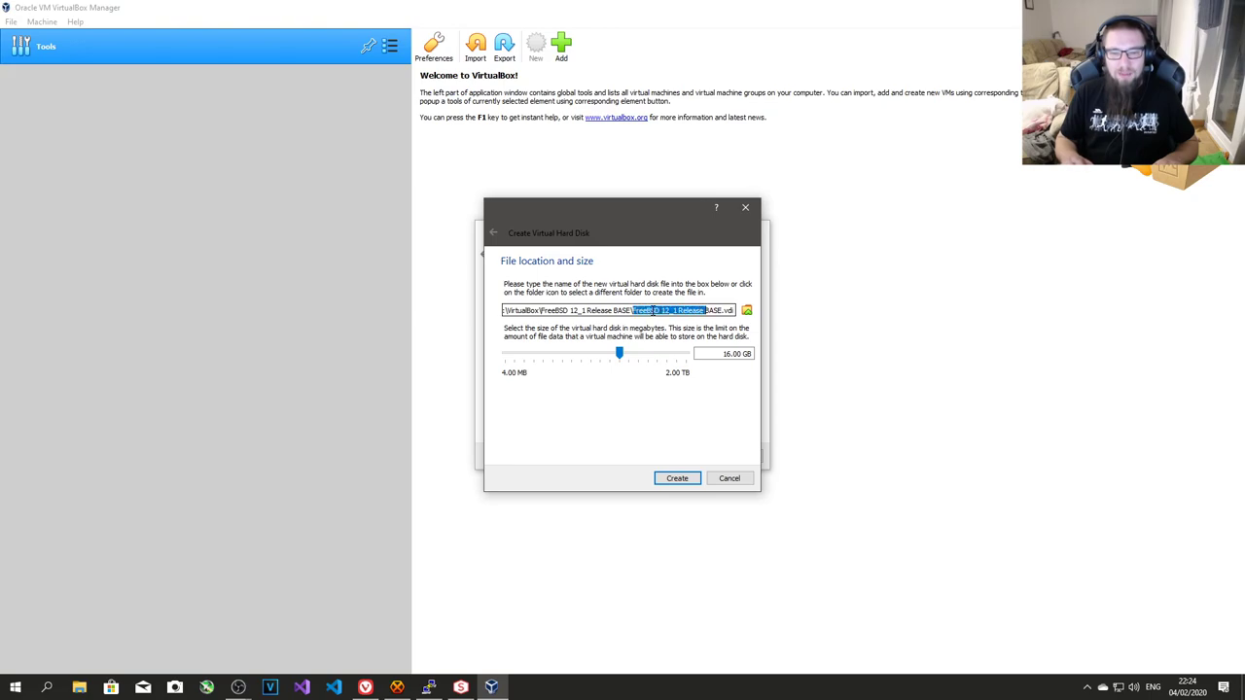
pyautogui.write('imag')
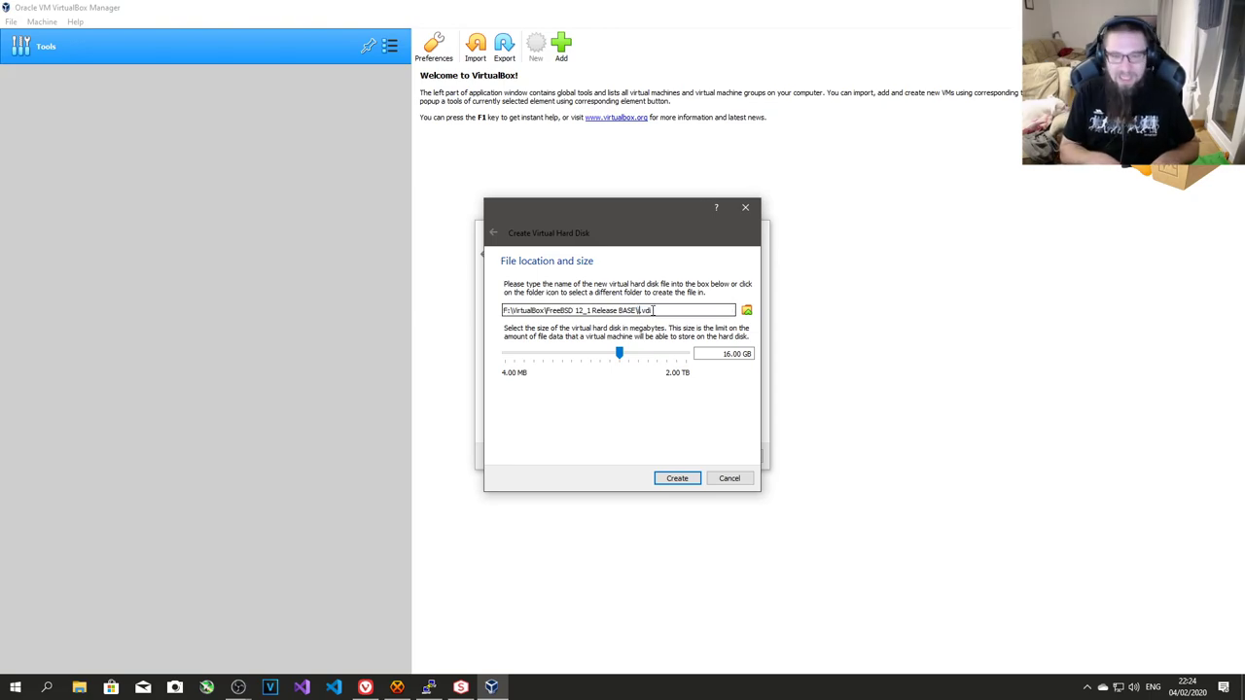
pyautogui.write('e')
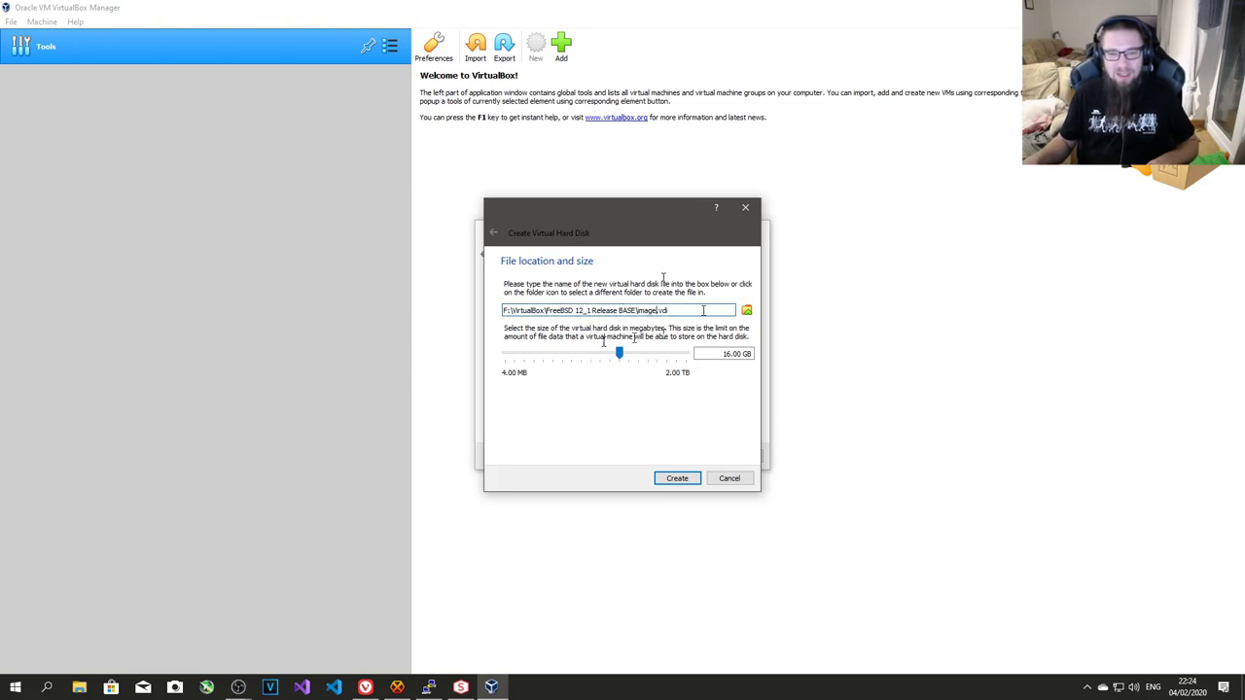
pyautogui.click(721, 354)
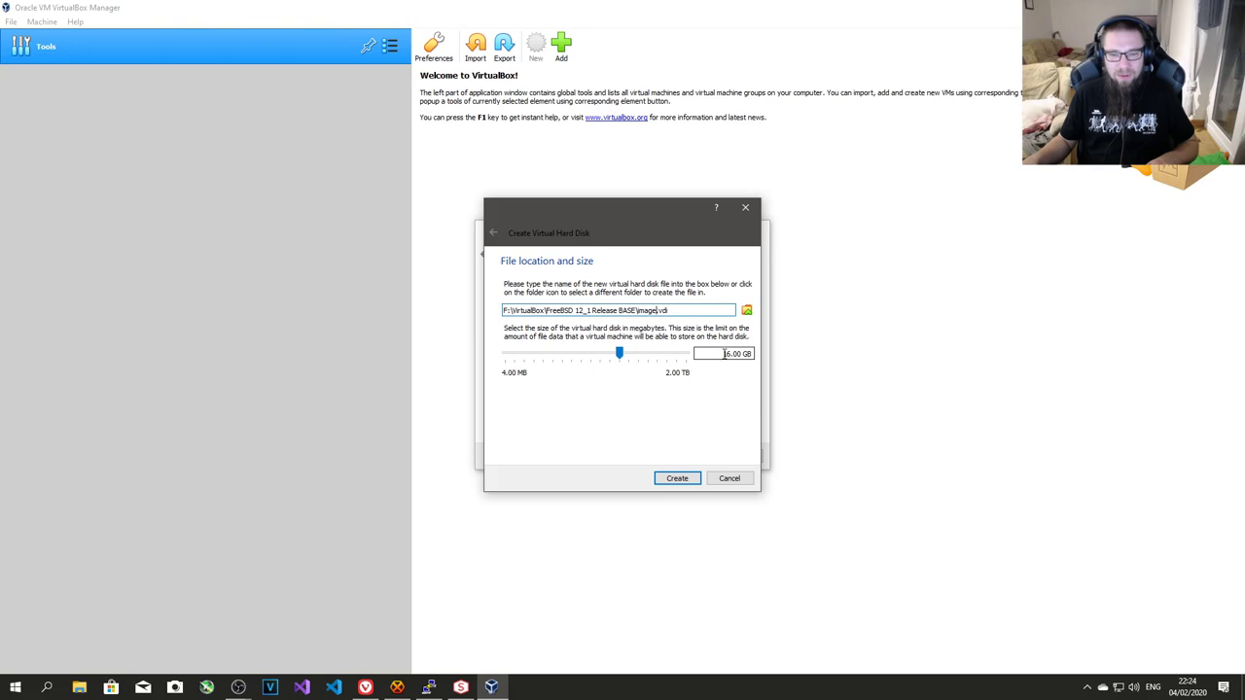
pyautogui.press('Delete')
pyautogui.press('Delete')
pyautogui.write('20')
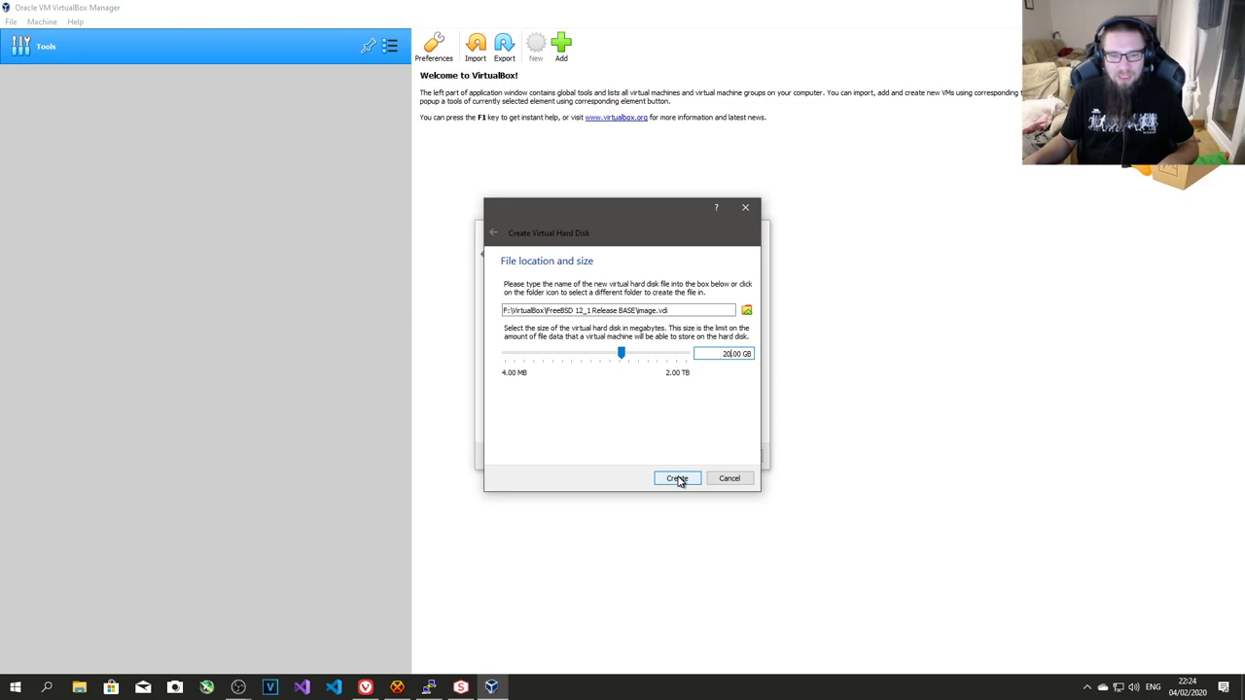
pyautogui.click(677, 478)
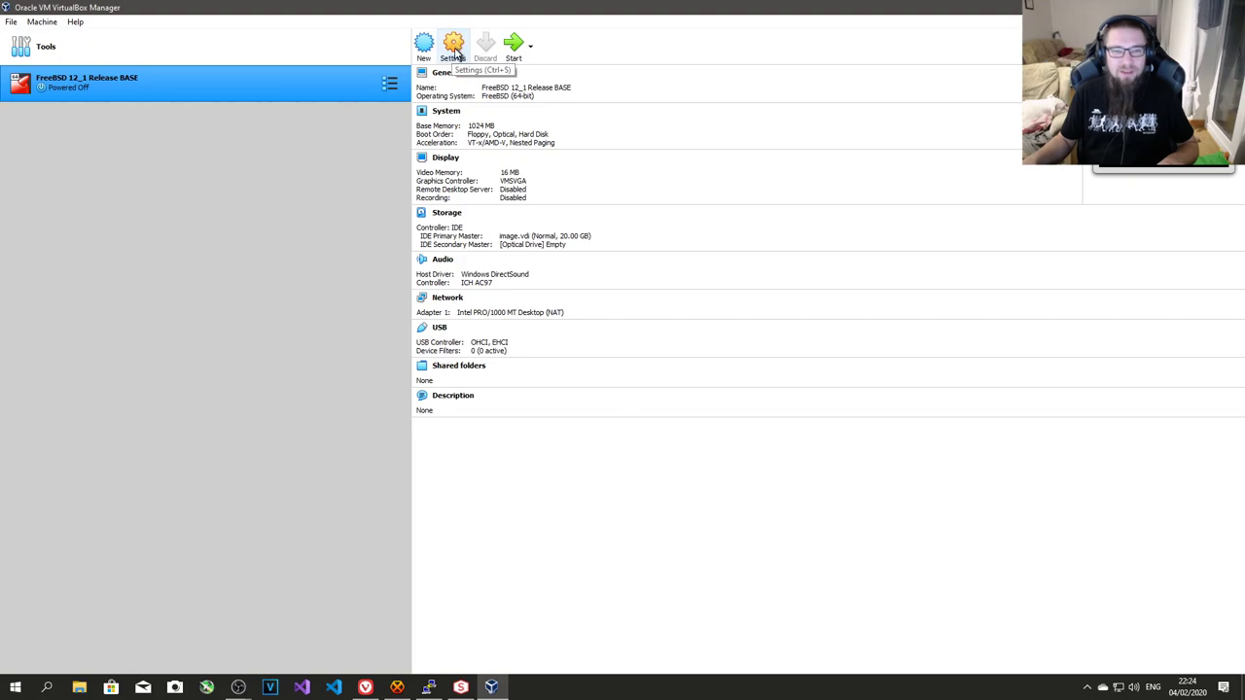
# - Give the VM 4 CPUs in its System processor settings
pyautogui.click(456, 55)
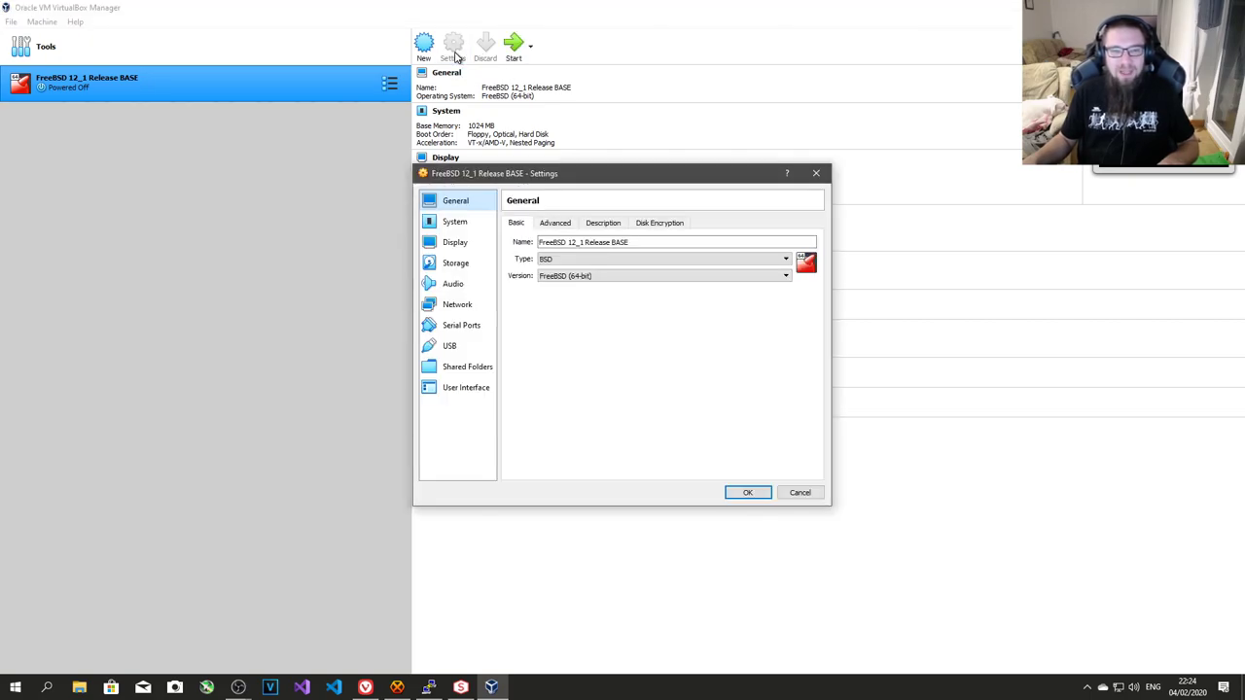
pyautogui.click(451, 224)
pyautogui.click(579, 223)
pyautogui.moveTo(576, 243); pyautogui.dragTo(659, 246)
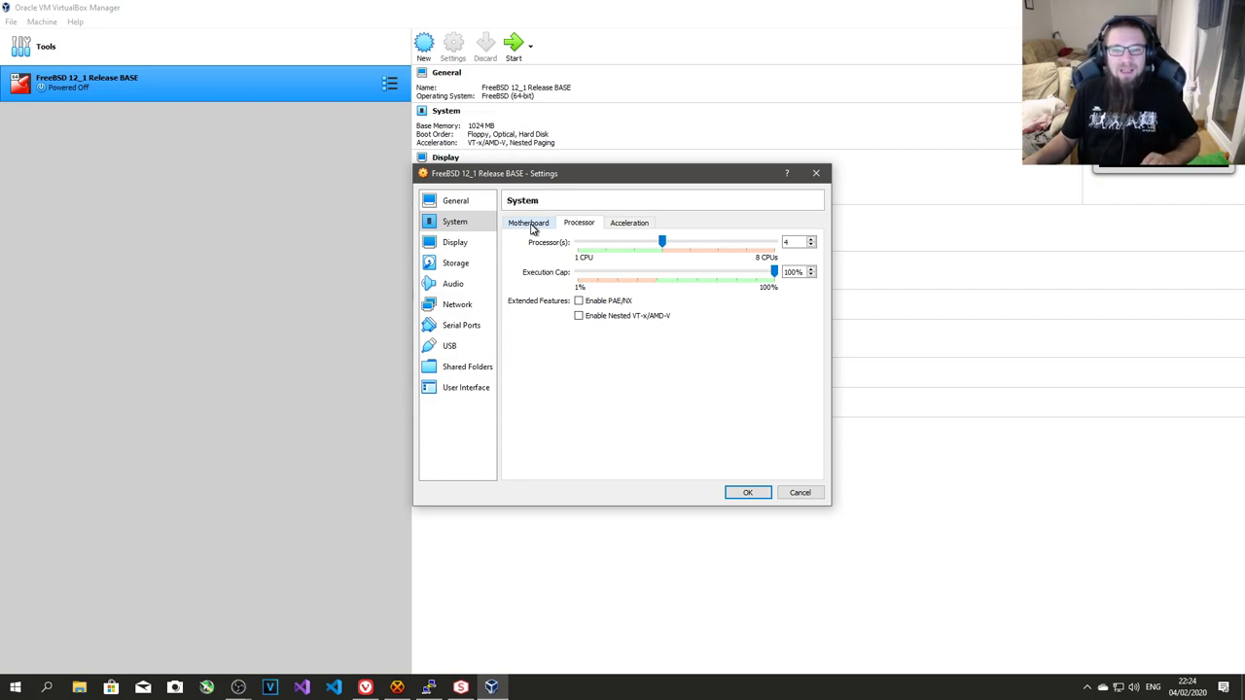
# - Disable Floppy boot, move Hard Disk to the top of boot order, and use USB Tablet pointing
pyautogui.click(532, 226)
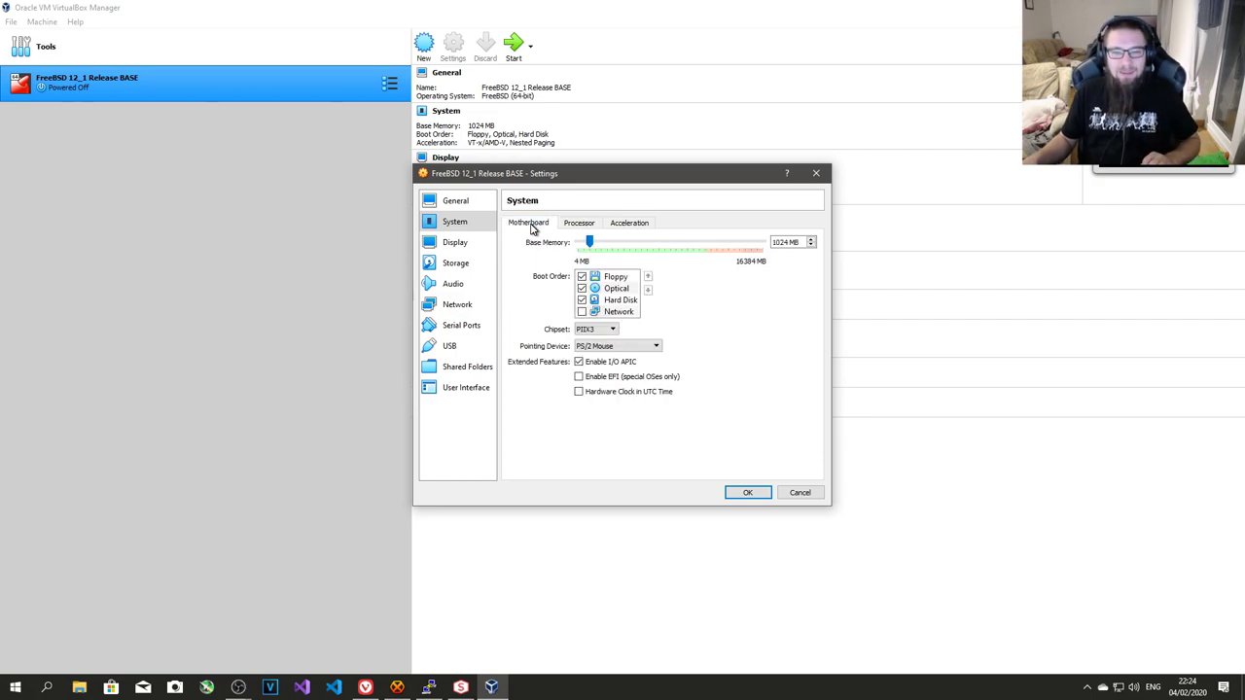
pyautogui.click(581, 279)
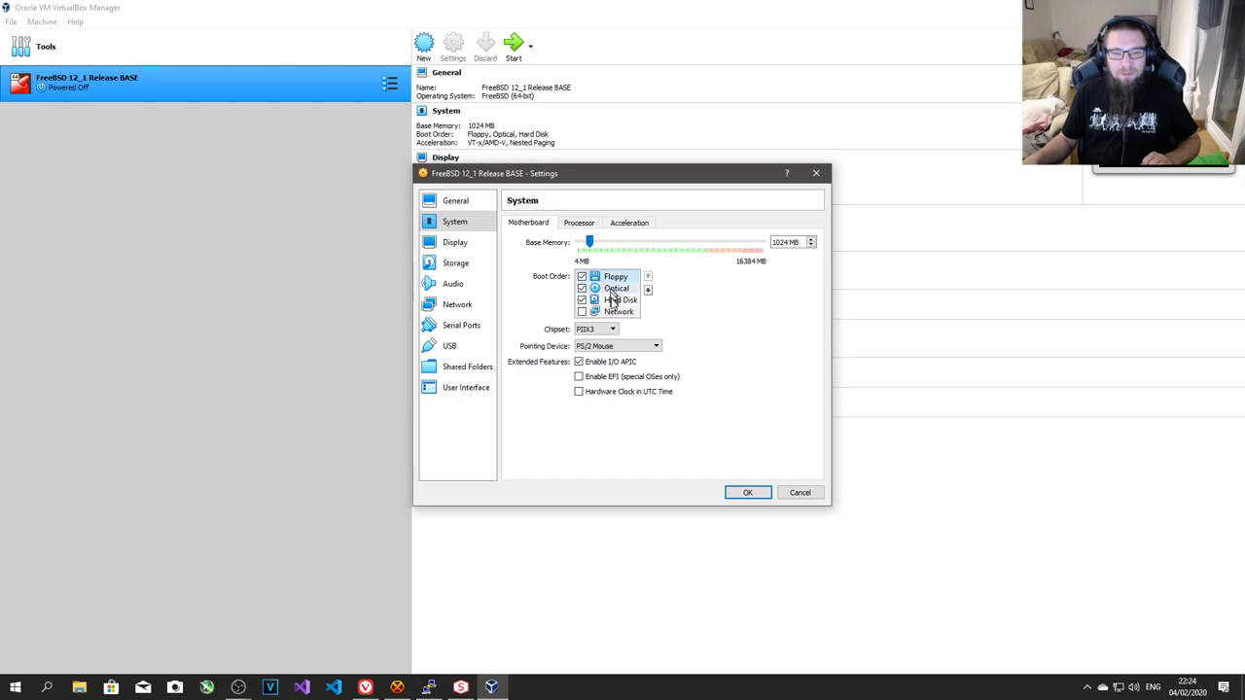
pyautogui.click(582, 278)
pyautogui.click(615, 289)
pyautogui.click(648, 277)
pyautogui.click(628, 301)
pyautogui.click(649, 277)
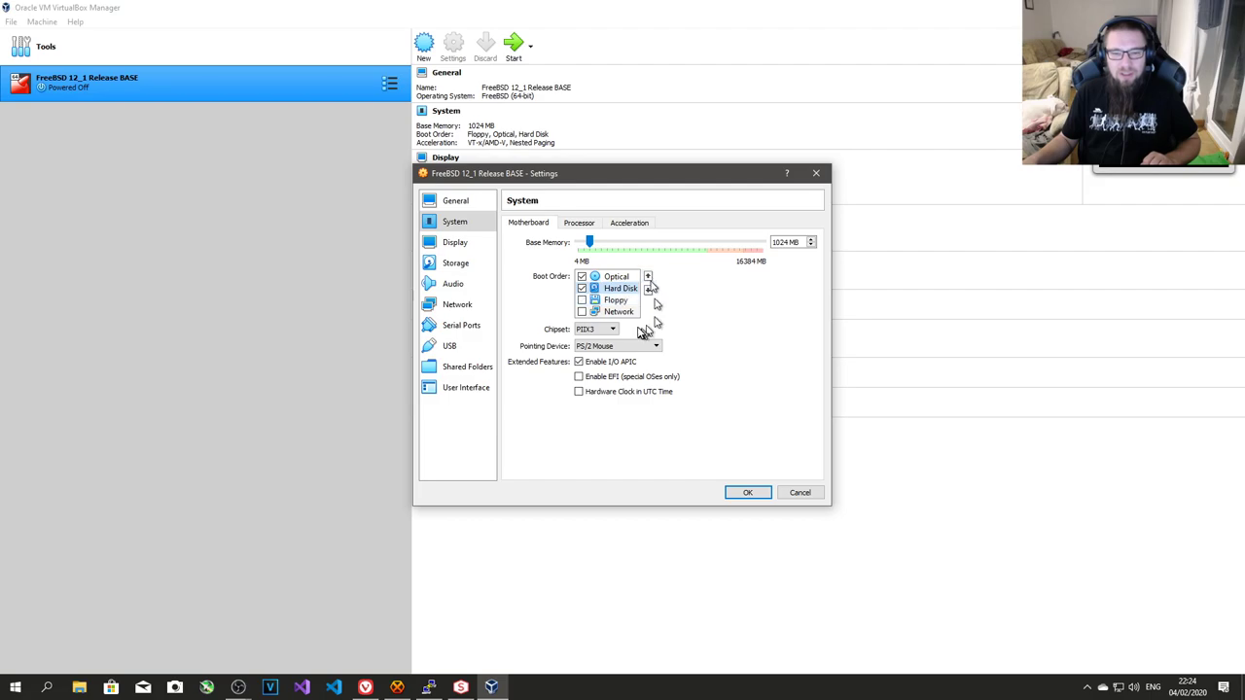
pyautogui.click(649, 277)
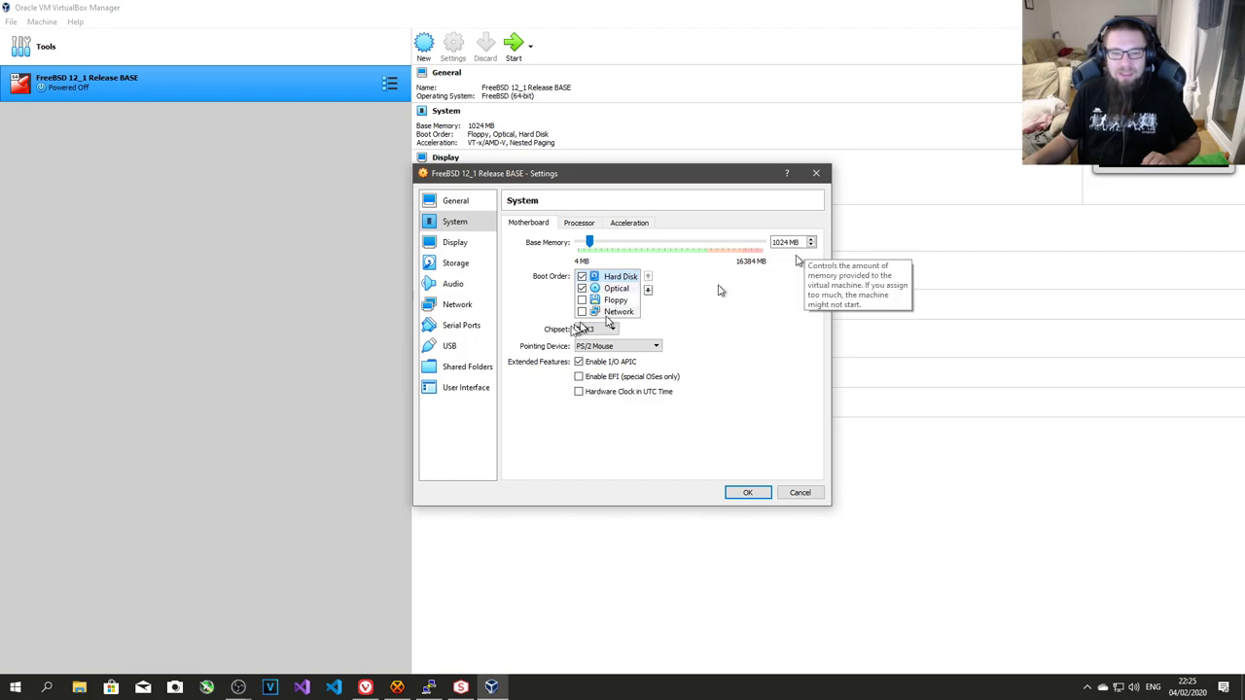
pyautogui.click(645, 350)
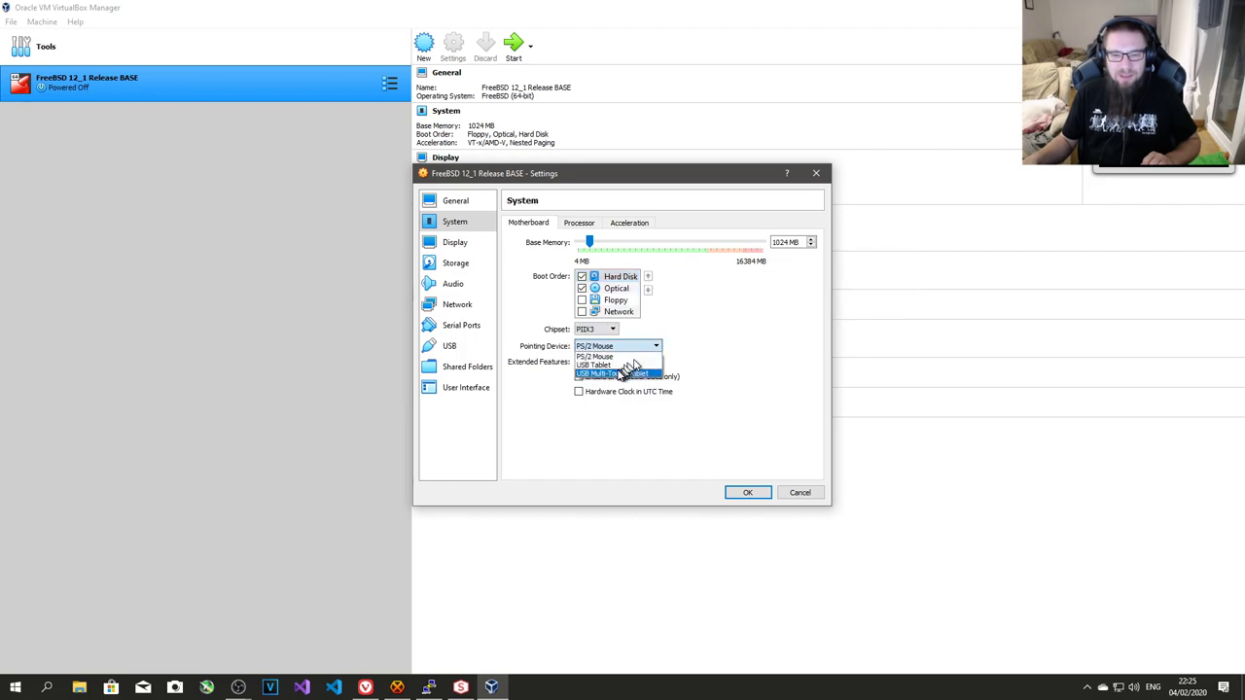
pyautogui.click(617, 366)
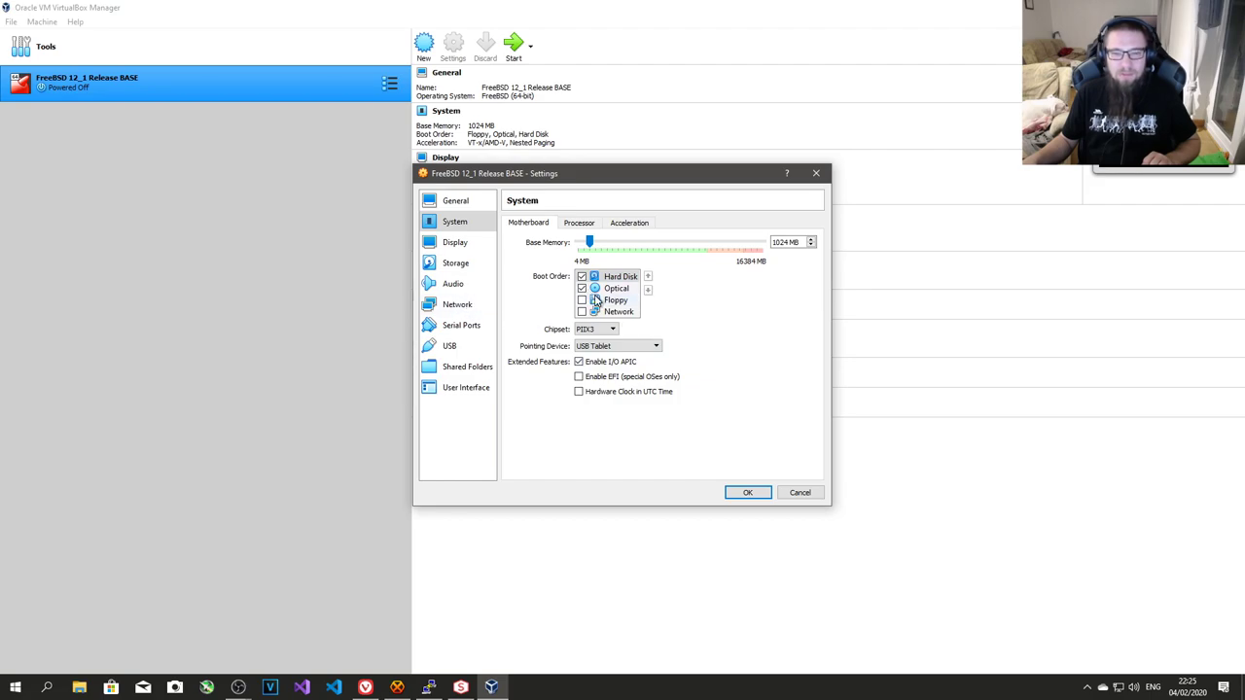
# - Review the Display settings' Screen, Remote Display and Recording tabs
pyautogui.click(456, 243)
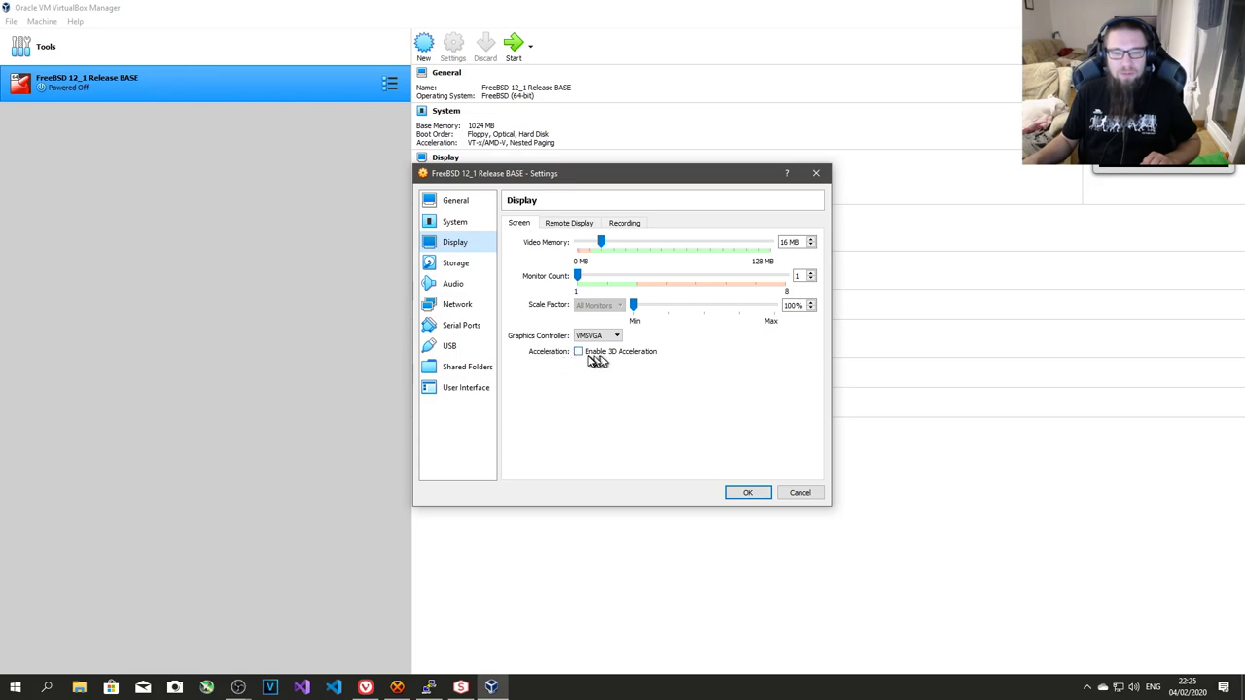
pyautogui.click(572, 223)
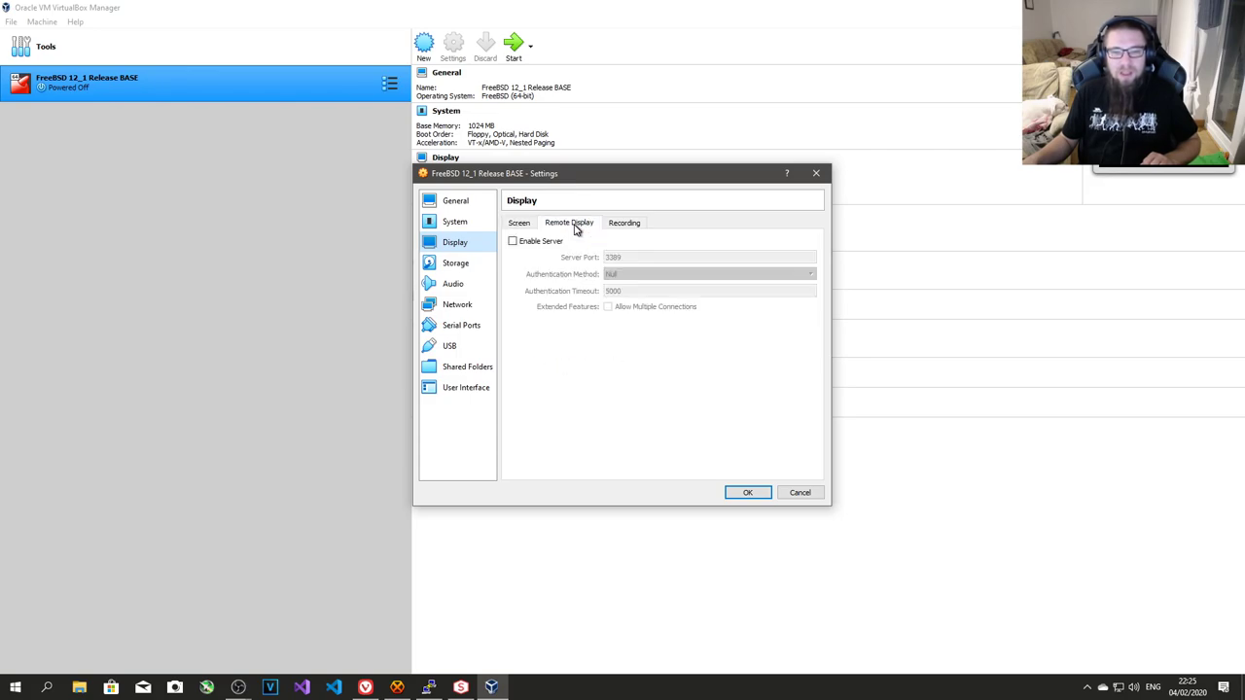
pyautogui.click(630, 225)
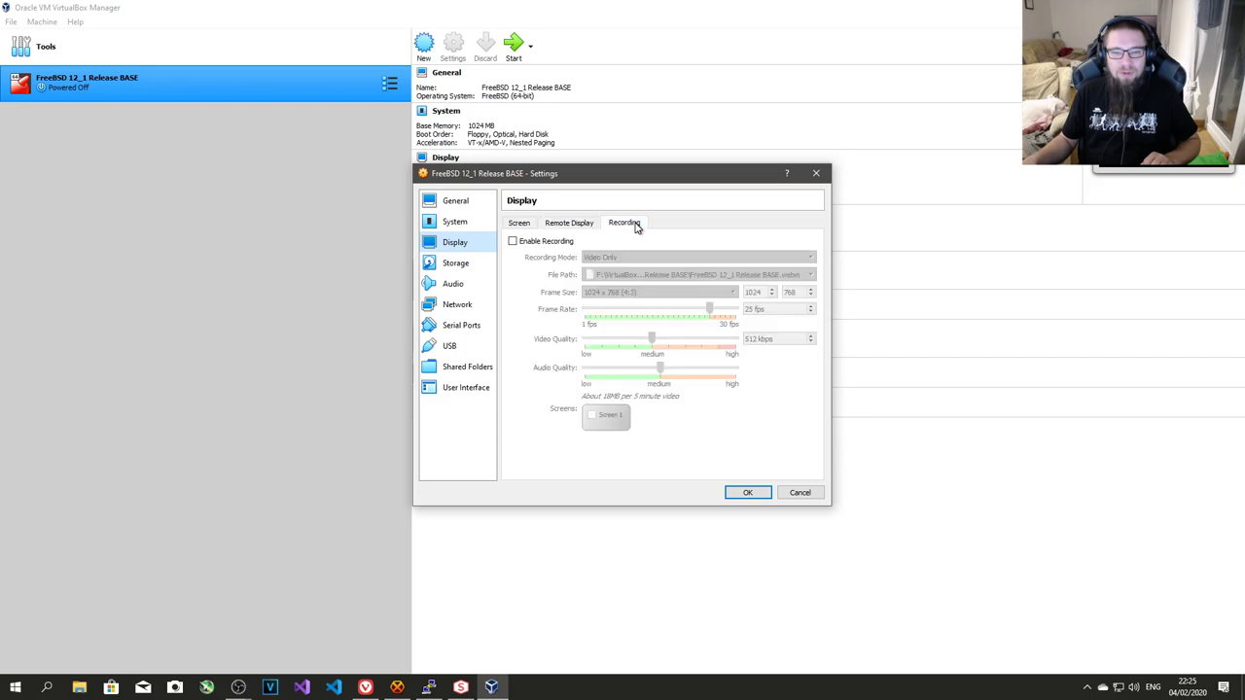
pyautogui.click(519, 225)
# - Inspect the Storage settings' image.vdi disk and IDE controller
pyautogui.click(454, 264)
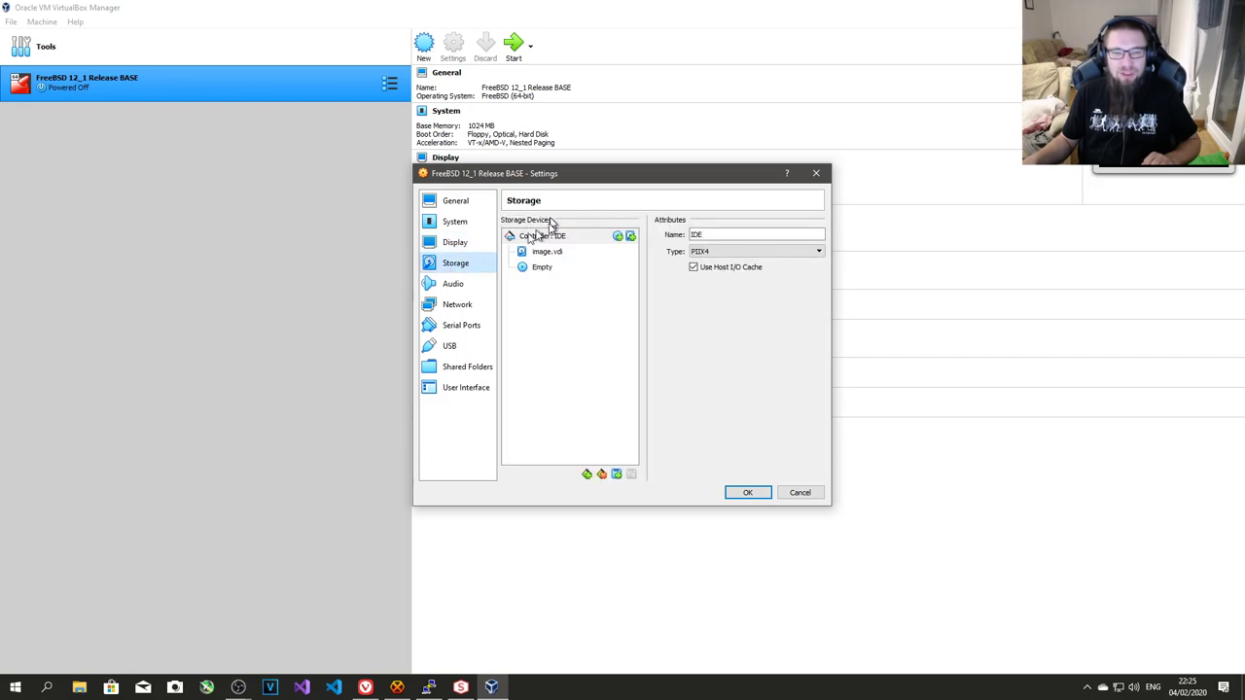
pyautogui.click(546, 254)
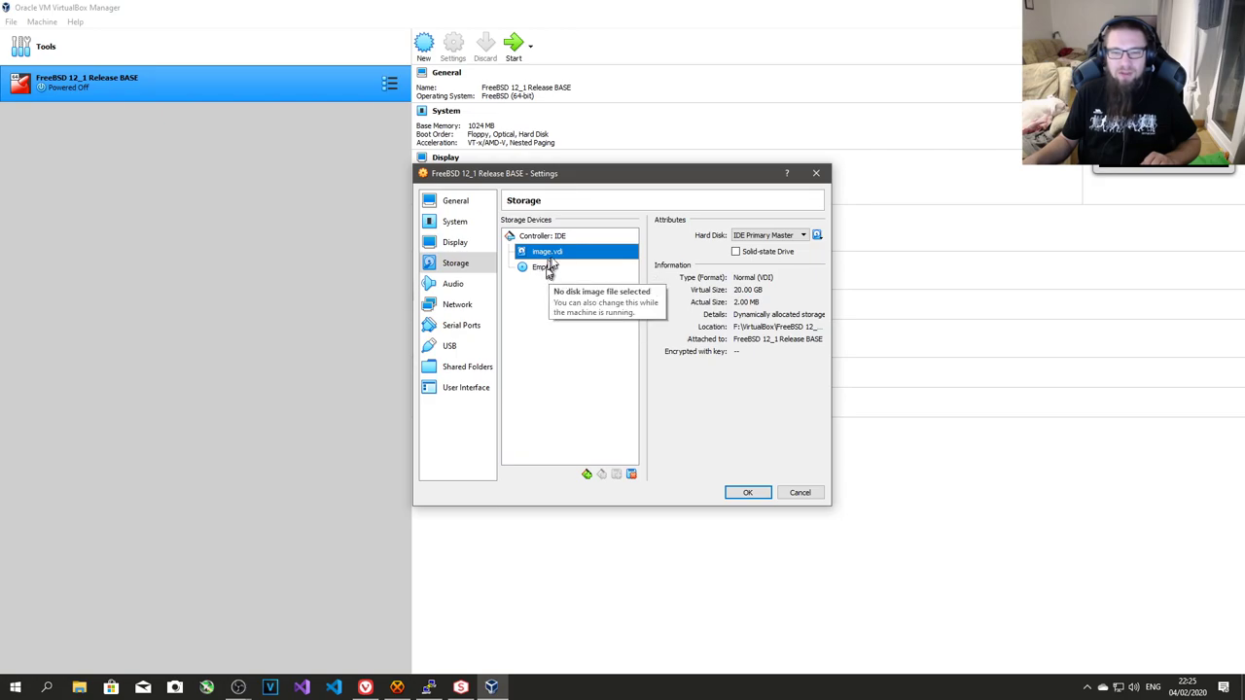
pyautogui.click(557, 237)
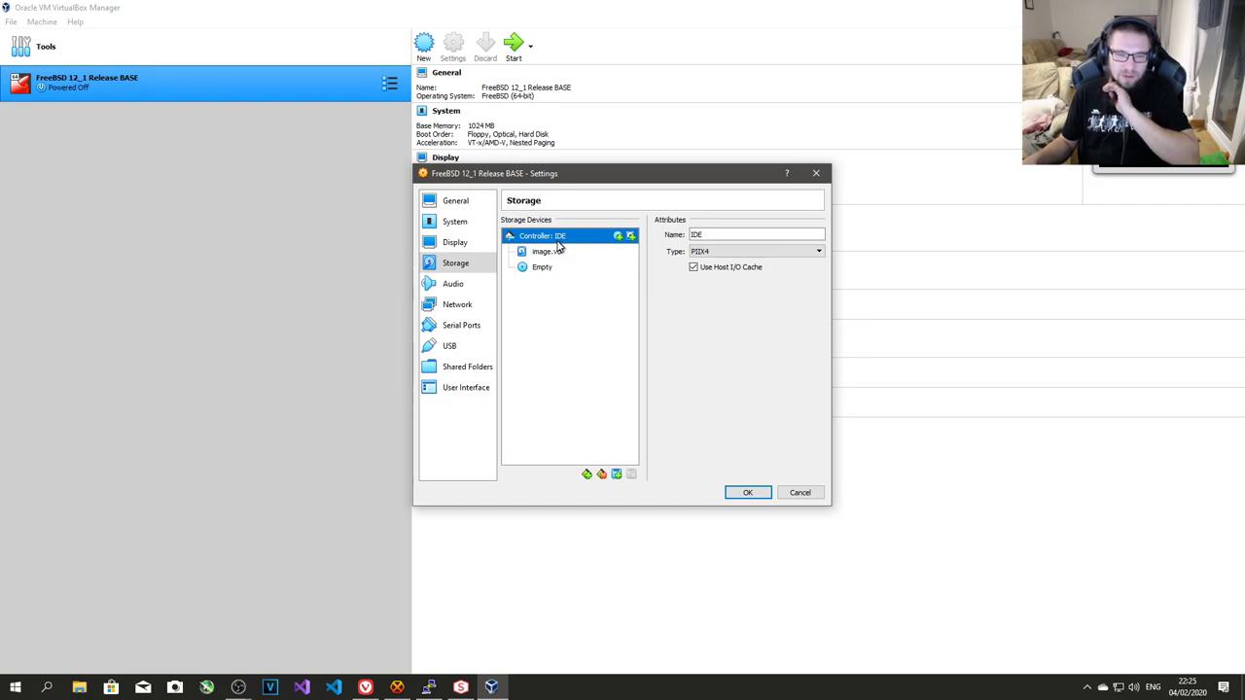
# - Replace the IDE controller with an AHCI (SATA) controller holding image.vdi
pyautogui.click(601, 474)
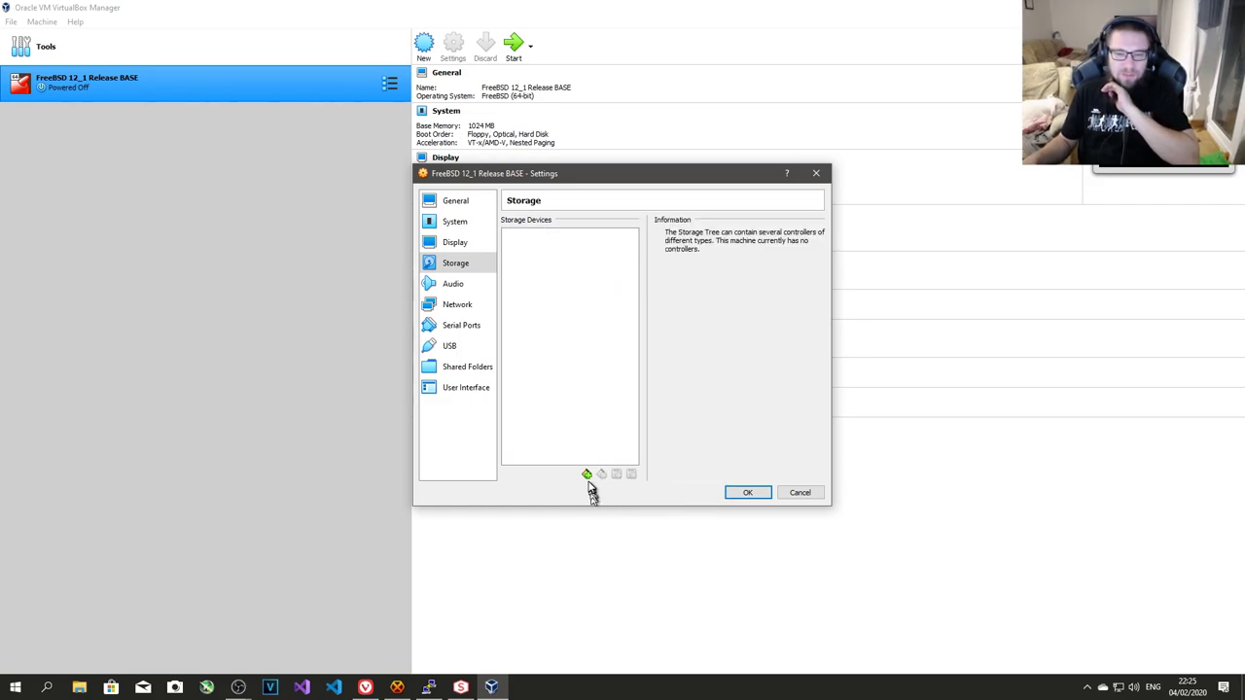
pyautogui.click(587, 475)
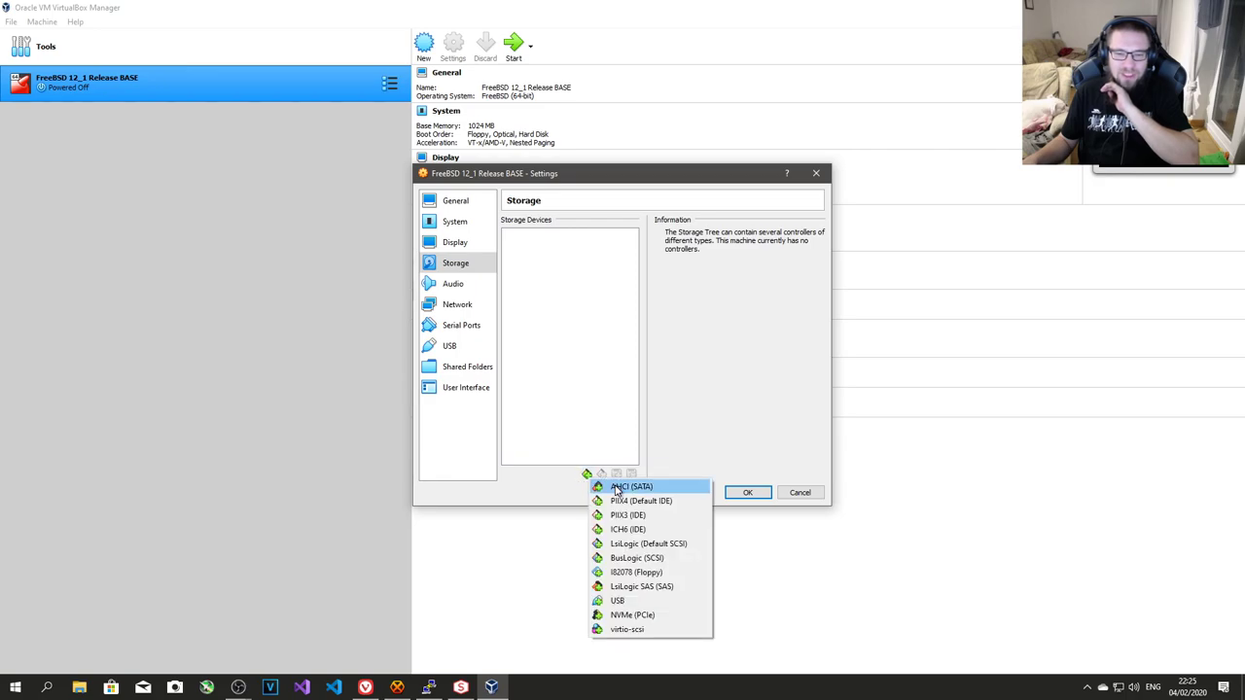
pyautogui.click(613, 487)
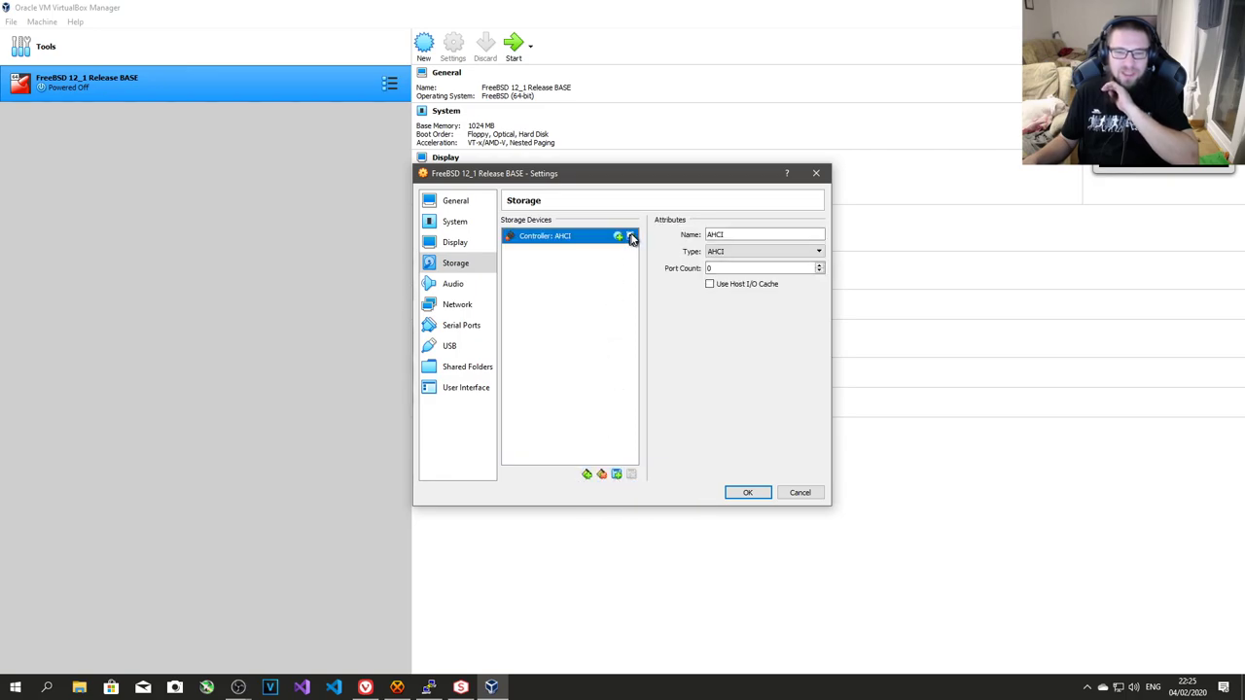
pyautogui.click(631, 239)
pyautogui.click(529, 327)
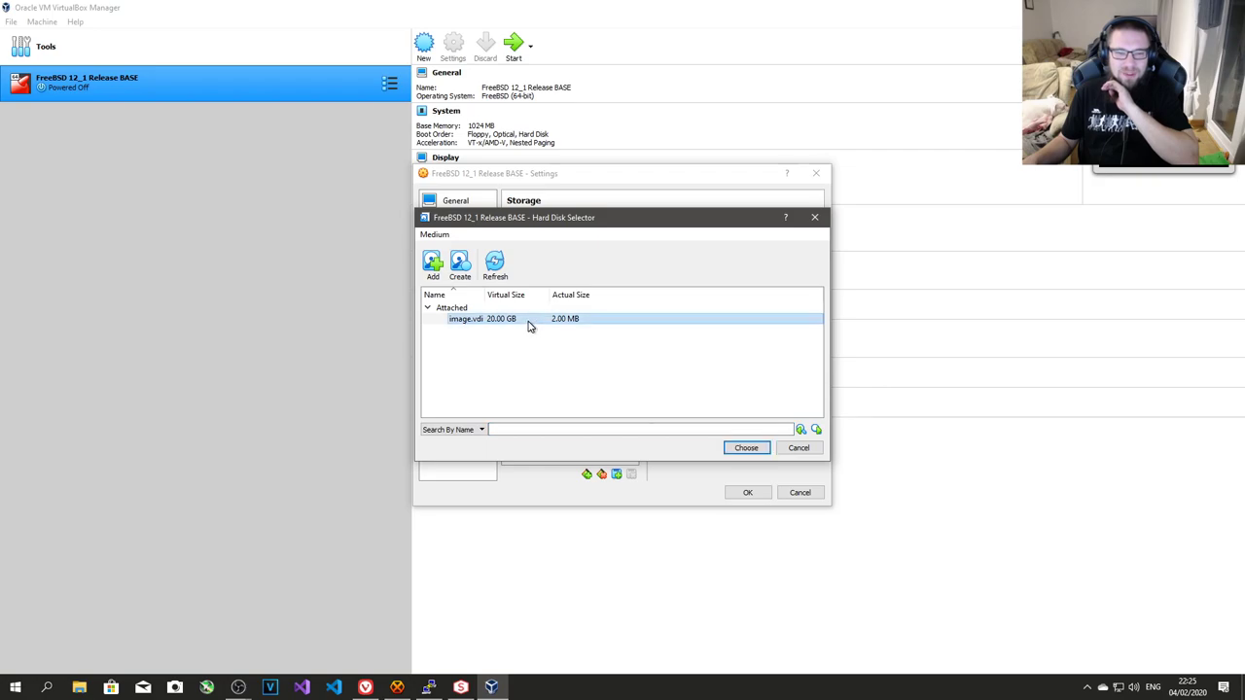
pyautogui.click(747, 450)
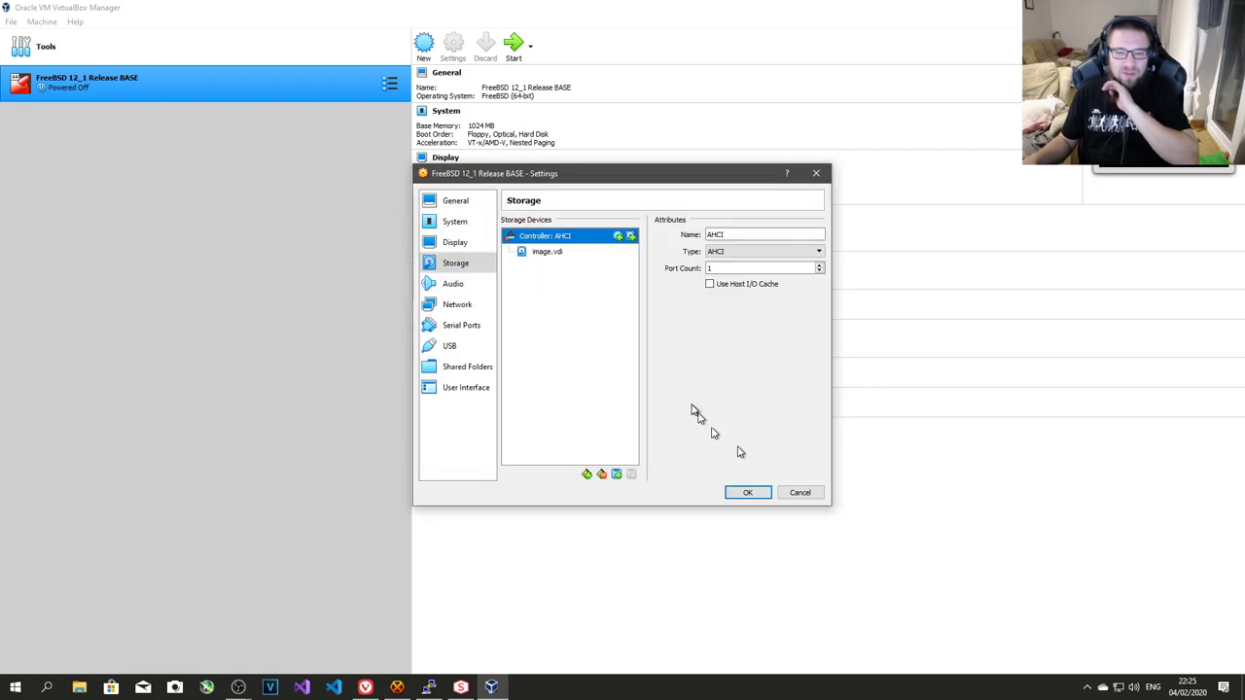
# - Add an optical drive loaded with FreeBSD-12.1-RELEASE-amd64-dvd1.iso from the BSD folder
pyautogui.click(619, 237)
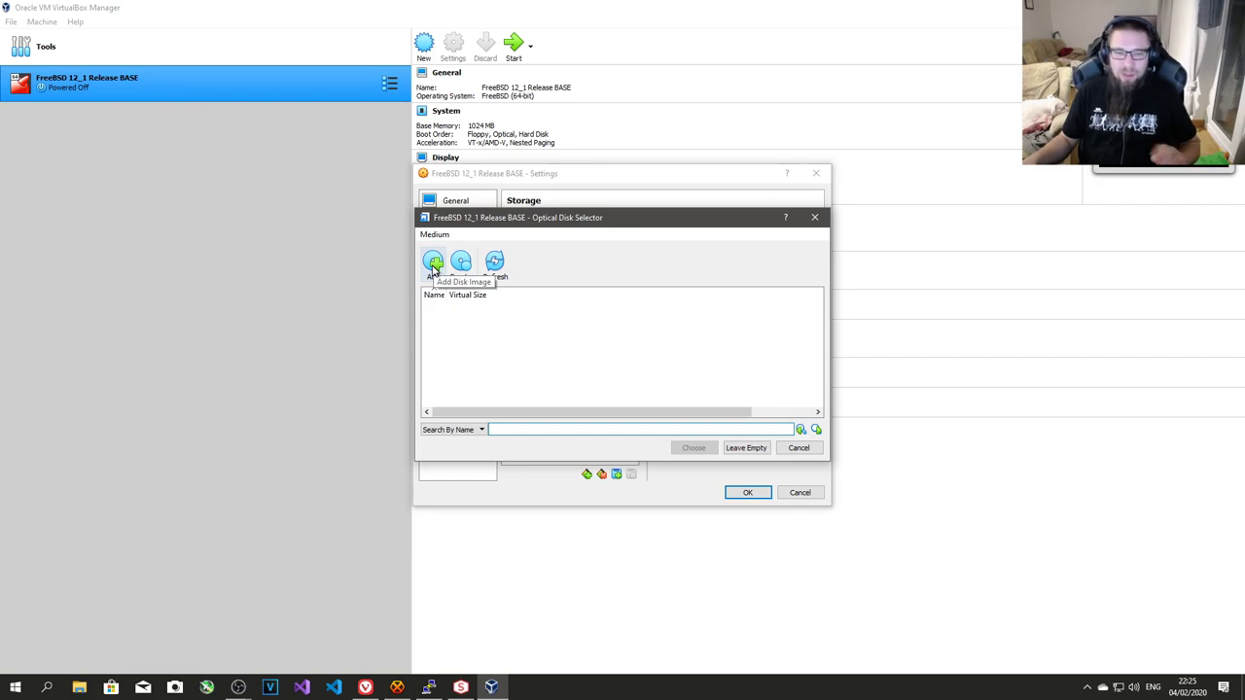
pyautogui.click(434, 263)
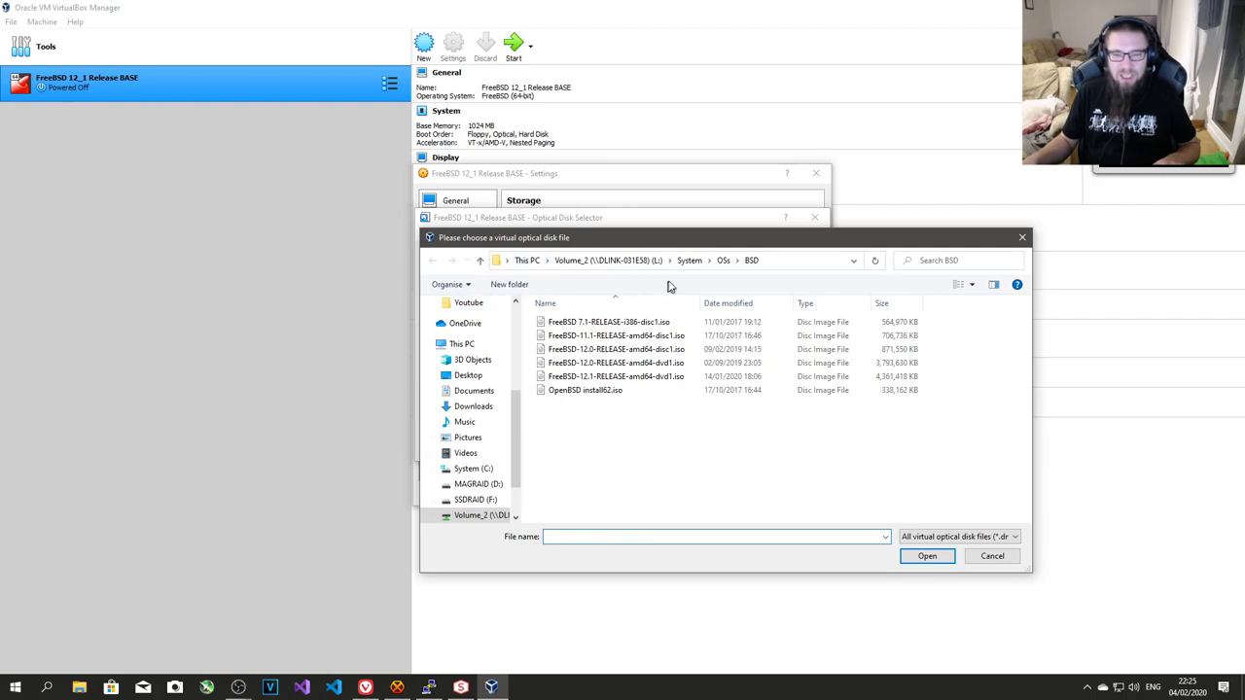
pyautogui.click(724, 260)
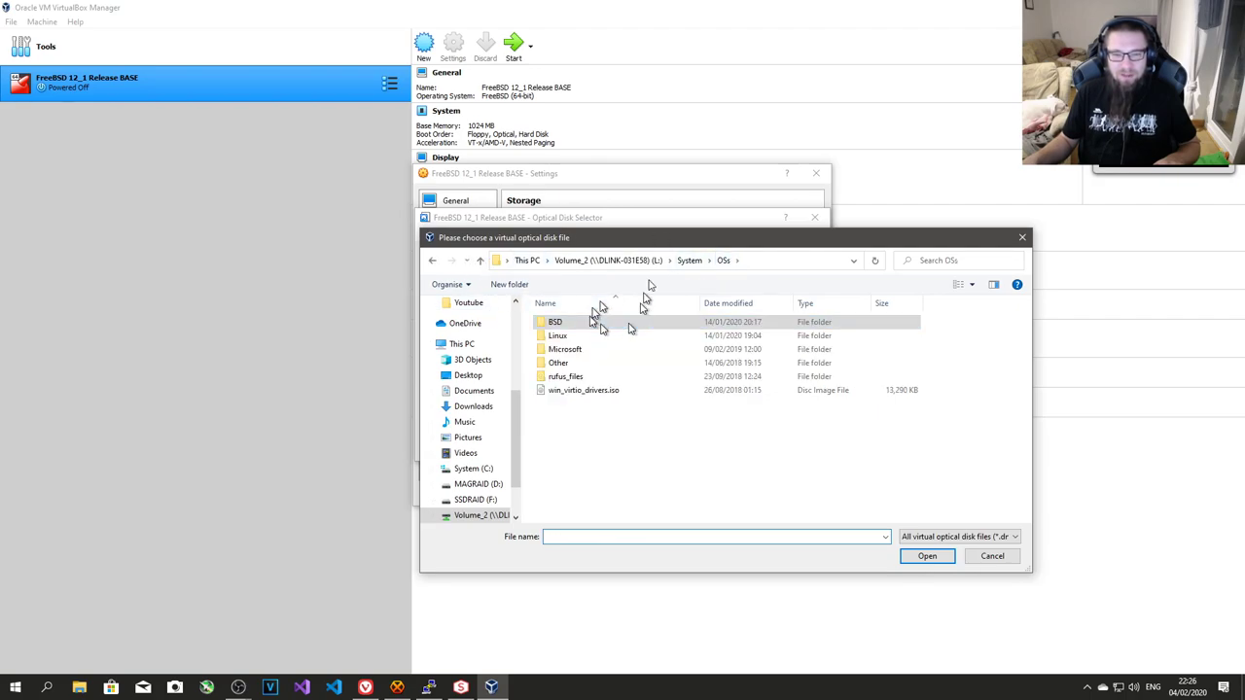
pyautogui.doubleClick(580, 372)
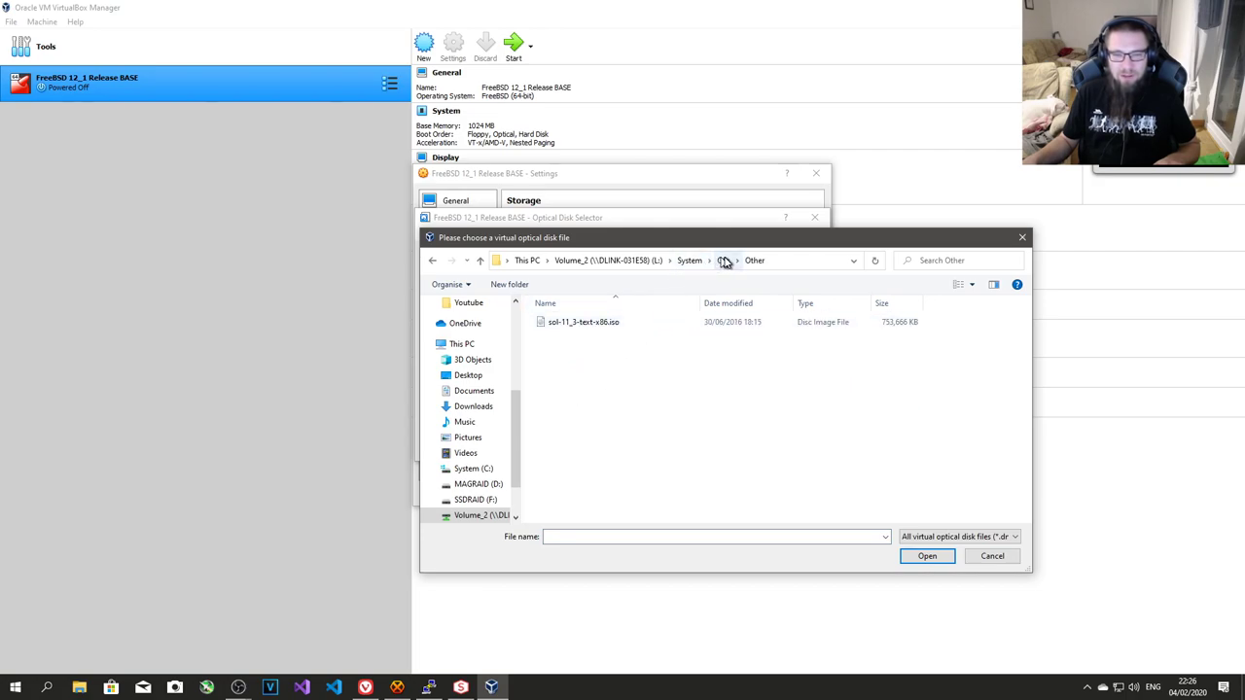
pyautogui.click(723, 261)
pyautogui.doubleClick(574, 326)
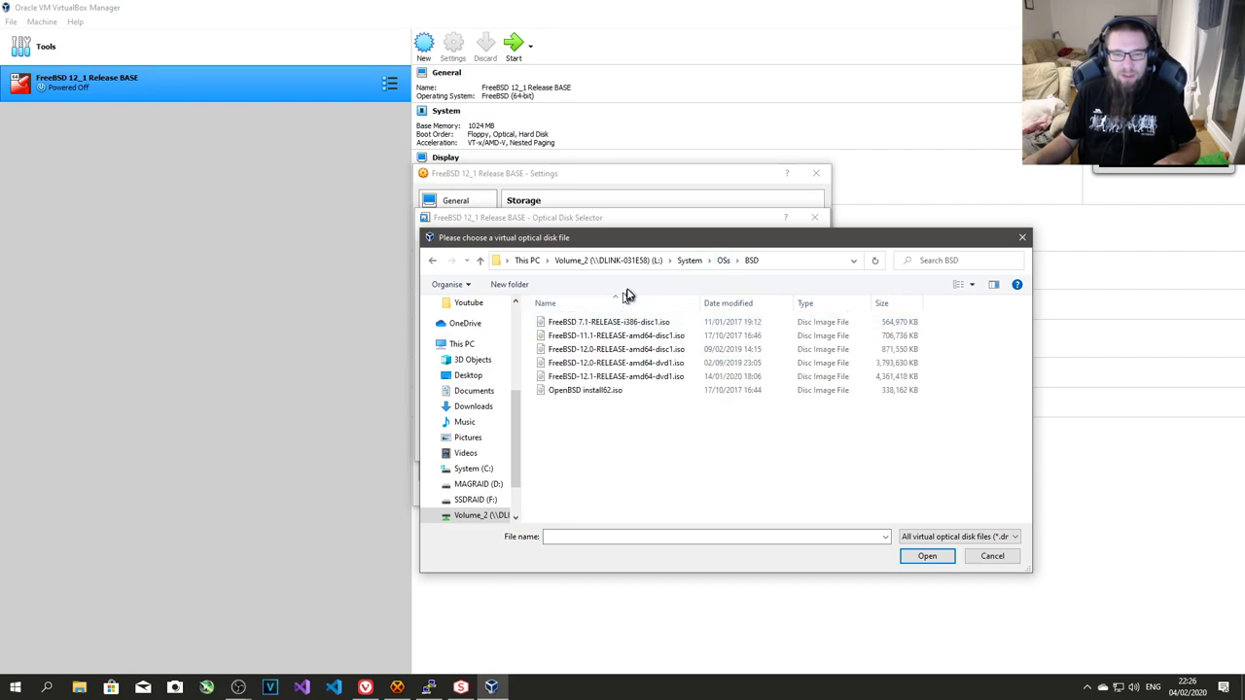
pyautogui.click(625, 379)
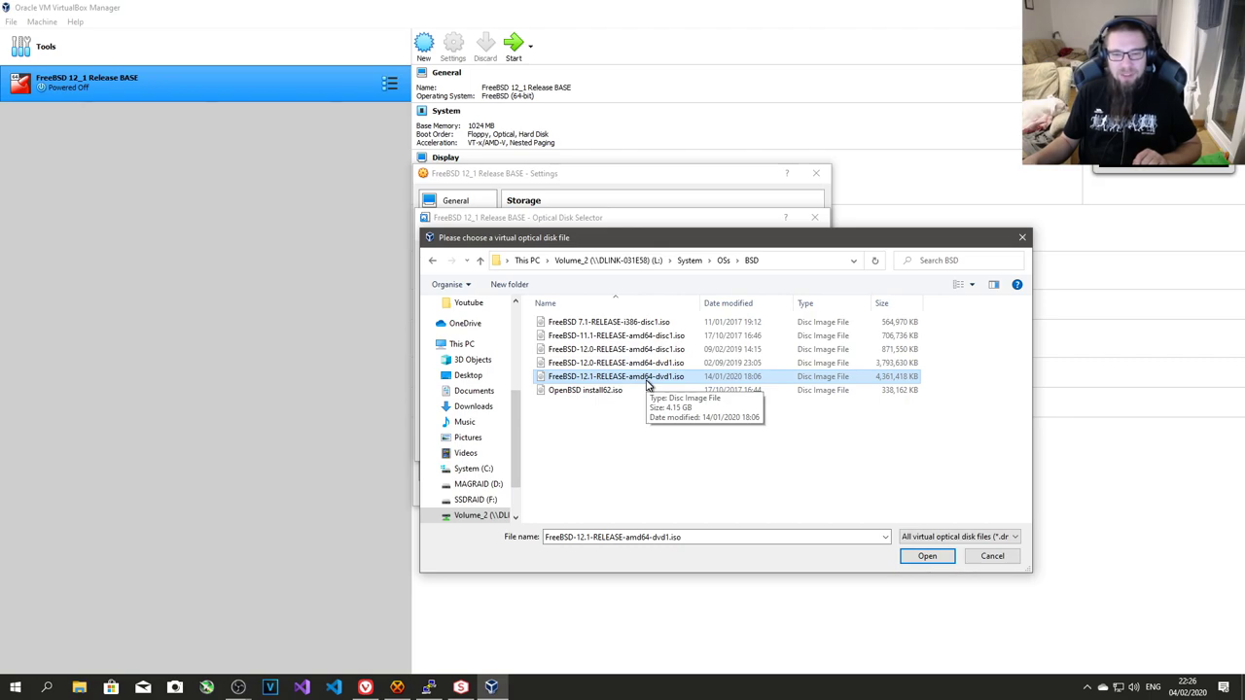
pyautogui.doubleClick(649, 377)
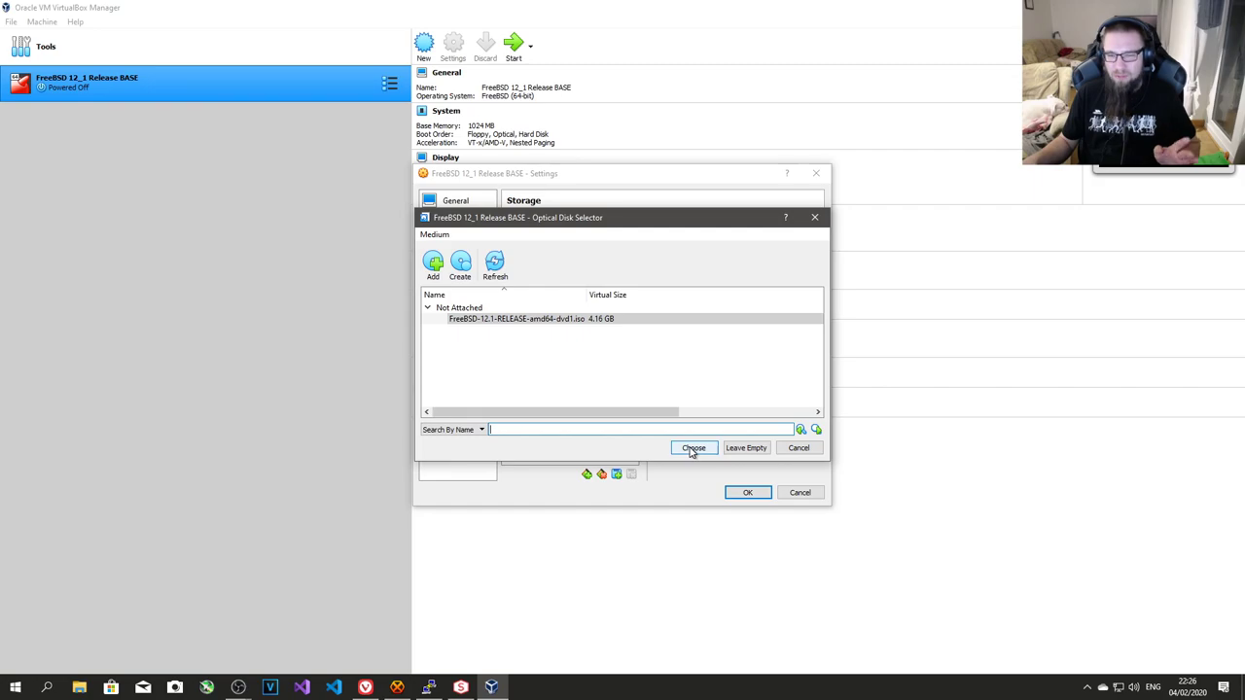
pyautogui.click(692, 449)
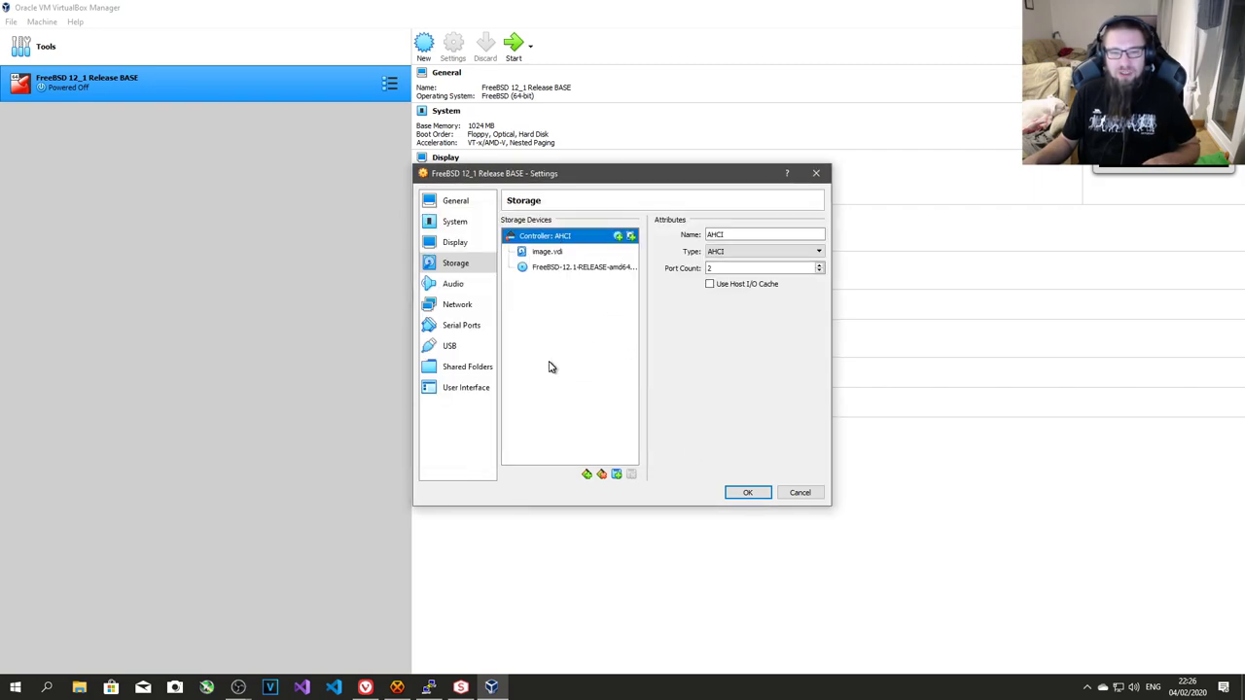
# - Disable audio and the first network adapter, checking adapters 2 to 4
pyautogui.click(455, 287)
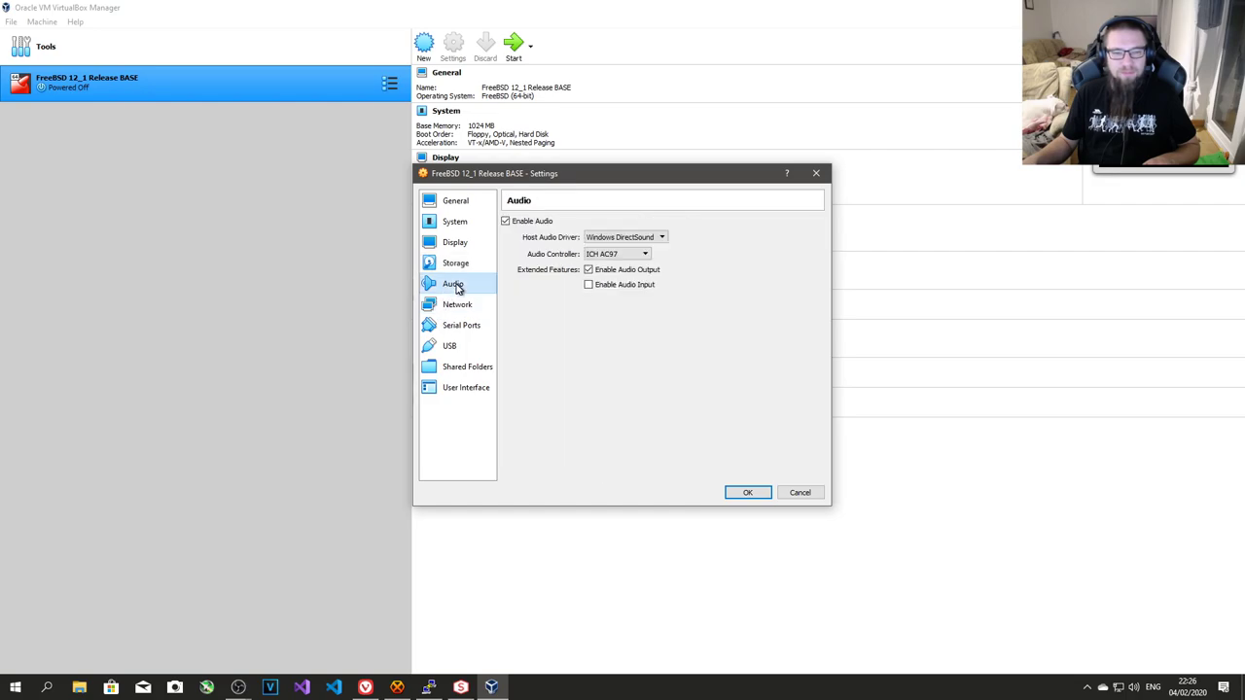
pyautogui.click(526, 226)
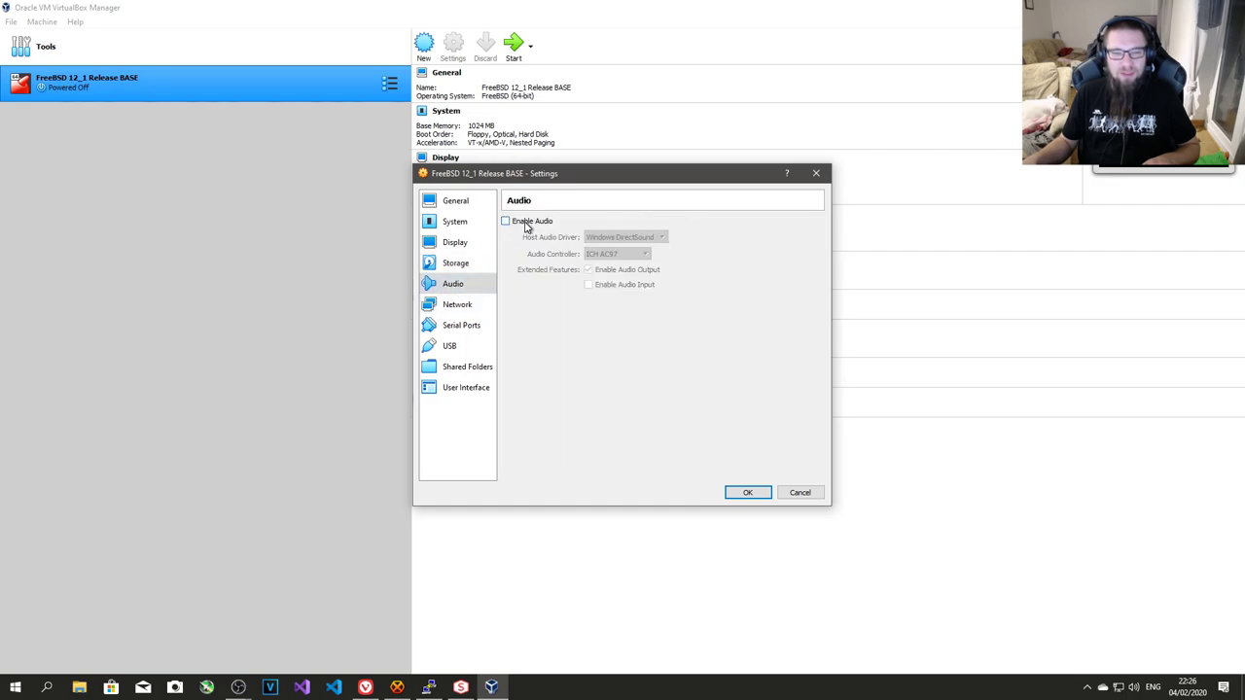
pyautogui.click(459, 308)
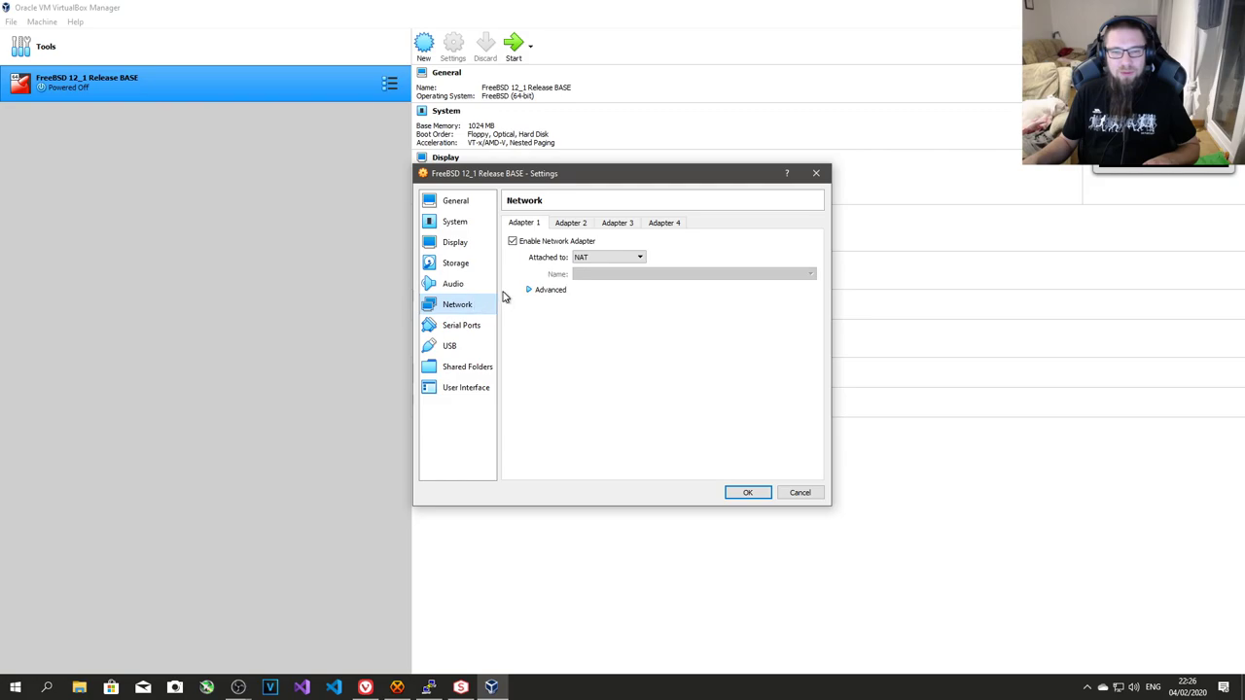
pyautogui.click(564, 240)
pyautogui.click(569, 240)
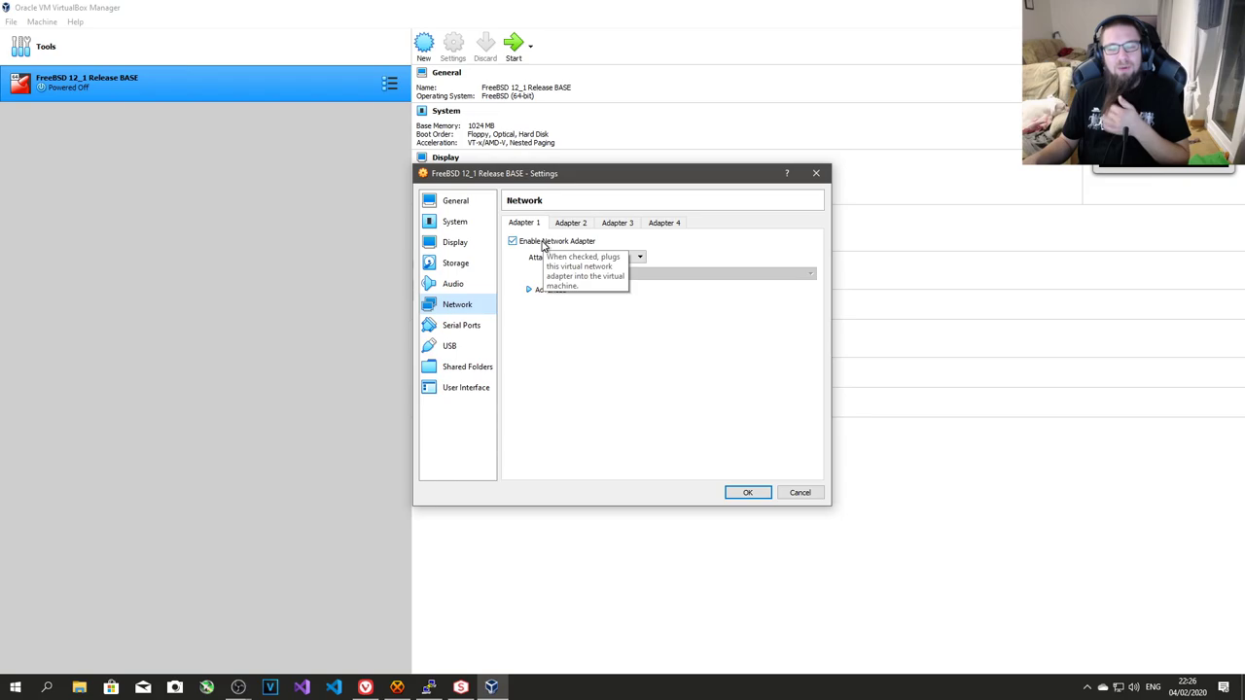
pyautogui.click(543, 243)
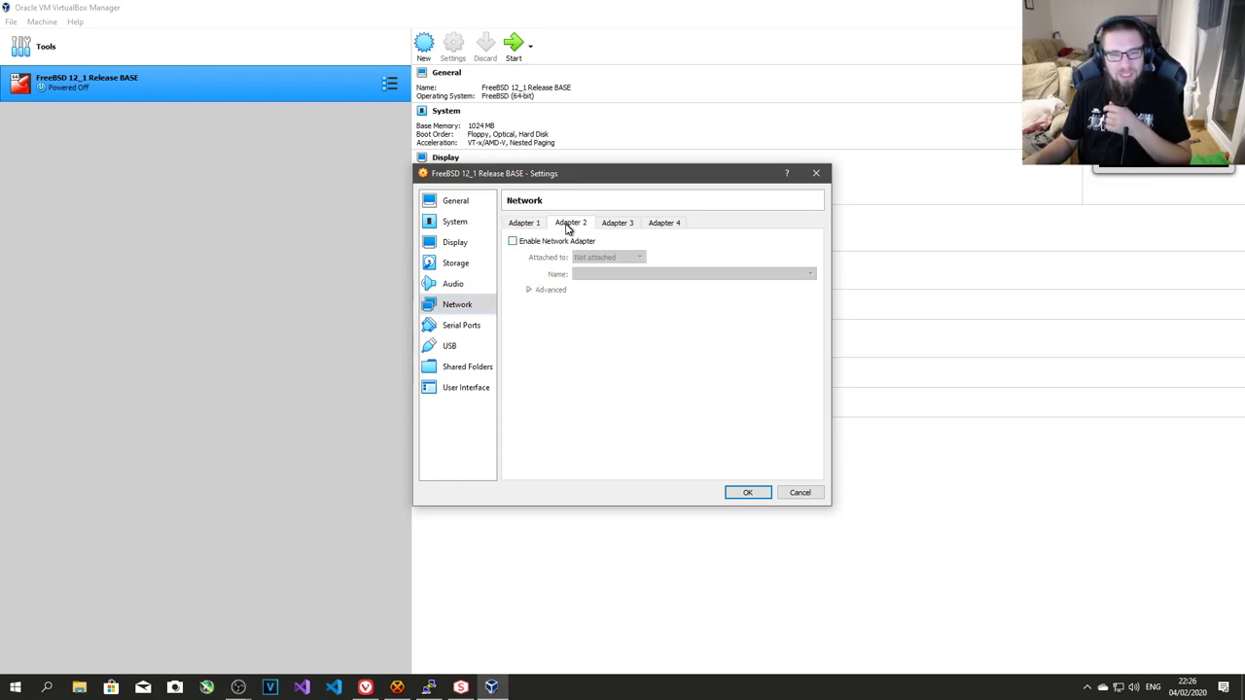
pyautogui.click(571, 223)
pyautogui.click(617, 223)
pyautogui.click(664, 223)
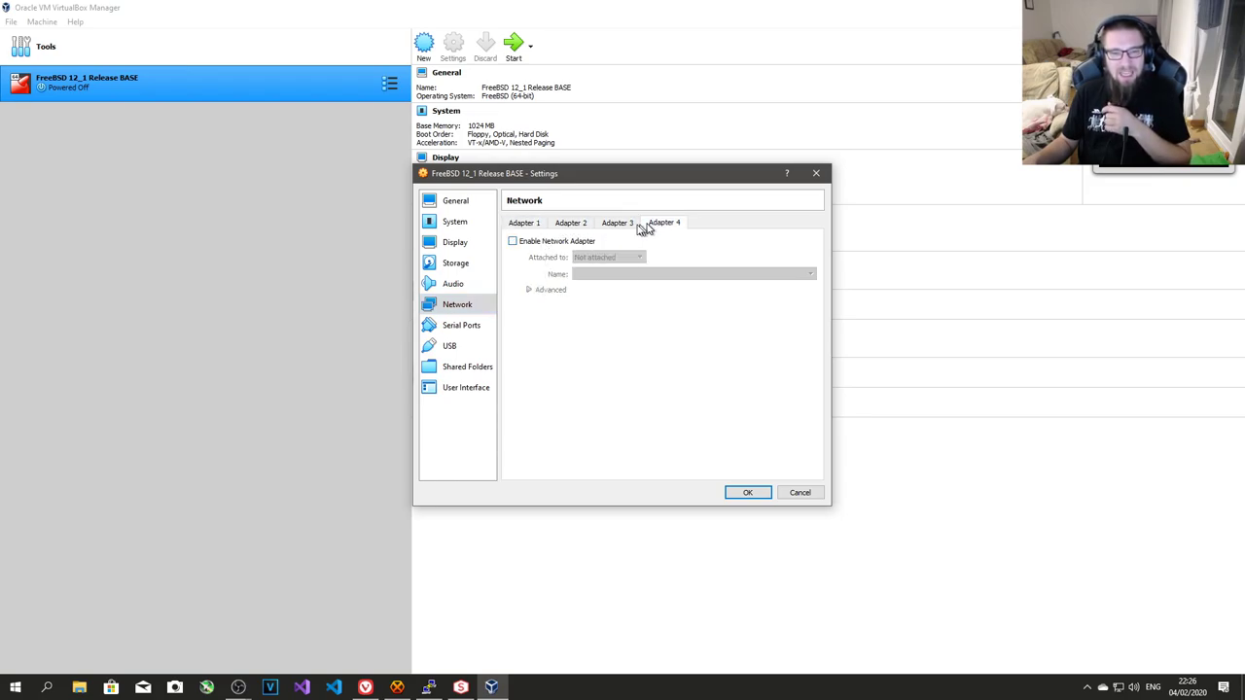
pyautogui.click(540, 224)
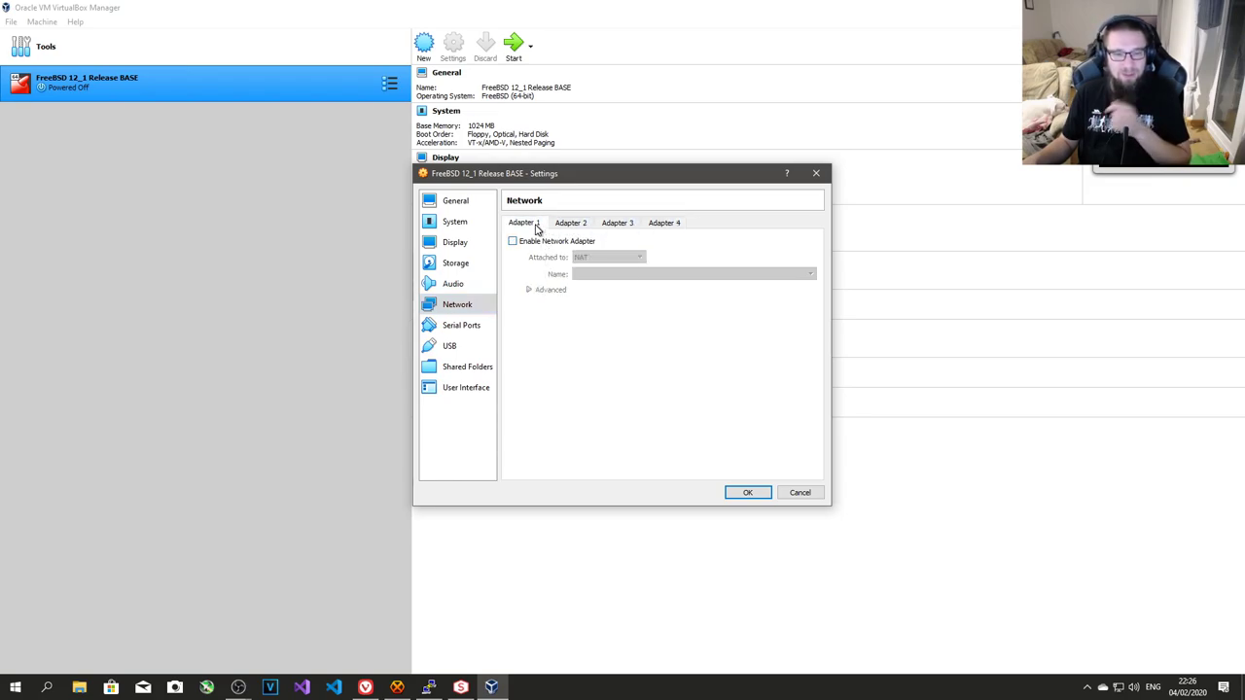
# - Review the Serial Ports, USB, Shared Folders and User Interface pages, then save with OK
pyautogui.click(466, 335)
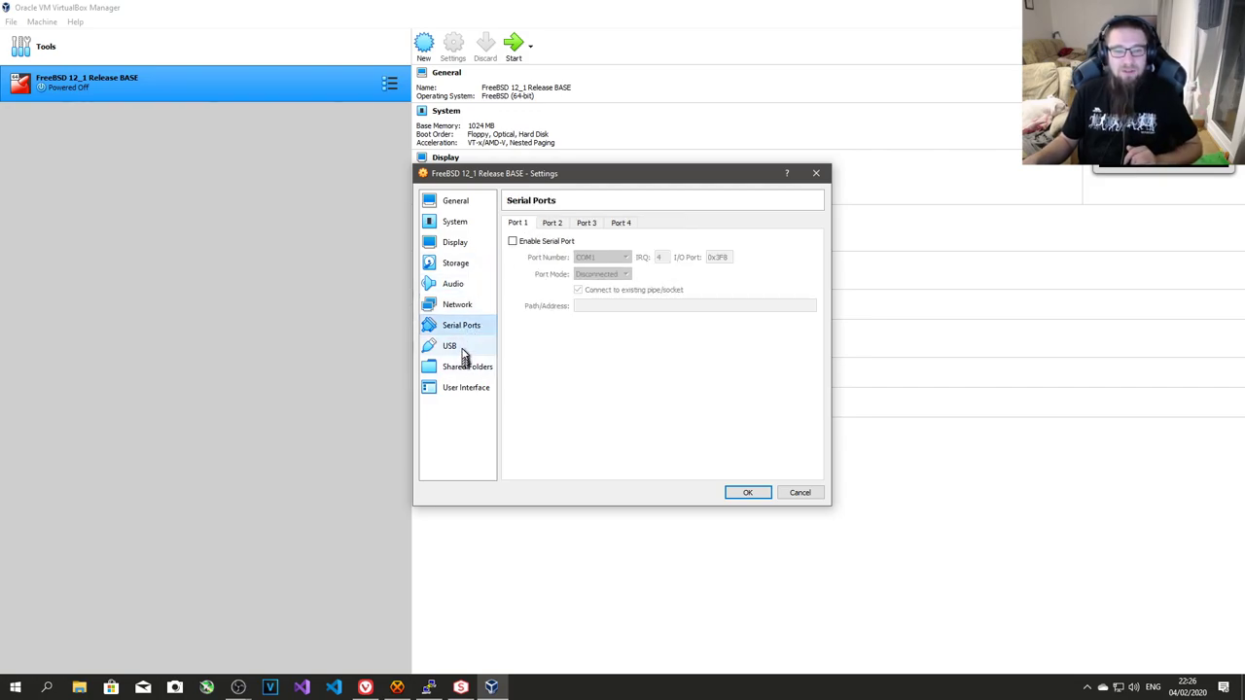
pyautogui.click(458, 348)
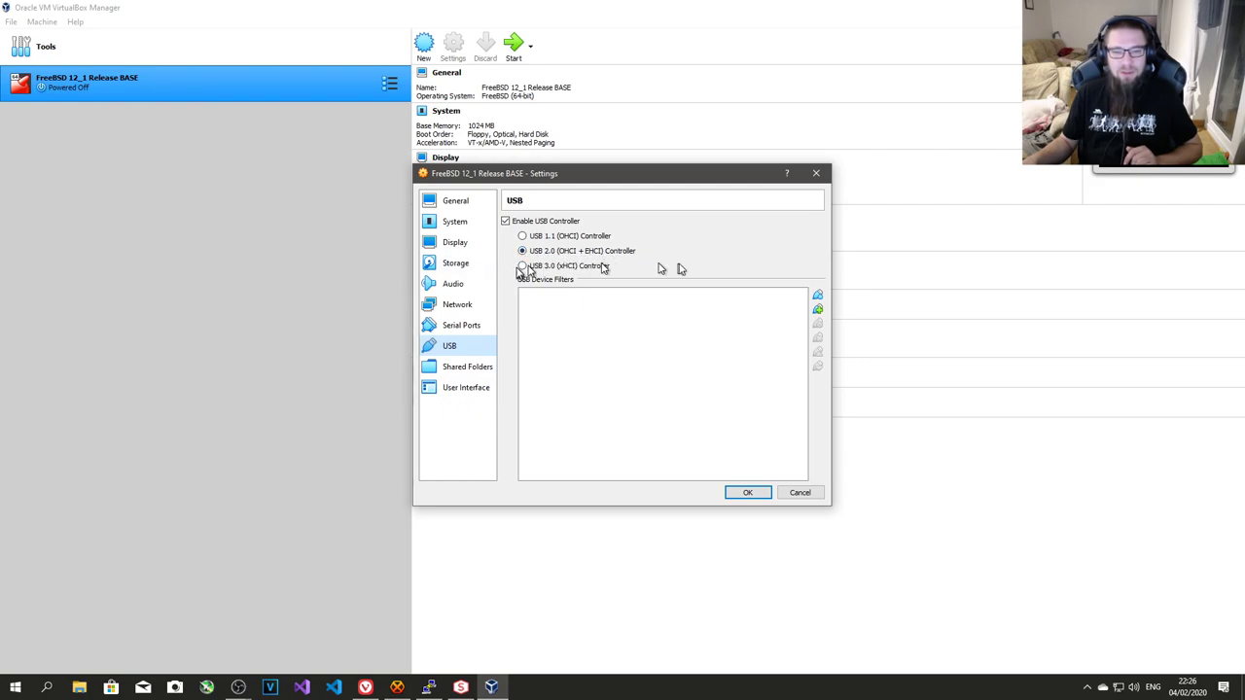
pyautogui.click(461, 372)
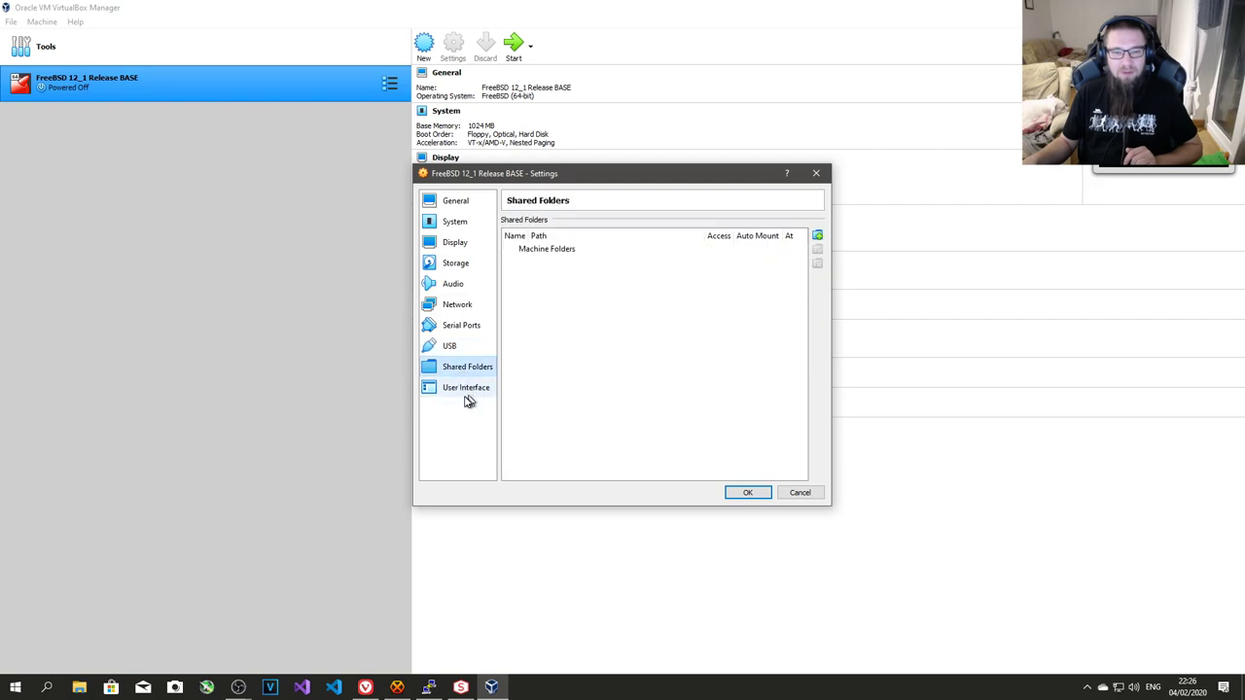
pyautogui.click(467, 394)
pyautogui.click(467, 380)
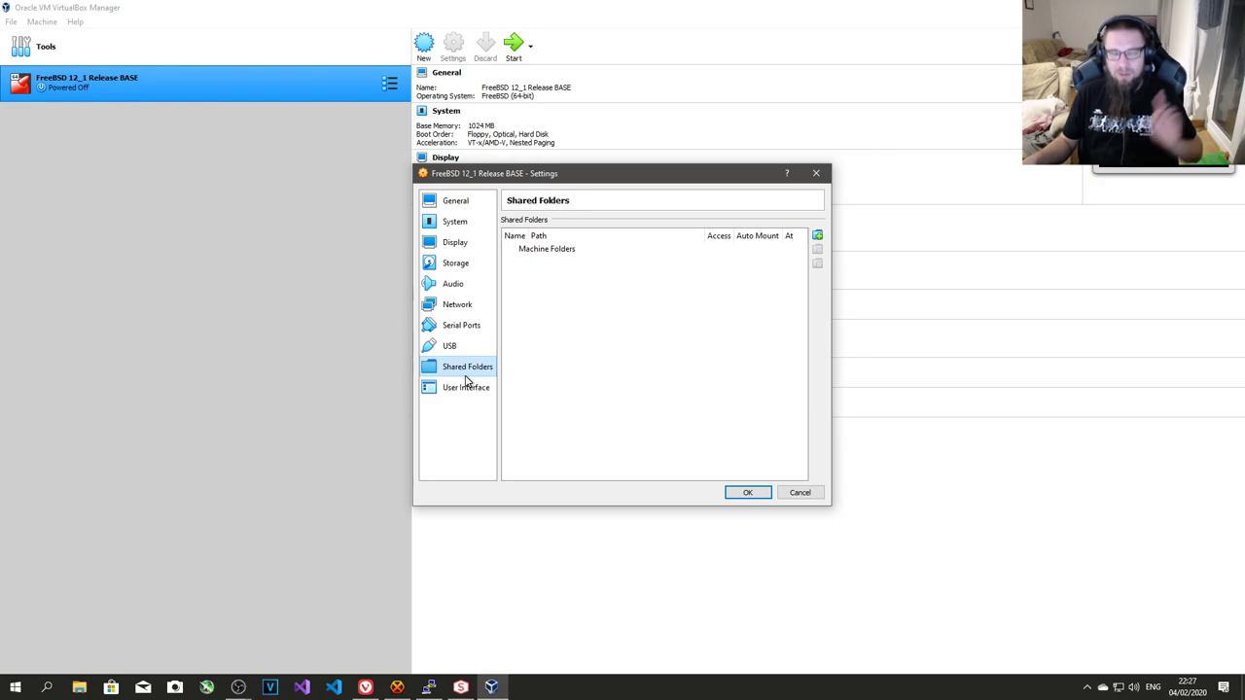
pyautogui.moveTo(600, 303)
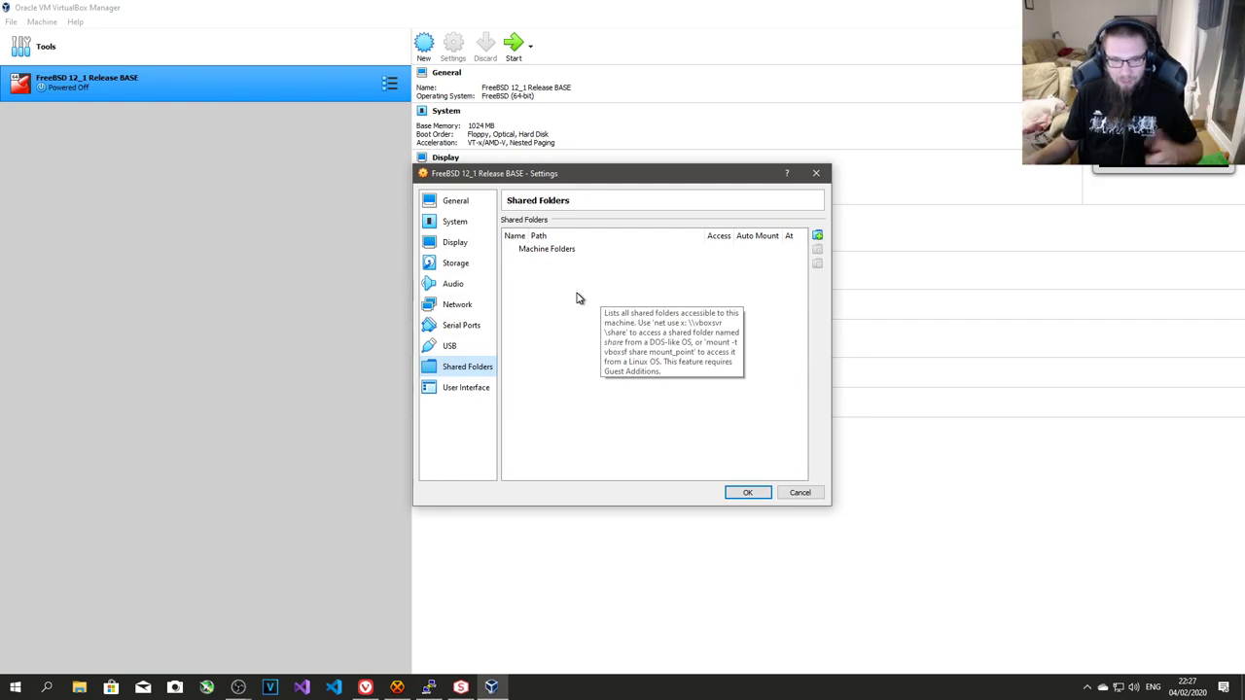
pyautogui.click(475, 394)
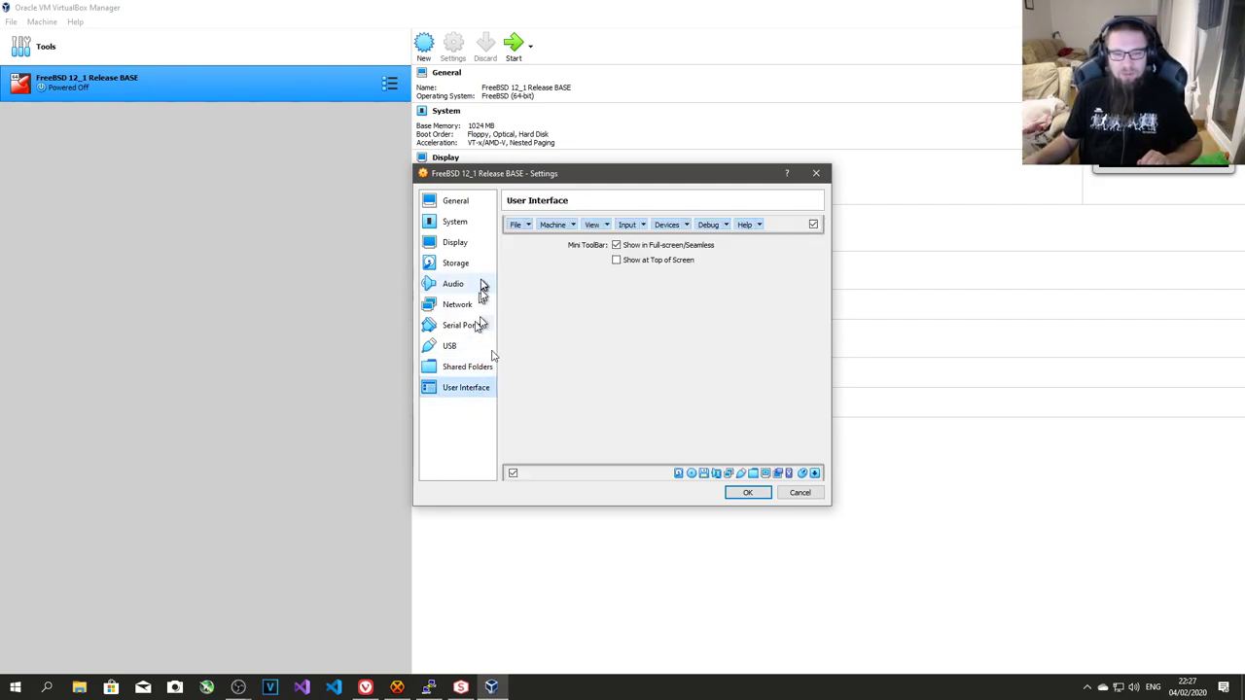
pyautogui.click(746, 493)
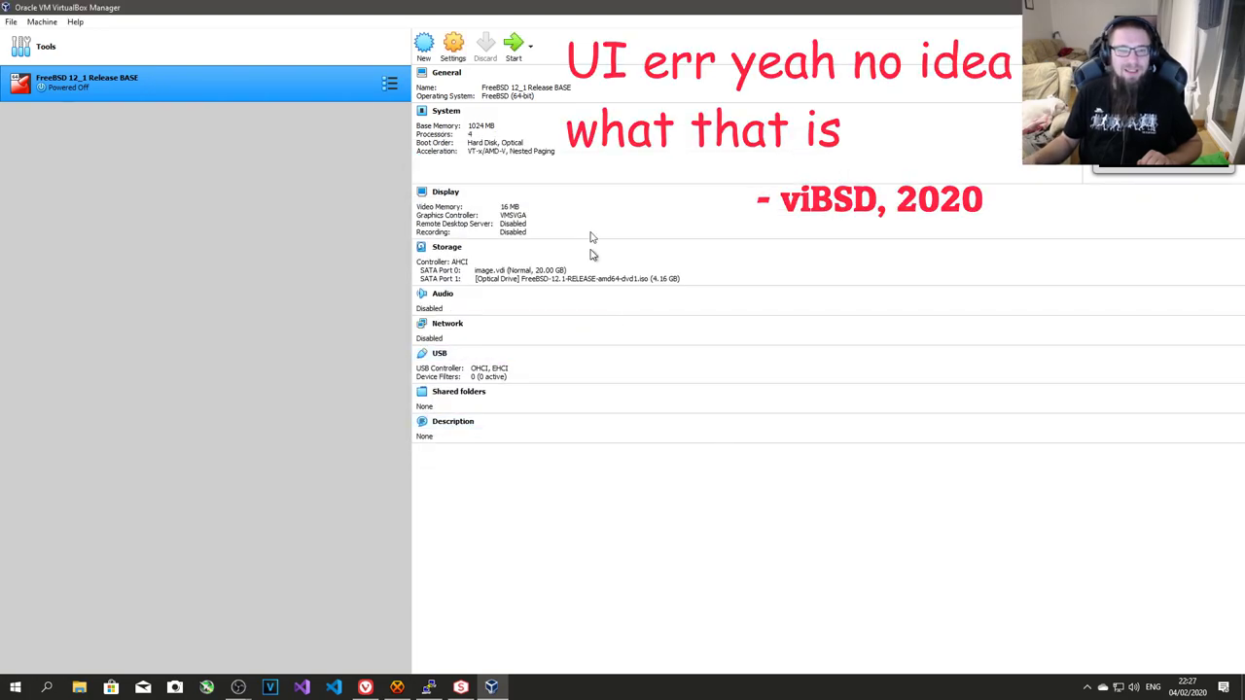
# - Start the FreeBSD VM and make its window fill the screen in Scaled Mode
pyautogui.click(515, 47)
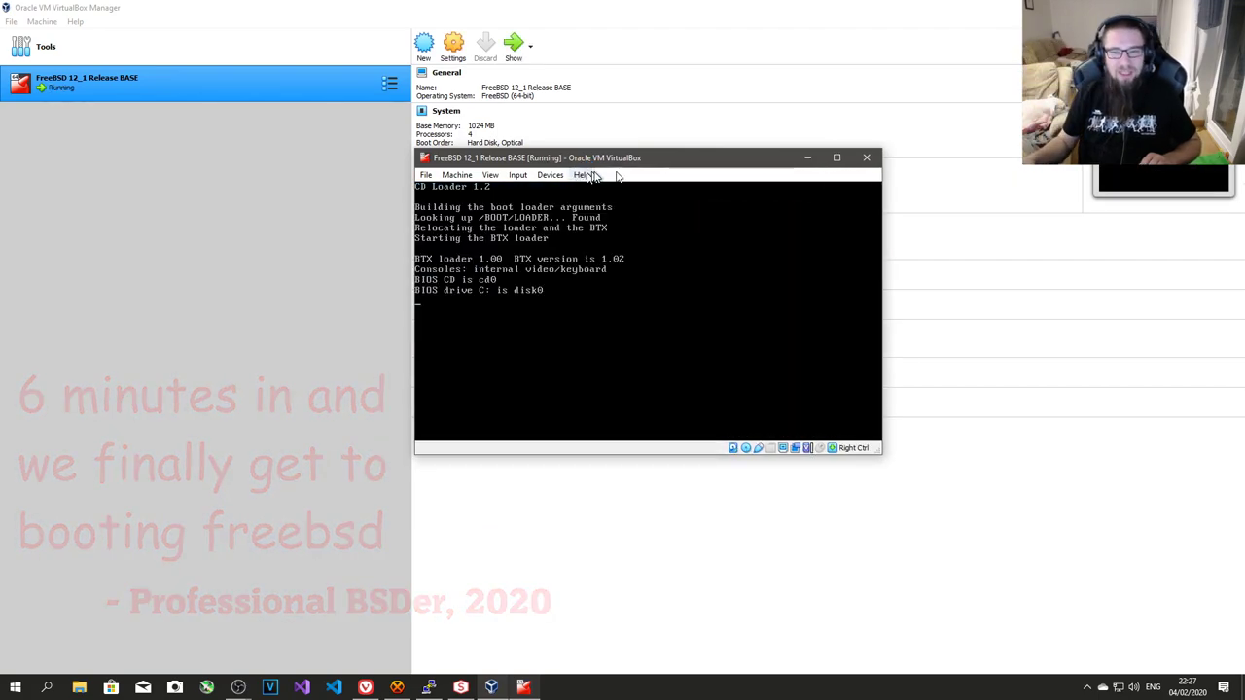
pyautogui.click(836, 157)
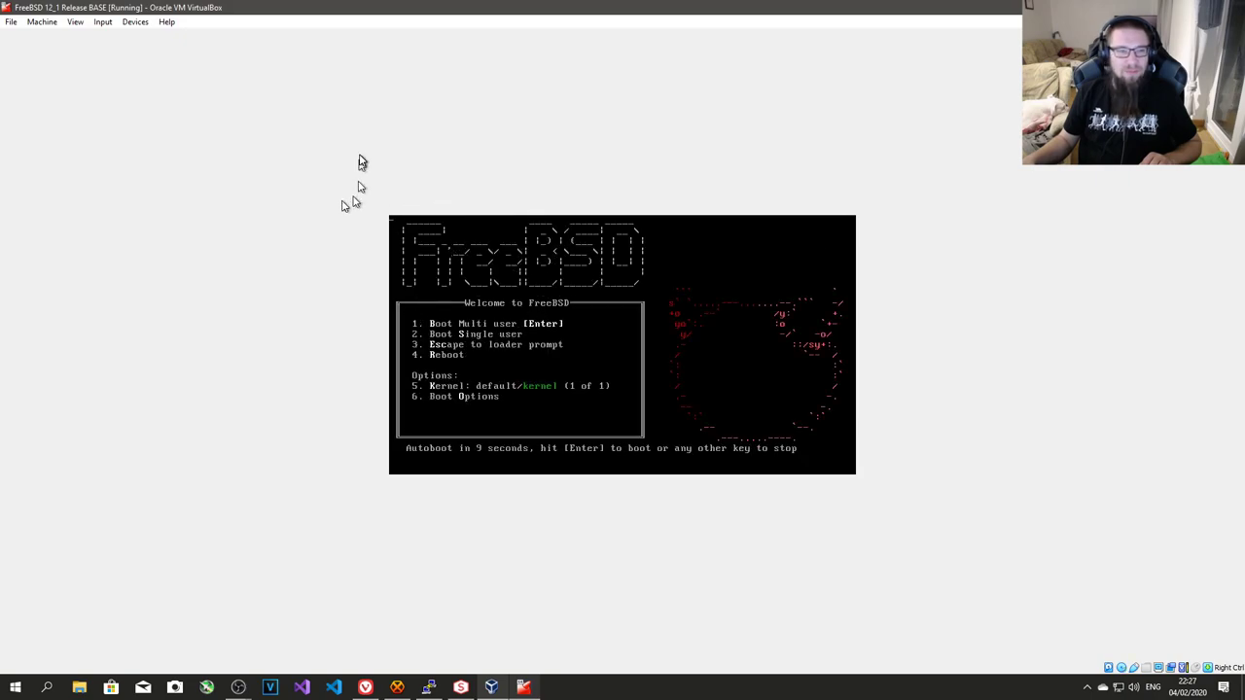
pyautogui.click(72, 23)
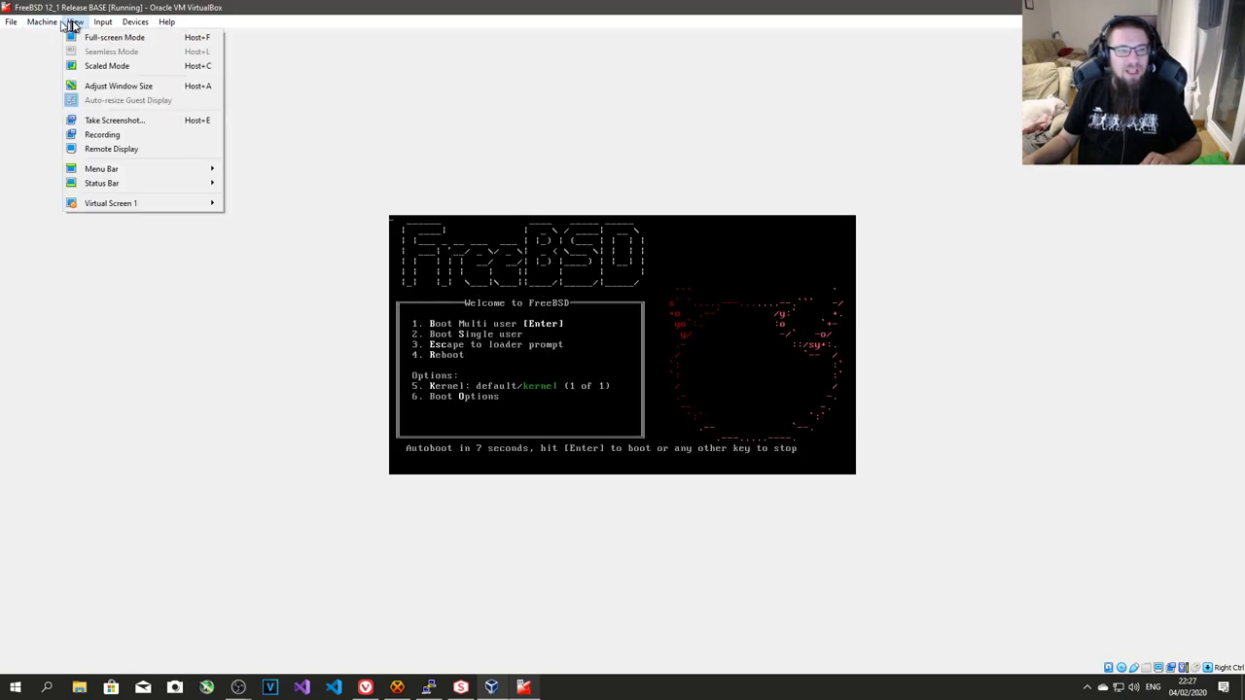
pyautogui.click(107, 66)
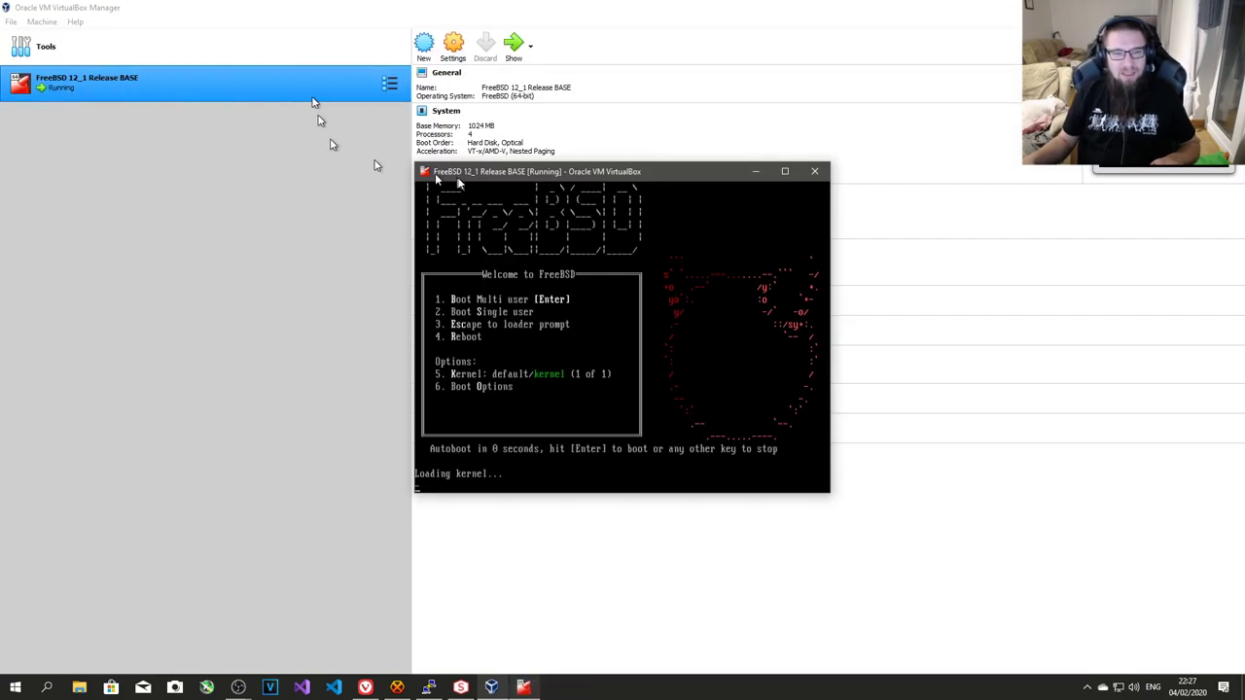
pyautogui.doubleClick(483, 182)
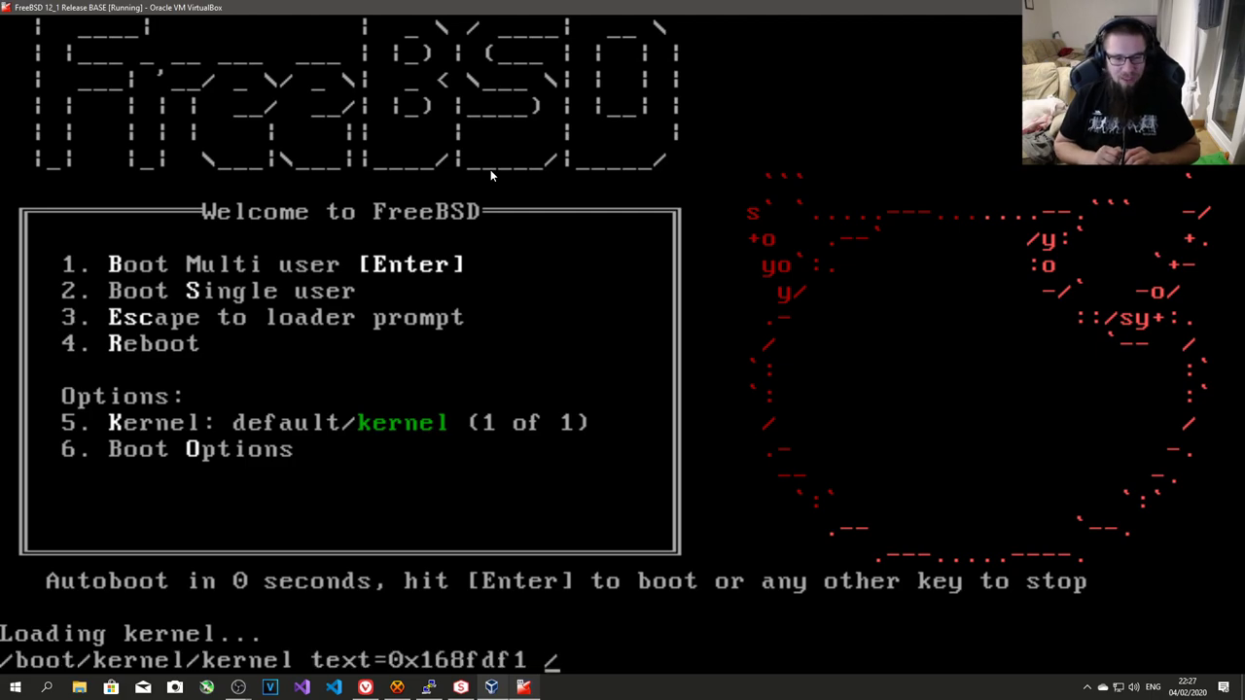
# - Accept the mouse-capture notice permanently and let FreeBSD boot to the installer
pyautogui.click(743, 118)
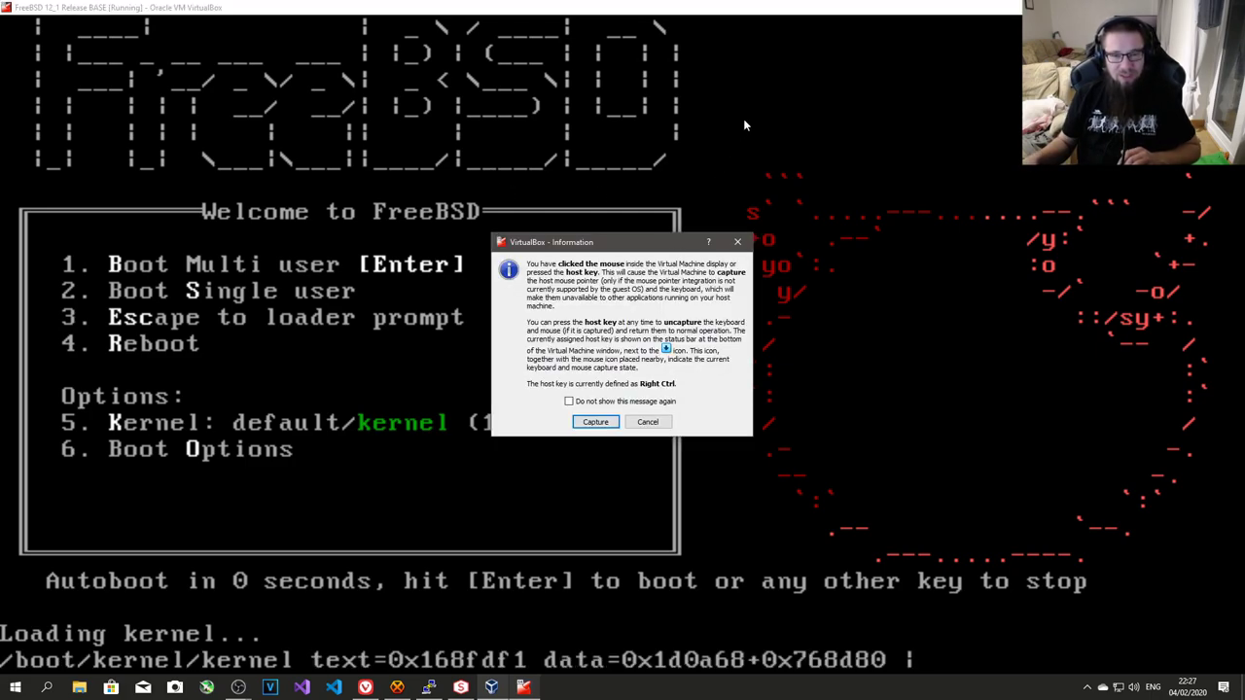
pyautogui.click(595, 403)
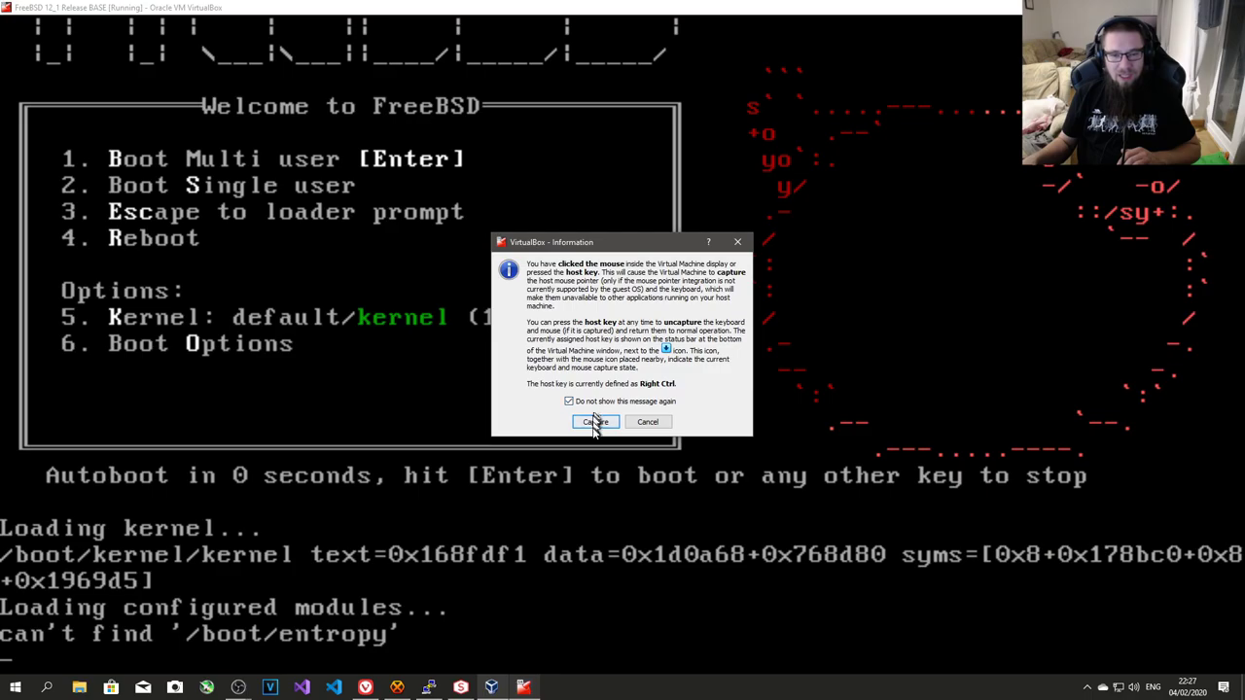
pyautogui.click(595, 424)
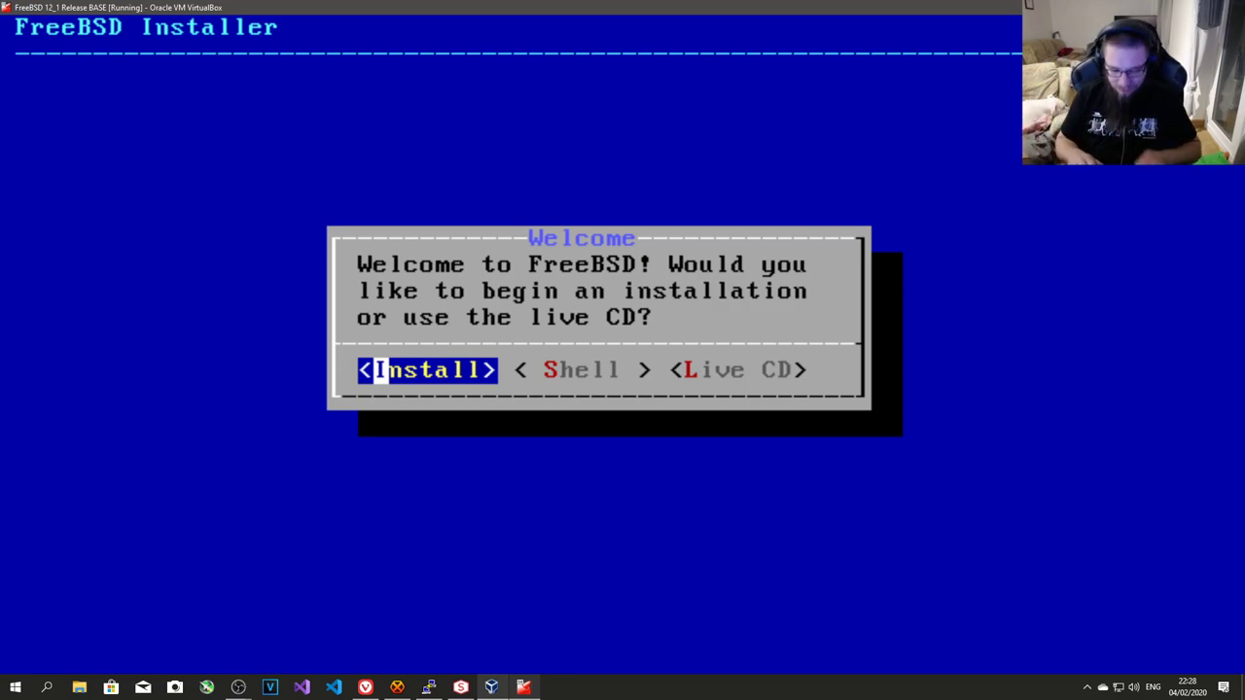
# - Begin the FreeBSD install and choose the United Kingdom (uk.kbd) keymap
pyautogui.press('Return')
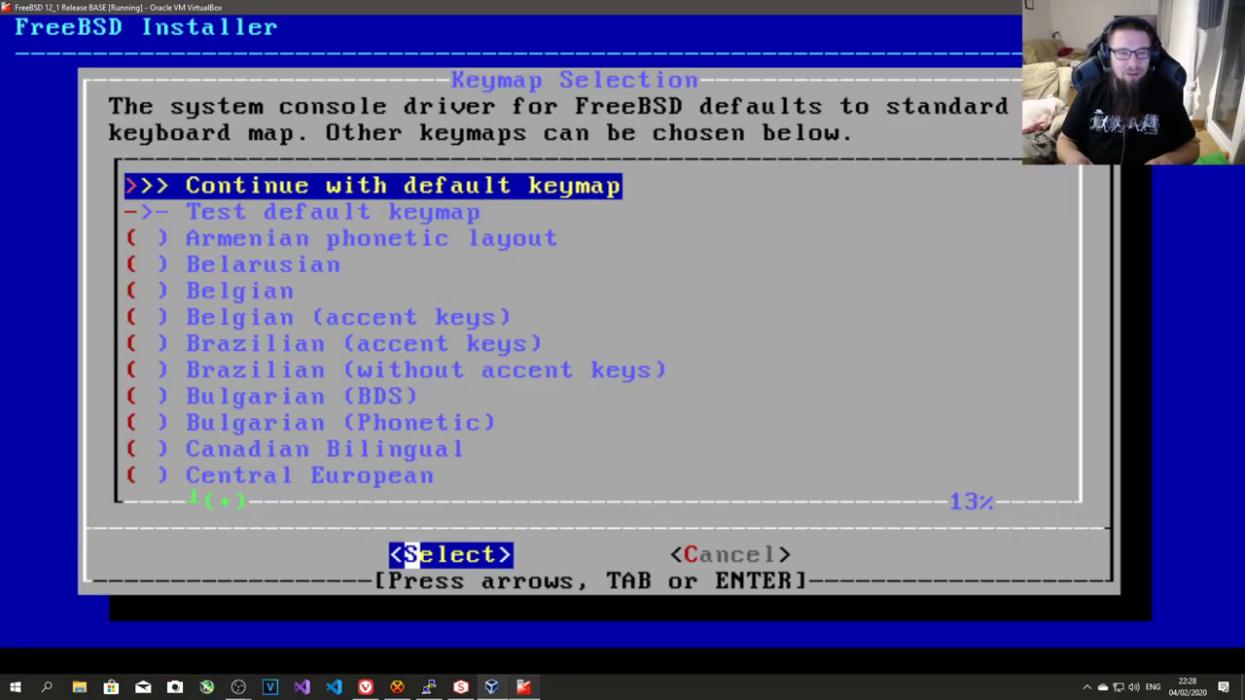
pyautogui.press('Down')
pyautogui.press('Down')
pyautogui.press('Down')
pyautogui.press('Down')
pyautogui.press('Down')
pyautogui.press('Down')
pyautogui.press('Down')
pyautogui.press('End')
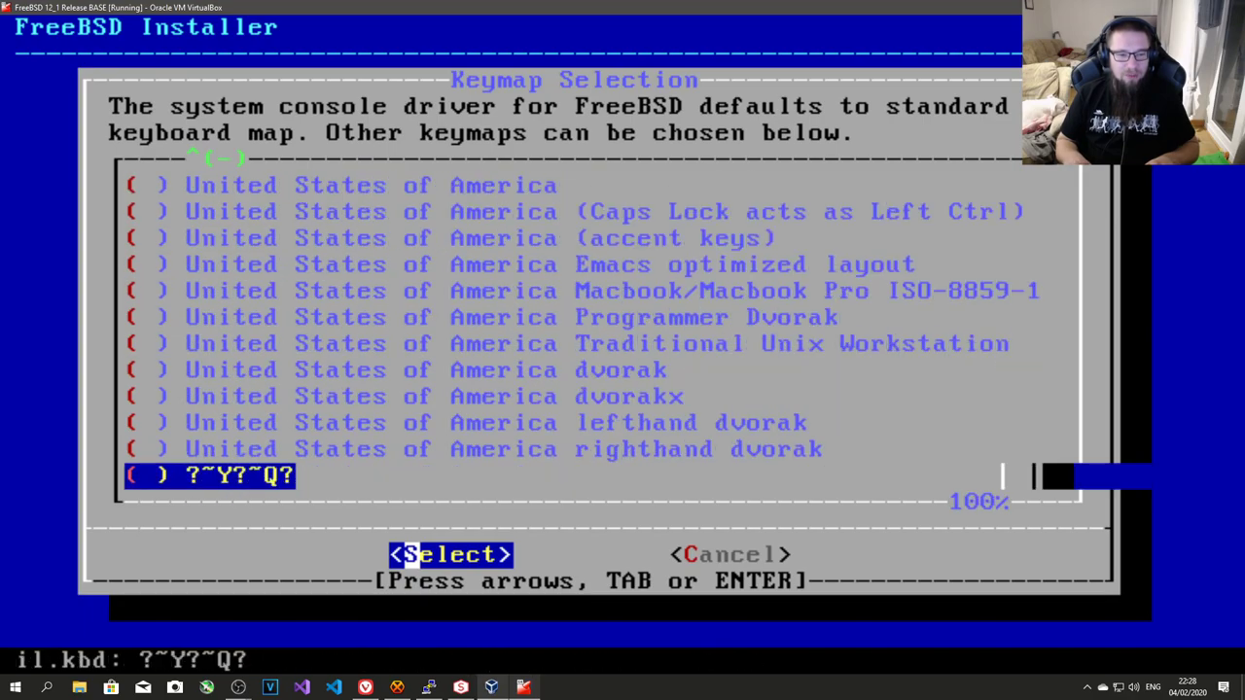
pyautogui.press('Up')
pyautogui.press('Up')
pyautogui.press('Up')
pyautogui.press('Up')
pyautogui.press('Up')
pyautogui.press('Up')
pyautogui.press('Up')
pyautogui.press('Up')
pyautogui.press('Up')
pyautogui.press('Up')
pyautogui.press('Up')
pyautogui.press('Up')
pyautogui.press('Up')
pyautogui.press('Up')
pyautogui.press('Up')
pyautogui.press('Up')
pyautogui.press('Up')
pyautogui.press('Up')
pyautogui.press('Up')
pyautogui.press('Down')
pyautogui.press('Down')
pyautogui.press('Down')
pyautogui.press('Down')
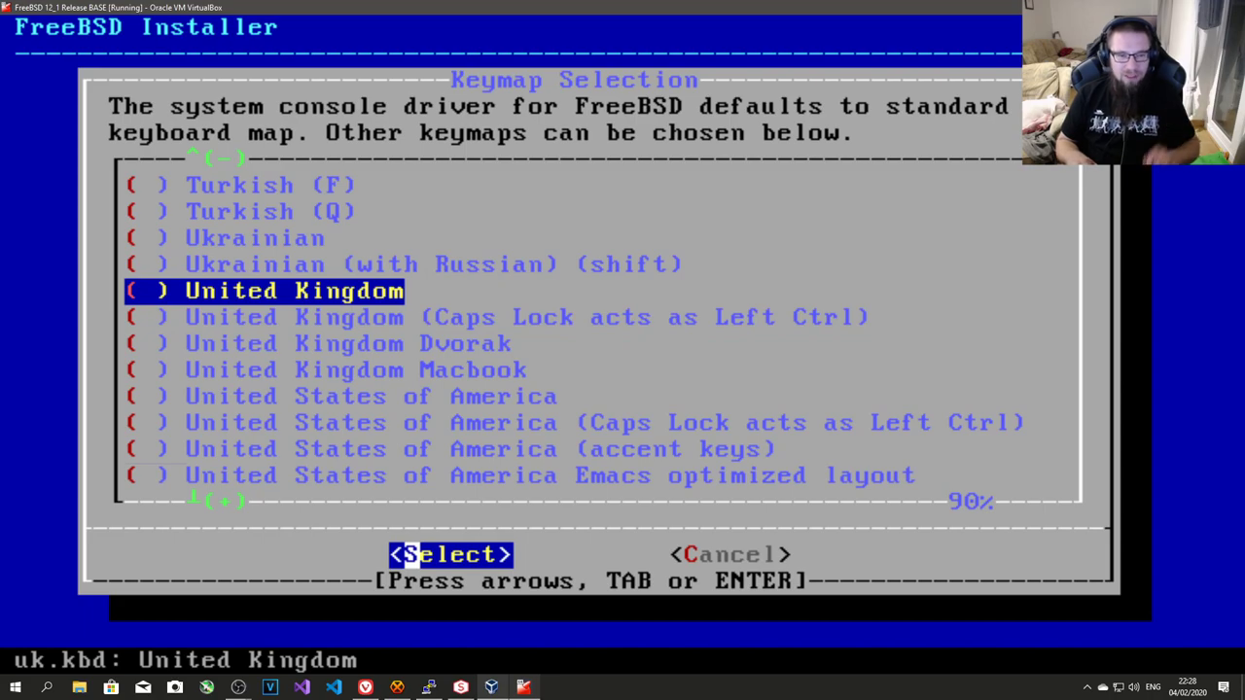
pyautogui.press('Return')
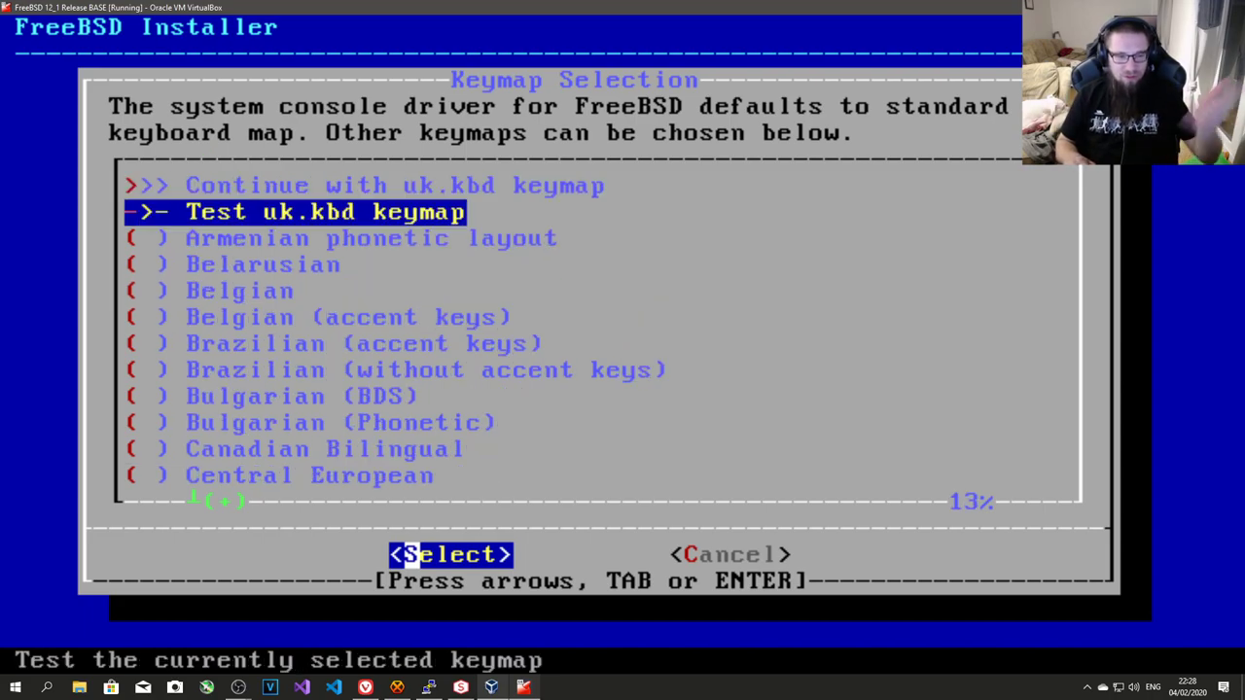
pyautogui.press('Up')
pyautogui.press('Return')
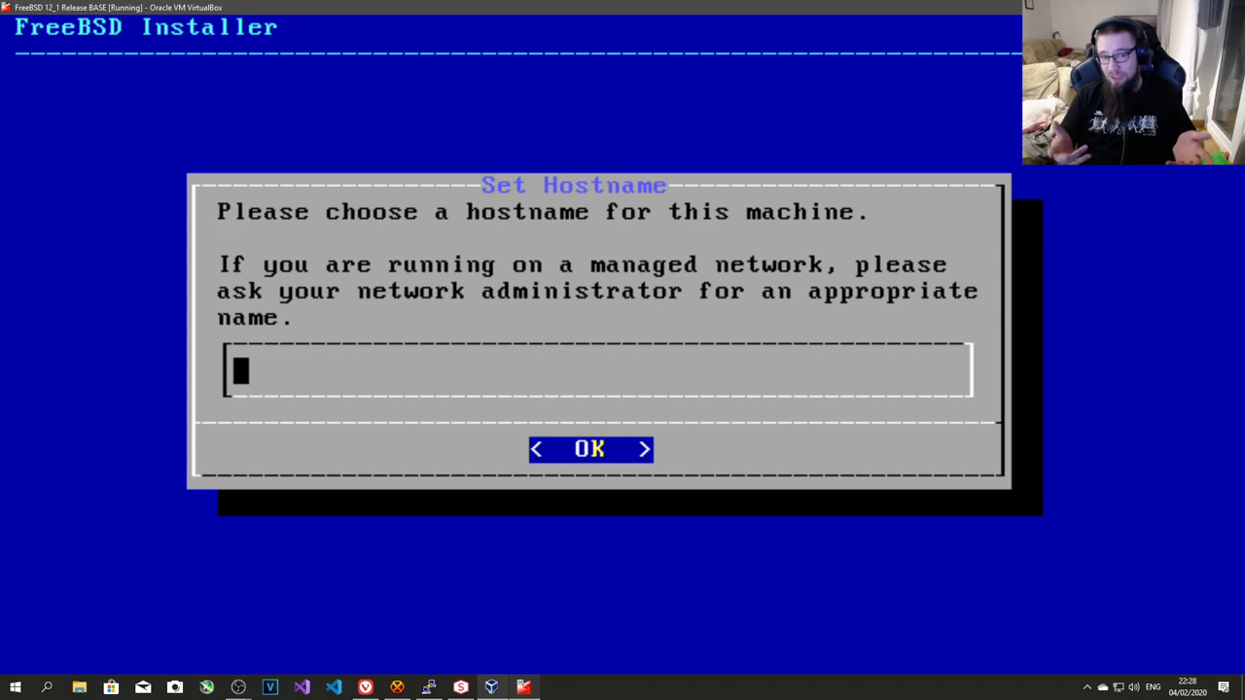
# - Set hostname base.ytnet and untick the kernel-dbg and lib32 components
pyautogui.write('bas')
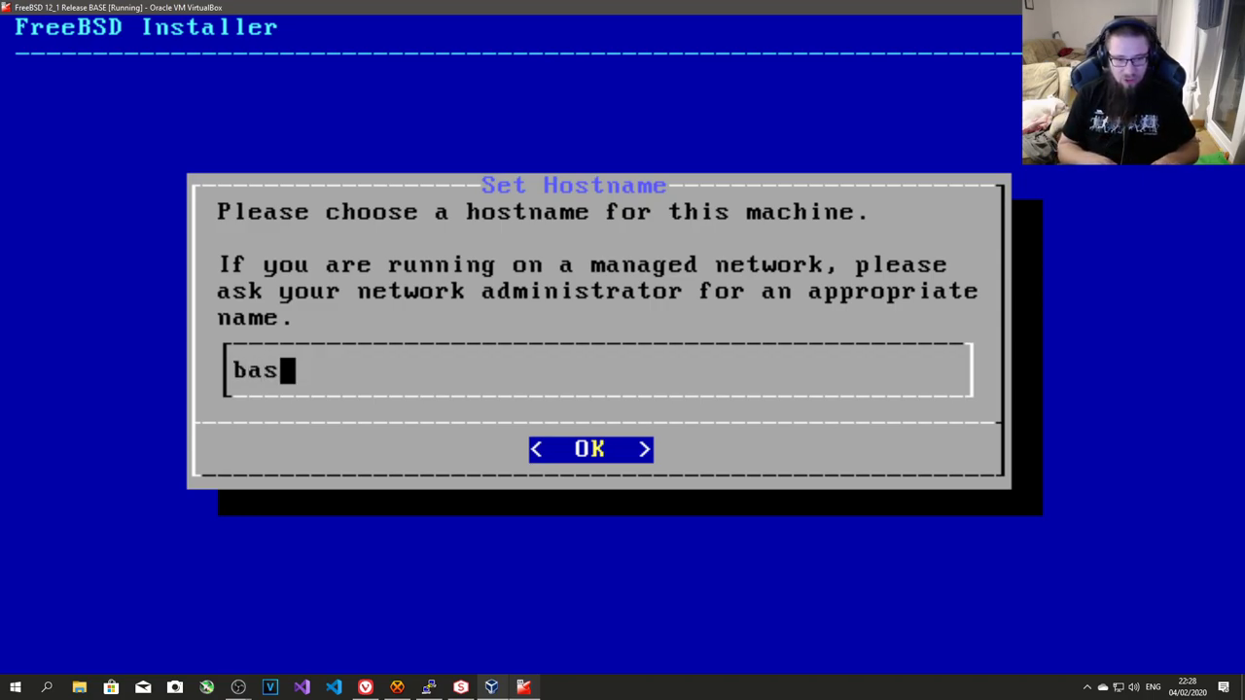
pyautogui.write('e.')
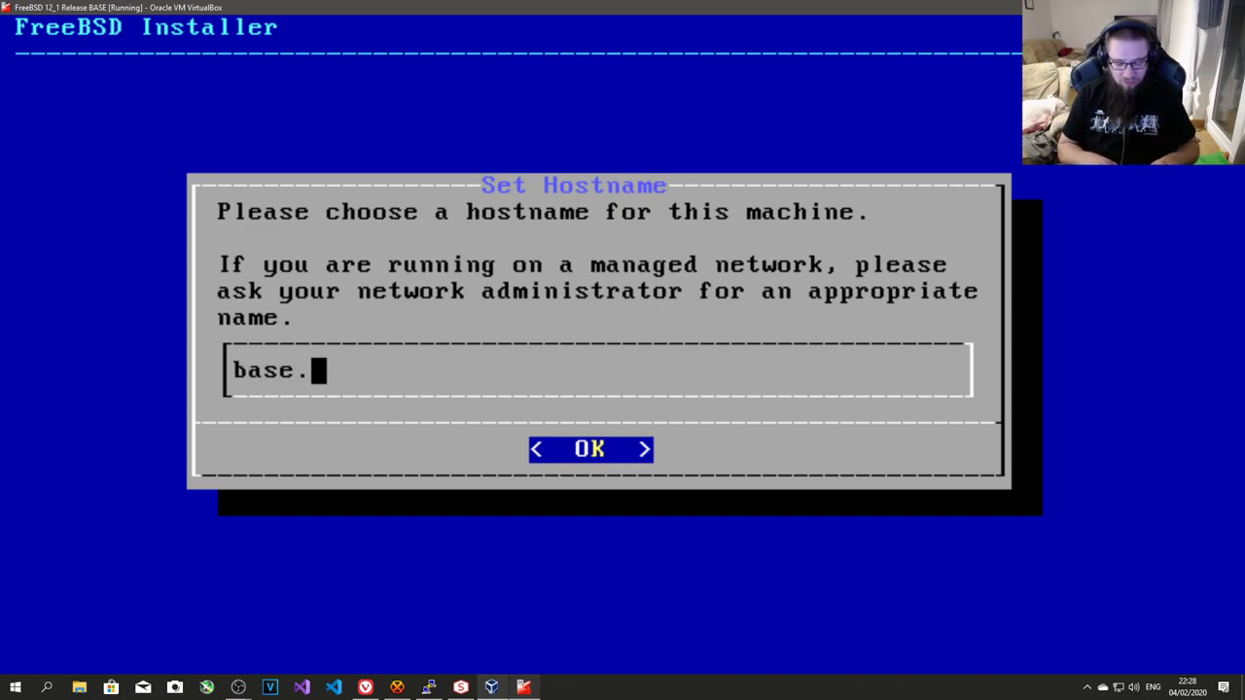
pyautogui.write('yt')
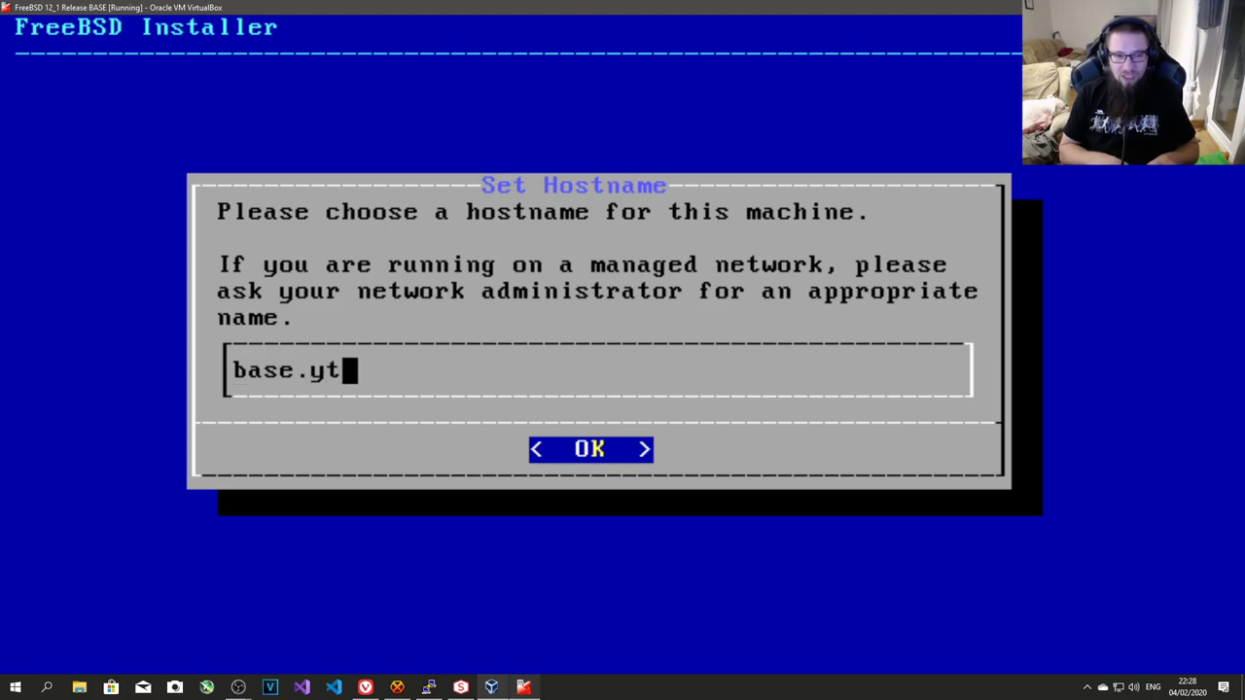
pyautogui.write('net')
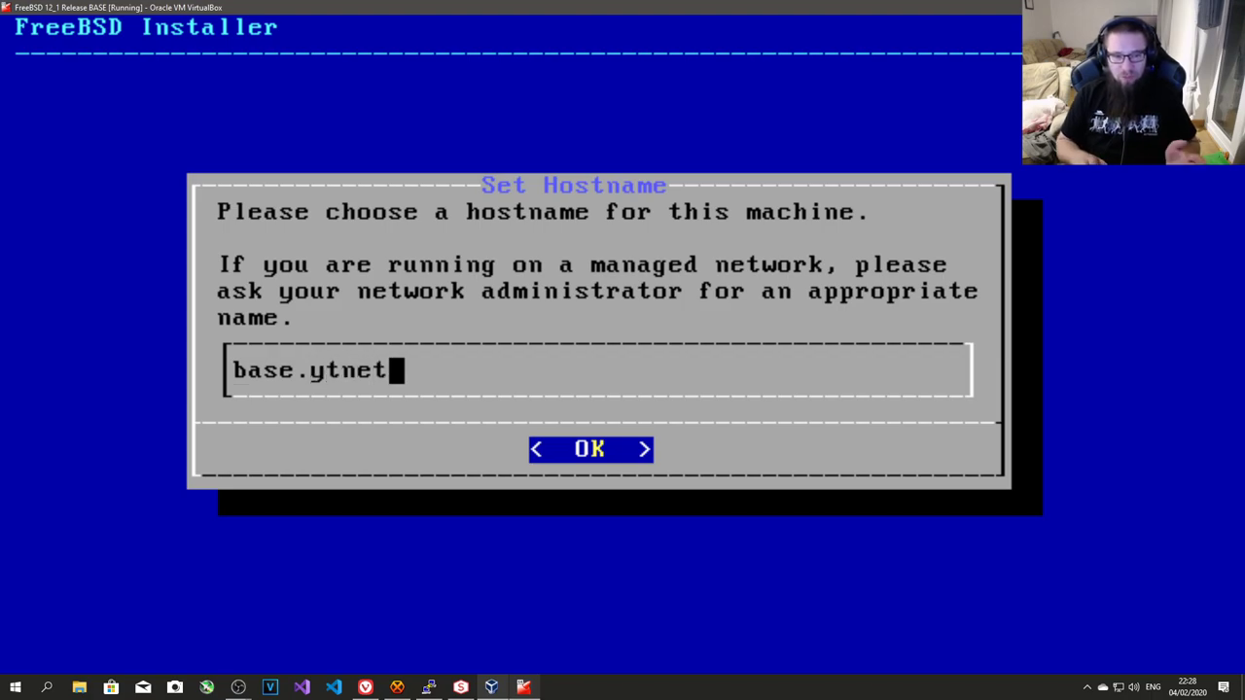
pyautogui.press('Return')
pyautogui.press('Down')
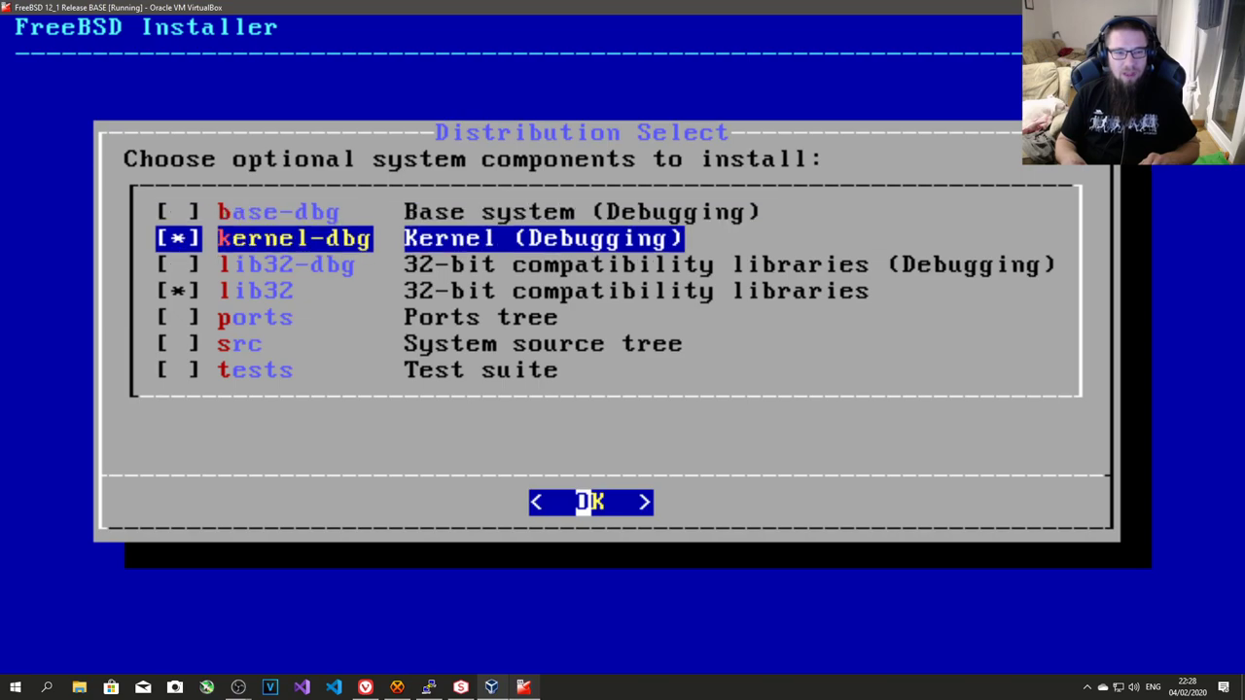
pyautogui.press('space')
pyautogui.press('Down')
pyautogui.press('Down')
pyautogui.press('space')
pyautogui.press('Return')
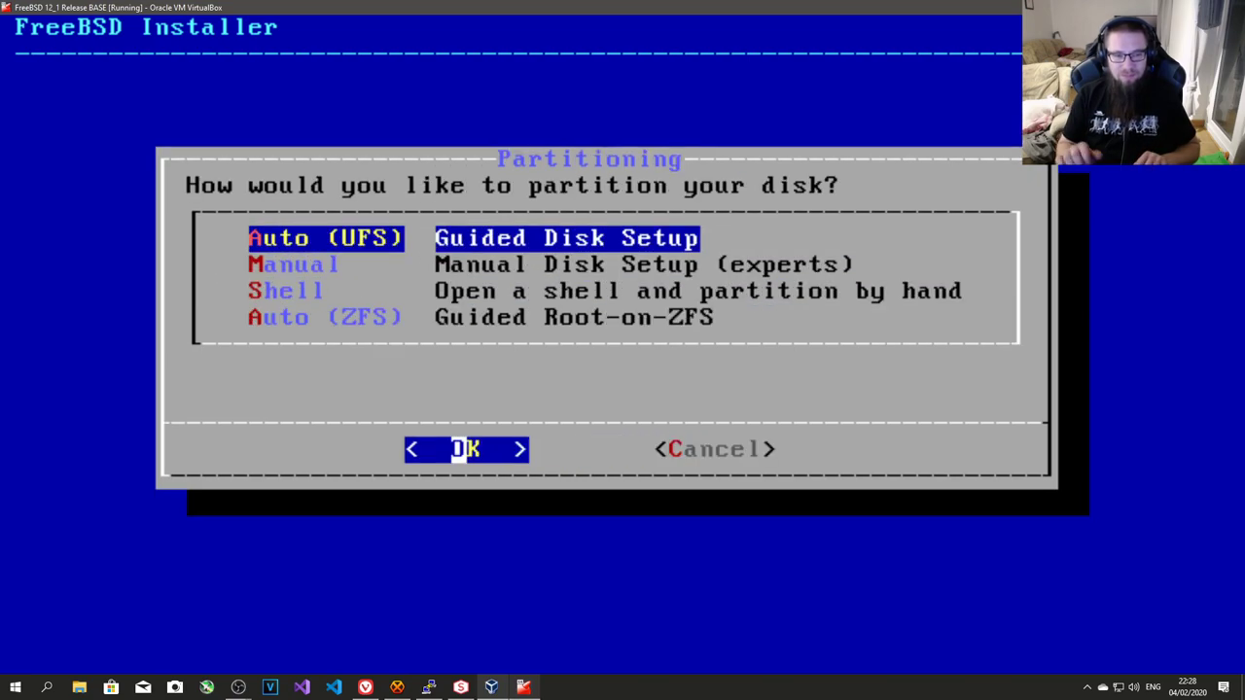
# - Choose guided UFS on the entire disk with a GPT partition scheme
pyautogui.press('Return')
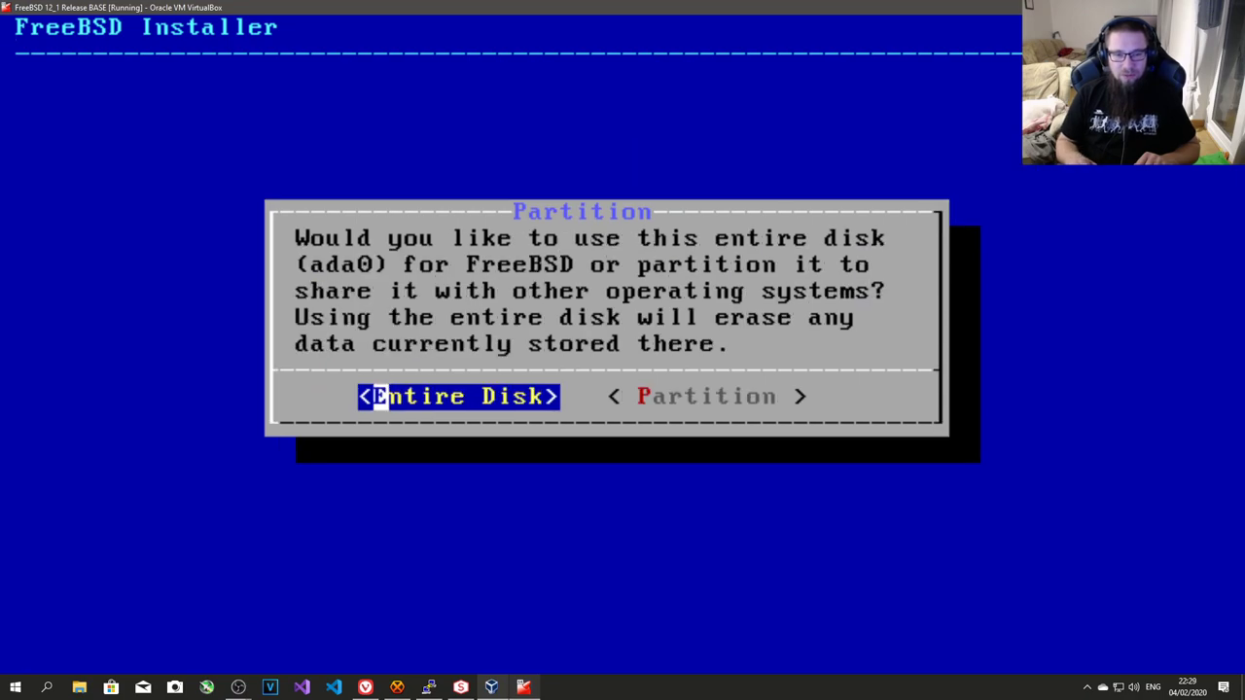
pyautogui.press('Return')
pyautogui.press('Up')
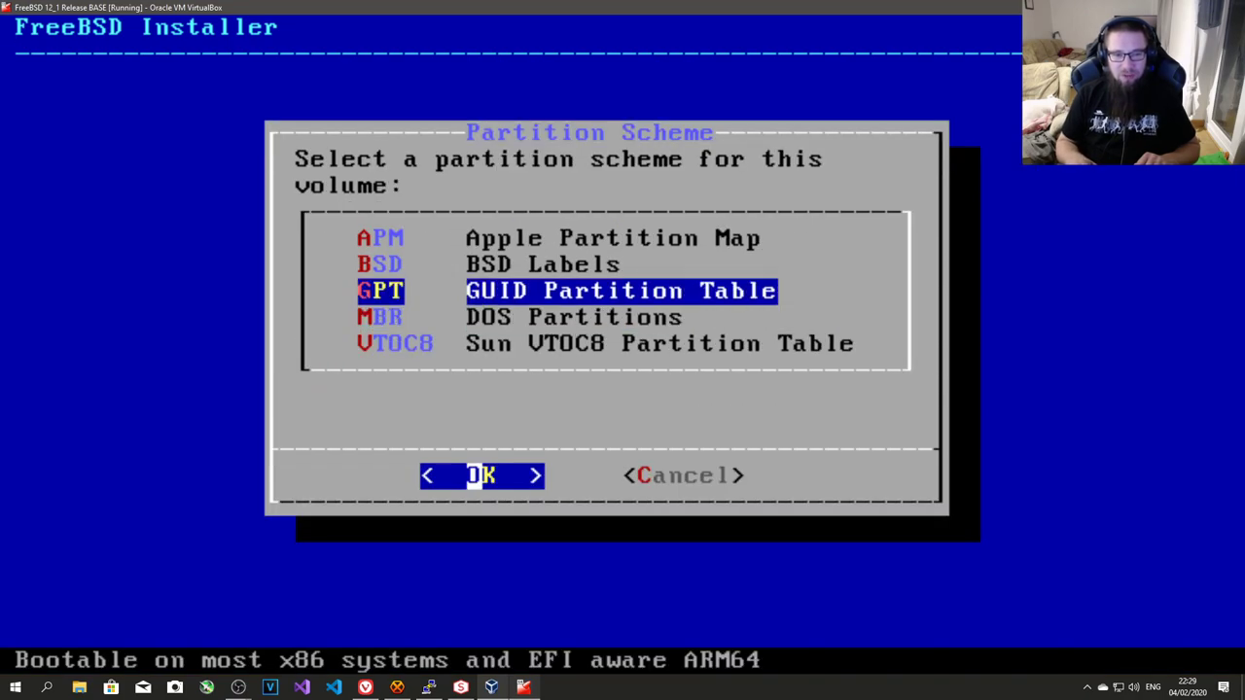
pyautogui.press('Return')
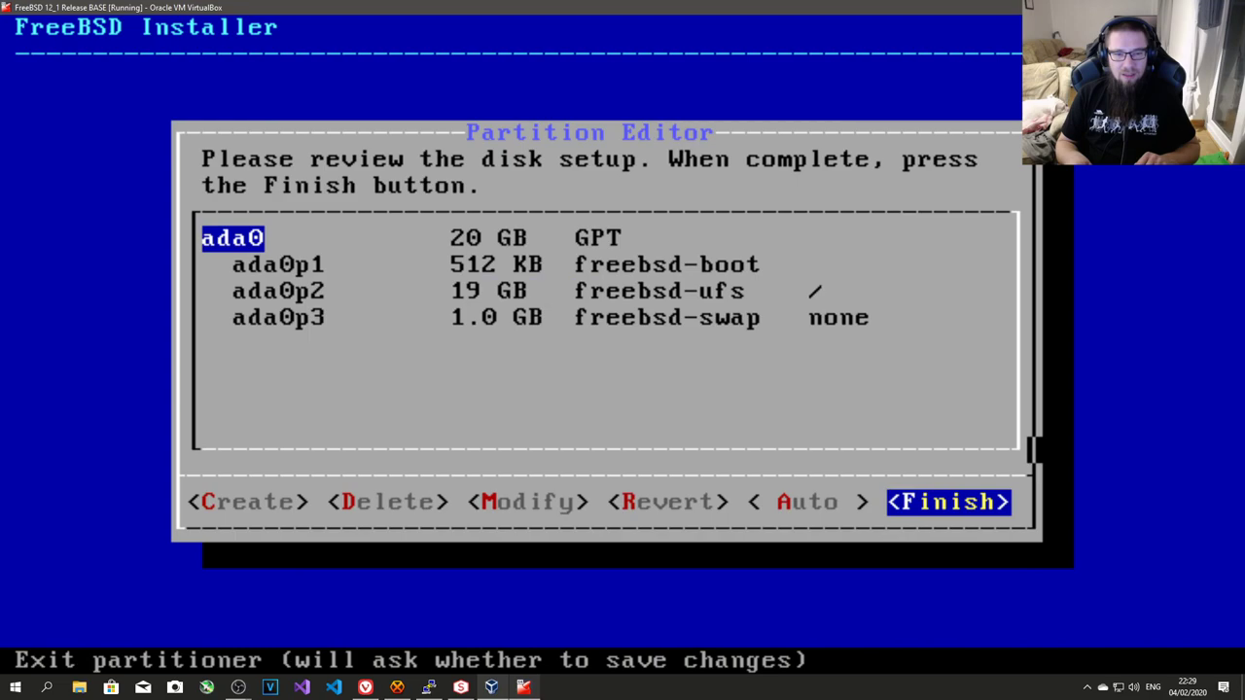
# - Review the ada0 partitions (512 KB boot, 19 GB root, 1.0 GB swap) and finish the layout
pyautogui.press('Down')
pyautogui.press('Down')
pyautogui.press('Down')
pyautogui.press('Up')
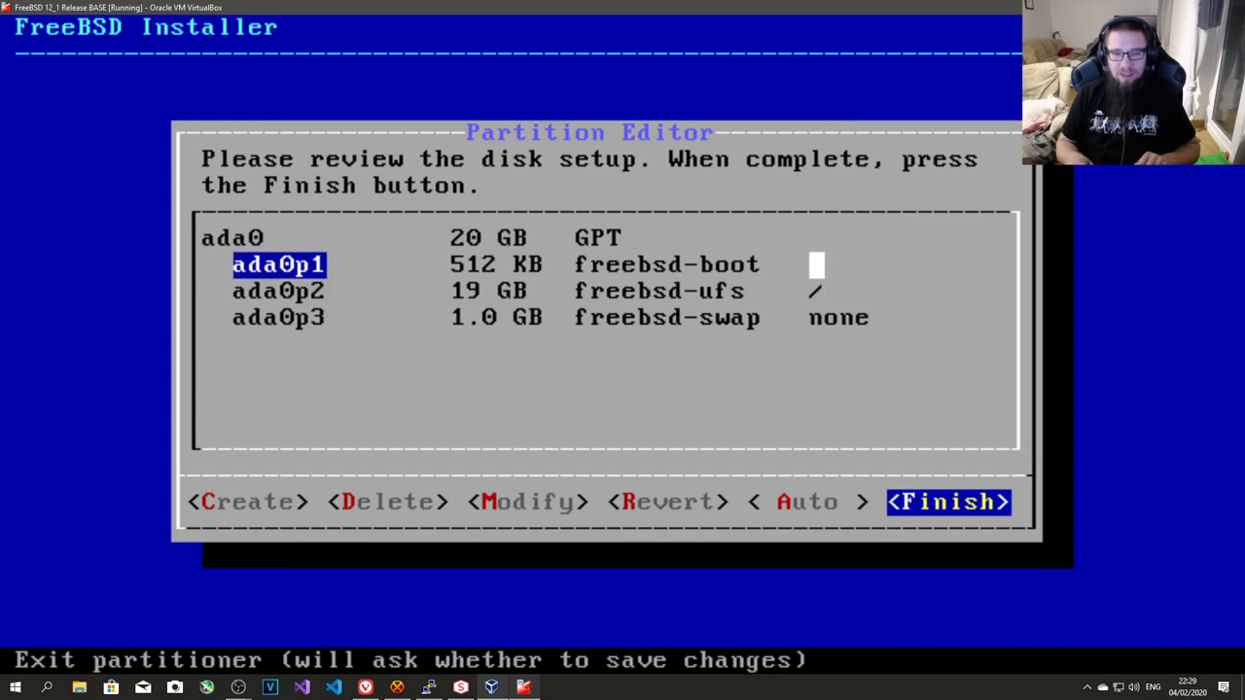
pyautogui.press('Up')
pyautogui.press('Down')
pyautogui.press('Down')
pyautogui.press('Down')
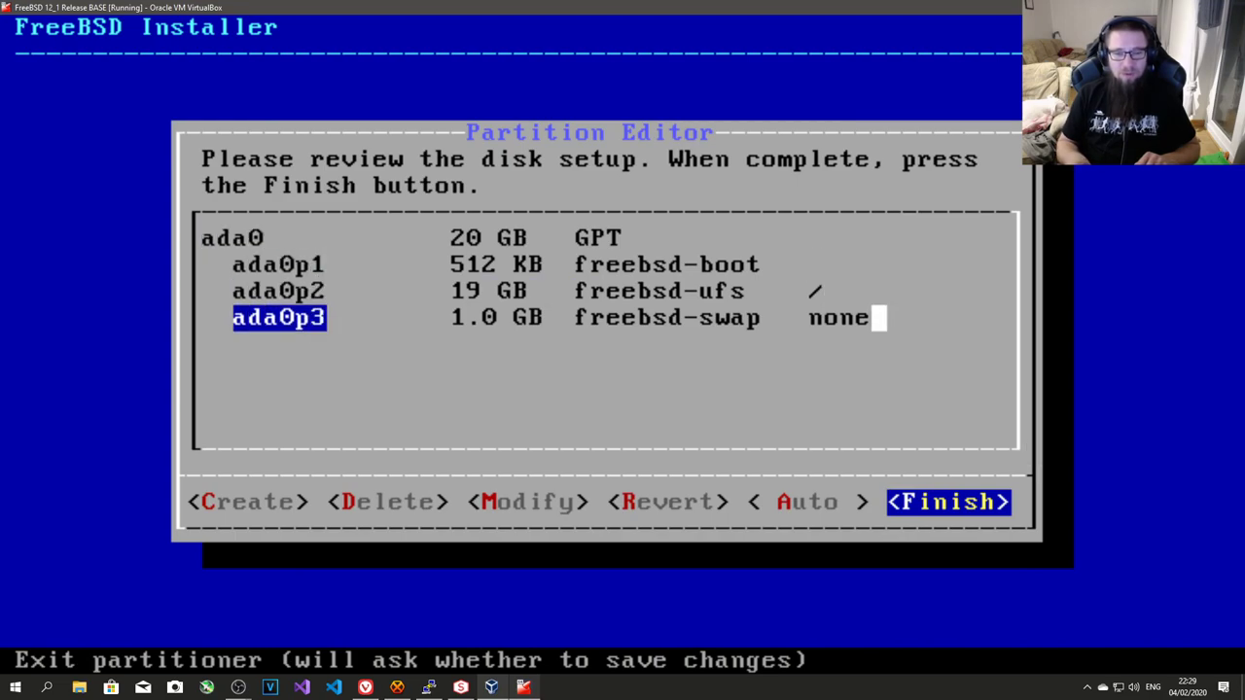
pyautogui.press('Up')
pyautogui.press('Up')
pyautogui.press('Up')
pyautogui.press('Down')
pyautogui.press('Down')
pyautogui.press('Down')
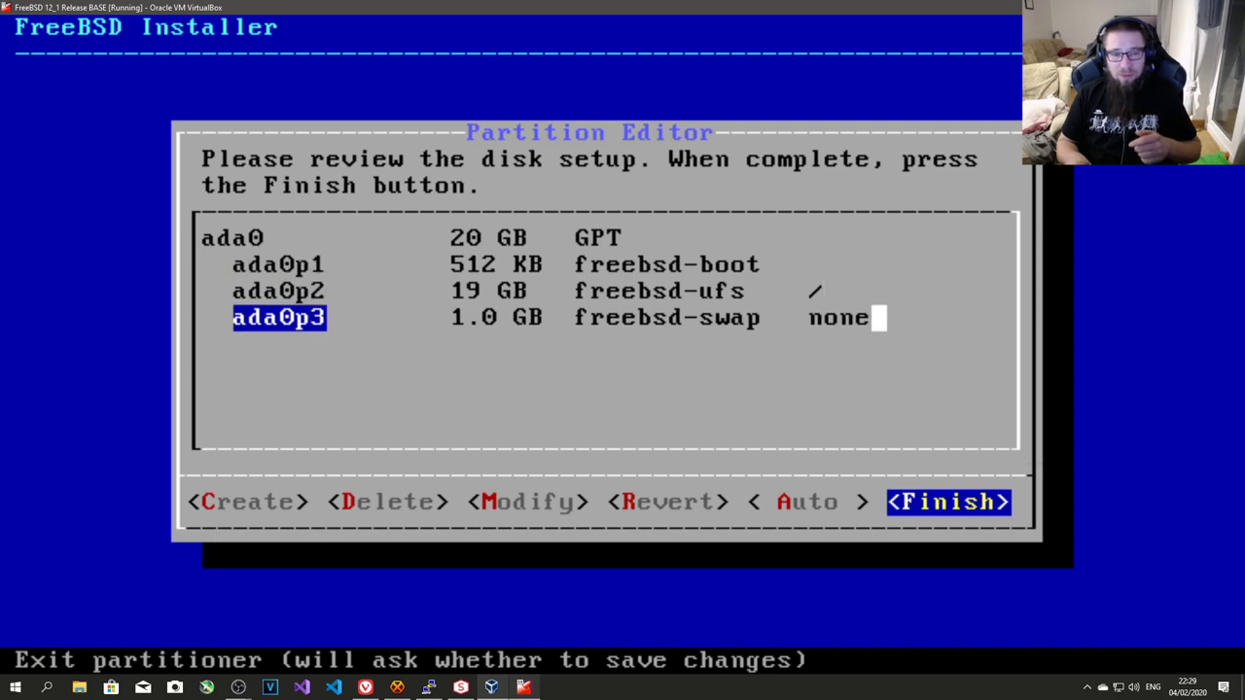
pyautogui.press('Up')
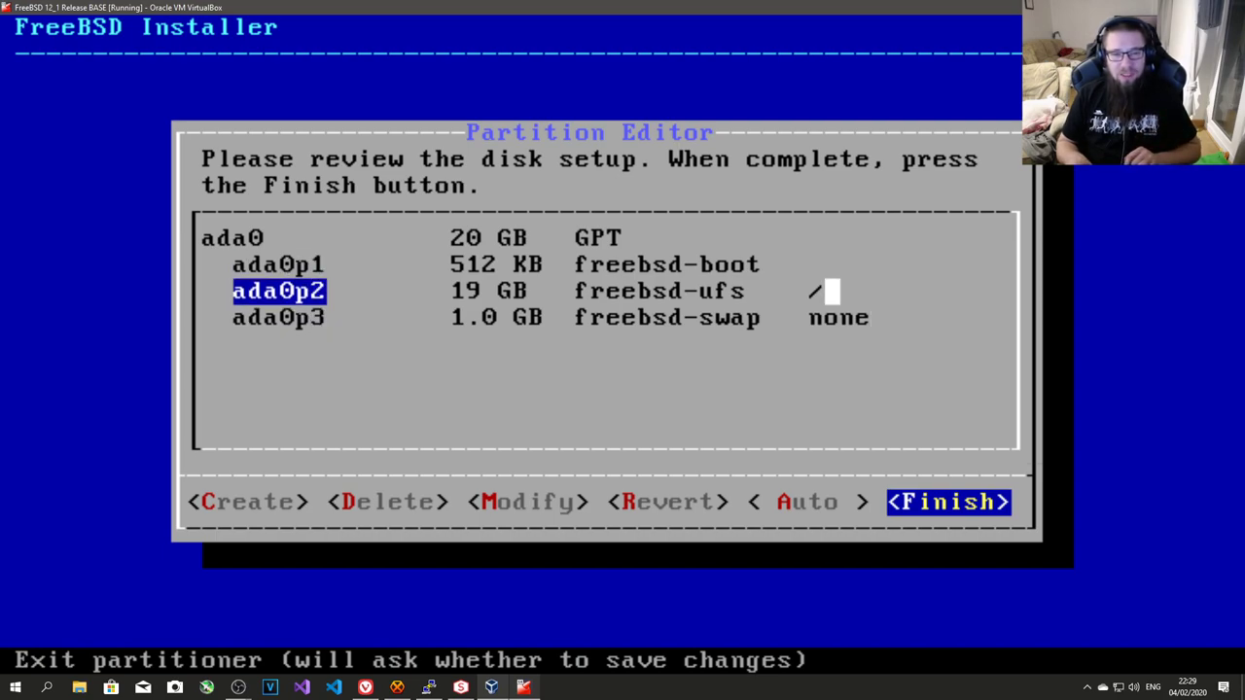
pyautogui.press('Up')
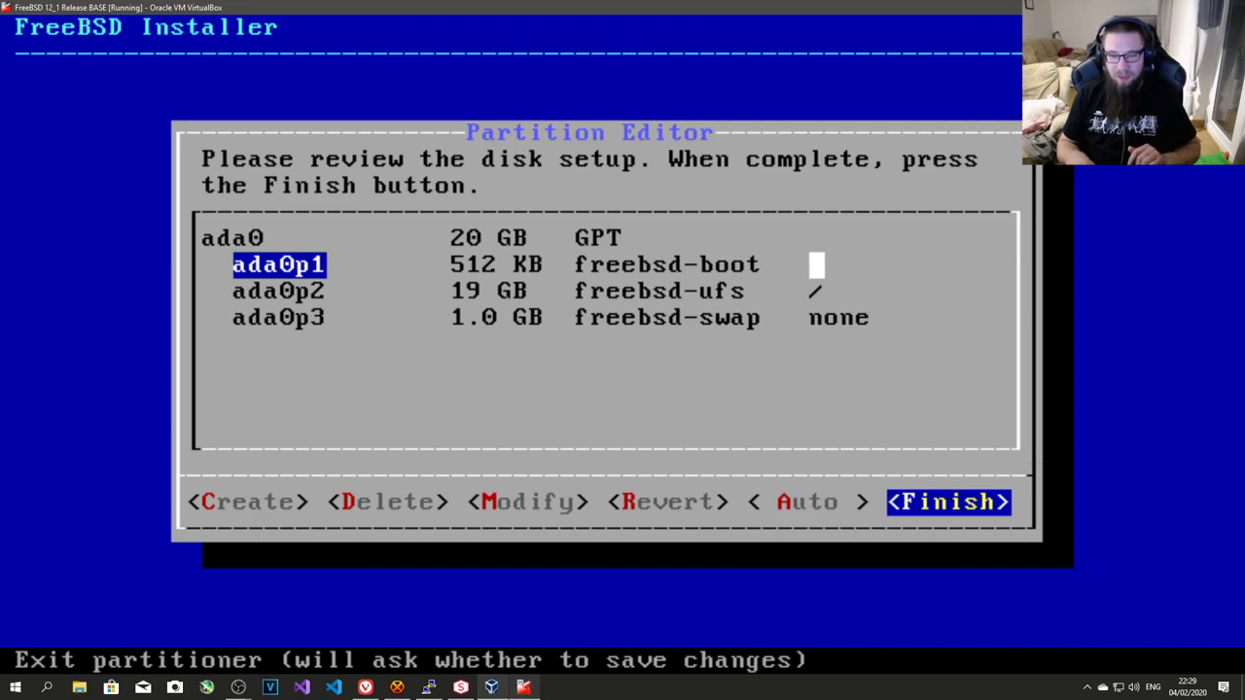
pyautogui.press('Return')
pyautogui.press('Return')
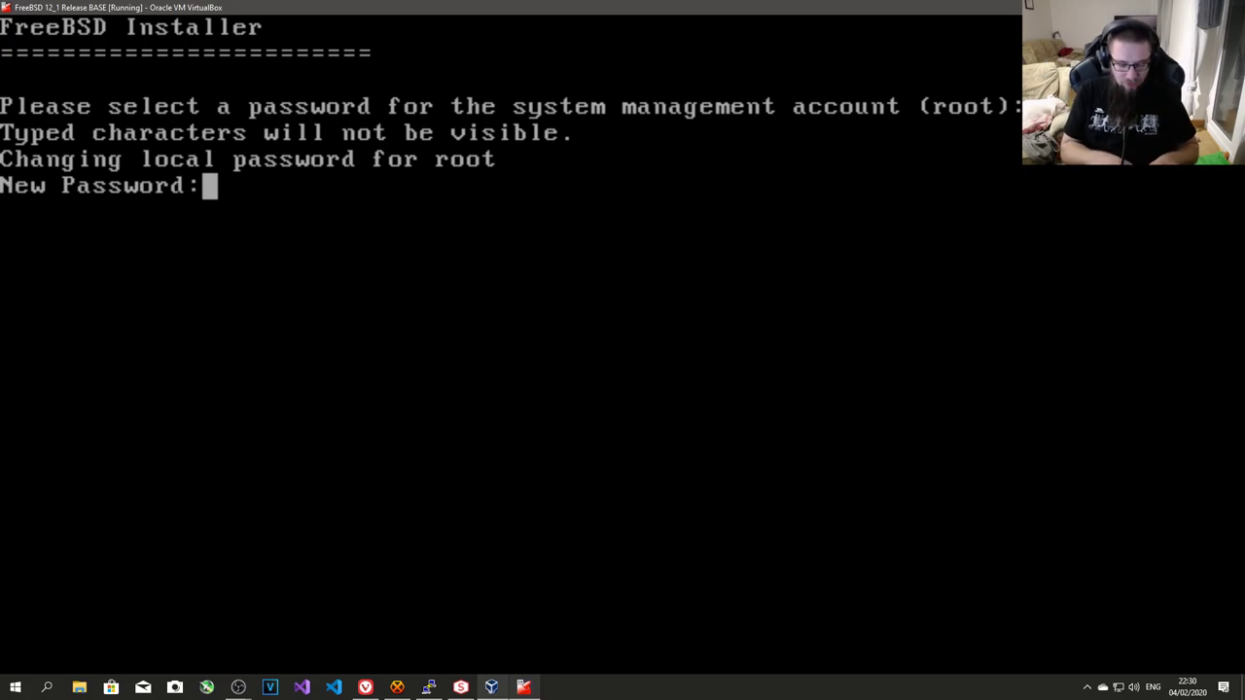
# - Enter and confirm the root password, then decline IPv4 and IPv6 network configuration
pyautogui.press('Return')
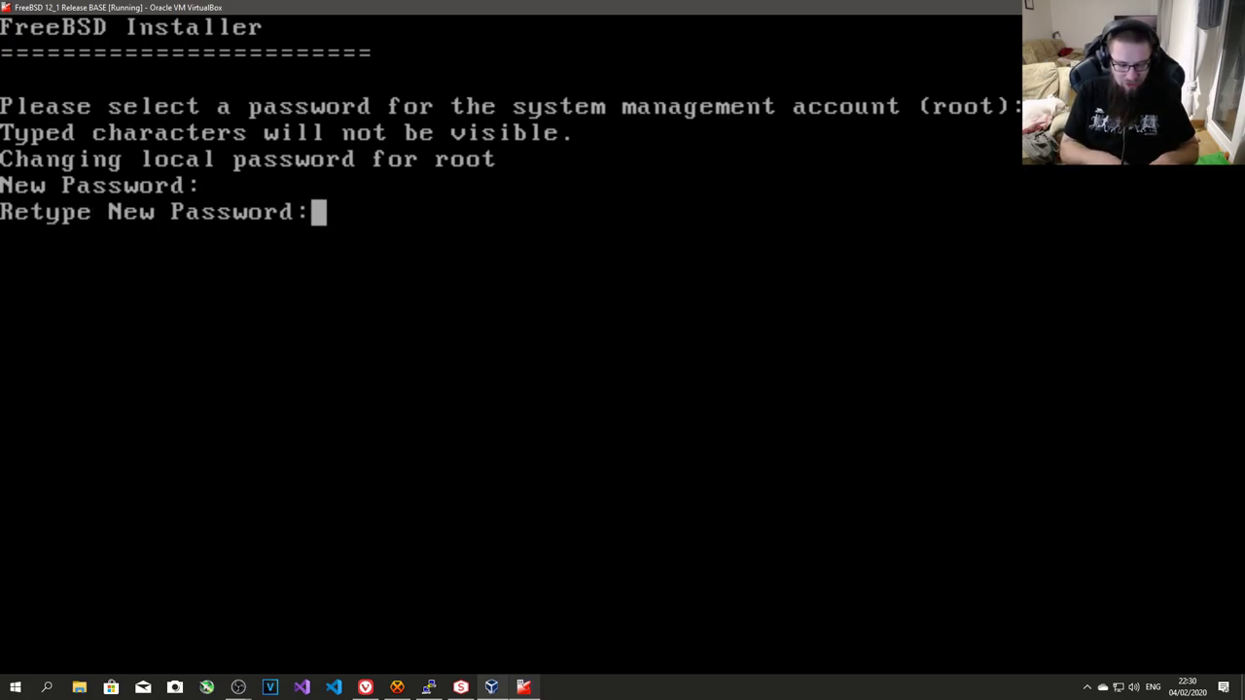
pyautogui.press('Return')
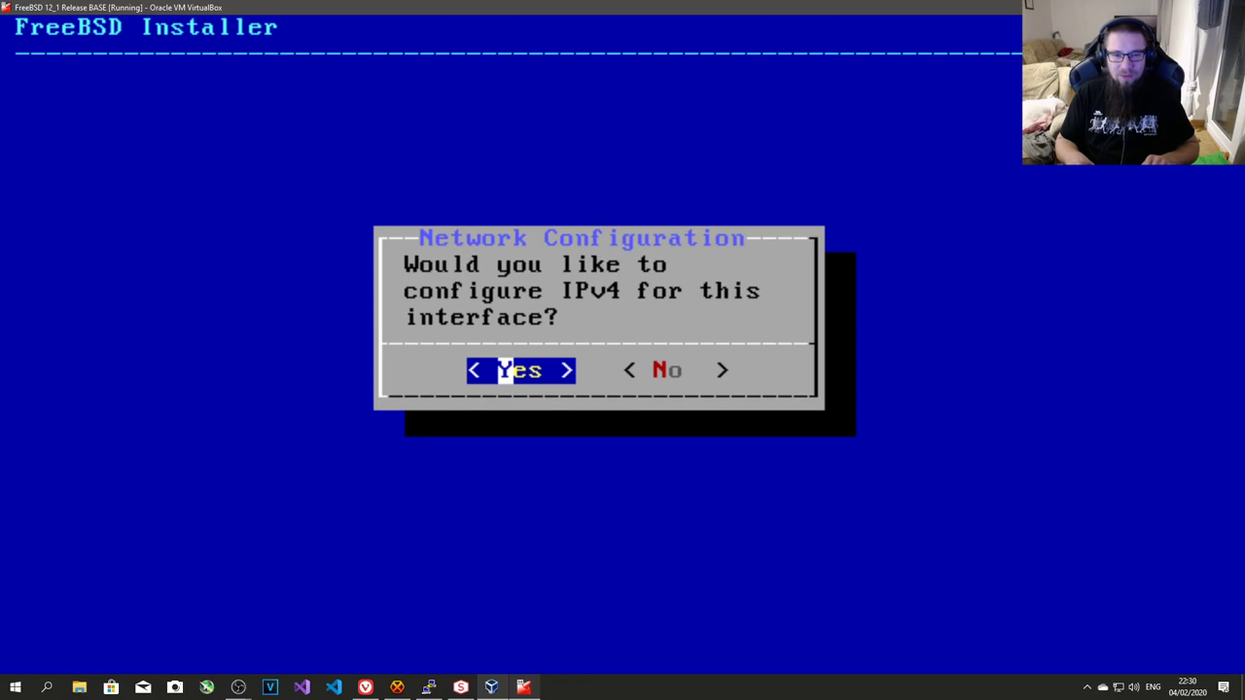
pyautogui.press('Right')
pyautogui.press('Return')
pyautogui.press('Right')
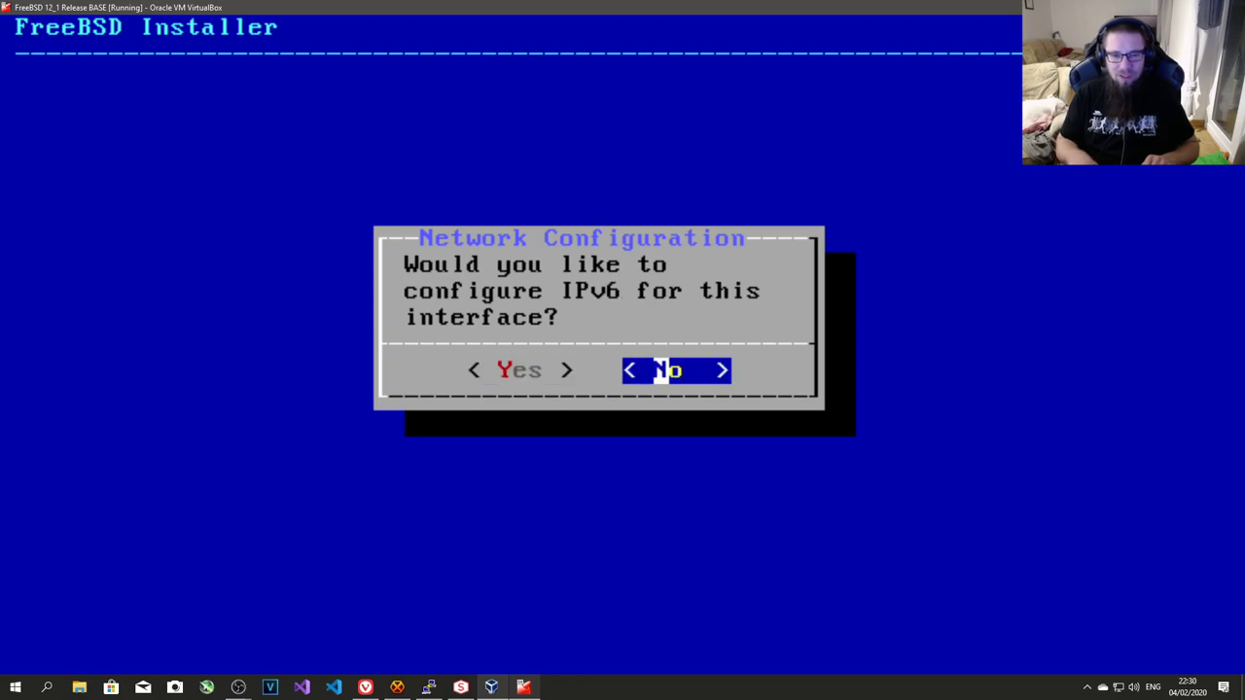
pyautogui.press('Return')
# - Set the time zone to Europe > United Kingdom (GMT) and skip the date and time
pyautogui.press('Down')
pyautogui.press('Down')
pyautogui.press('Down')
pyautogui.press('Down')
pyautogui.press('Down')
pyautogui.press('Down')
pyautogui.press('Down')
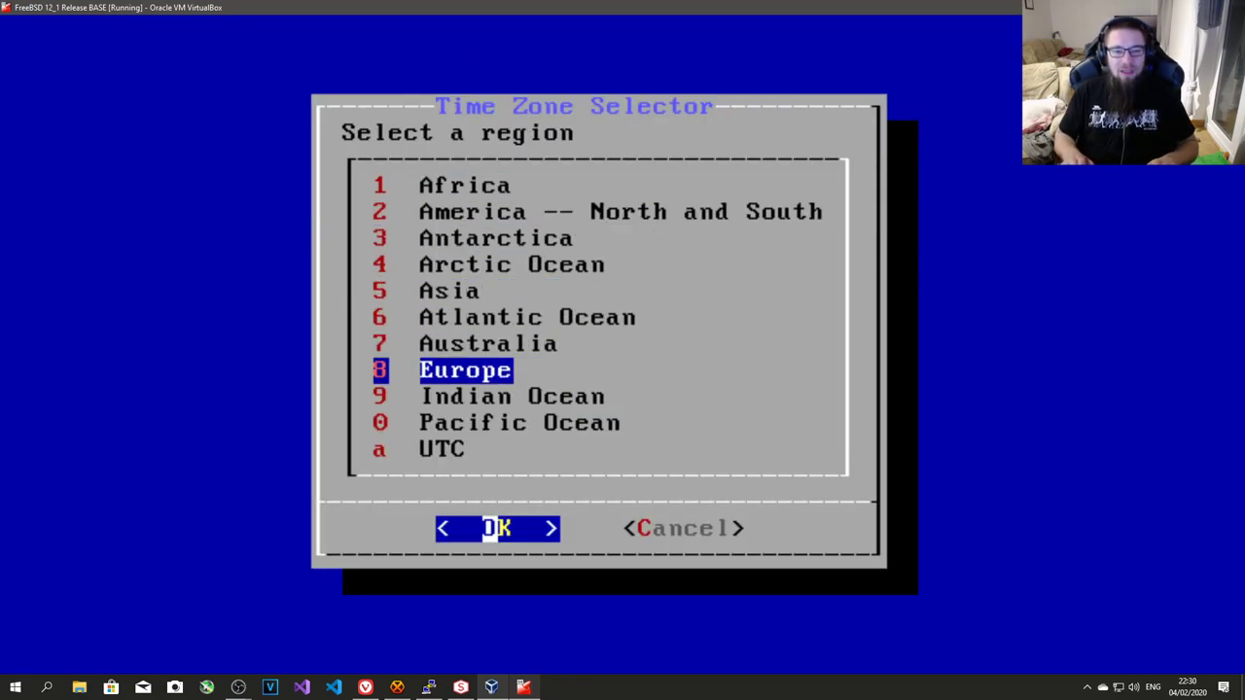
pyautogui.press('Return')
pyautogui.press('End')
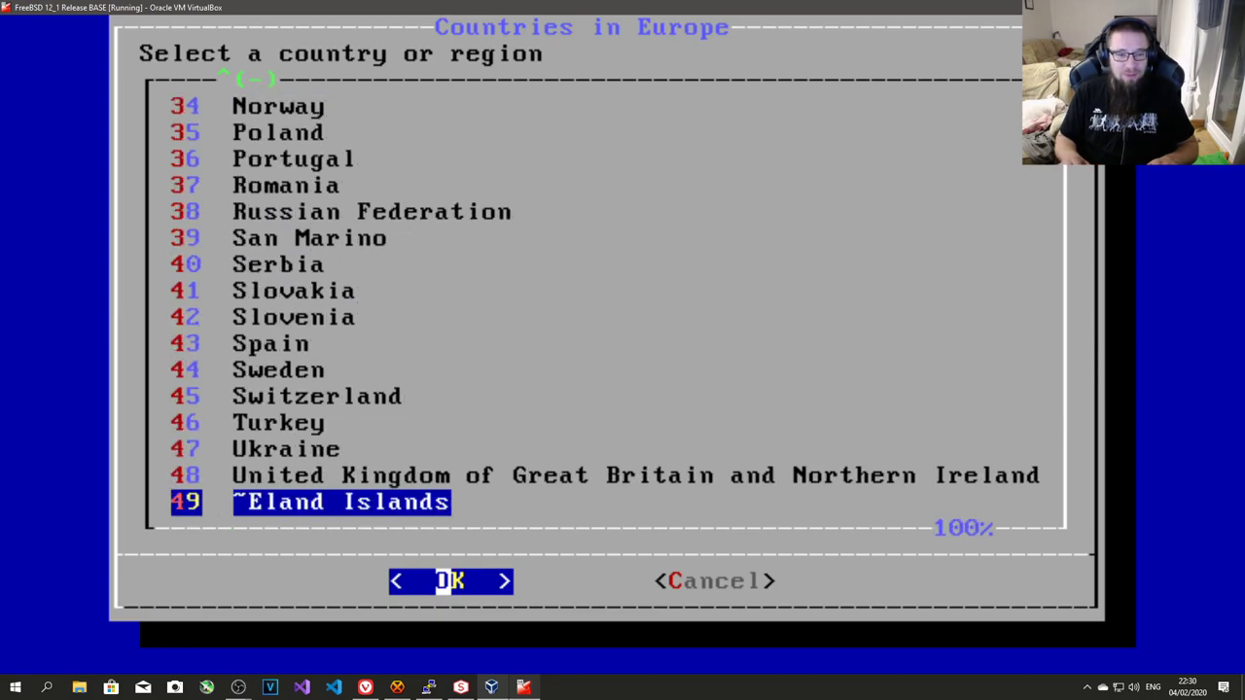
pyautogui.press('Up')
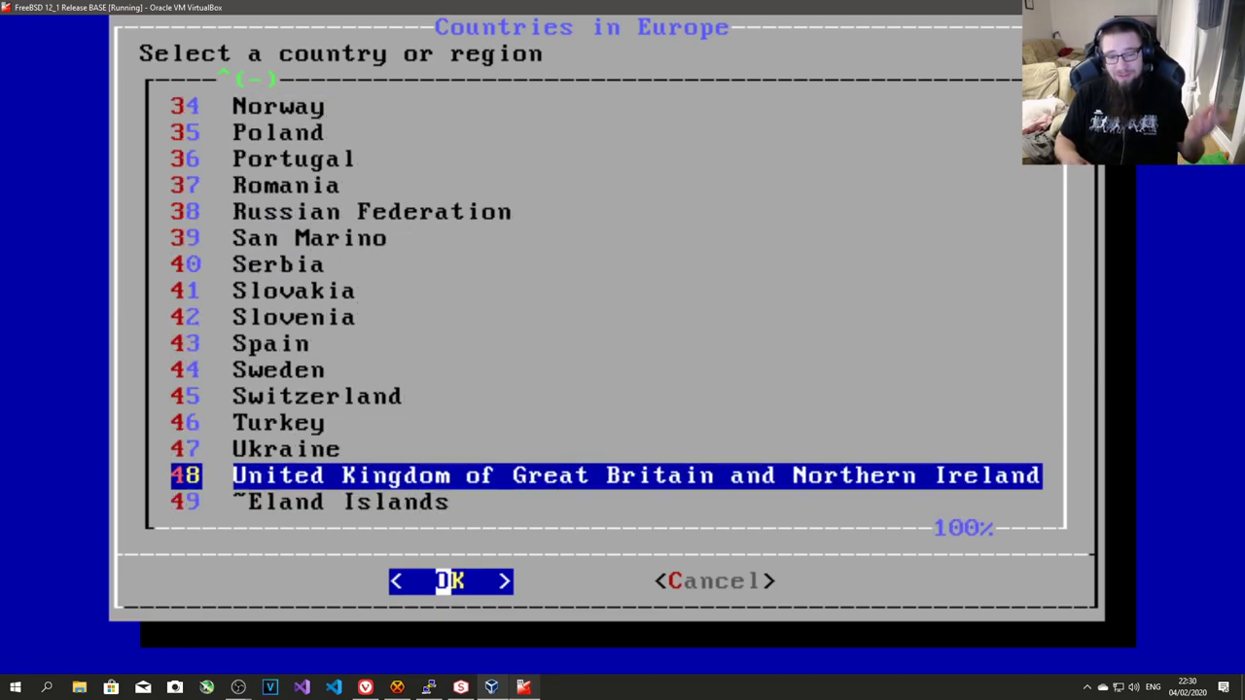
pyautogui.press('Return')
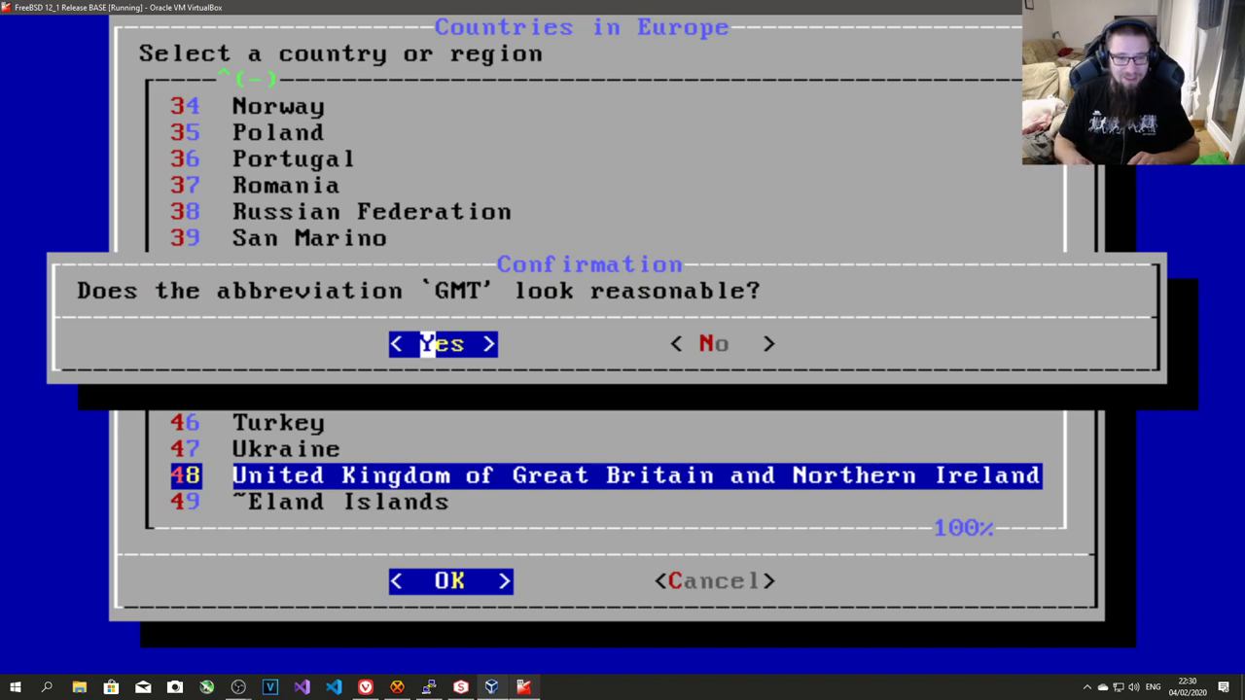
pyautogui.press('Return')
pyautogui.press('Return')
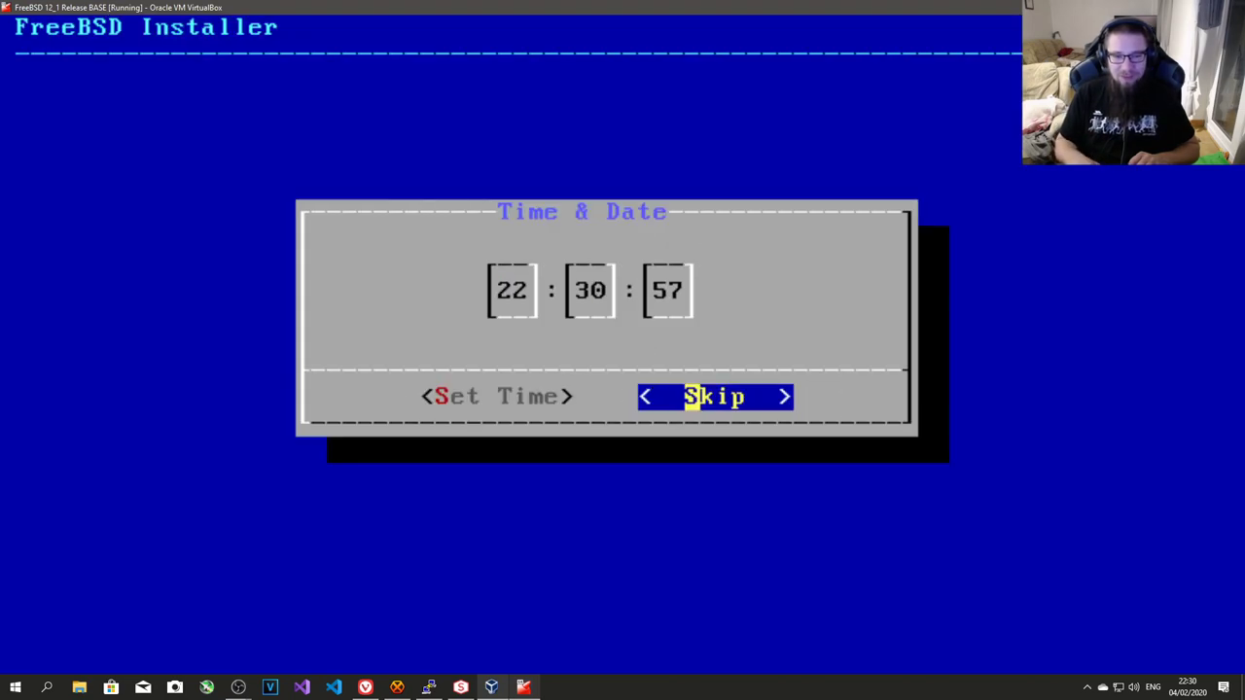
pyautogui.press('Return')
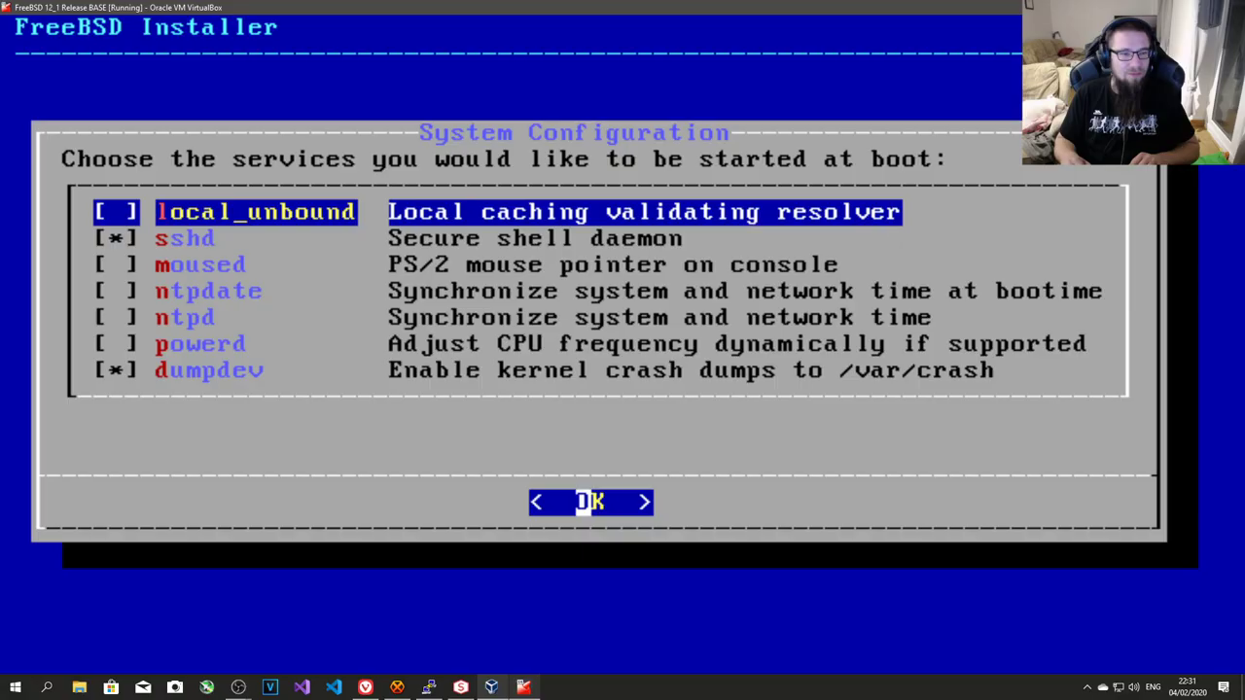
# - Look over the boot services list: moused, sshd, dumpdev, ntpdate and ntpd
pyautogui.press('Down')
pyautogui.press('Down')
pyautogui.press('Down')
pyautogui.press('Up')
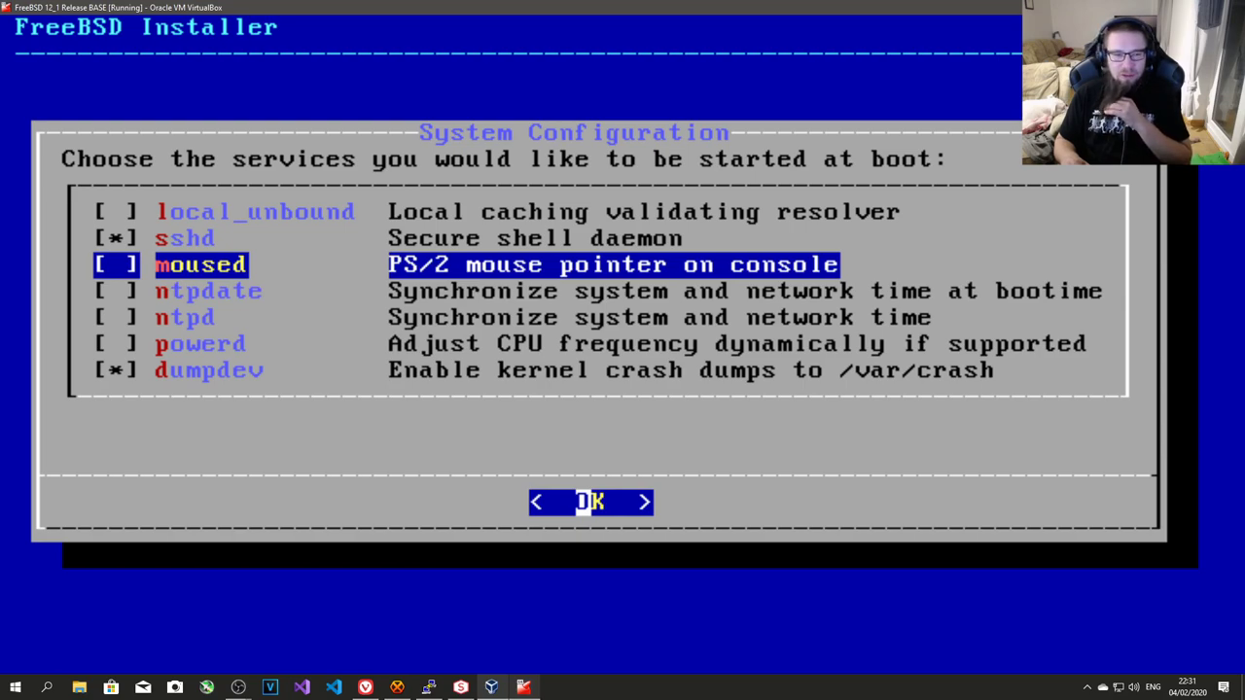
pyautogui.press('Up')
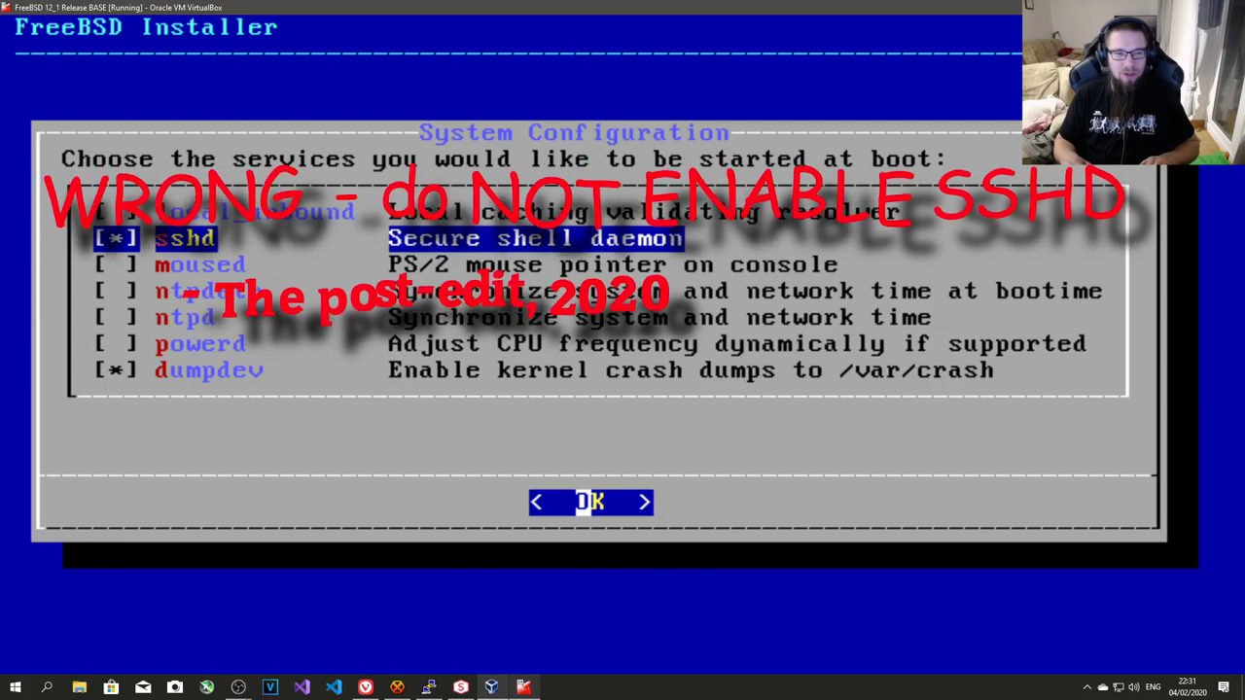
pyautogui.press('Down')
pyautogui.press('Down')
pyautogui.press('Down')
pyautogui.press('Down')
pyautogui.press('Down')
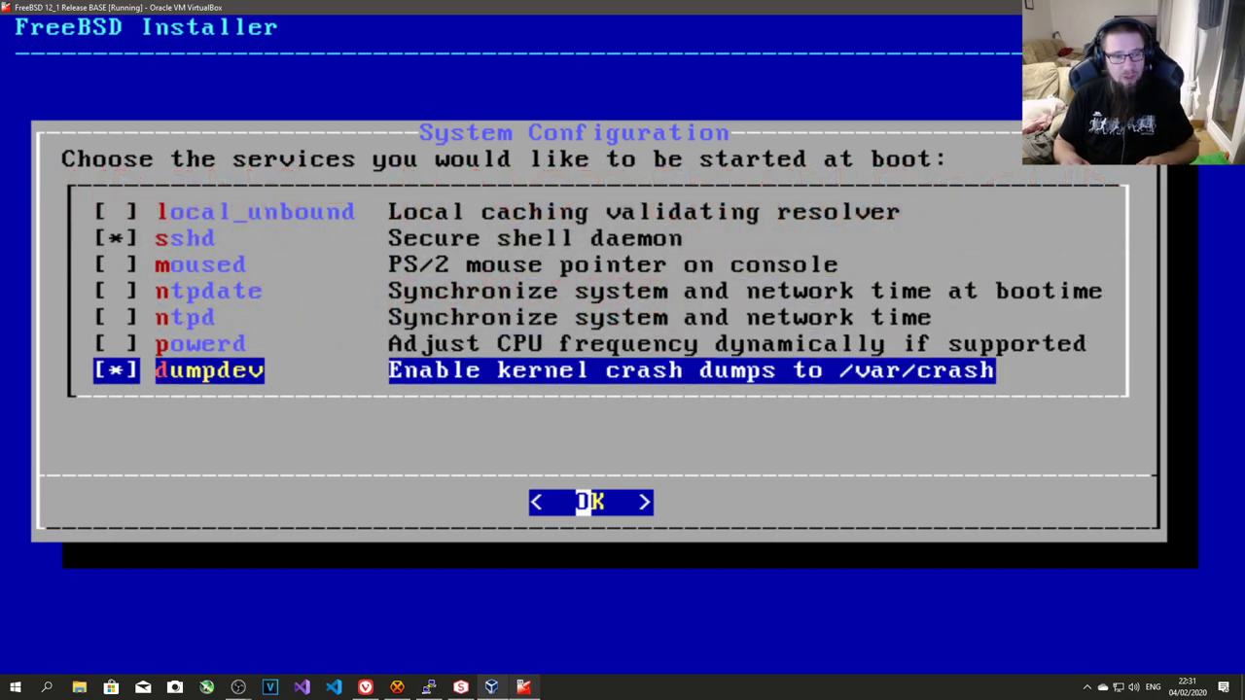
pyautogui.press('Up')
pyautogui.press('Up')
pyautogui.press('Up')
pyautogui.press('Down')
pyautogui.press('Up')
pyautogui.press('Down')
pyautogui.press('Up')
pyautogui.press('Down')
pyautogui.press('Up')
pyautogui.press('Down')
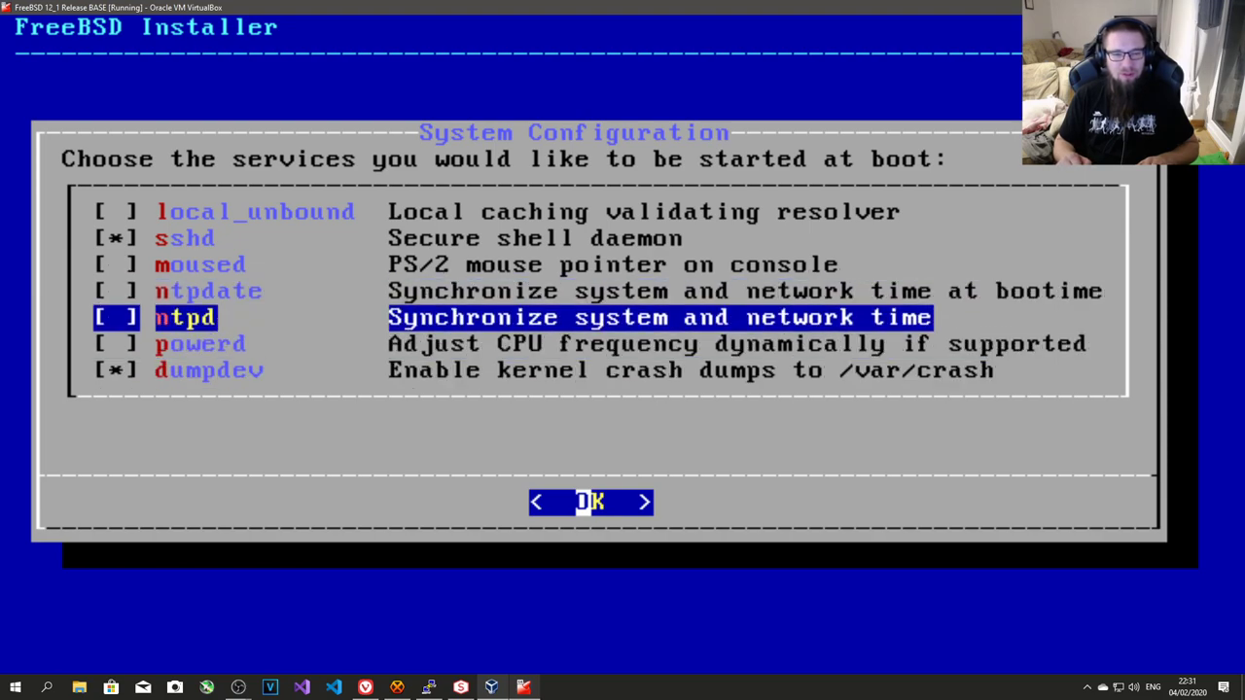
pyautogui.press('Up')
pyautogui.press('Down')
pyautogui.press('Up')
pyautogui.press('Down')
pyautogui.press('Up')
pyautogui.press('Down')
pyautogui.press('Up')
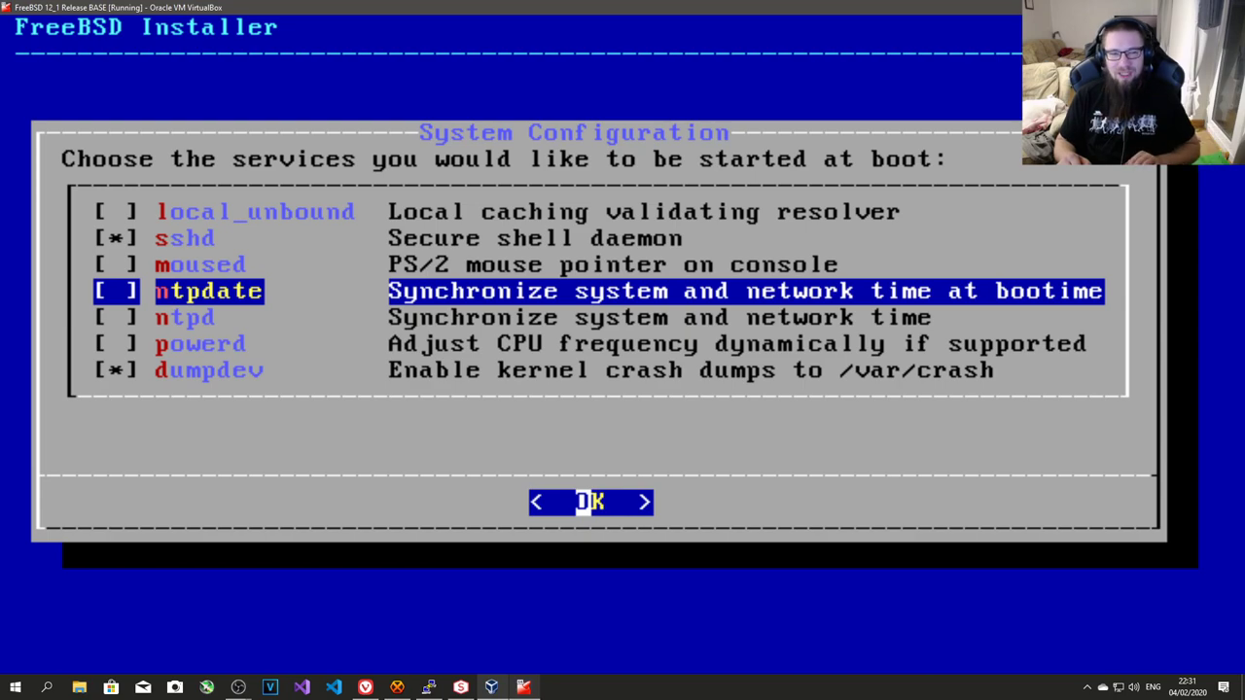
# - Tick local_unbound as a boot service and accept the selection
pyautogui.press('Up')
pyautogui.press('Up')
pyautogui.press('Up')
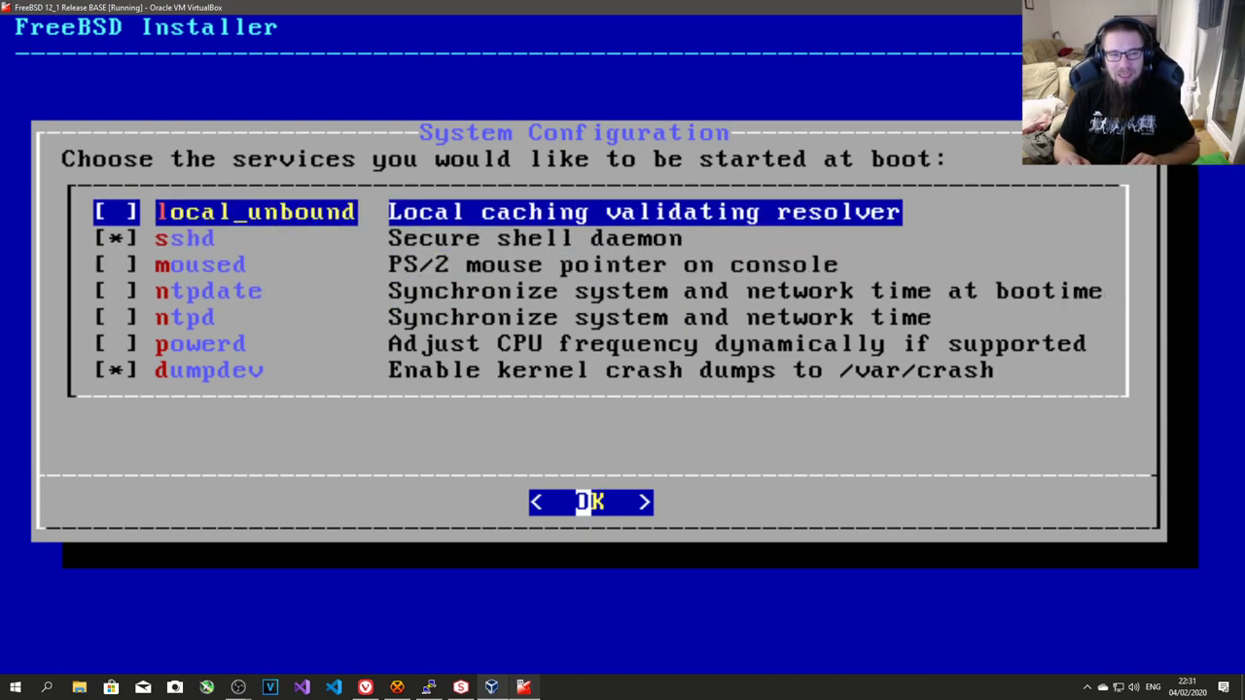
pyautogui.press('space')
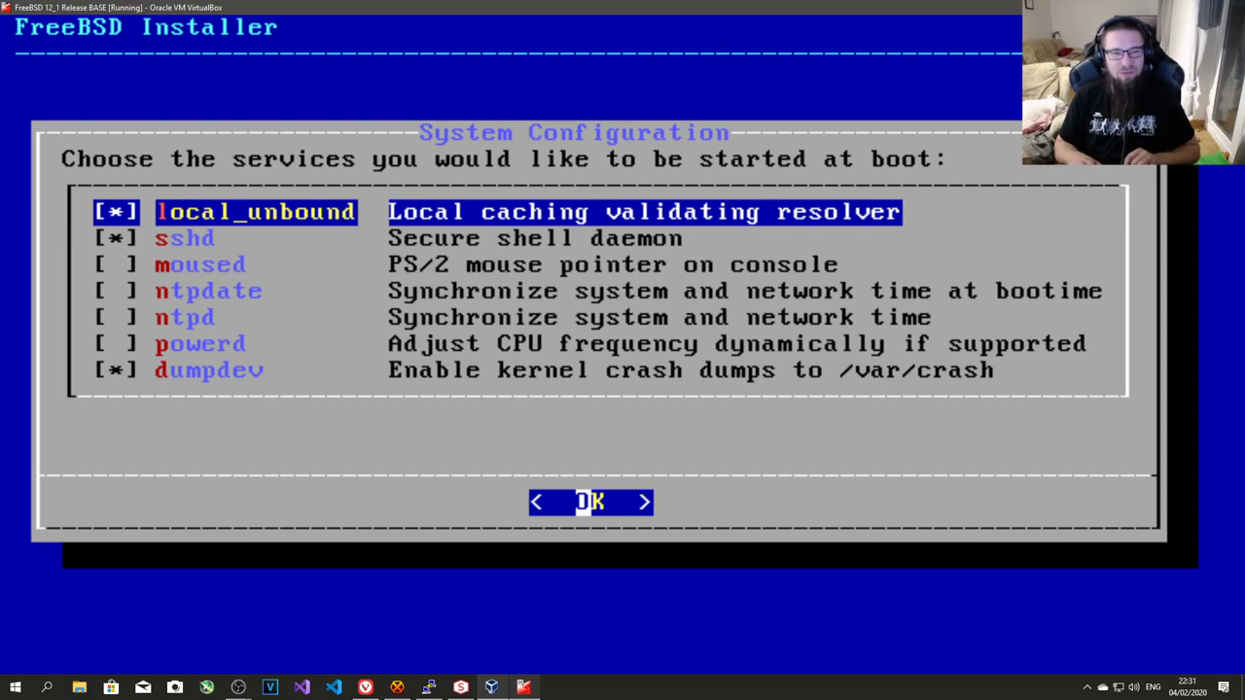
pyautogui.press('Return')
# - Turn on the disable_sendmail and clear_tmp hardening options
pyautogui.press('Down')
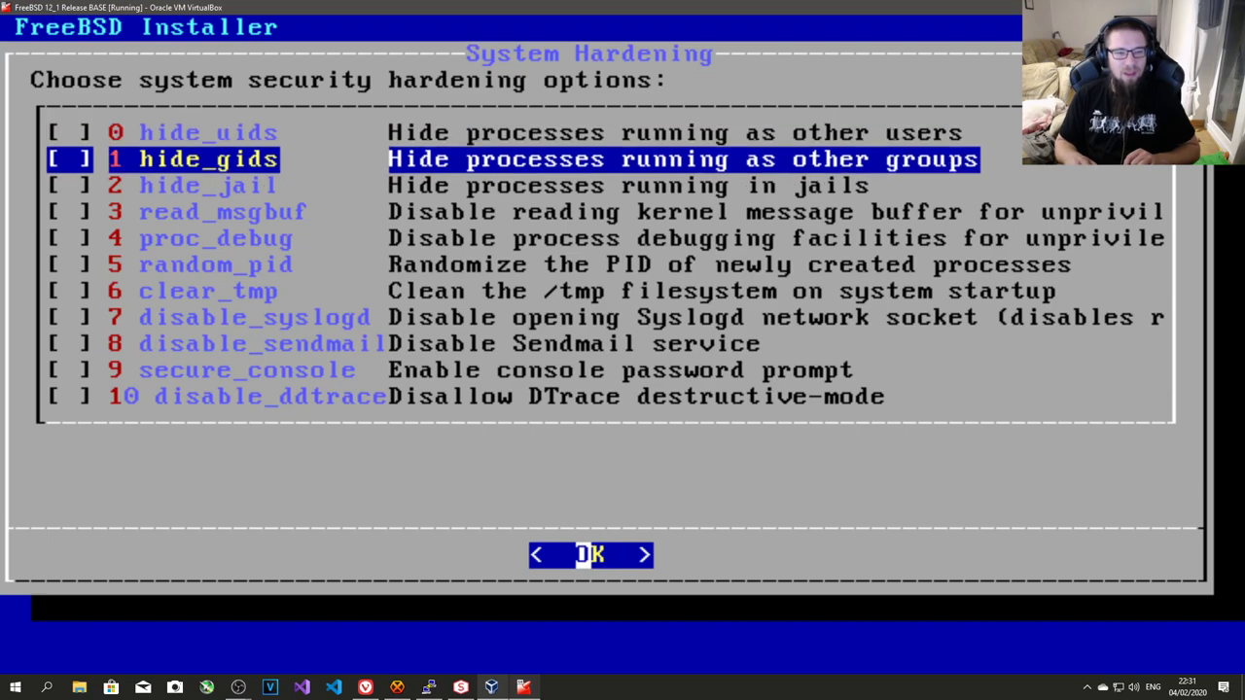
pyautogui.press('Down')
pyautogui.press('End')
pyautogui.press('Up')
pyautogui.press('Up')
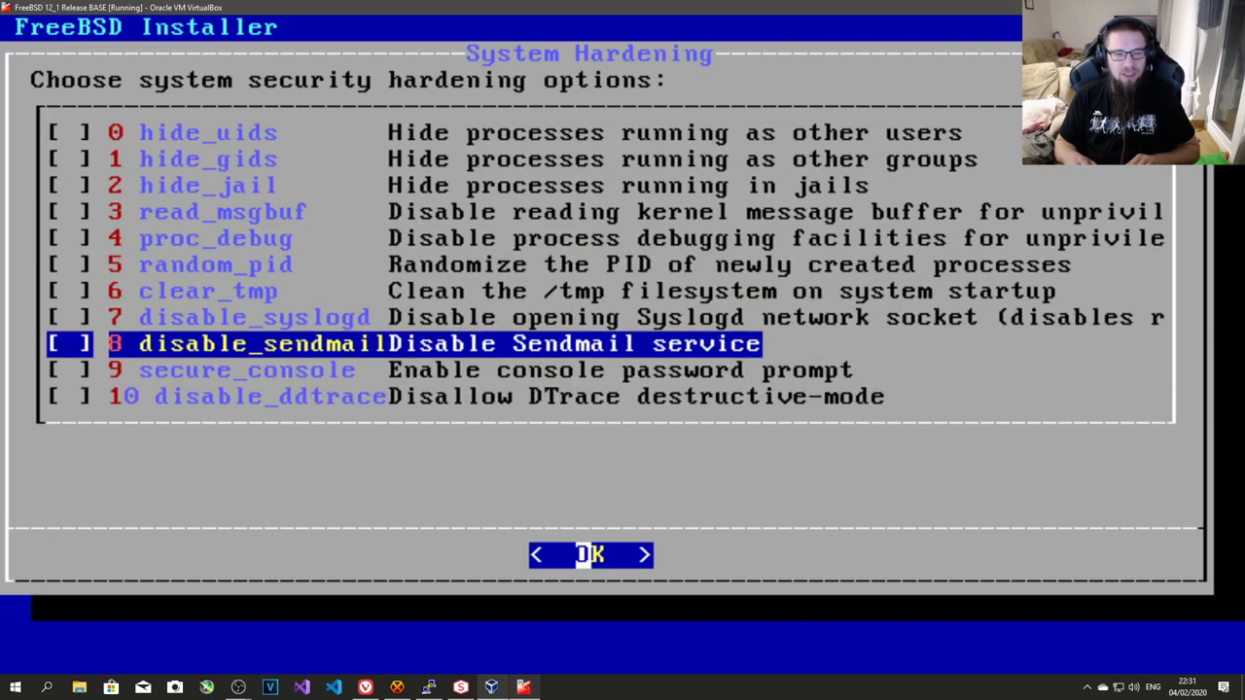
pyautogui.press('space')
pyautogui.press('Up')
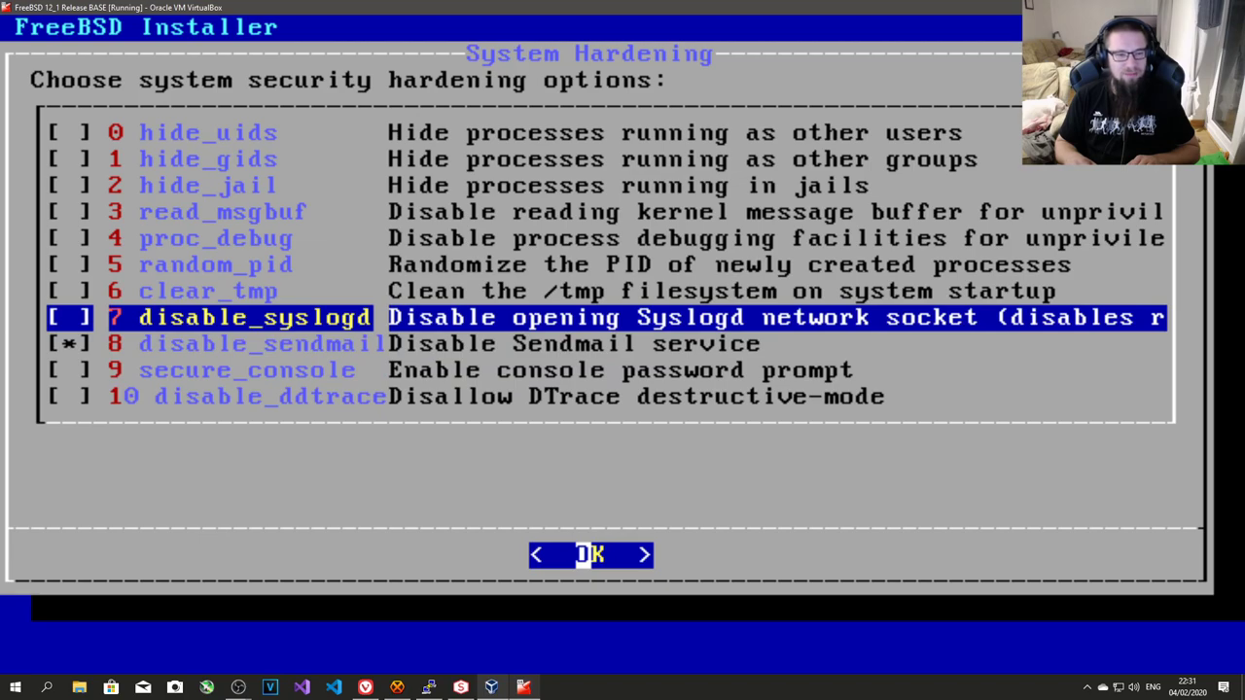
pyautogui.press('Up')
pyautogui.press('space')
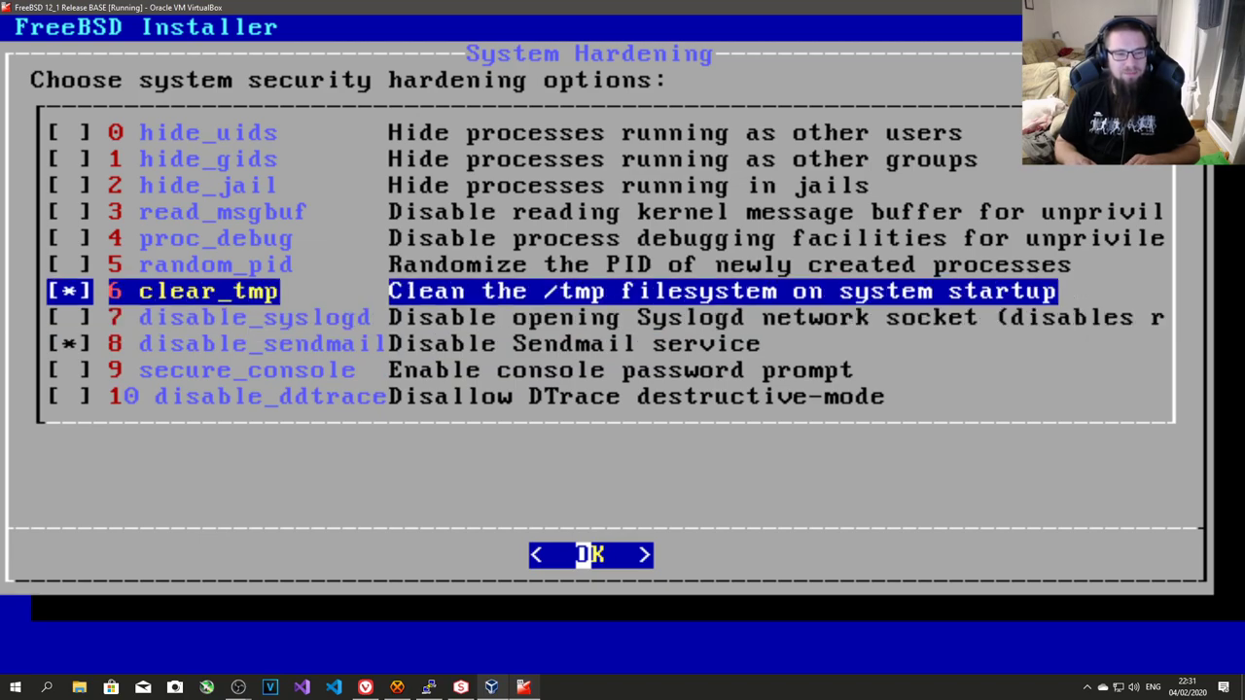
# - Review the neighbouring hardening options, then accept the chosen set
pyautogui.press('Up')
pyautogui.press('Up')
pyautogui.press('Up')
pyautogui.press('Up')
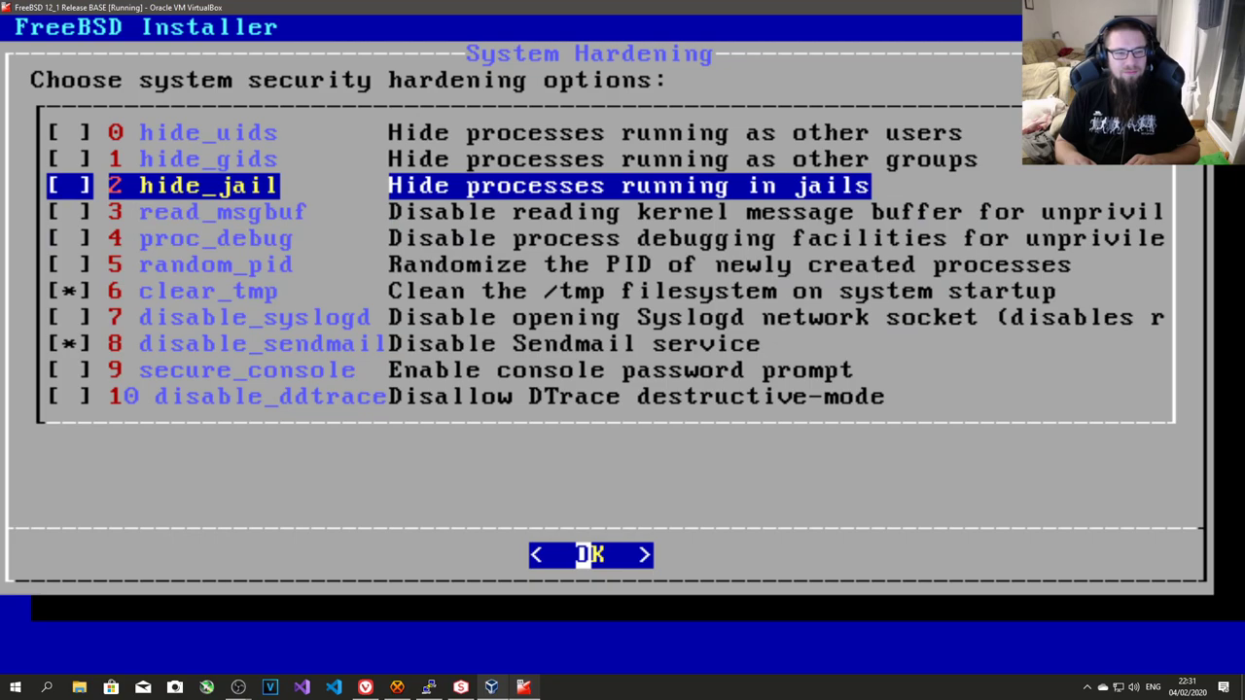
pyautogui.press('Down')
pyautogui.press('Down')
pyautogui.press('Down')
pyautogui.press('Down')
pyautogui.press('Down')
pyautogui.press('Down')
pyautogui.press('Down')
pyautogui.press('Down')
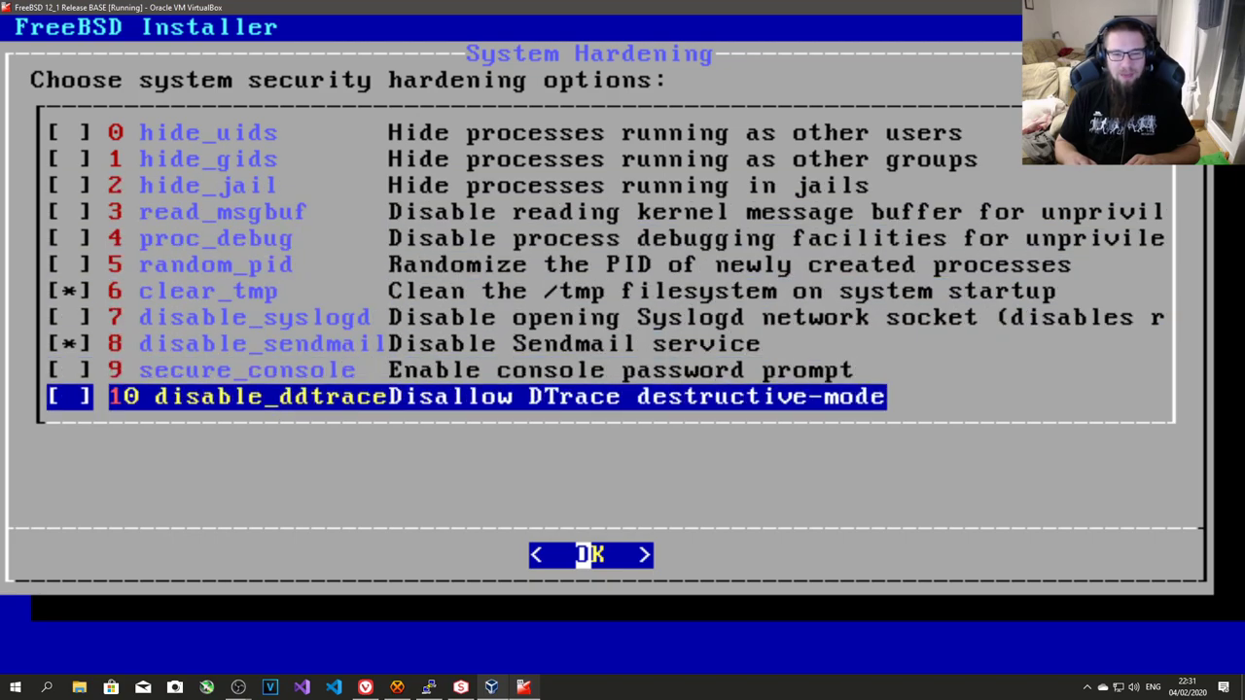
pyautogui.press('Up')
pyautogui.press('Up')
pyautogui.press('Up')
pyautogui.press('Down')
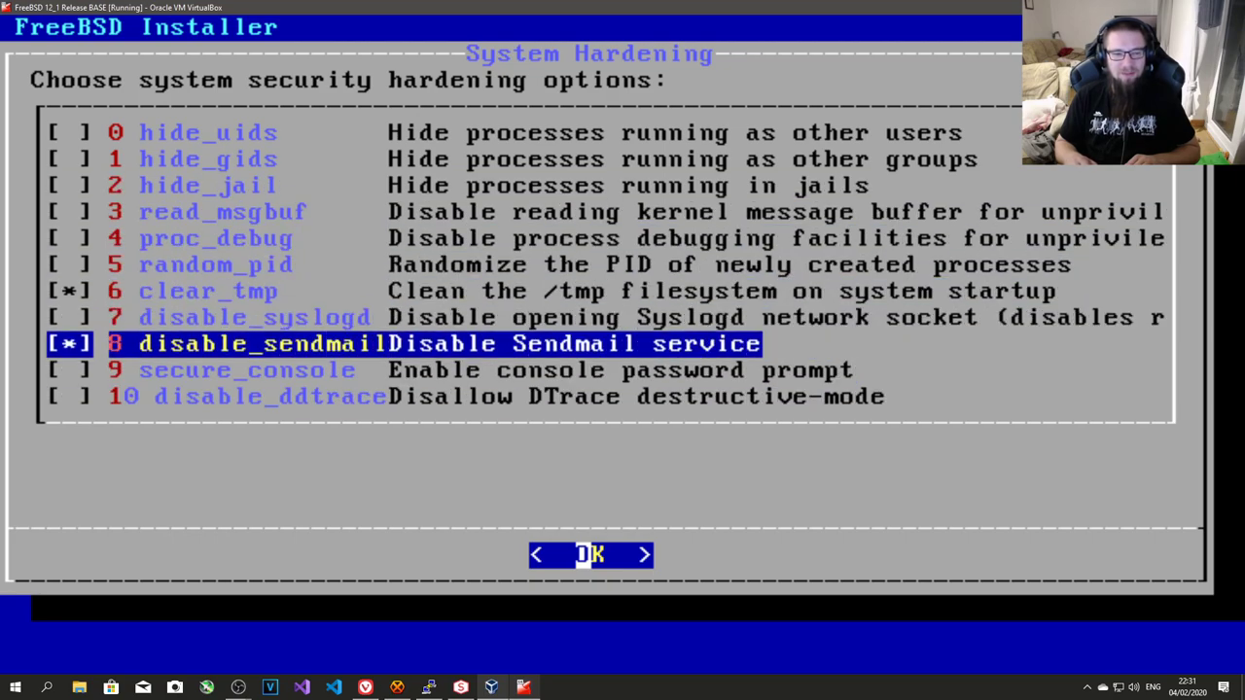
pyautogui.press('Up')
pyautogui.press('Down')
pyautogui.press('Up')
pyautogui.press('Up')
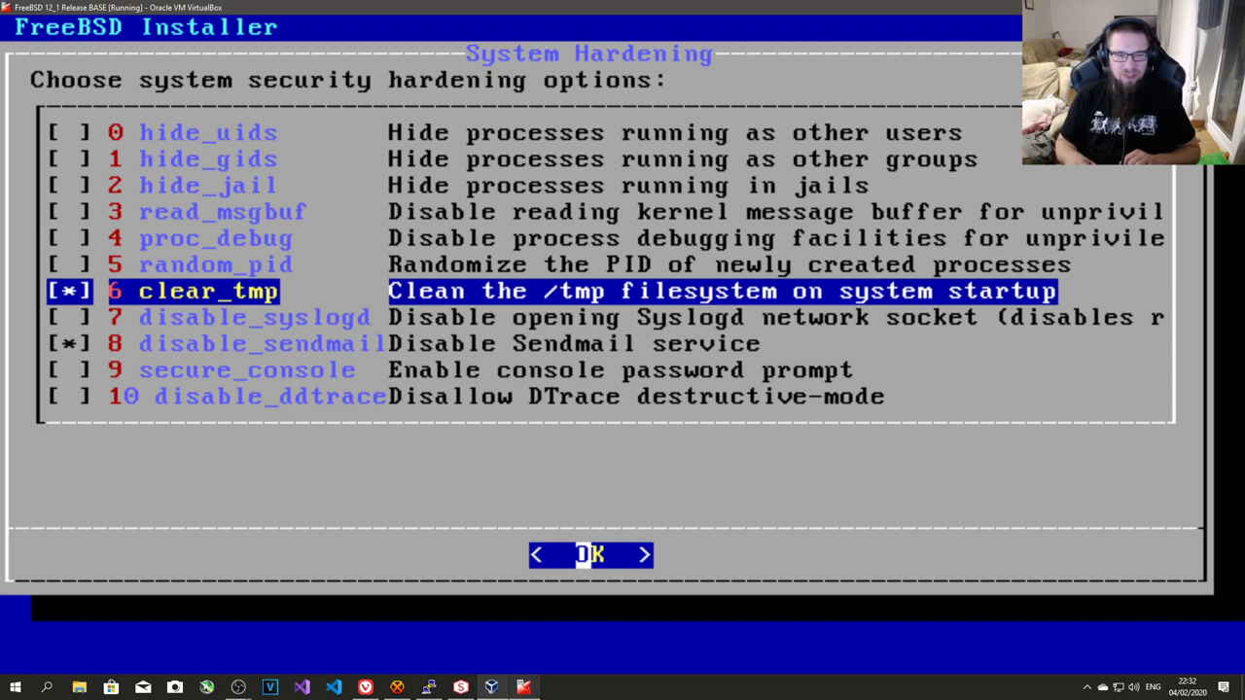
pyautogui.press('Up')
pyautogui.press('Down')
pyautogui.press('Up')
pyautogui.press('Up')
pyautogui.press('Up')
pyautogui.press('Down')
pyautogui.press('Down')
pyautogui.press('Down')
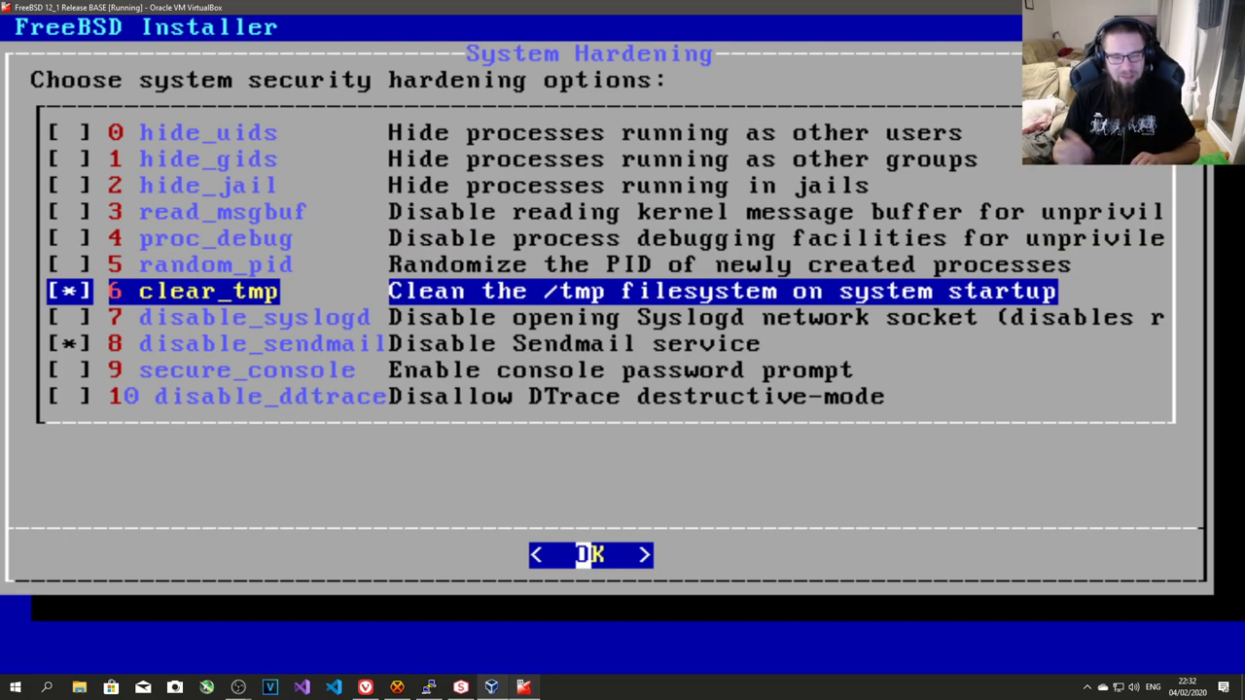
pyautogui.press('Return')
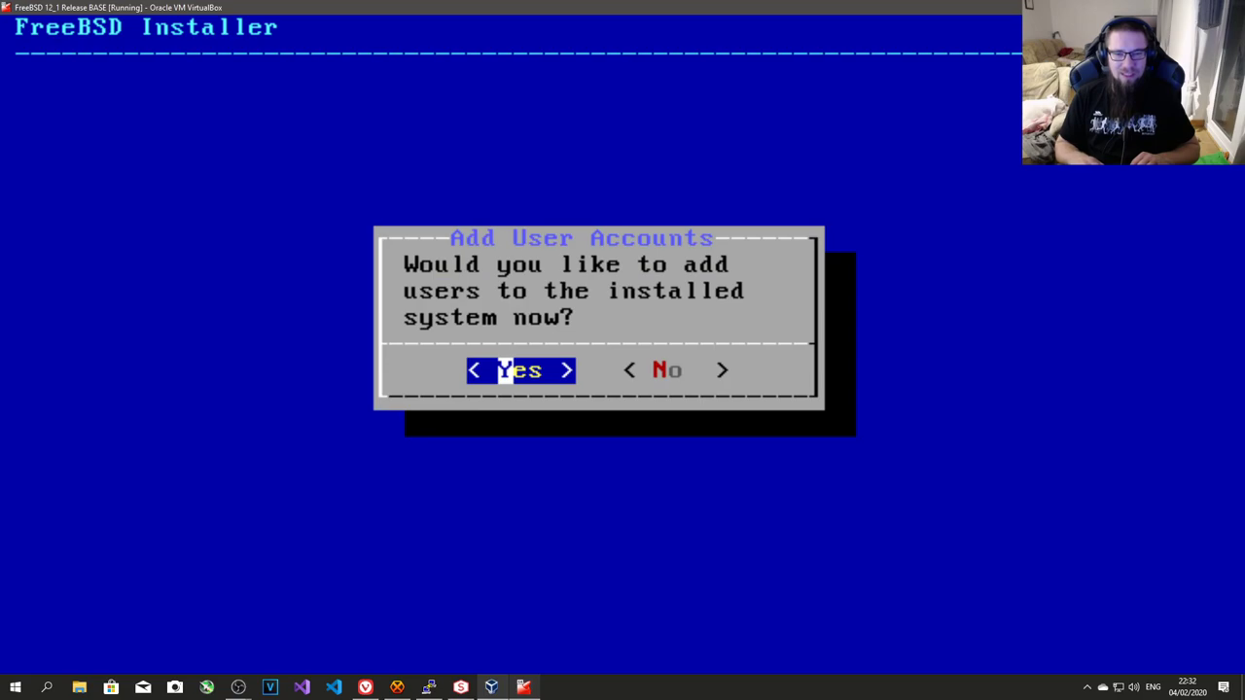
# - Add a user with a username and full name, placing it in the wheel group
pyautogui.press('Return')
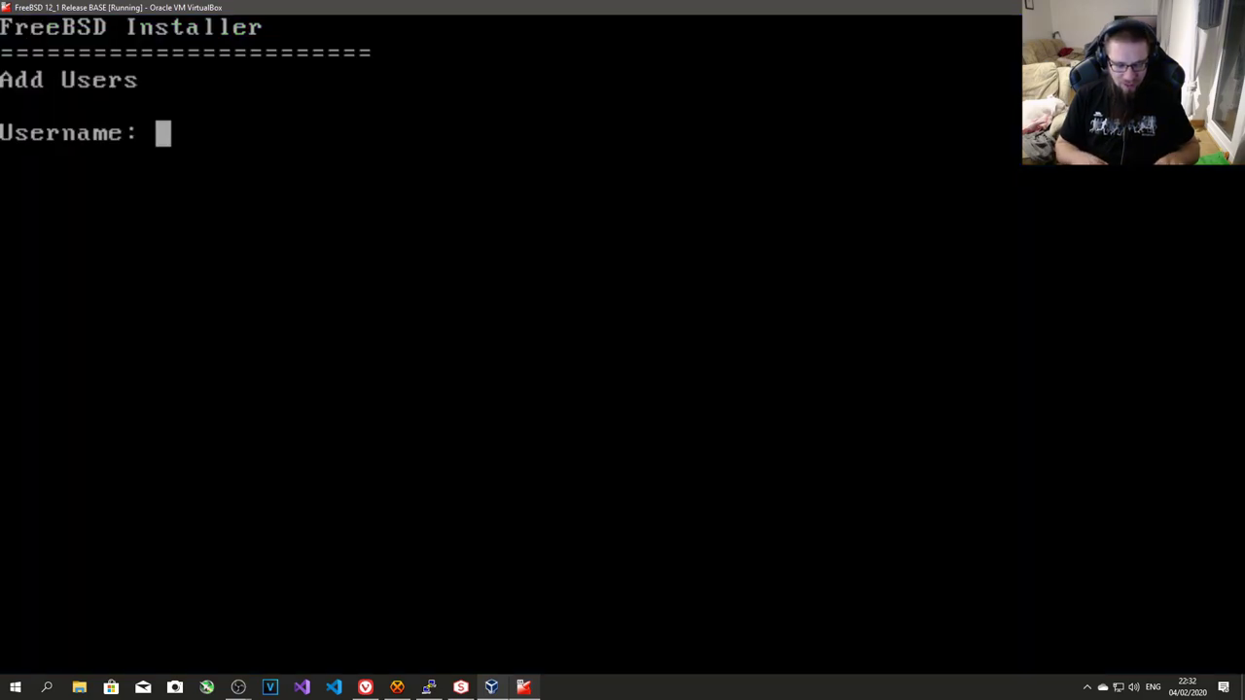
pyautogui.write('paul')
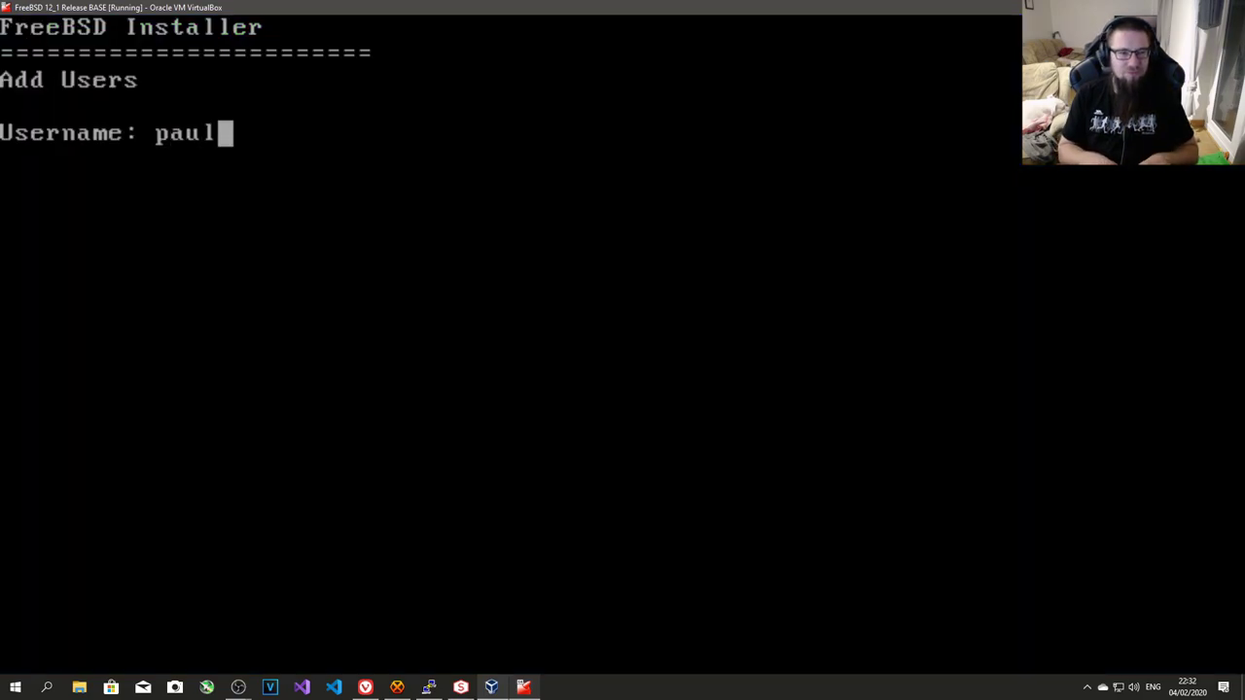
pyautogui.press('Return')
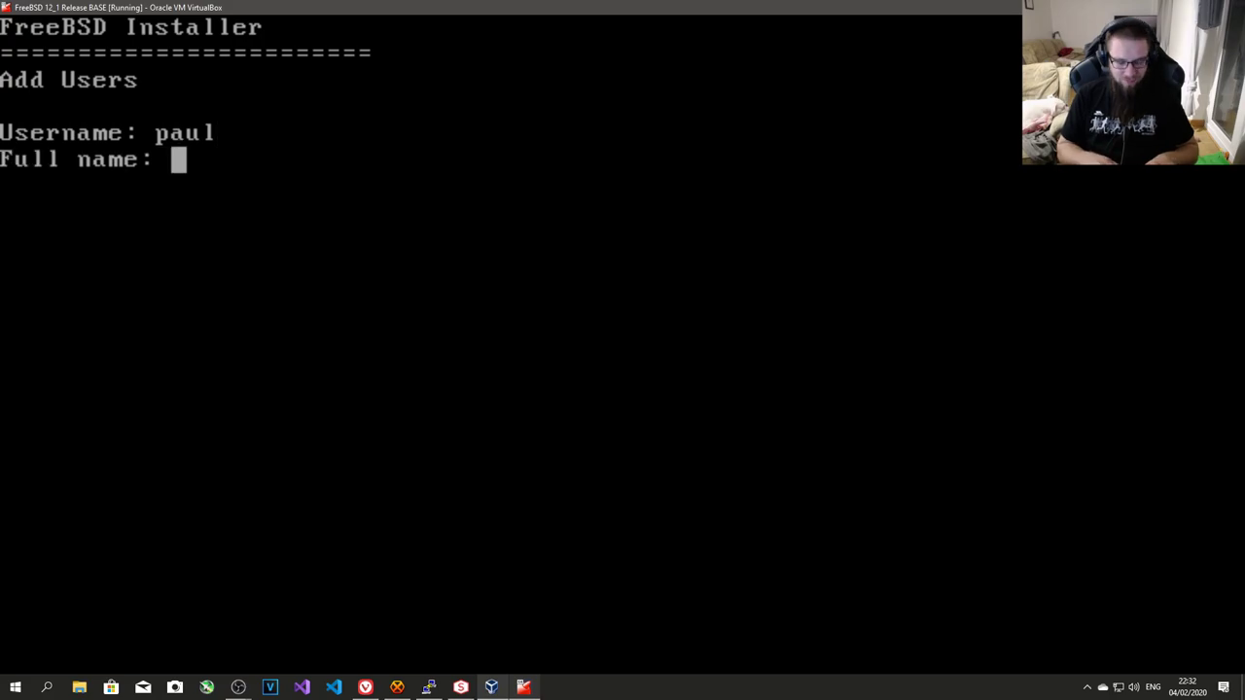
pyautogui.write('Paul Webster')
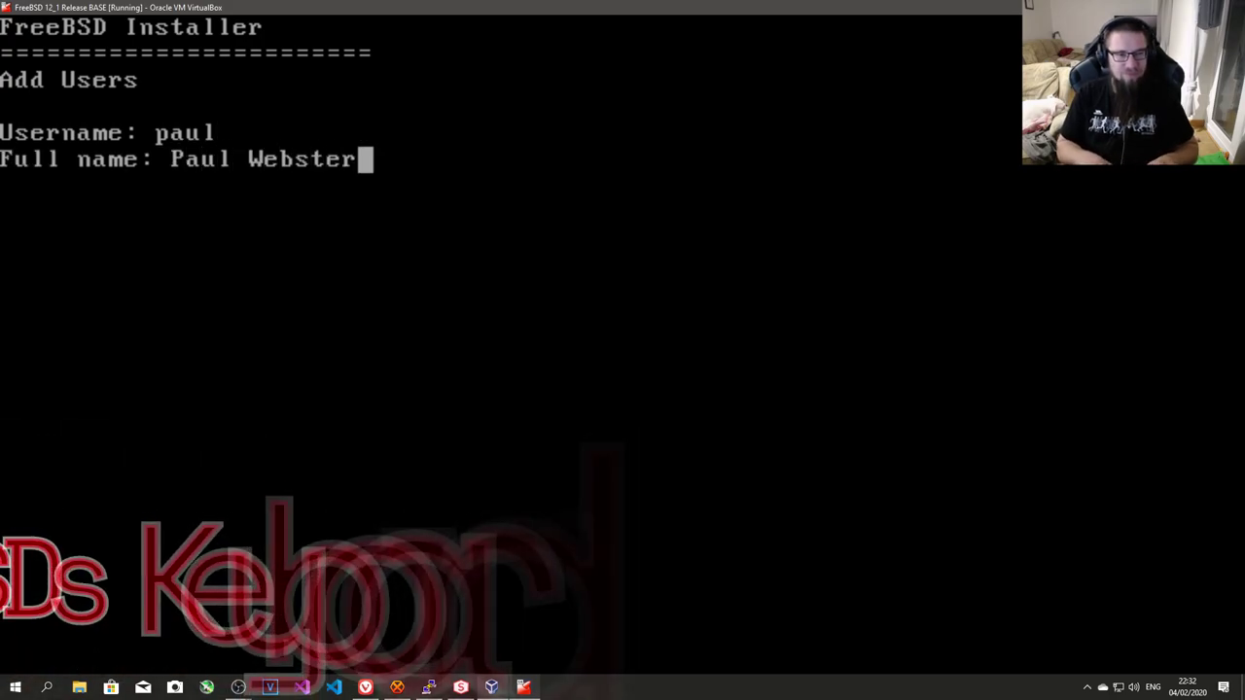
pyautogui.press('Return')
pyautogui.press('Return')
pyautogui.press('Return')
pyautogui.write('wheel')
pyautogui.press('Return')
pyautogui.press('Return')
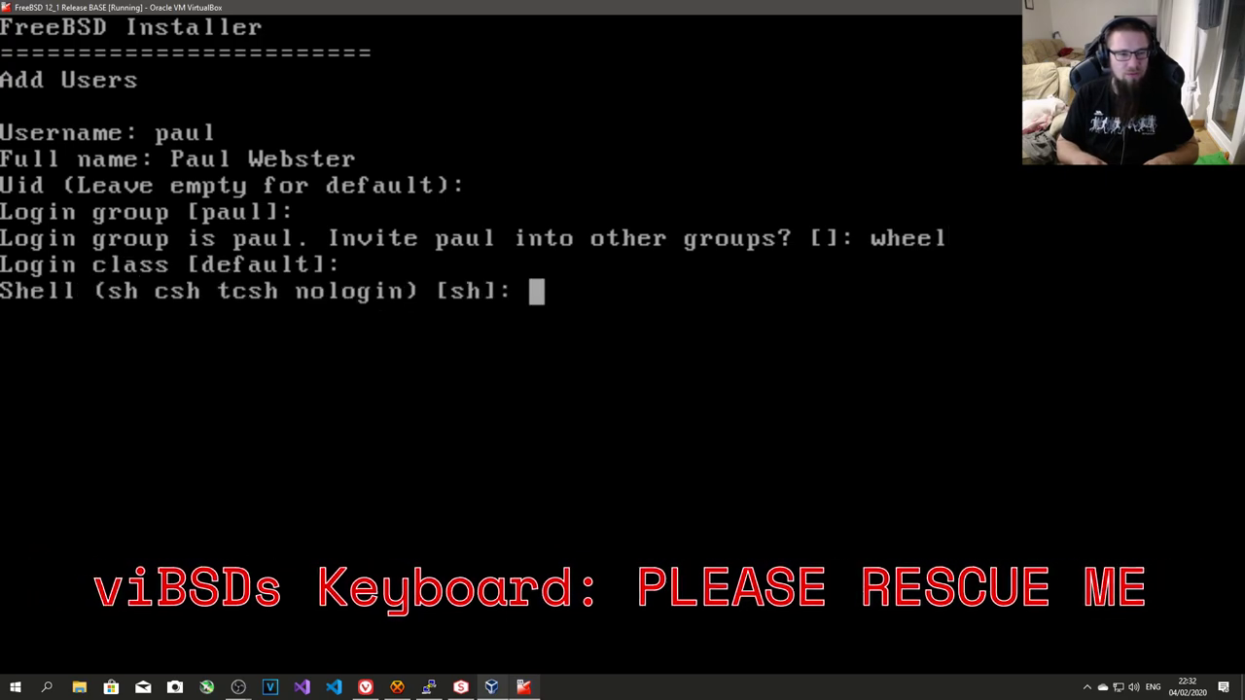
pyautogui.press('Return')
pyautogui.press('Return')
pyautogui.press('Return')
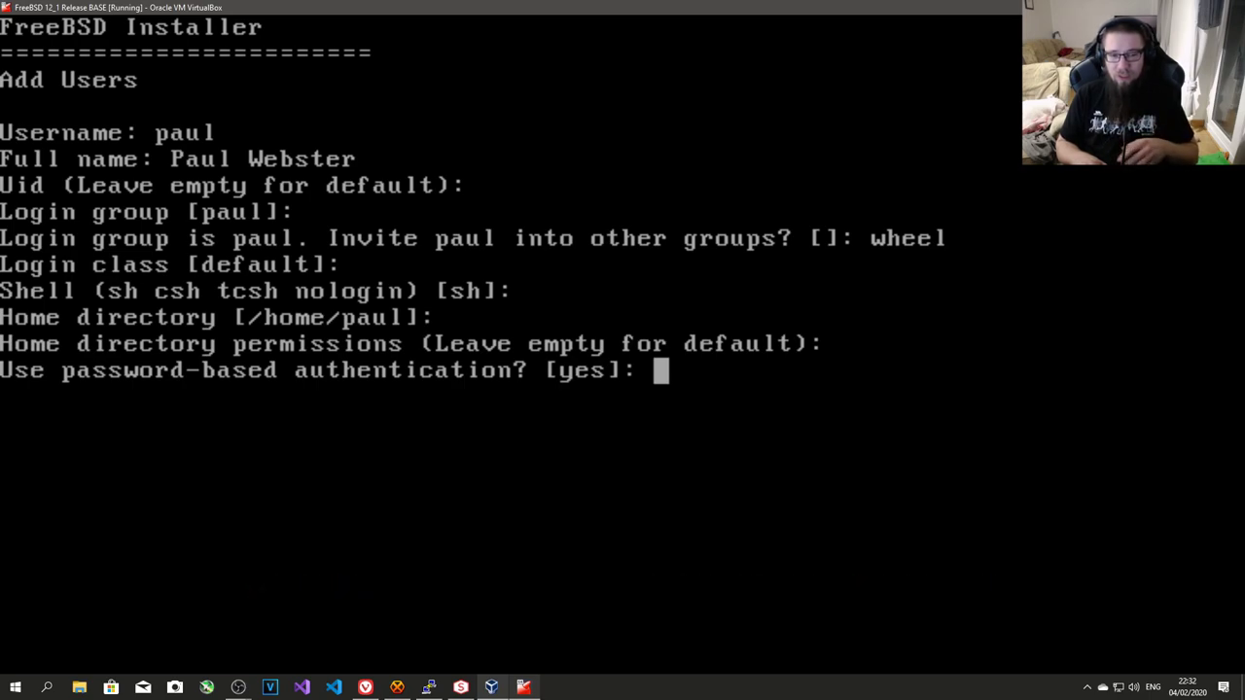
# - Give the new account a password, confirm its creation with yes, and decline another user
pyautogui.press('Return')
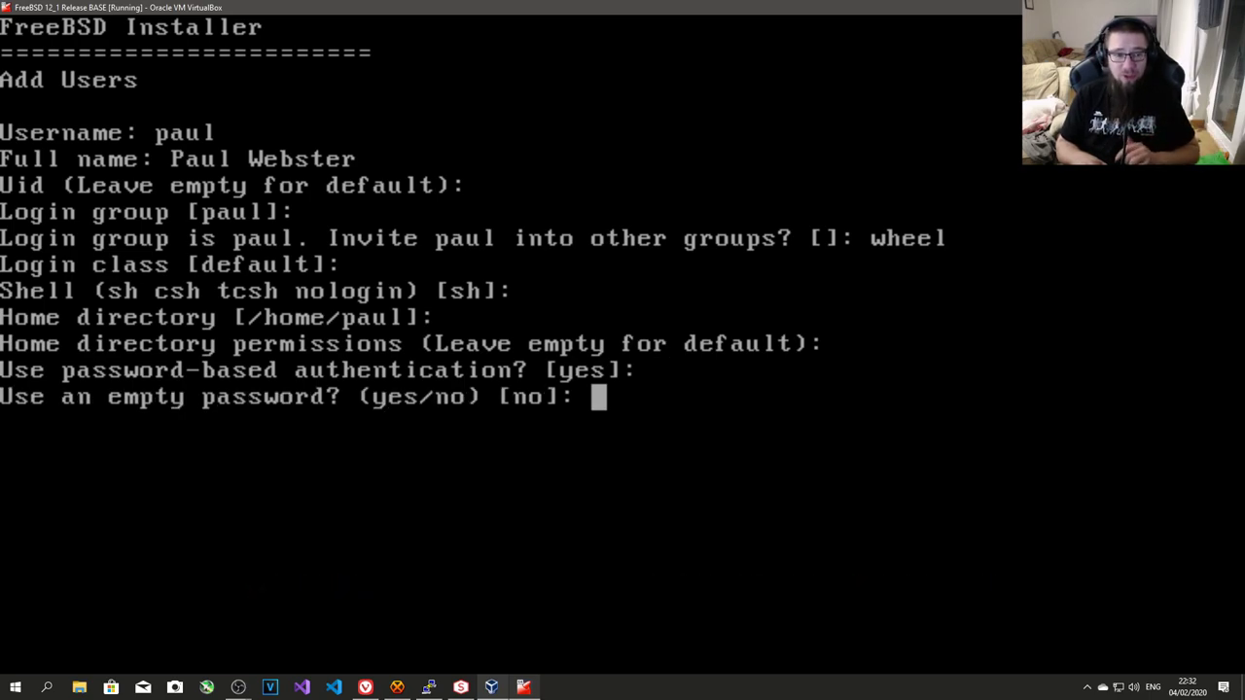
pyautogui.press('Return')
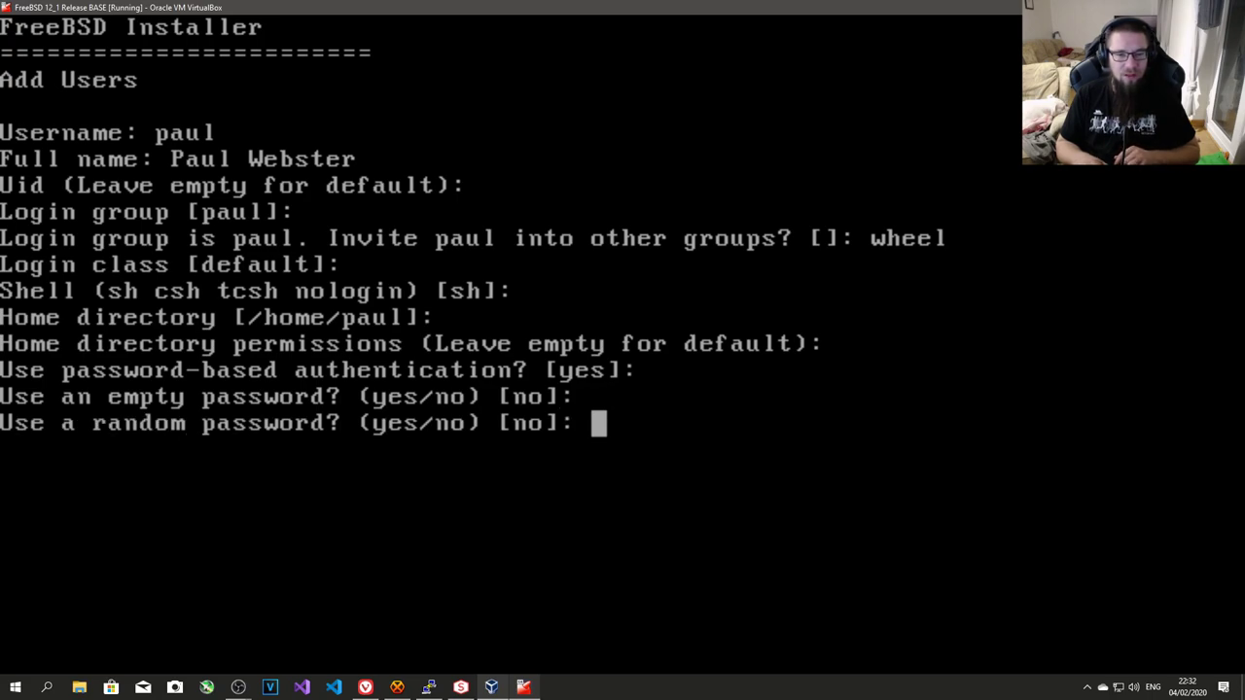
pyautogui.press('Return')
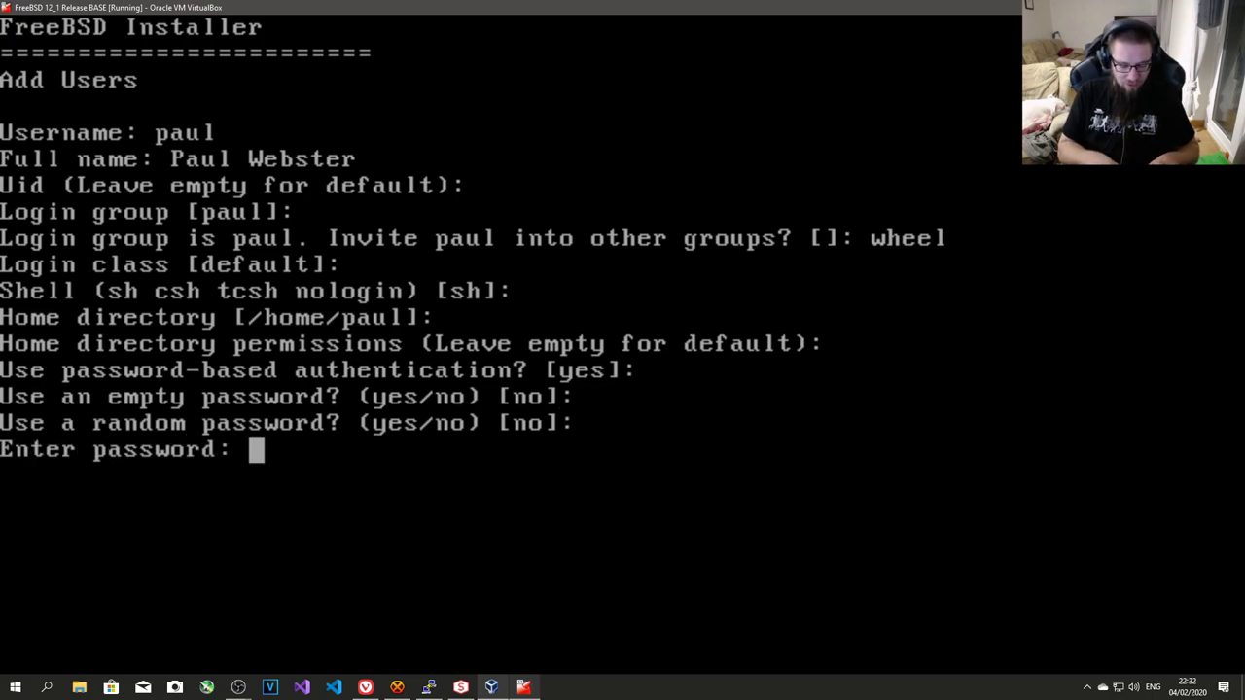
pyautogui.press('Return')
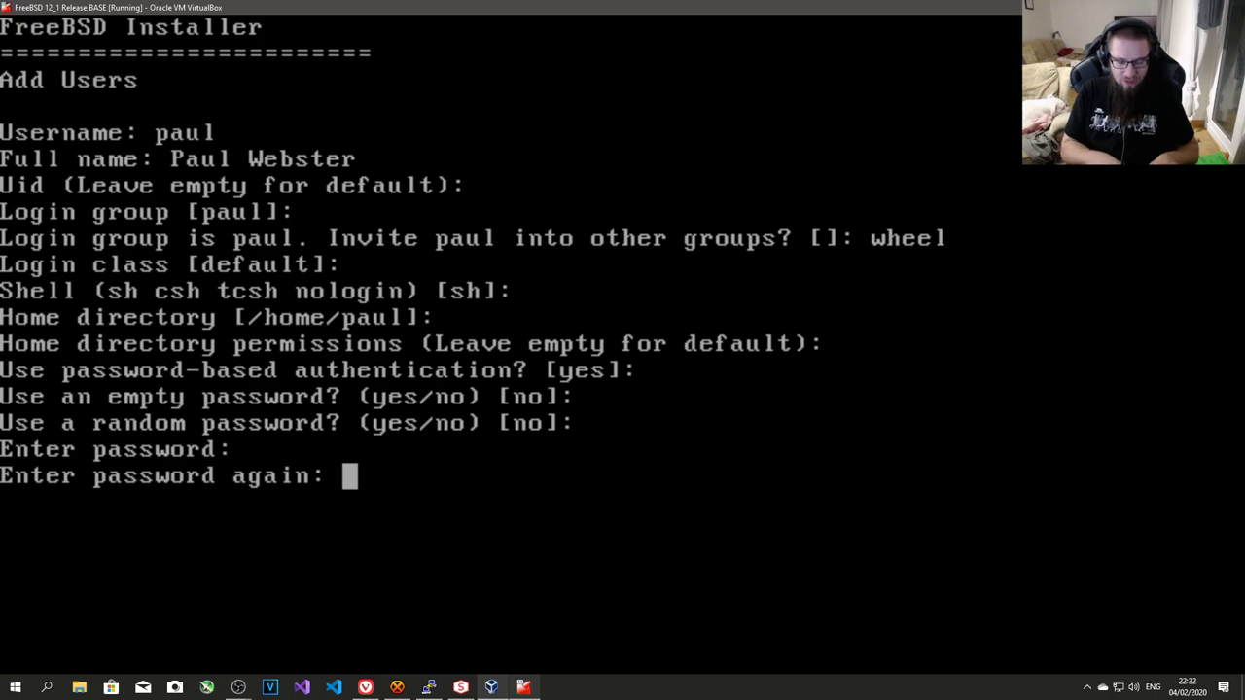
pyautogui.press('Return')
pyautogui.press('Return')
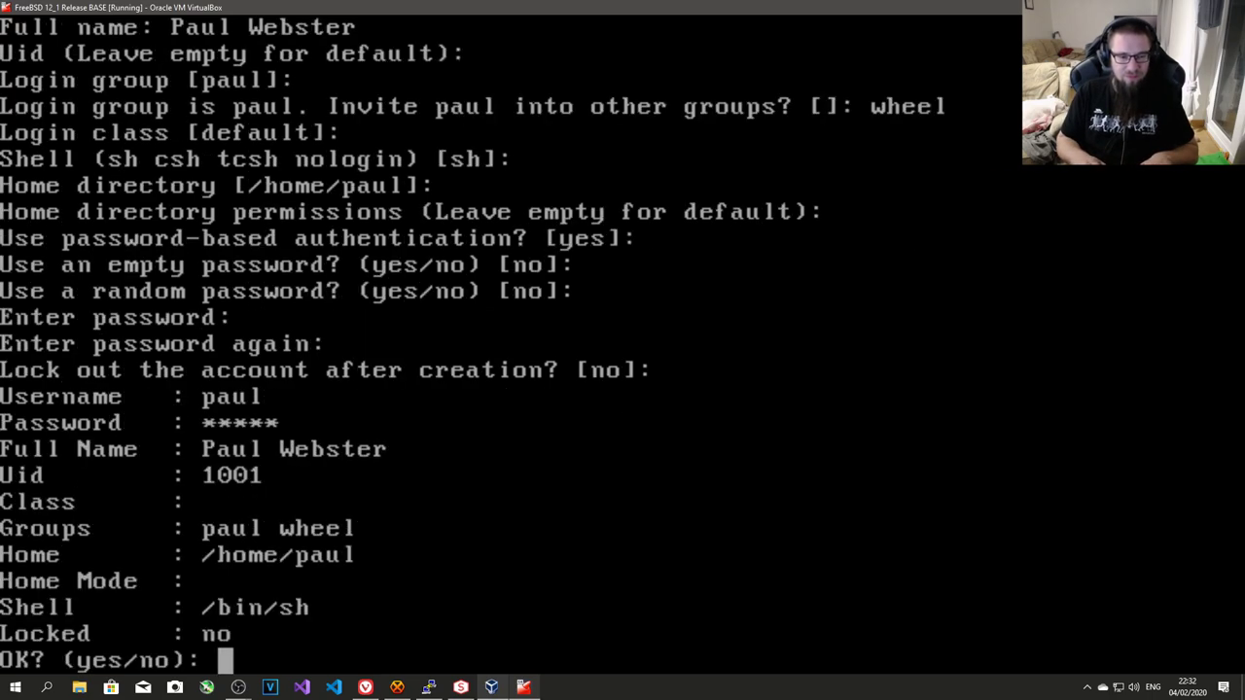
pyautogui.write('yes')
pyautogui.press('Return')
pyautogui.write('nmo')
pyautogui.press('BackSpace')
pyautogui.press('BackSpace')
pyautogui.write('o')
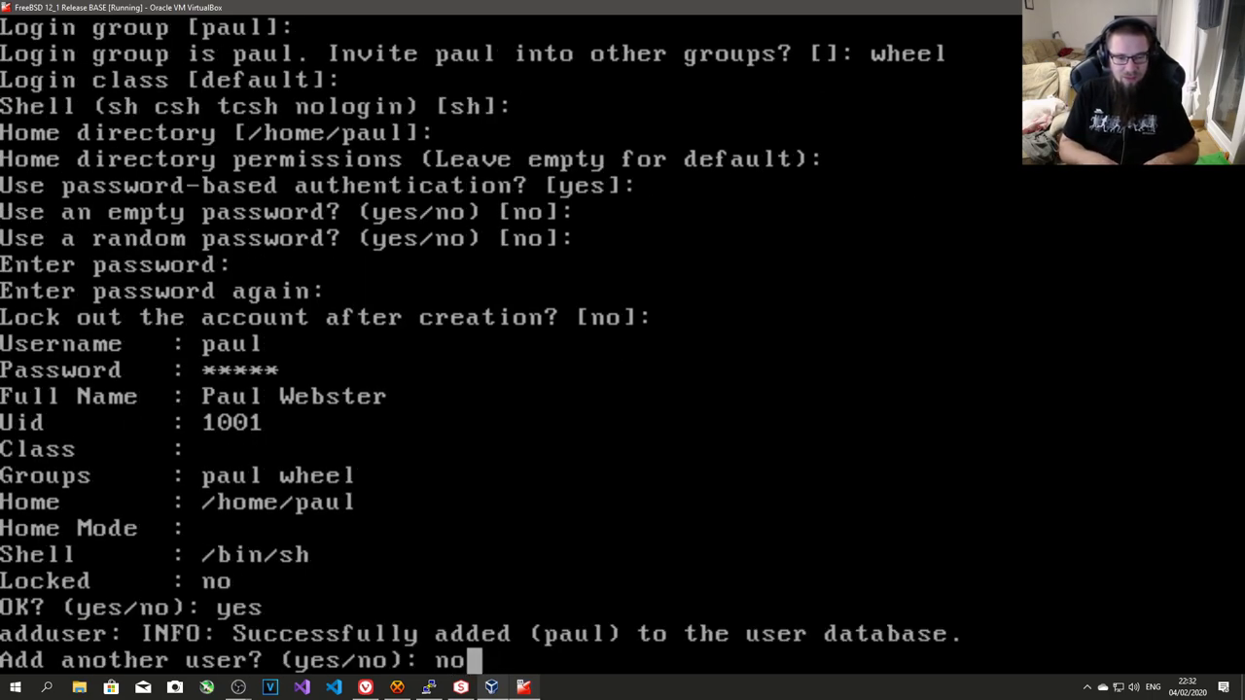
pyautogui.press('Return')
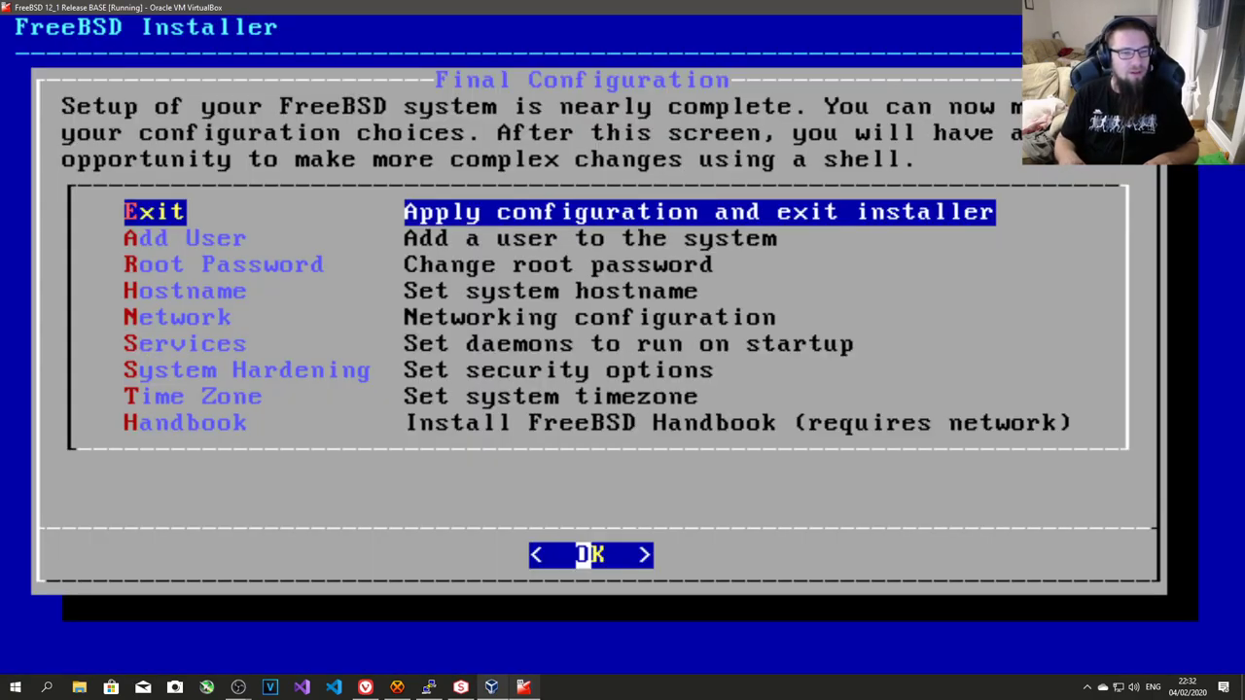
# - Exit the installer without a manual configuration shell and reboot into FreeBSD
pyautogui.press('Return')
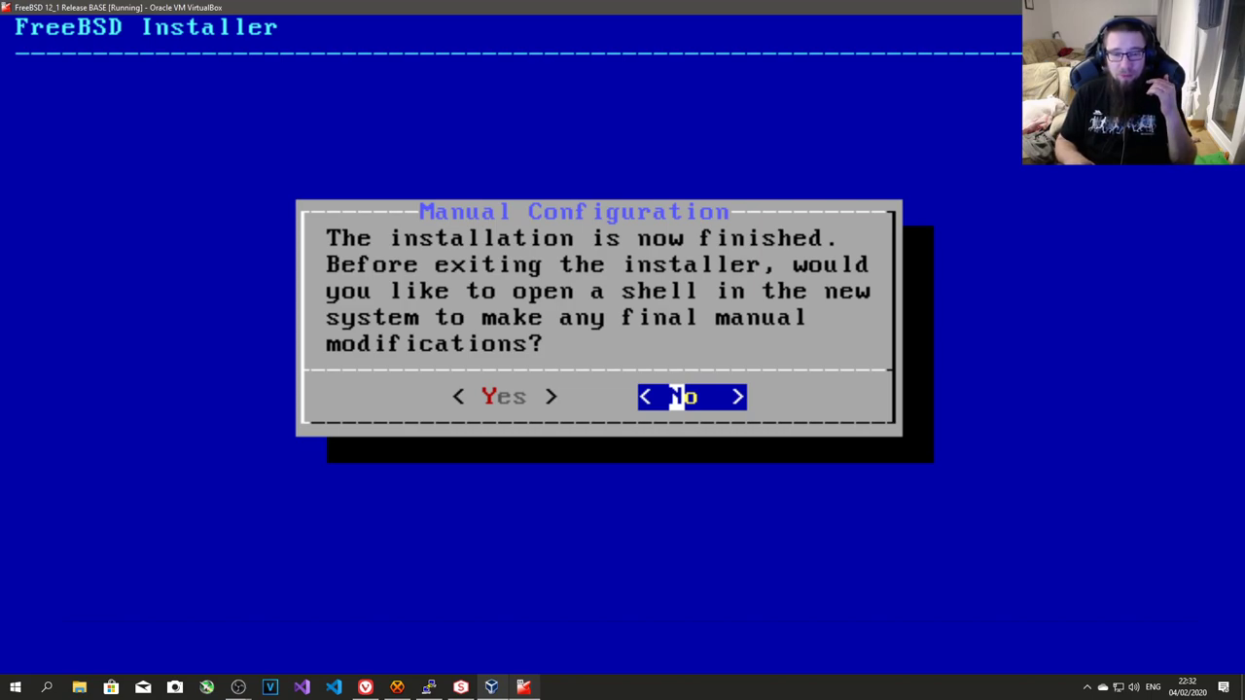
pyautogui.press('Return')
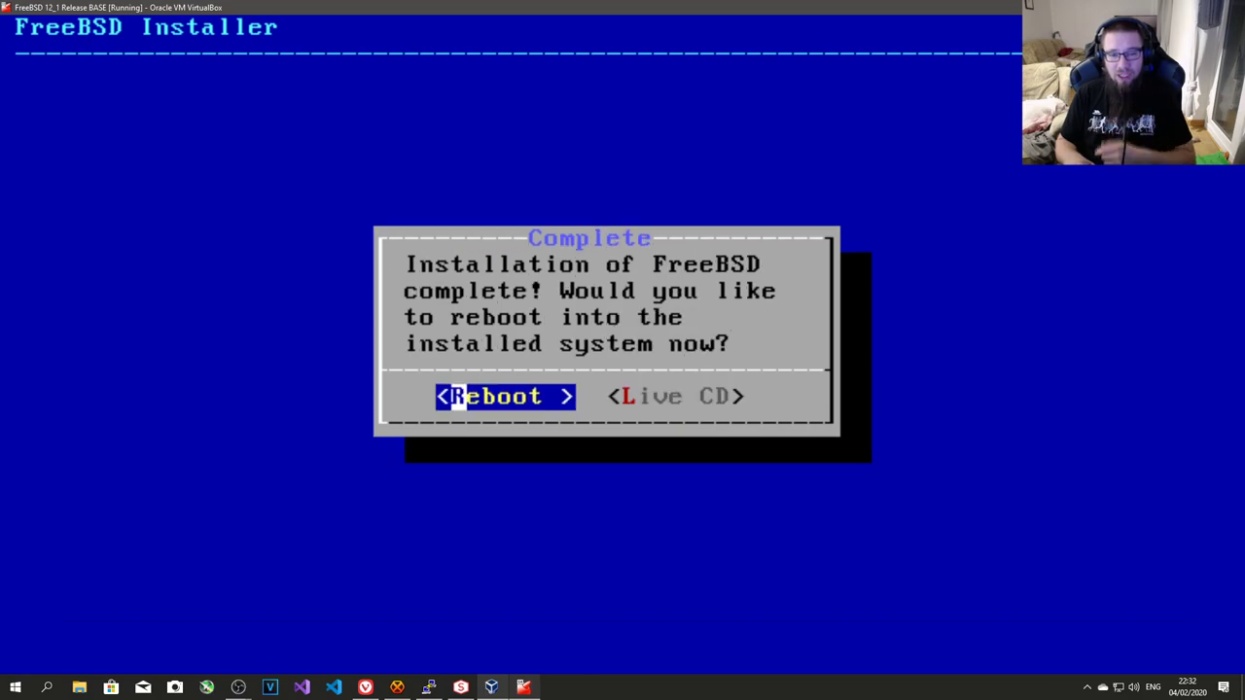
pyautogui.press('Return')
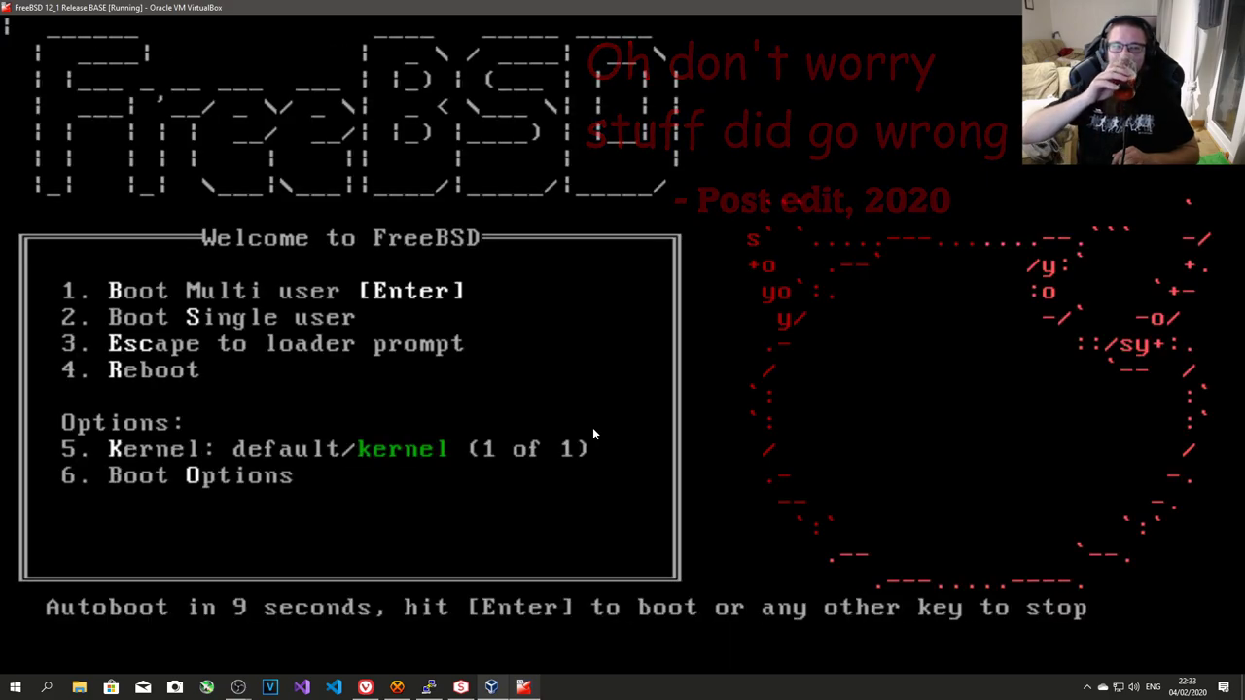
# - Boot the default multi-user FreeBSD from the loader menu immediately
pyautogui.press('Return')
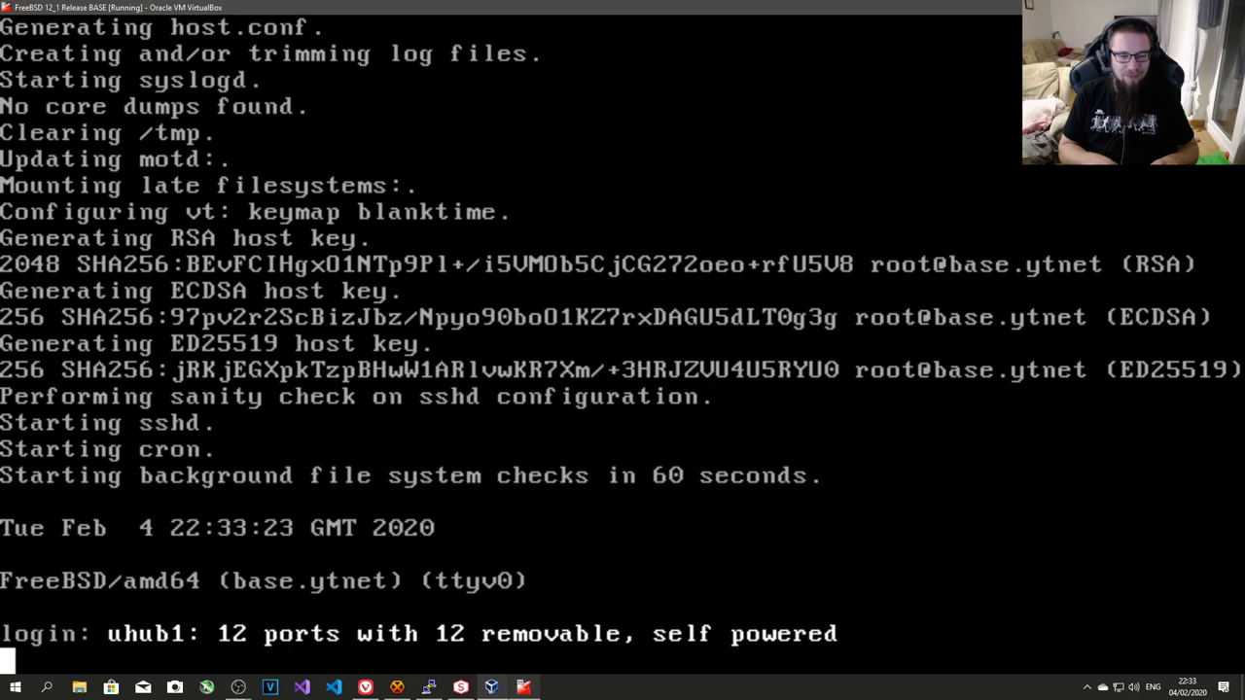
# - Log in on the FreeBSD console as root with its password
pyautogui.write('root')
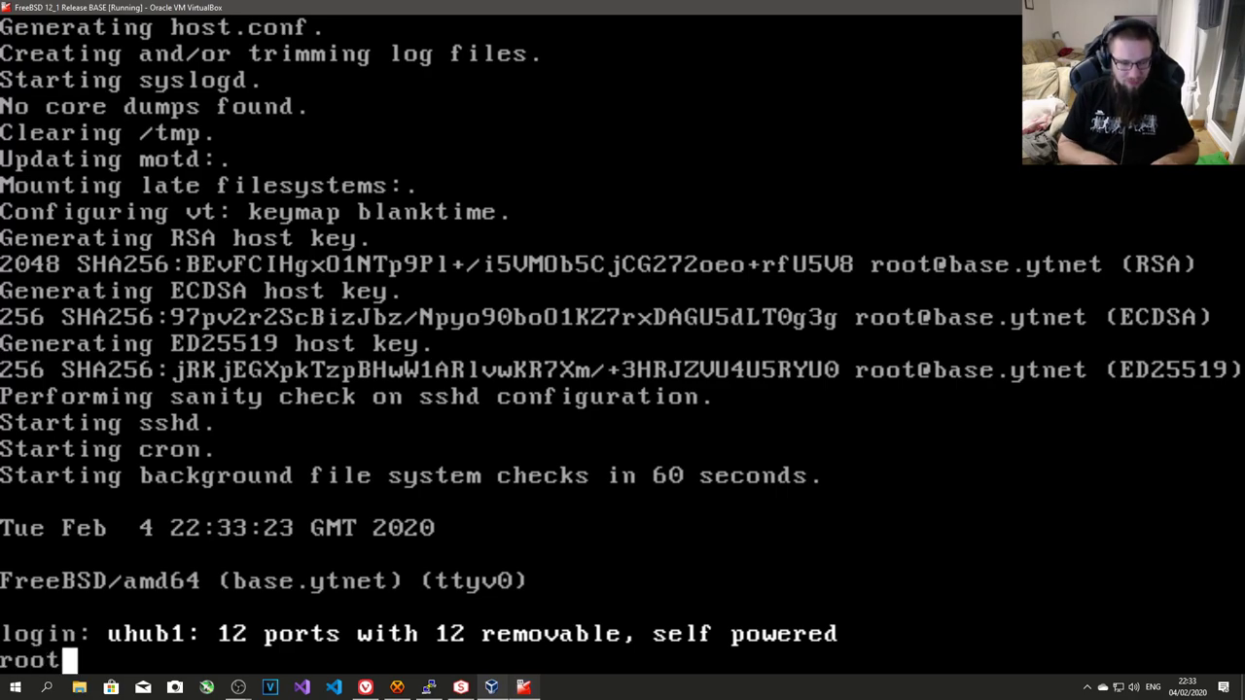
pyautogui.press('Return')
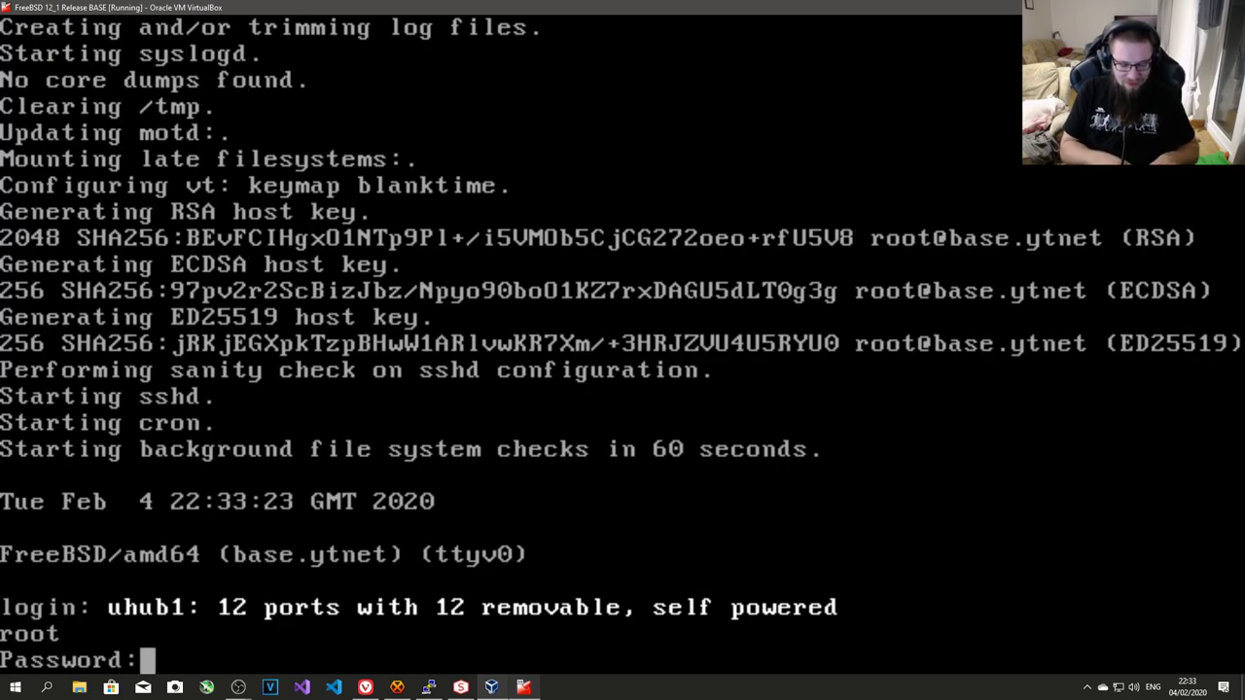
pyautogui.press('Return')
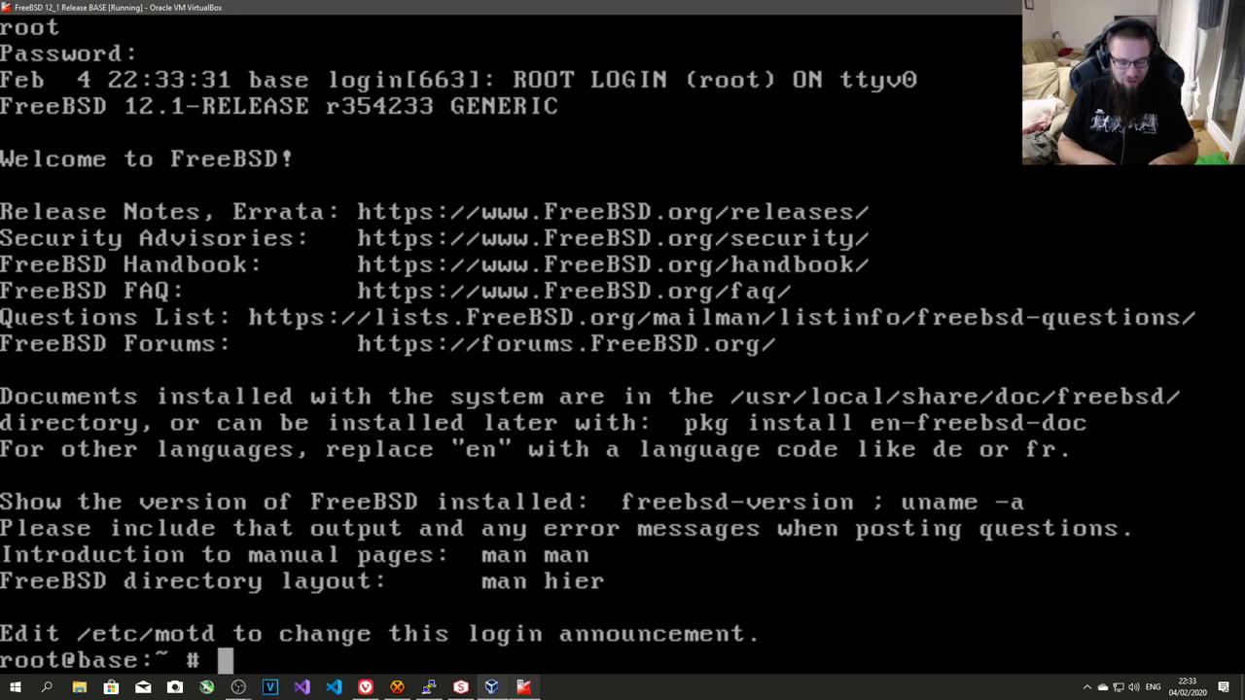
# - Run sysctl -a | grep ncpu to check the CPU count
pyautogui.write('sysctl -a |Z')
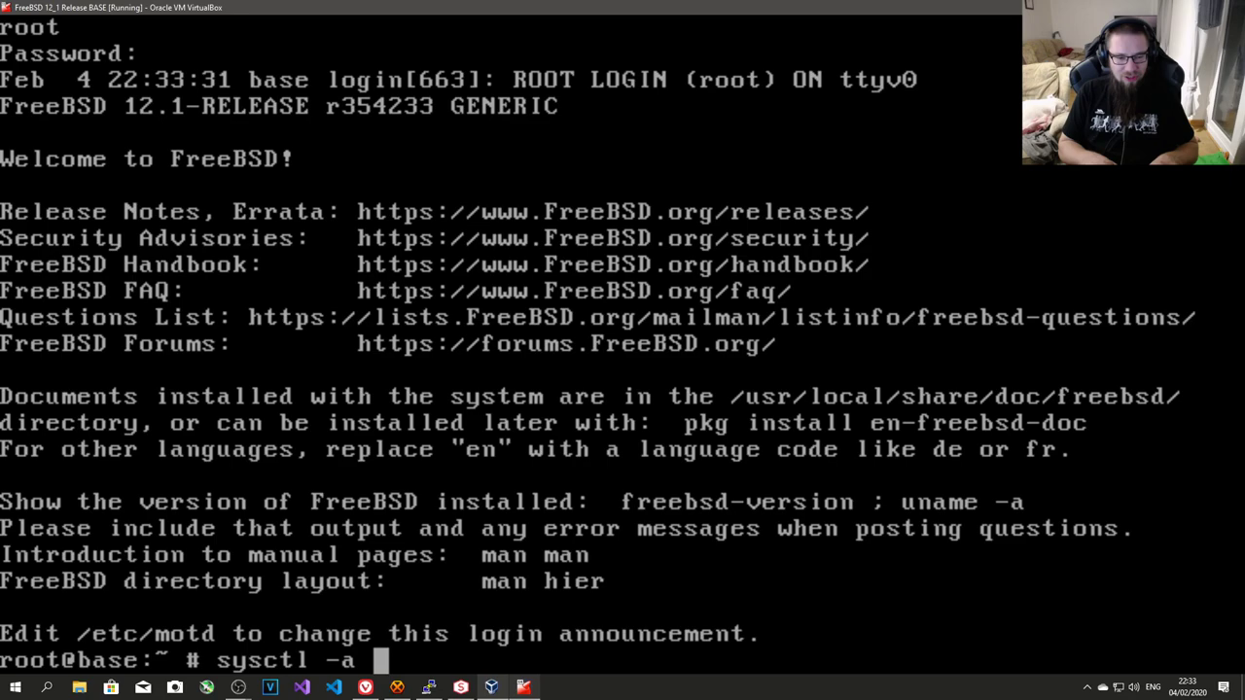
pyautogui.press('BackSpace')
pyautogui.press('BackSpace')
pyautogui.write('grep ')
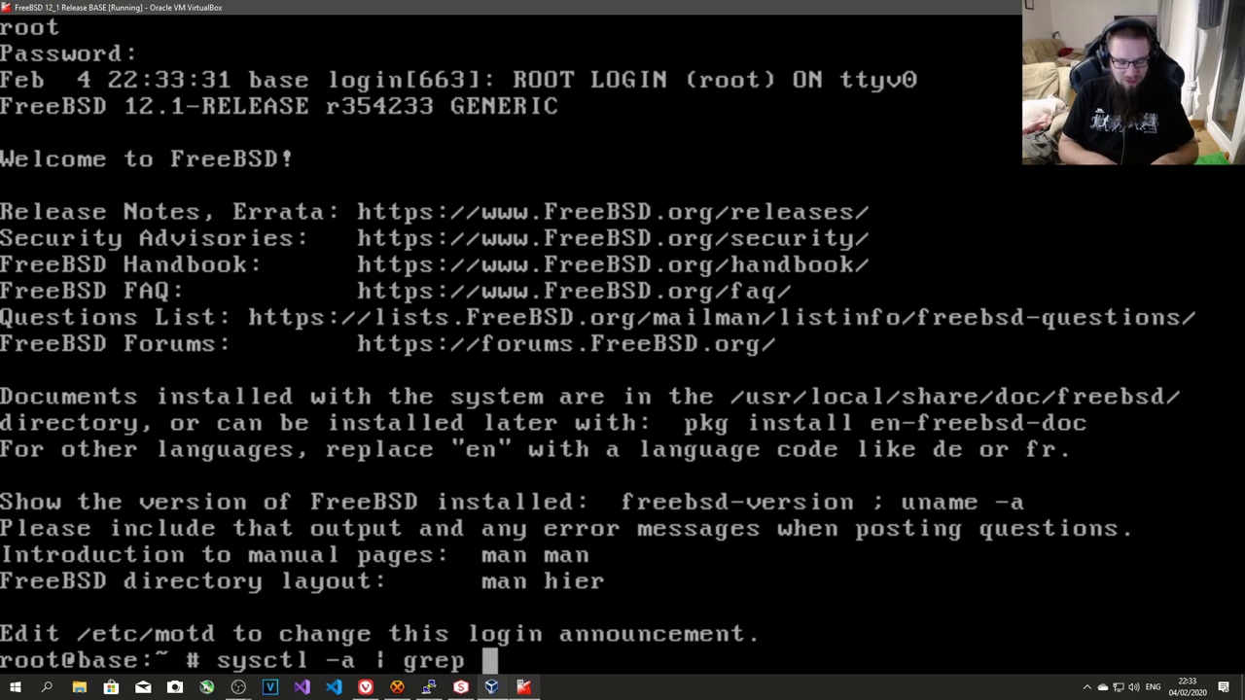
pyautogui.write('ncpu')
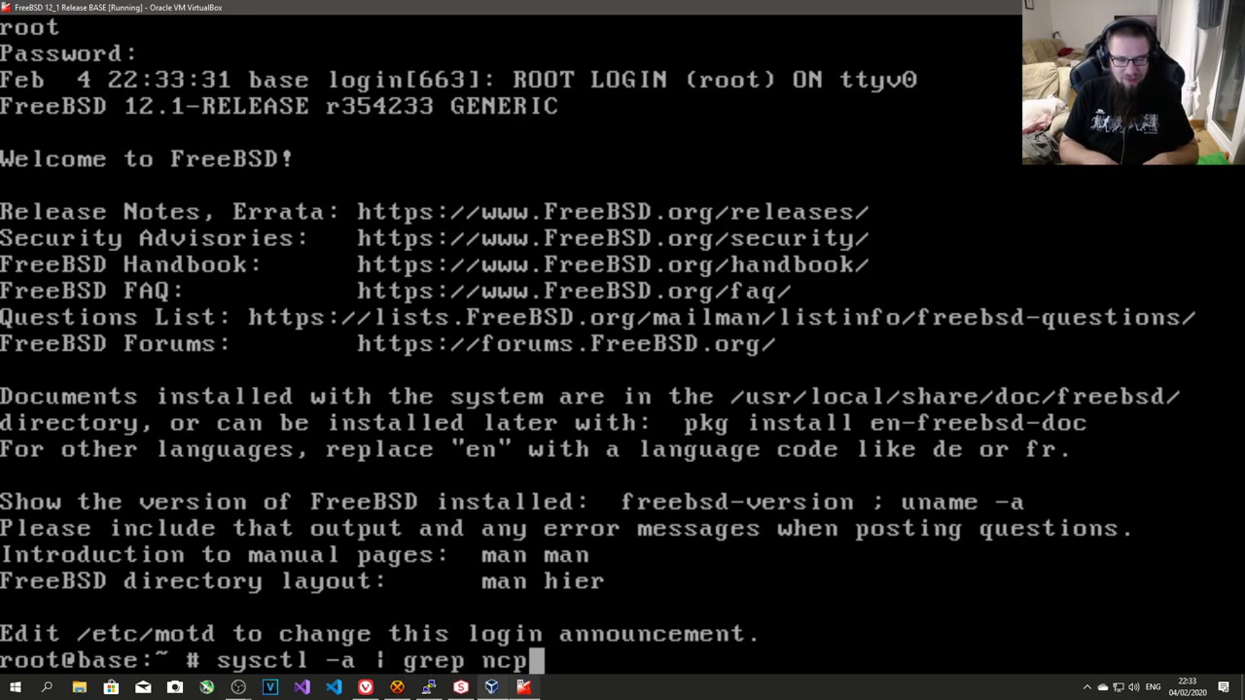
pyautogui.press('Return')
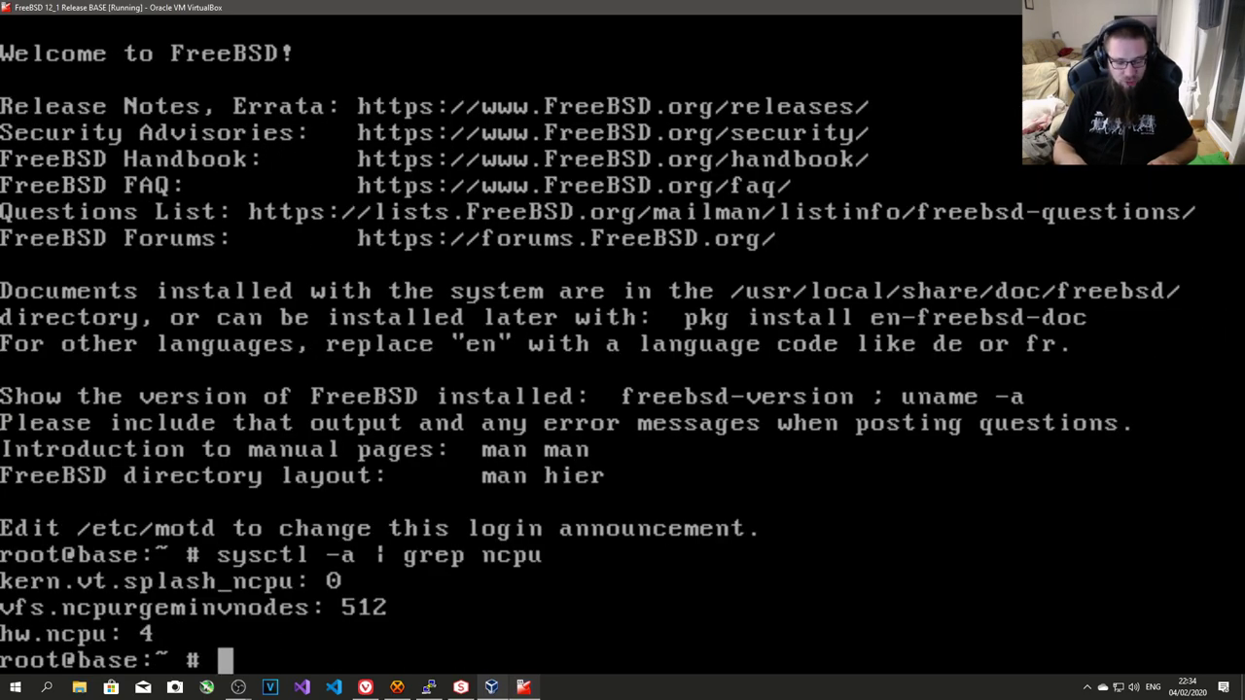
# - Power off the FreeBSD guest with shutdown -p now
pyautogui.write('shutdown ')
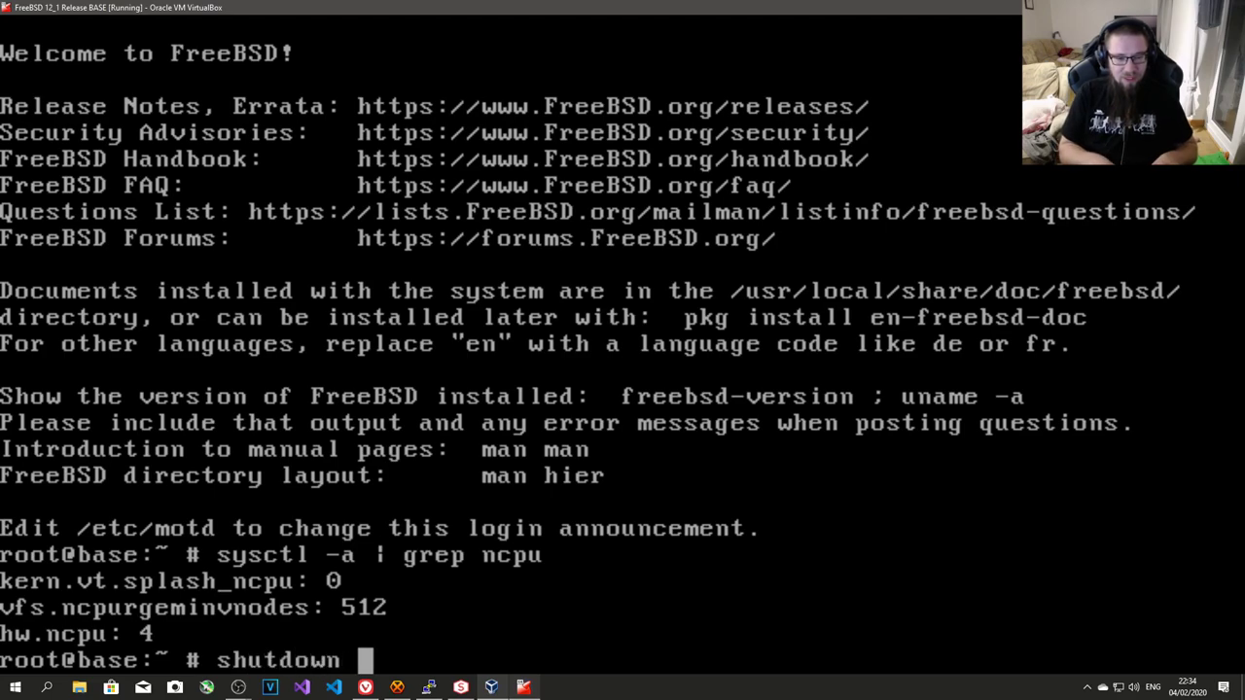
pyautogui.write('-p now')
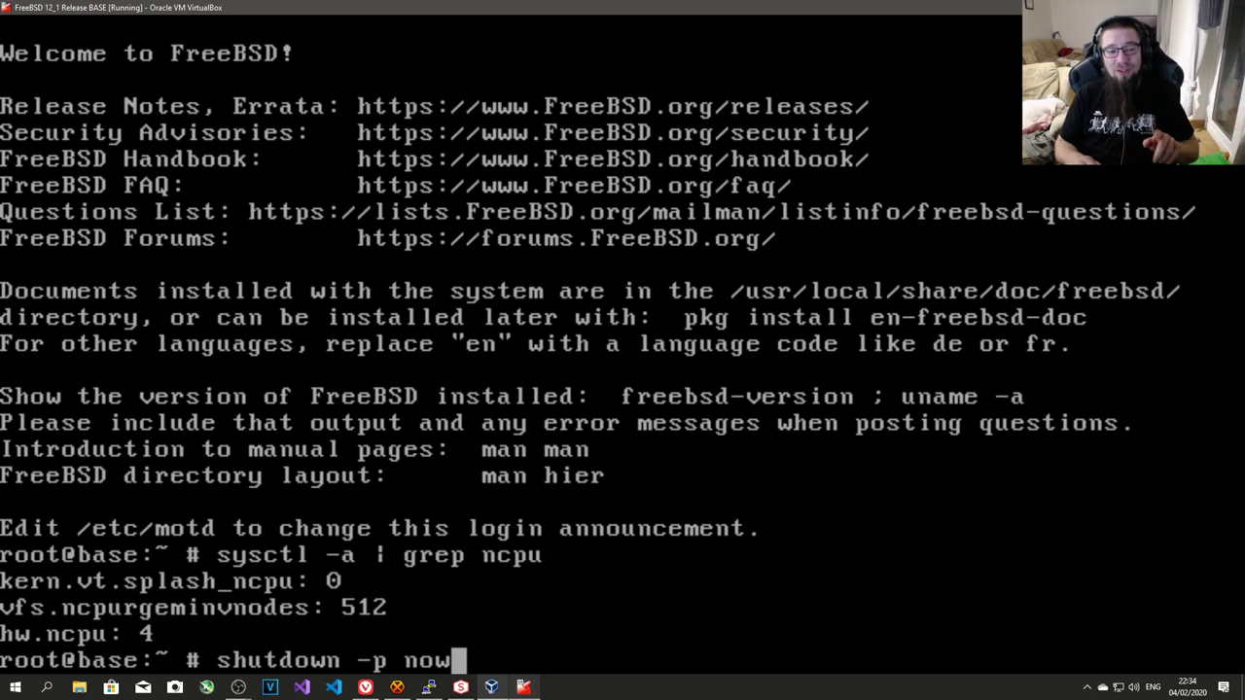
pyautogui.press('Return')
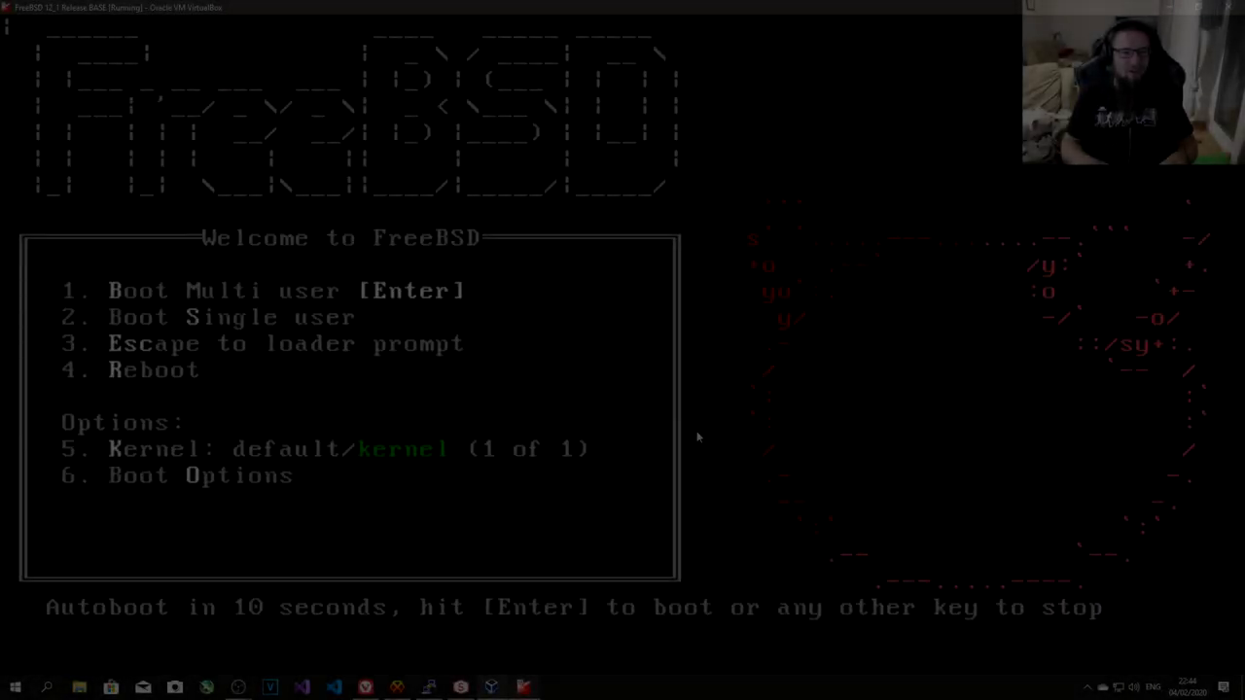
# - Boot FreeBSD from the loader menu and log in again as root
pyautogui.press('Return')
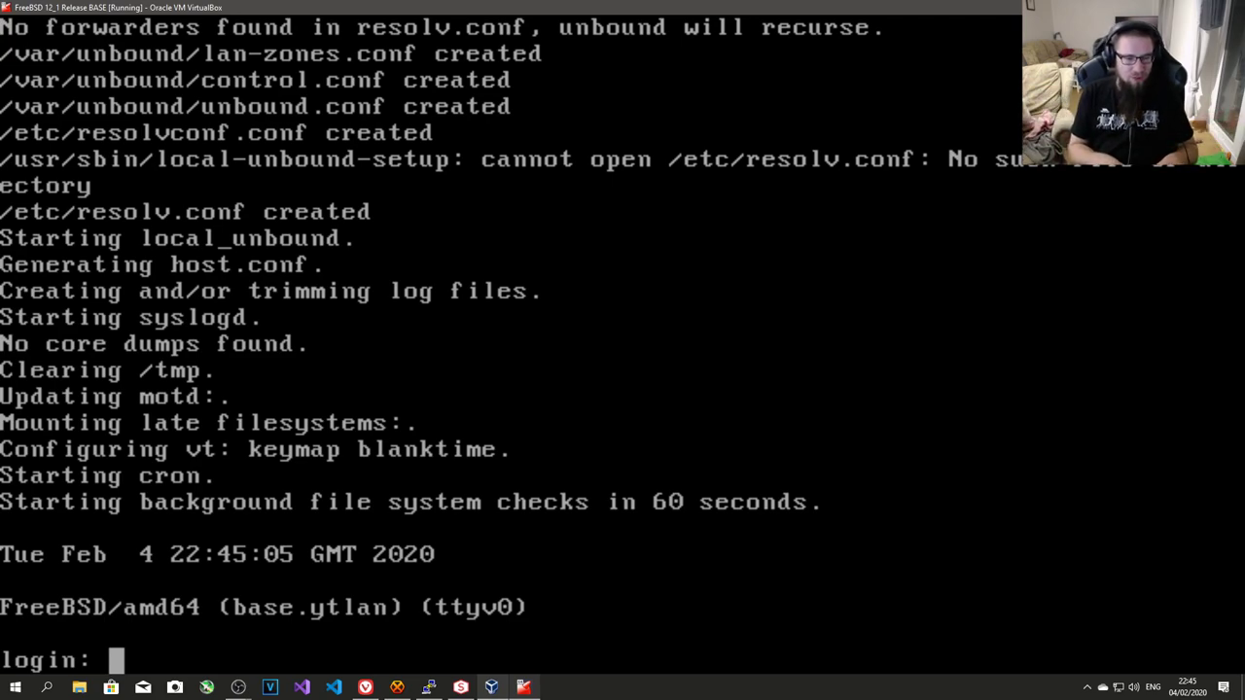
pyautogui.write('root')
pyautogui.press('Return')
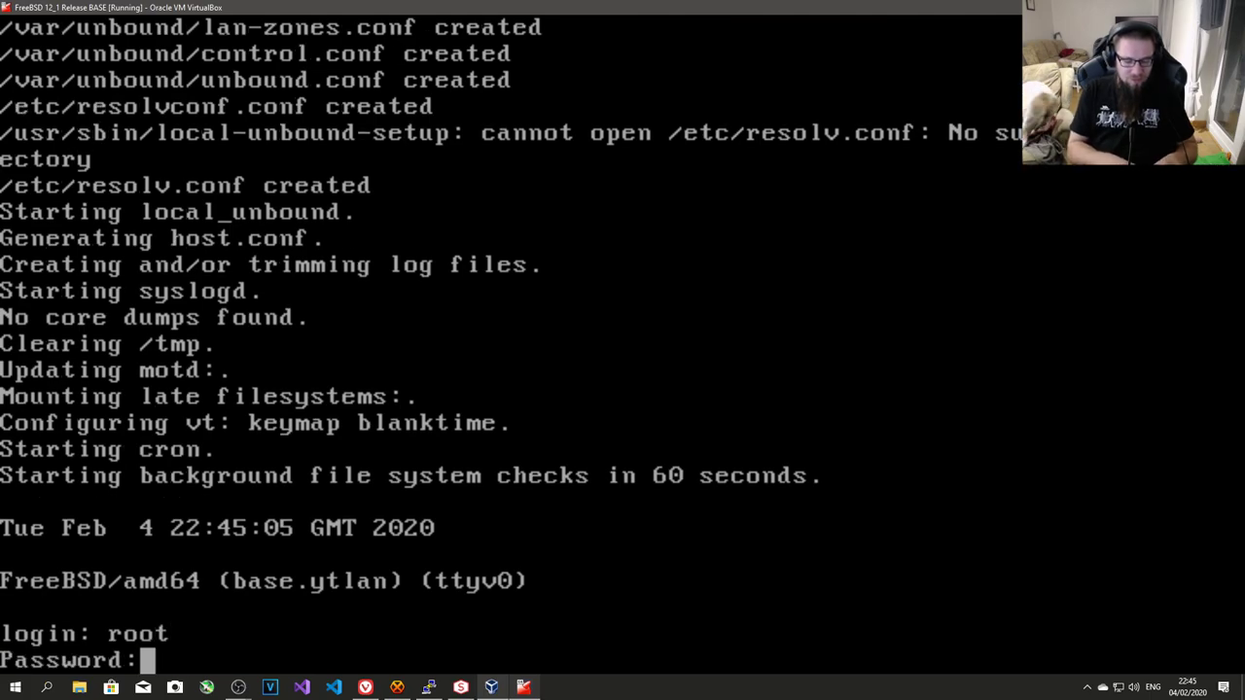
pyautogui.press('Return')
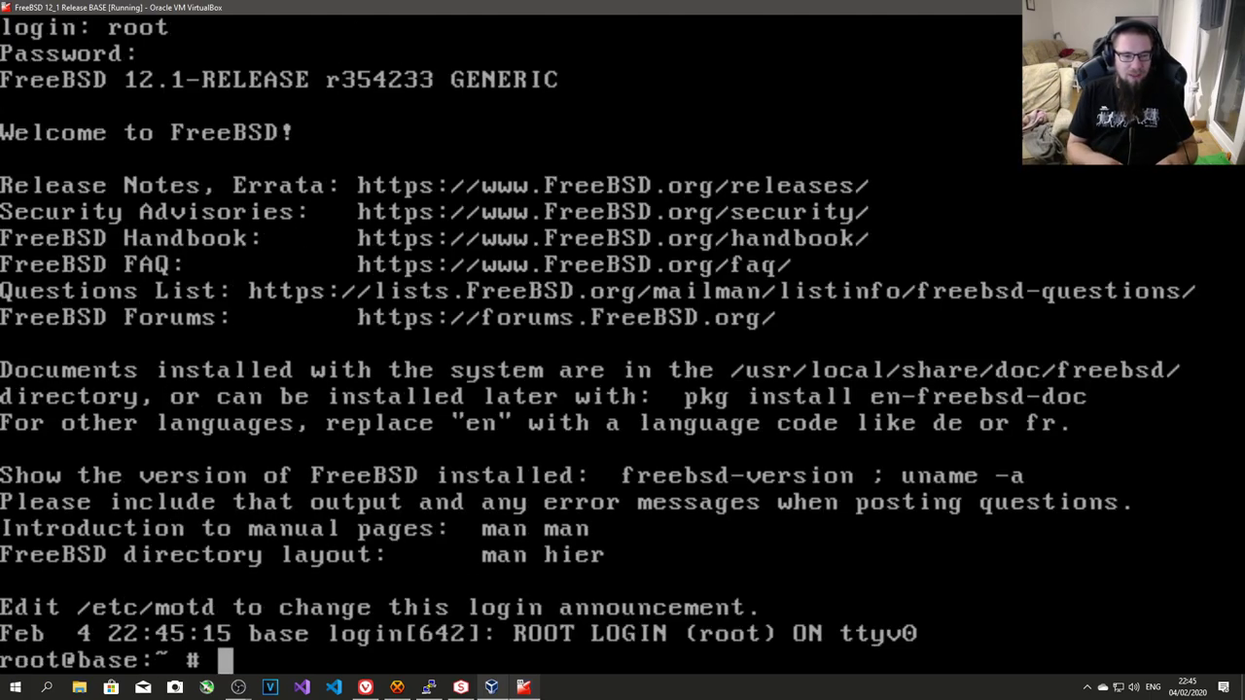
# - Check disk usage with df -h, then open /etc/rc.conf in ee
pyautogui.write('df -h')
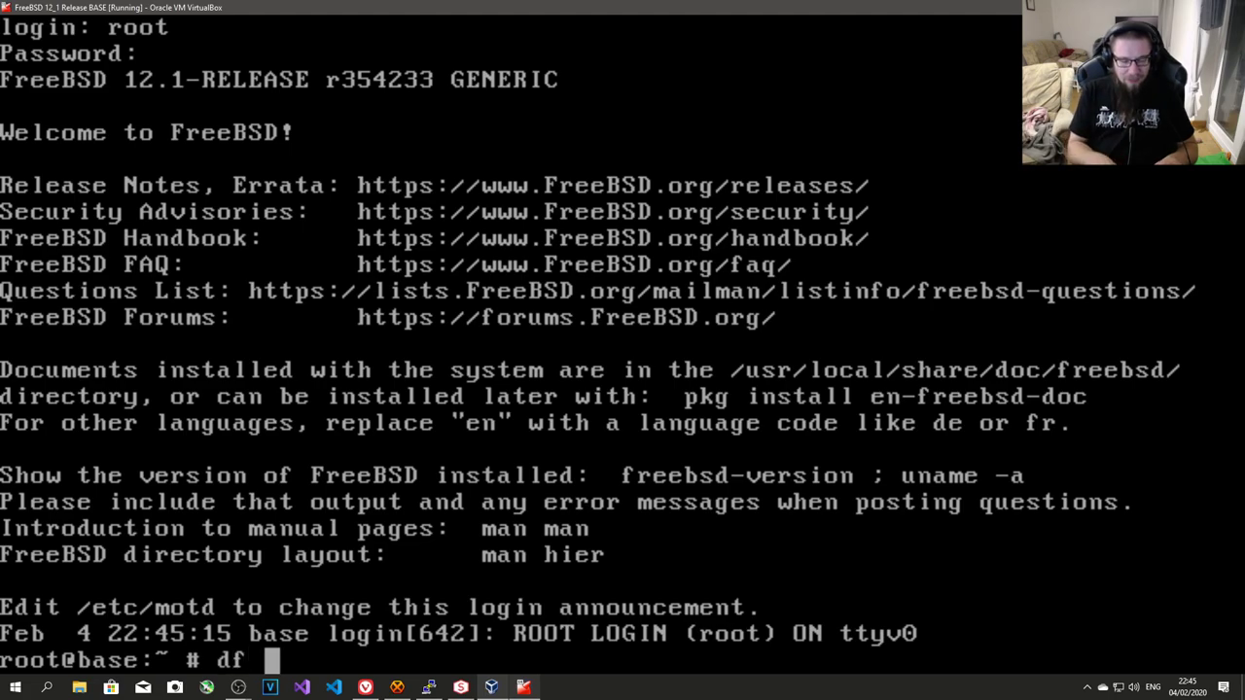
pyautogui.press('Return')
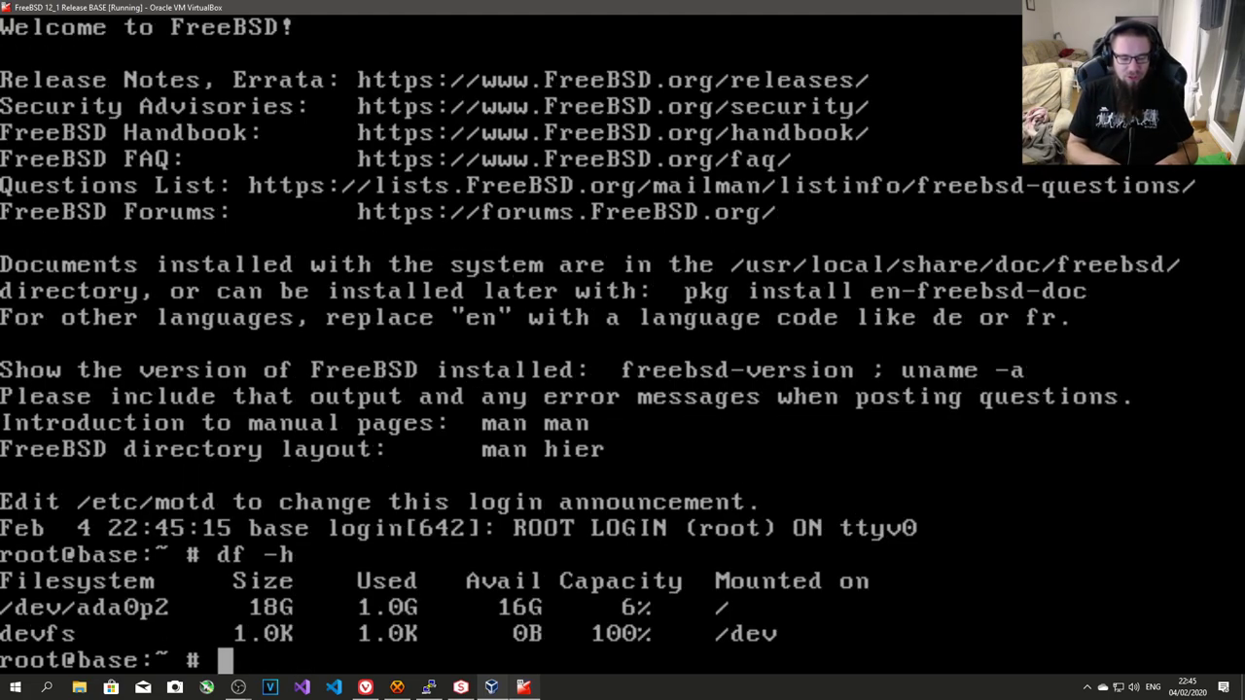
pyautogui.write('ee /etc/rc.conf')
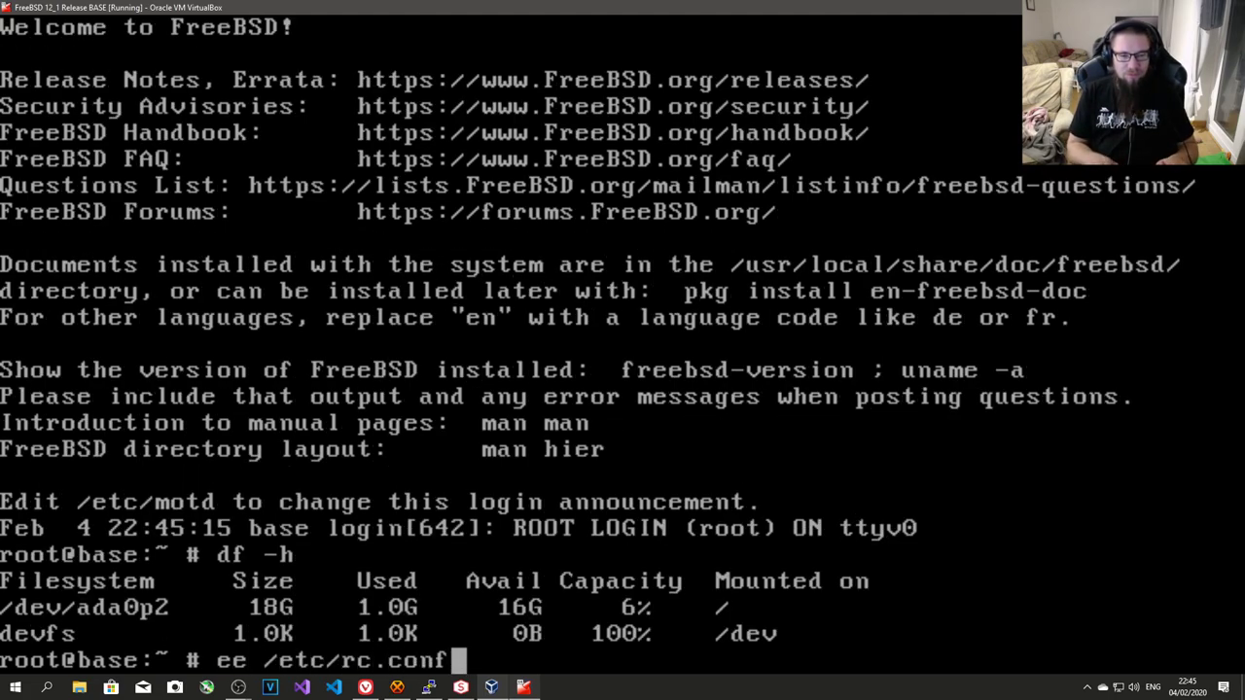
pyautogui.press('Return')
# - Delete the dumpdev comment line from rc.conf
pyautogui.press('Down')
pyautogui.press('Down')
pyautogui.press('Down')
pyautogui.press('Down')
pyautogui.press('Down')
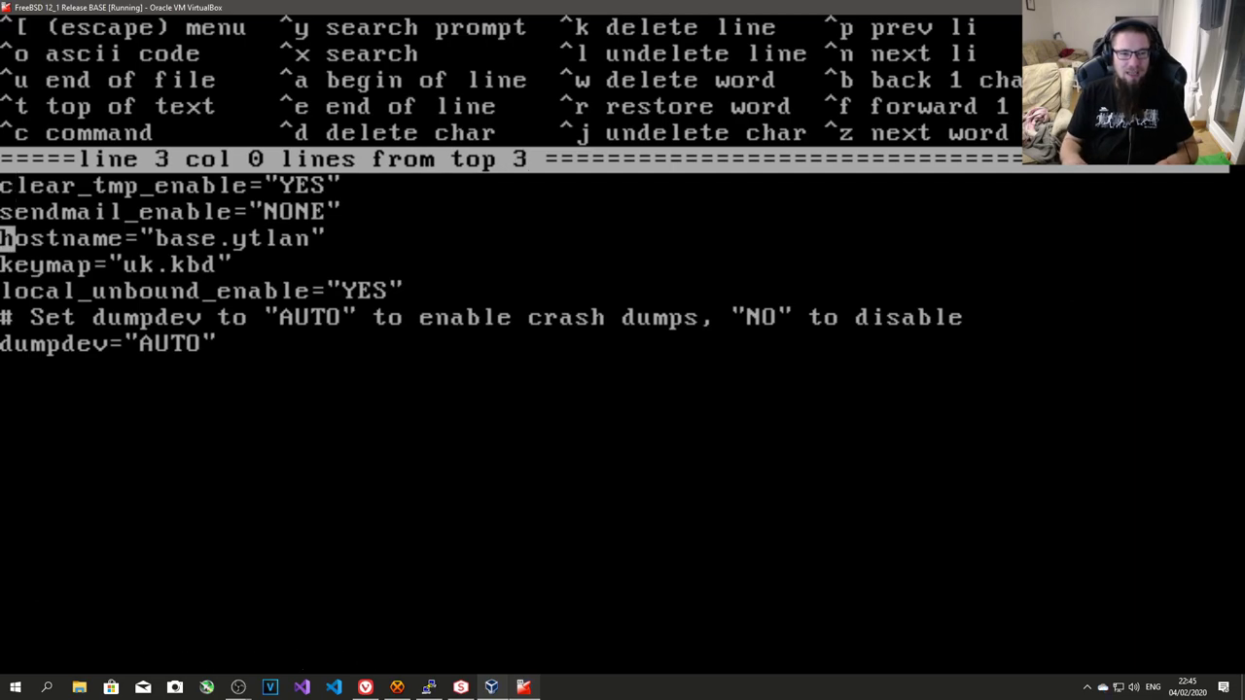
pyautogui.press('Up')
pyautogui.press('Up')
pyautogui.press('Up')
pyautogui.press('Up')
pyautogui.press('Up')
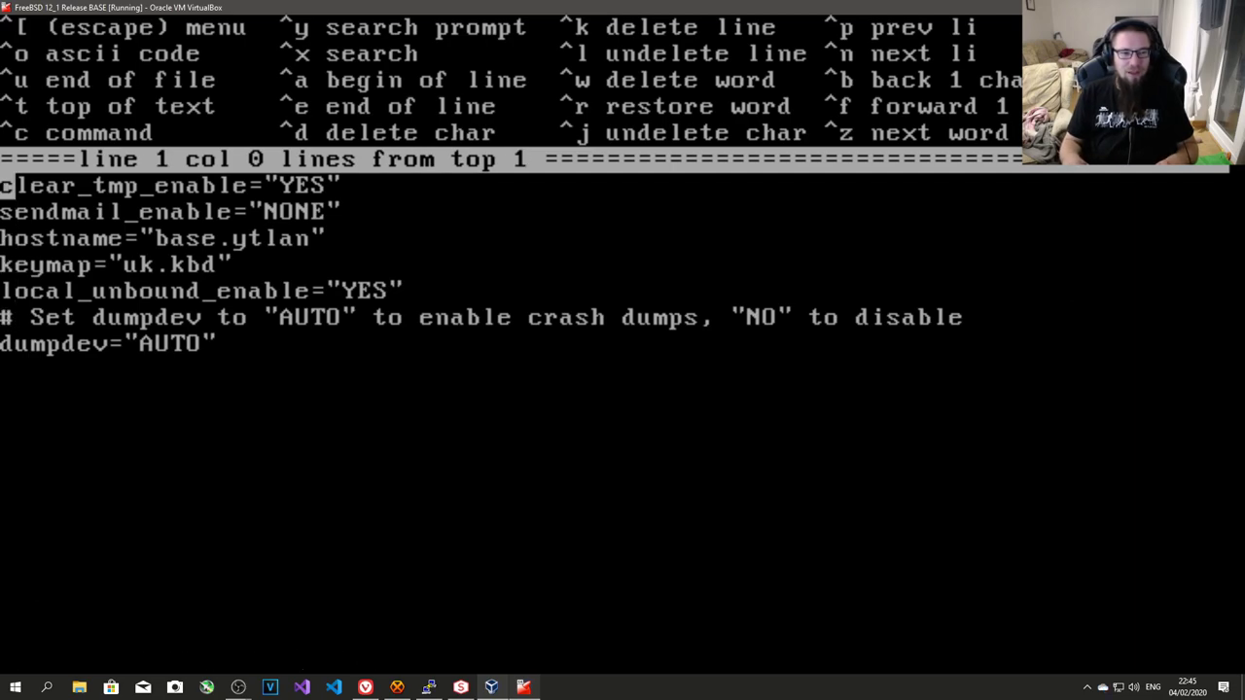
pyautogui.press('Down')
pyautogui.press('Down')
pyautogui.press('Down')
pyautogui.press('Down')
pyautogui.press('Down')
pyautogui.press('Down')
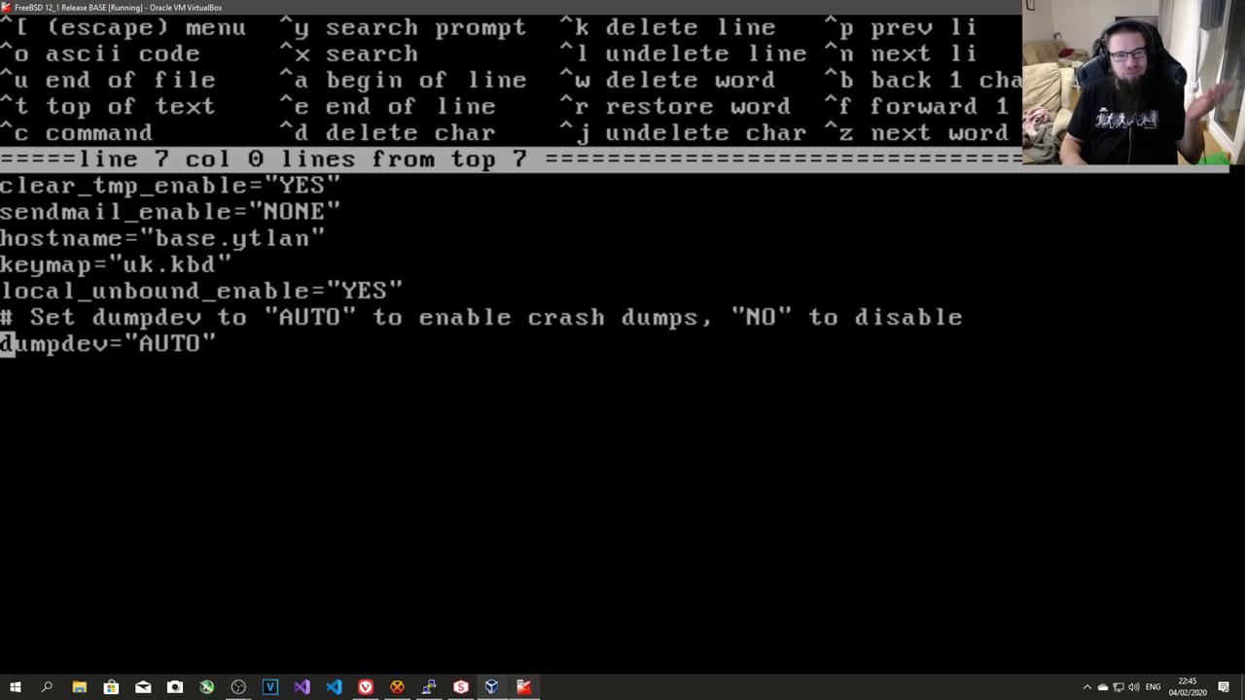
pyautogui.press('Up')
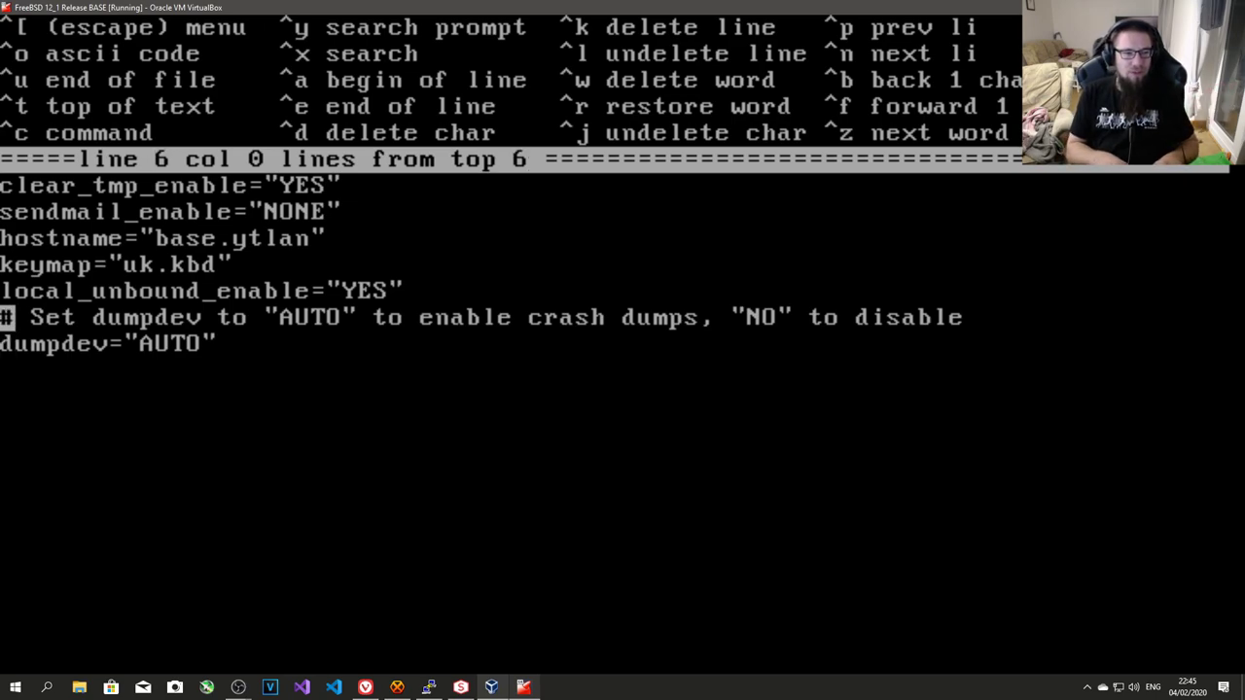
pyautogui.hotkey('ctrl', 'k')
# - Add a '# Base daemon configuration' heading at the top and move sendmail_enable beneath it
pyautogui.press('Up')
pyautogui.press('Up')
pyautogui.press('Up')
pyautogui.press('Up')
pyautogui.press('Up')
pyautogui.press('Return')
pyautogui.press('Return')
pyautogui.press('Up')
pyautogui.press('Up')
pyautogui.write('# Bas')
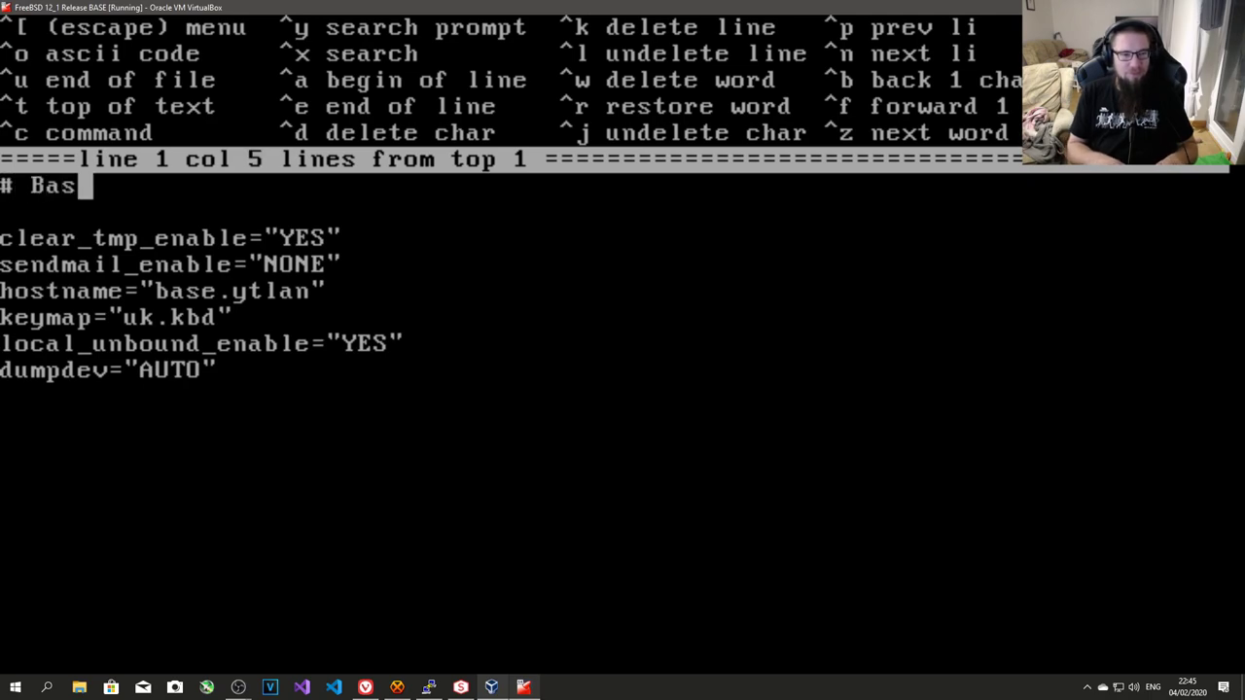
pyautogui.write('e daemon configu')
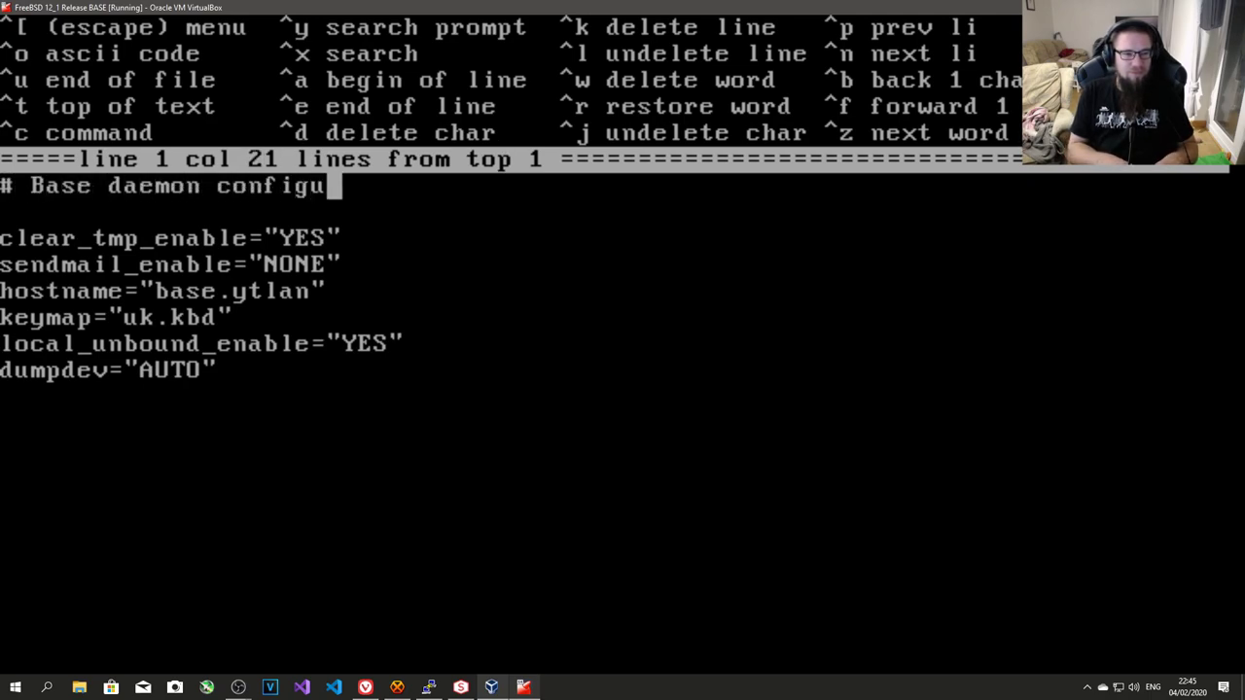
pyautogui.write('ration')
pyautogui.press('Down')
pyautogui.press('Down')
pyautogui.press('Down')
pyautogui.press('Down')
pyautogui.press('Down')
pyautogui.press('Up')
pyautogui.press('Up')
pyautogui.hotkey('ctrl', 'k')
pyautogui.press('Up')
pyautogui.press('Up')
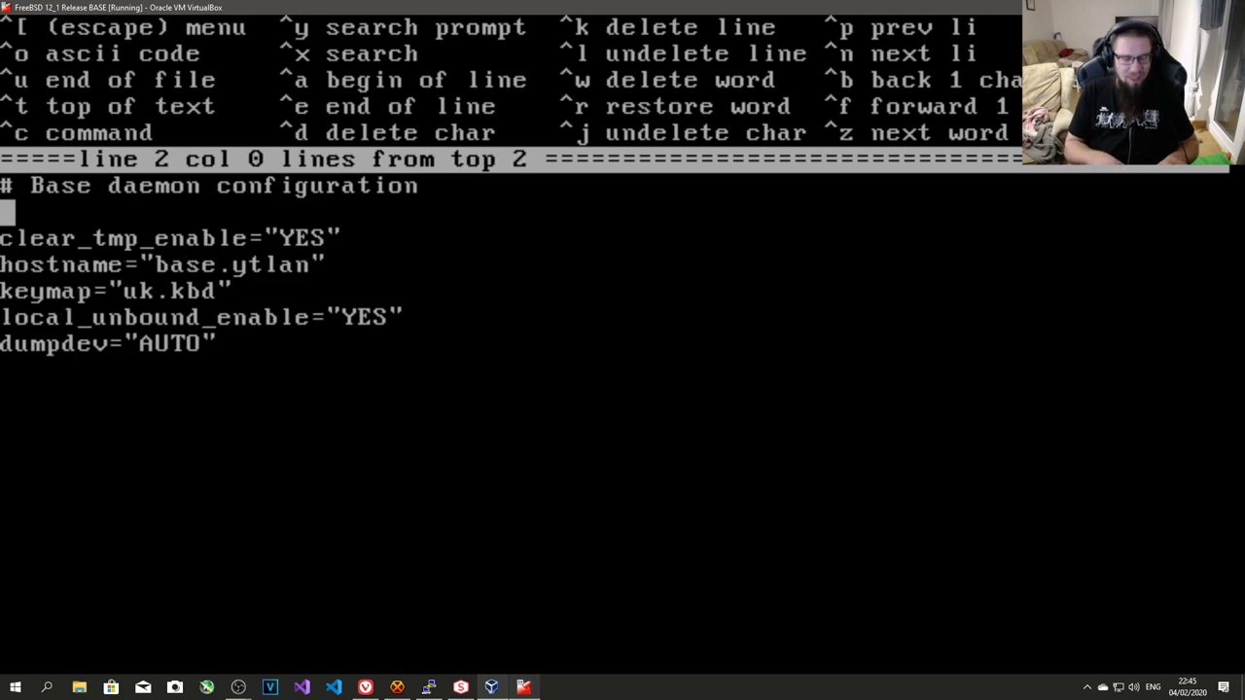
pyautogui.hotkey('ctrl', 'l')
pyautogui.press('Down')
pyautogui.hotkey('ctrl', 'k')
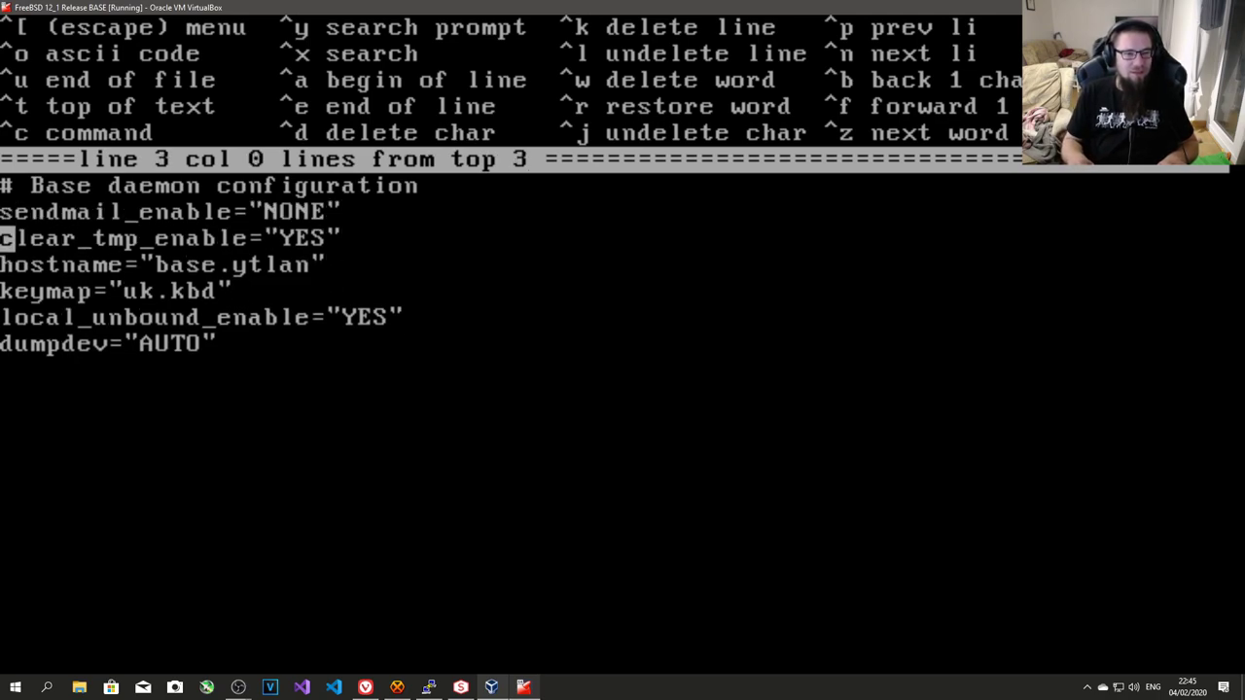
# - Rename the top heading to '# Base system configuration'
pyautogui.press('Up')
pyautogui.press('Up')
pyautogui.press('Right')
pyautogui.press('Right')
pyautogui.press('Right')
pyautogui.press('Right')
pyautogui.press('Right')
pyautogui.press('Right')
pyautogui.press('Right')
pyautogui.press('Right')
pyautogui.press('Right')
pyautogui.press('Right')
pyautogui.press('Right')
pyautogui.press('Right')
pyautogui.press('Right')
pyautogui.press('Left')
pyautogui.press('Left')
pyautogui.press('Right')
pyautogui.press('Right')
pyautogui.press('BackSpace')
pyautogui.press('BackSpace')
pyautogui.press('BackSpace')
pyautogui.press('BackSpace')
pyautogui.press('BackSpace')
pyautogui.press('BackSpace')
pyautogui.press('BackSpace')
pyautogui.write('sy')
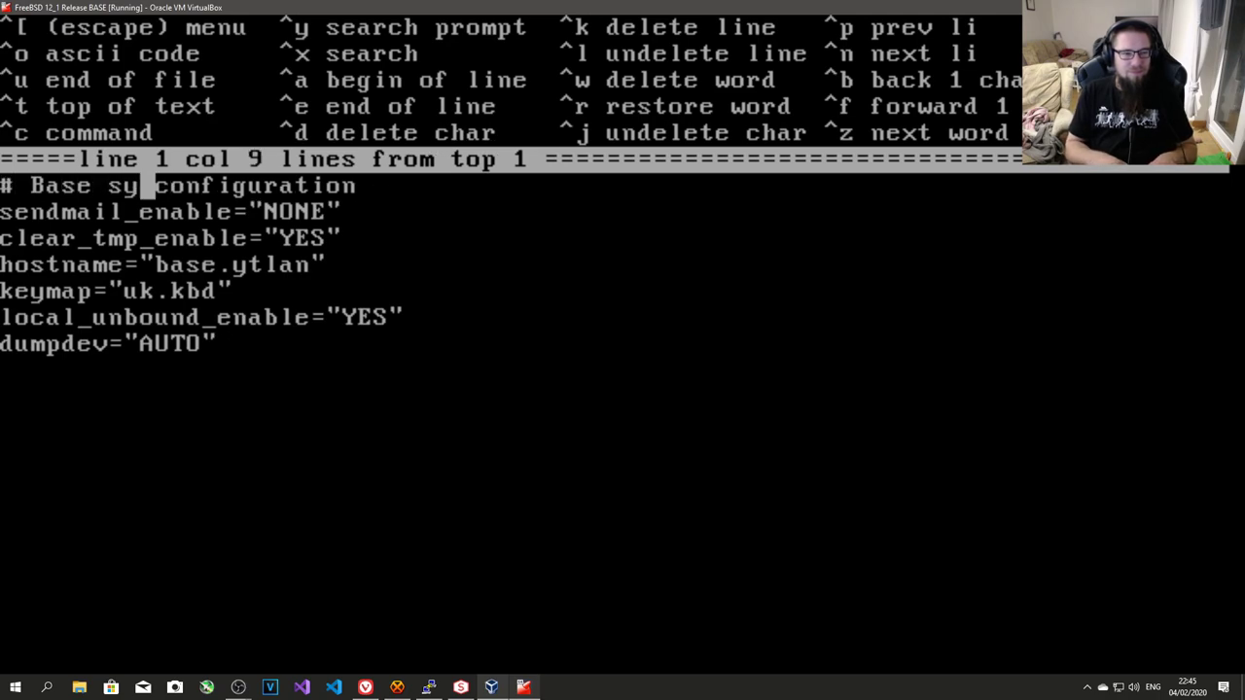
pyautogui.write('stem')
# - Add a '# Network configuration' heading after the clear_tmp_enable line
pyautogui.press('Down')
pyautogui.press('Down')
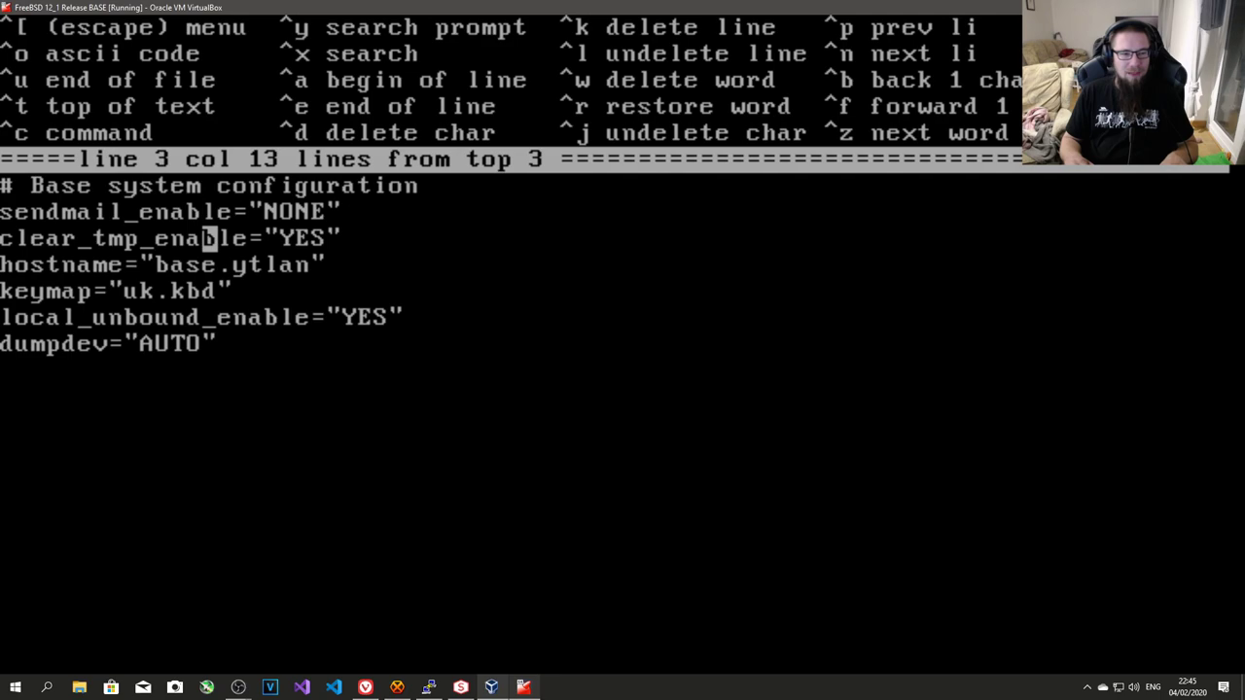
pyautogui.press('End')
pyautogui.press('Return')
pyautogui.press('Return')
pyautogui.write('# Ba')
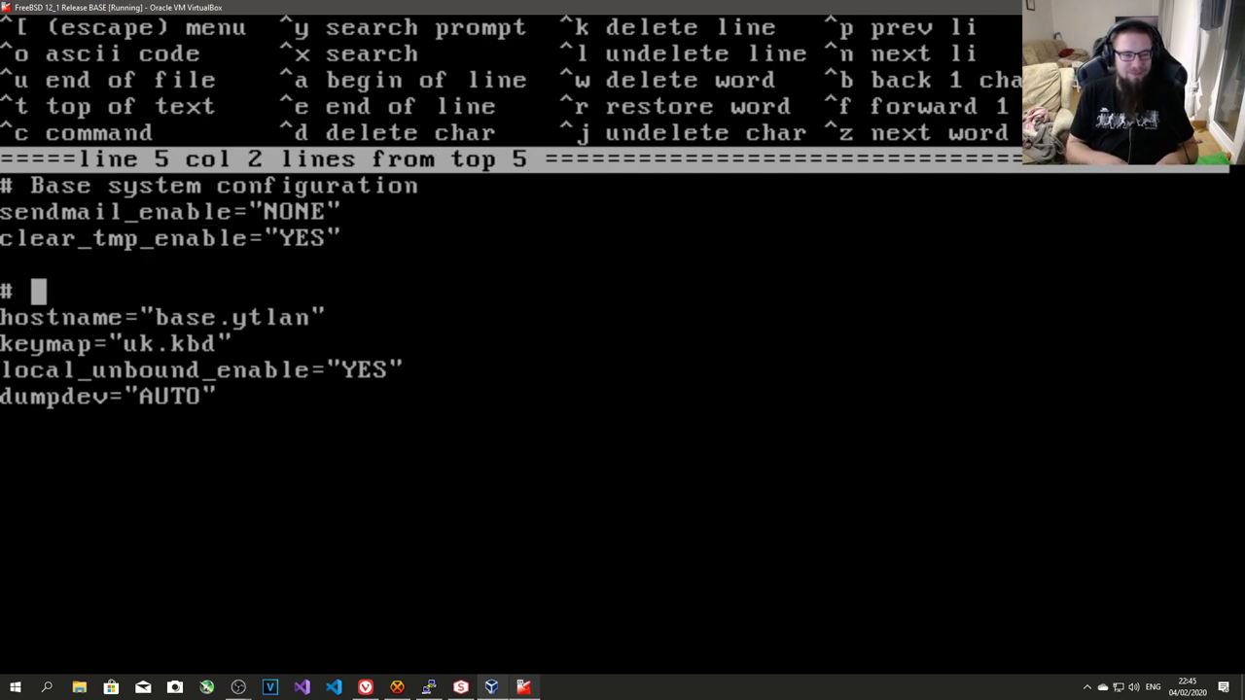
pyautogui.press('BackSpace')
pyautogui.press('BackSpace')
pyautogui.write('Netwok')
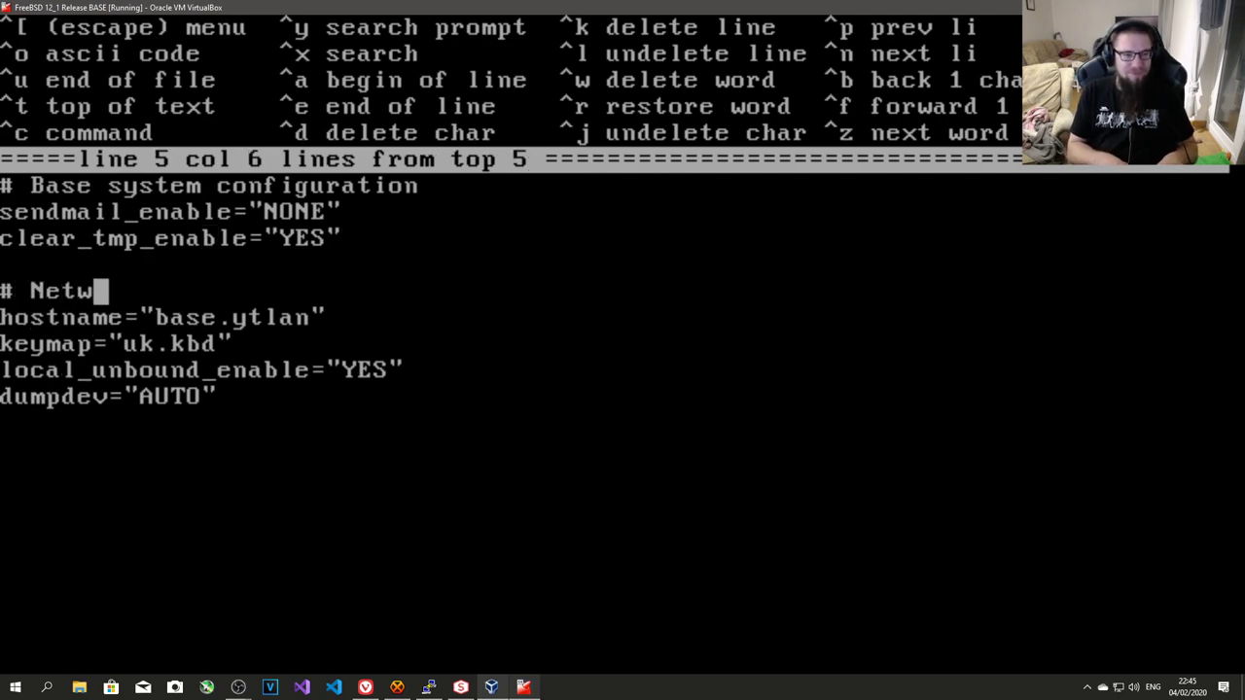
pyautogui.press('BackSpace')
pyautogui.write('rk fcon')
pyautogui.press('BackSpace')
pyautogui.press('BackSpace')
pyautogui.press('BackSpace')
pyautogui.press('BackSpace')
pyautogui.write('configuration')
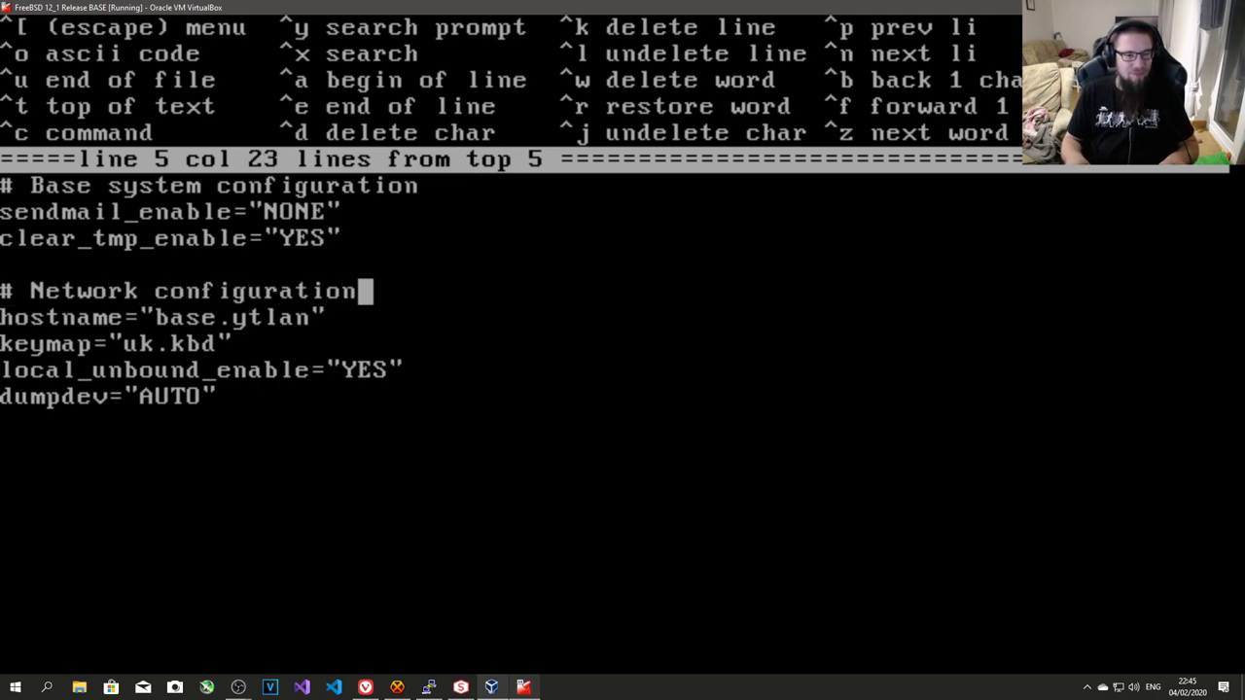
# - Move the keymap line up under the base system settings
pyautogui.press('Down')
pyautogui.press('Down')
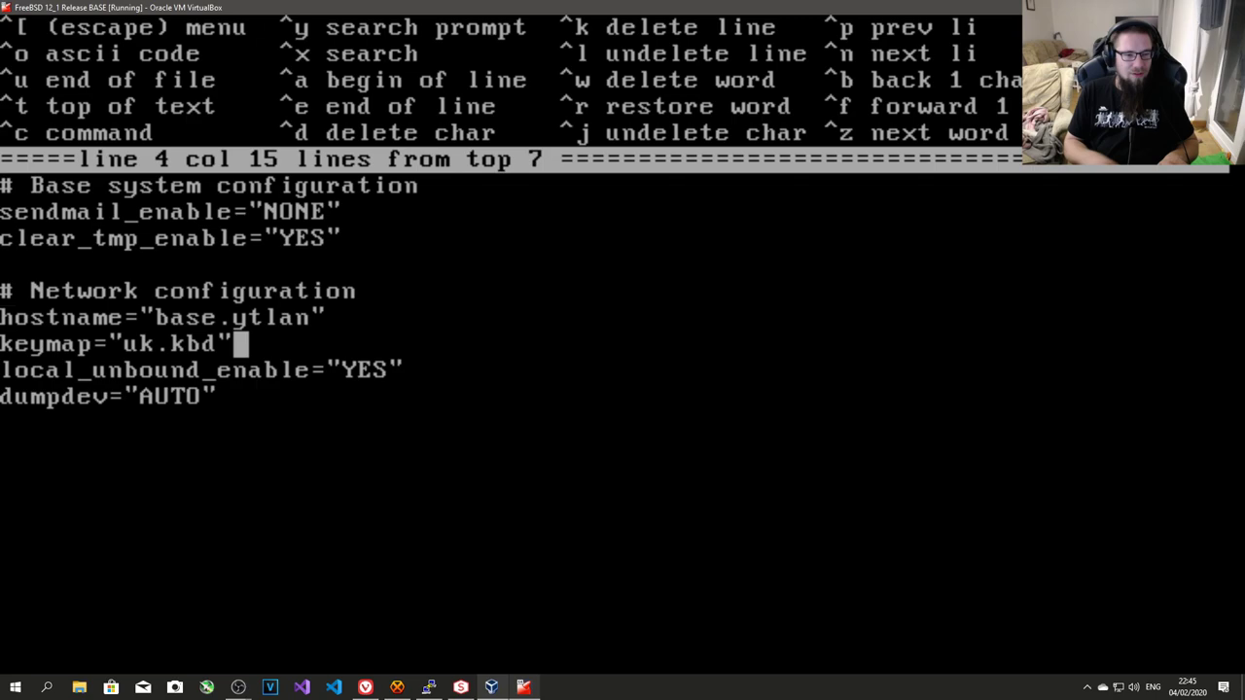
pyautogui.hotkey('ctrl', 'k')
pyautogui.press('Up')
pyautogui.press('Up')
pyautogui.press('Up')
pyautogui.hotkey('ctrl', 'l')
pyautogui.press('Down')
pyautogui.press('Down')
pyautogui.press('Down')
pyautogui.press('Down')
# - Insert a '# Base daemon configuration' heading above local_unbound_enable
pyautogui.press('Return')
pyautogui.press('Up')
pyautogui.write('# B')
pyautogui.press('BackSpace')
pyautogui.write('Base daemon ')
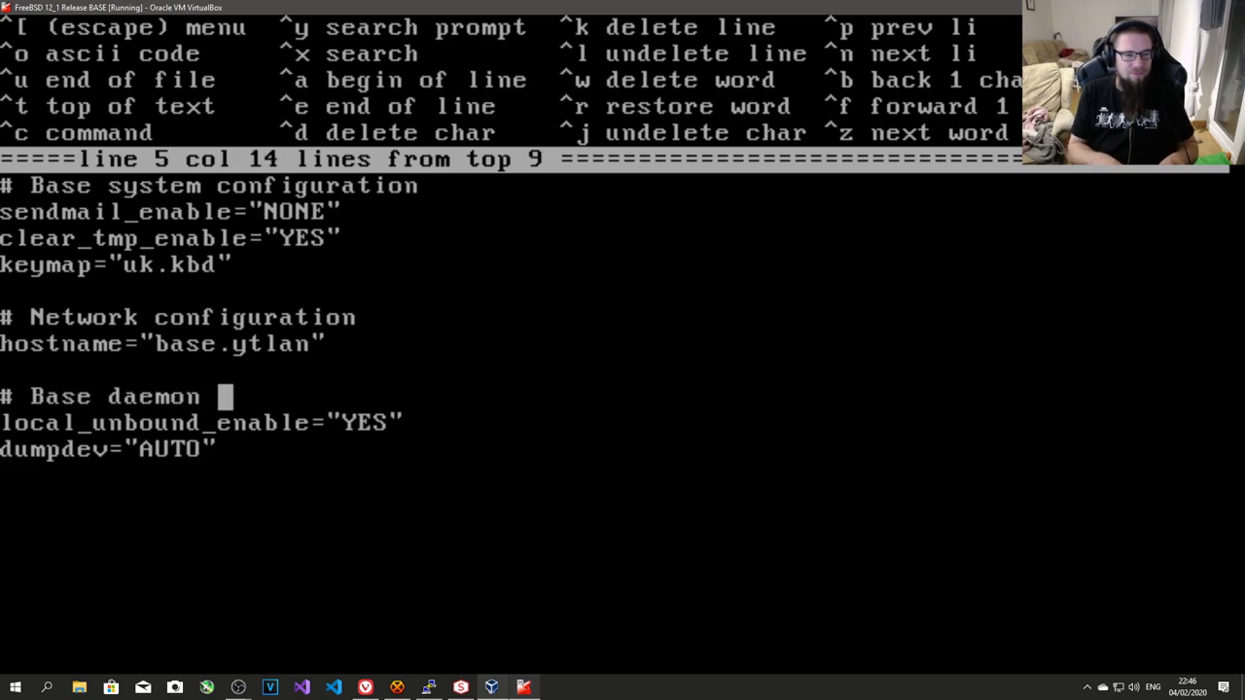
pyautogui.write('configurationb')
pyautogui.press('BackSpace')
# - Move the dumpdev line under the base system settings and save rc.conf on exit
pyautogui.press('Down')
pyautogui.press('Down')
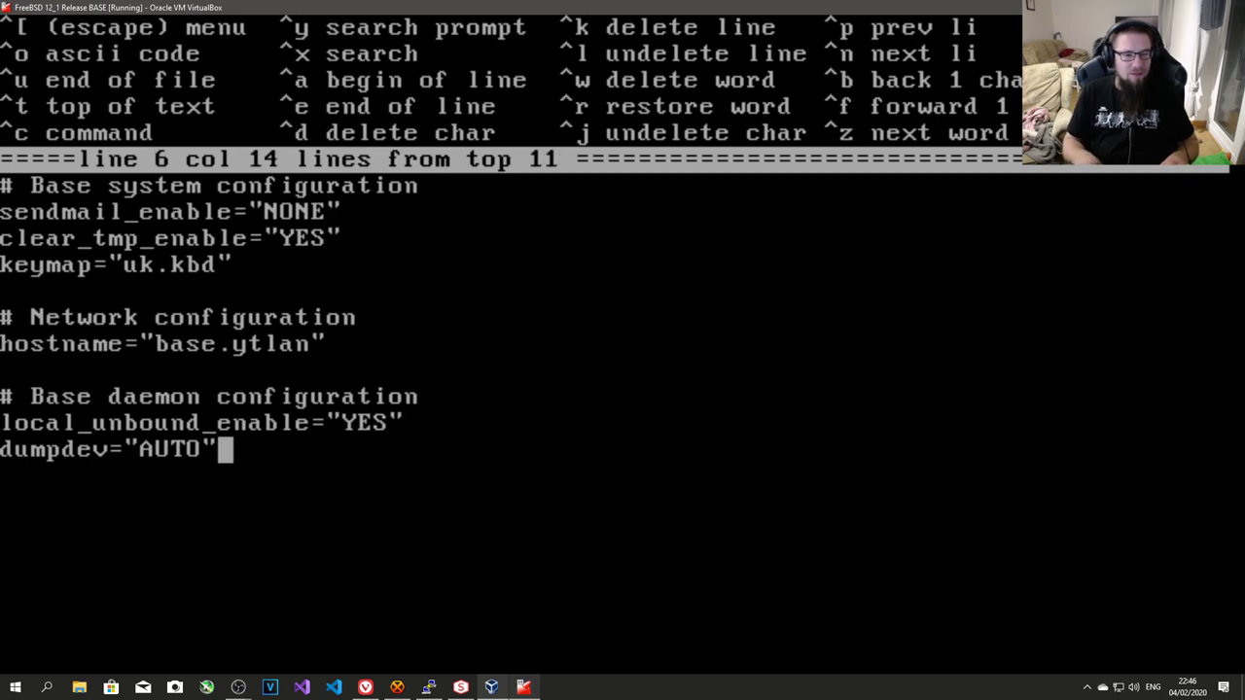
pyautogui.press('Home')
pyautogui.hotkey('ctrl', 'k')
pyautogui.press('Up')
pyautogui.press('Up')
pyautogui.press('Up')
pyautogui.press('Up')
pyautogui.press('Up')
pyautogui.press('Up')
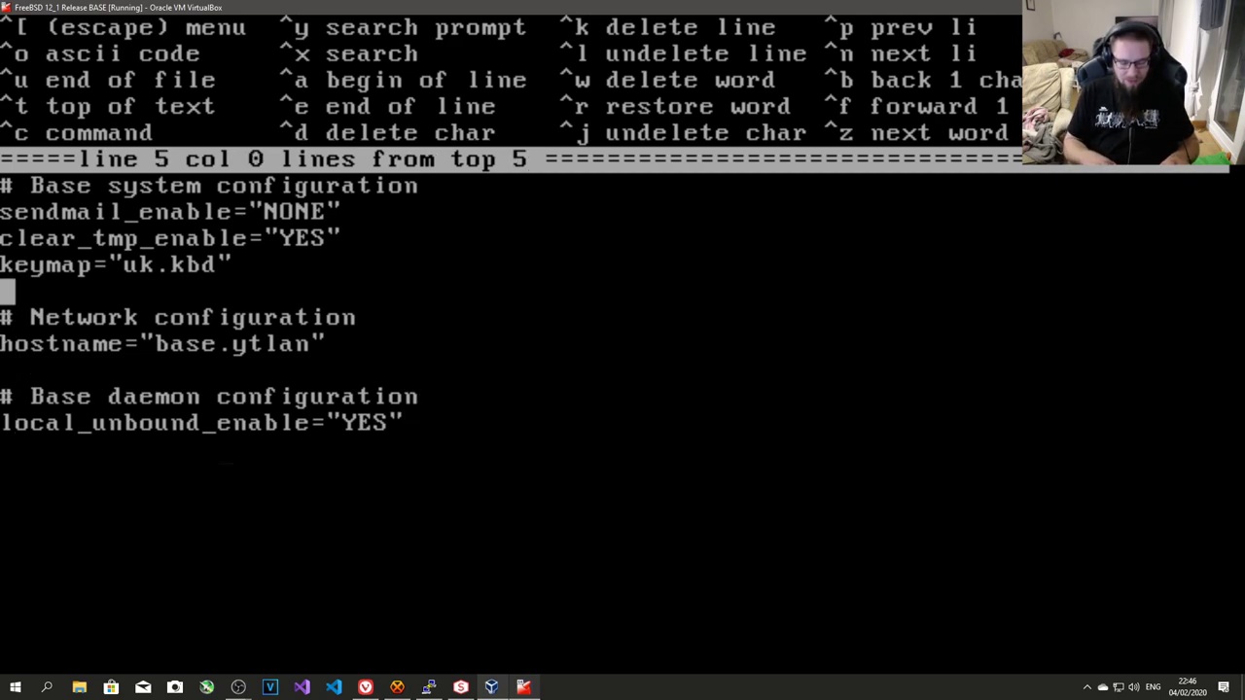
pyautogui.hotkey('ctrl', 'l')
pyautogui.press('Down')
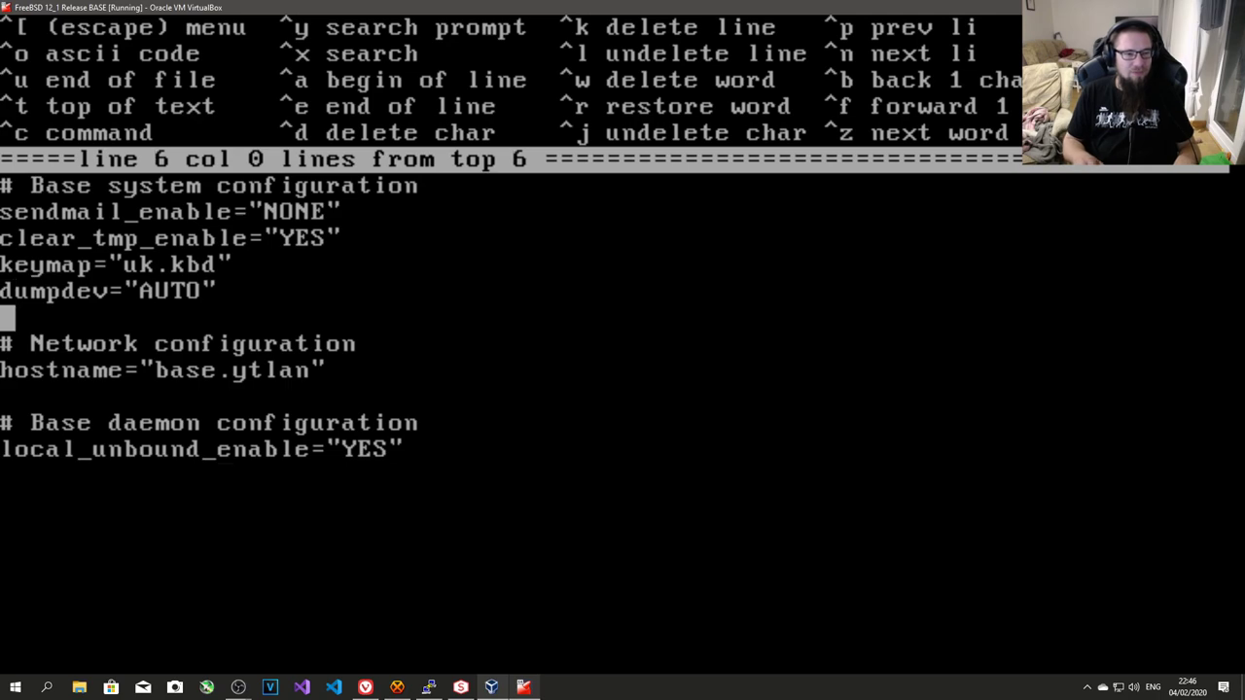
pyautogui.press('Escape')
pyautogui.press('a')
pyautogui.press('a')
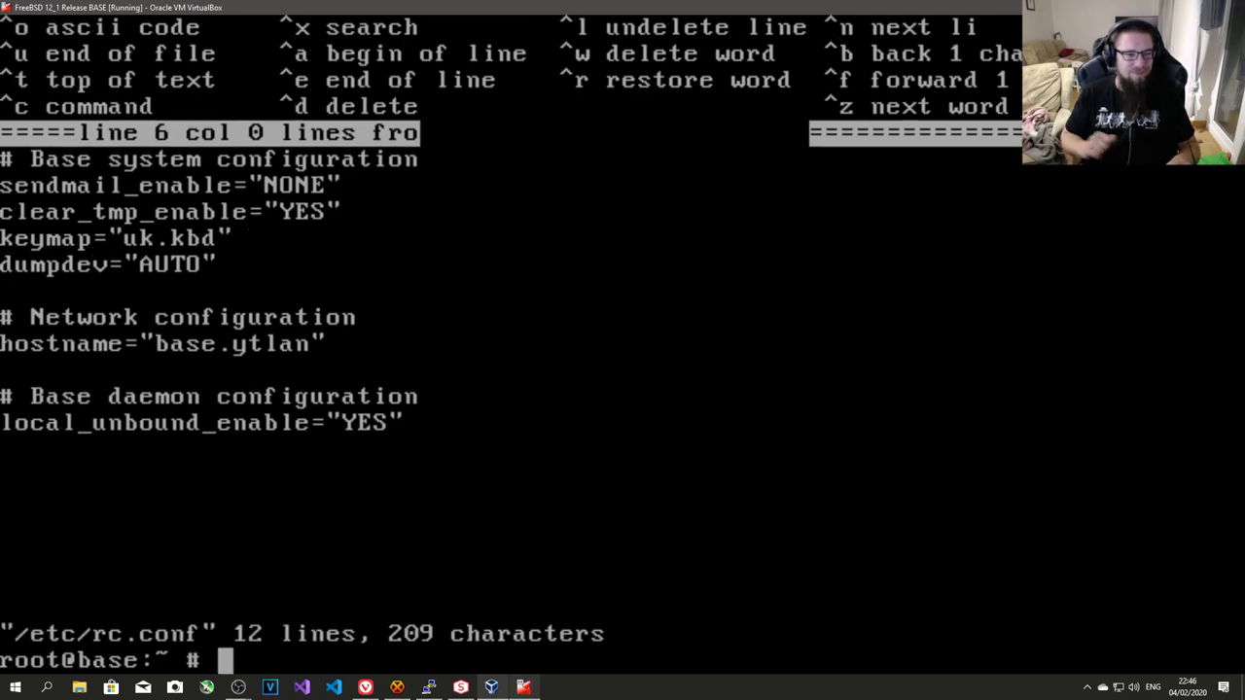
# - Open /etc/login.conf in the ee editor
pyautogui.write('ee /etc/l')
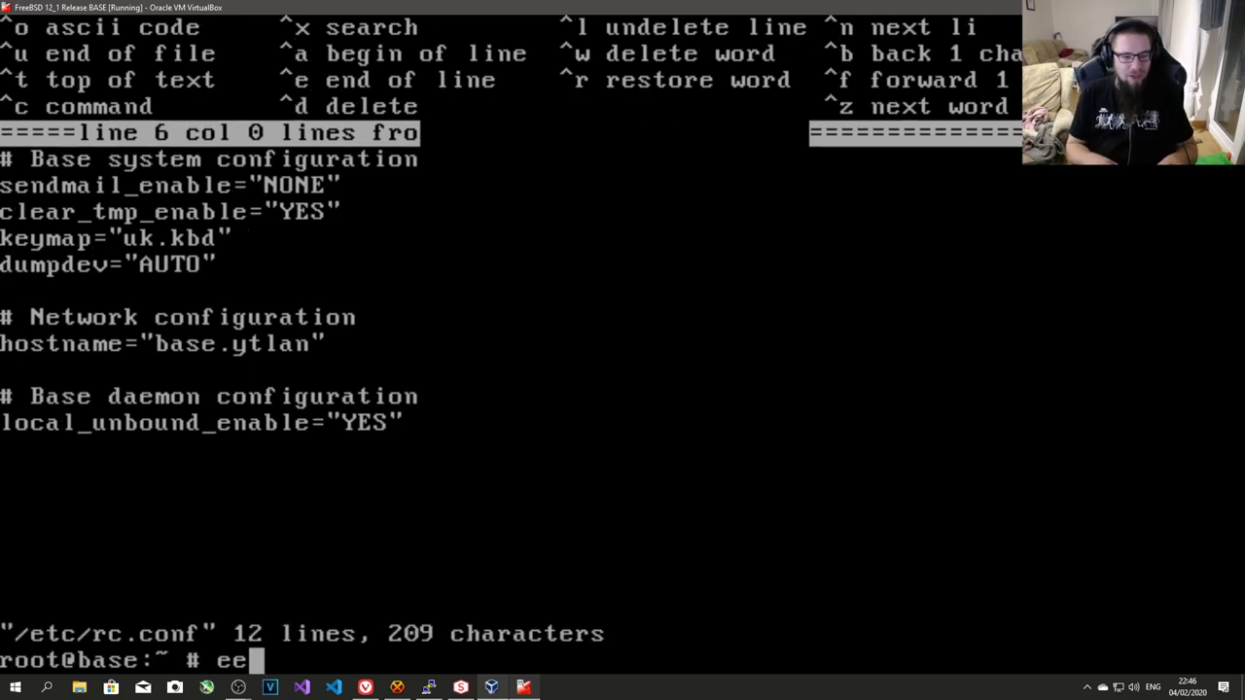
pyautogui.write('o')
pyautogui.press('Tab')
pyautogui.write('ca')
pyautogui.press('BackSpace')
pyautogui.press('BackSpace')
pyautogui.press('BackSpace')
pyautogui.press('BackSpace')
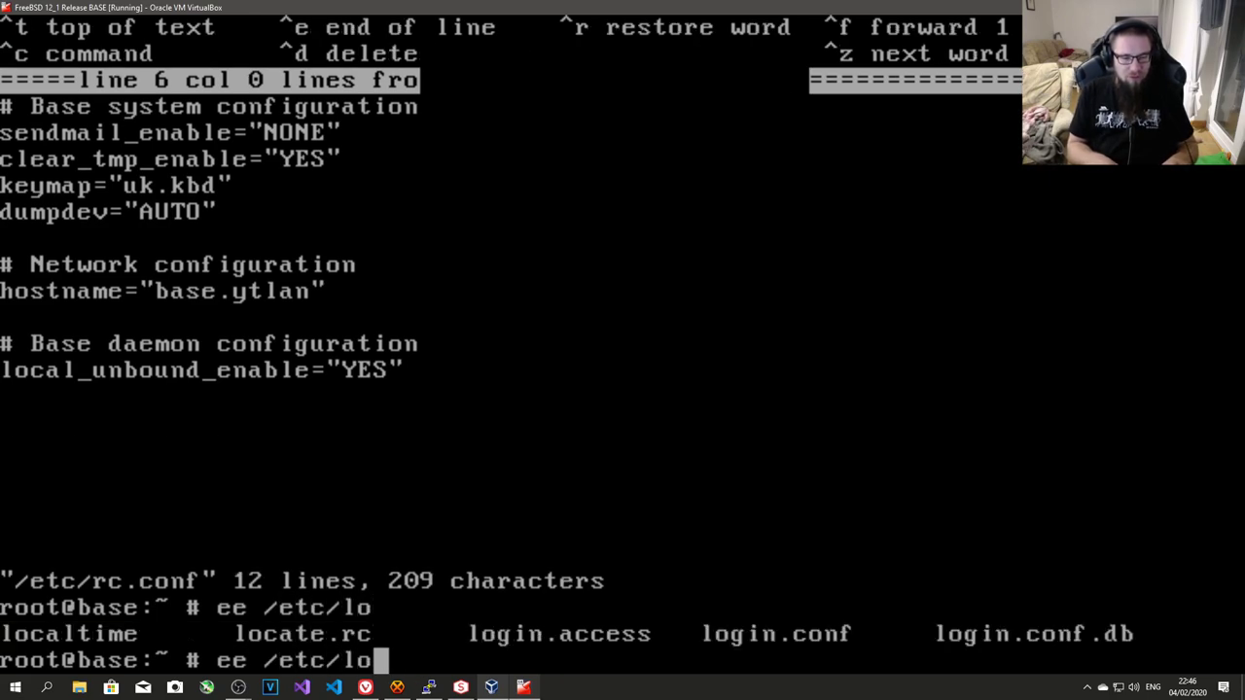
pyautogui.write('login.conf')
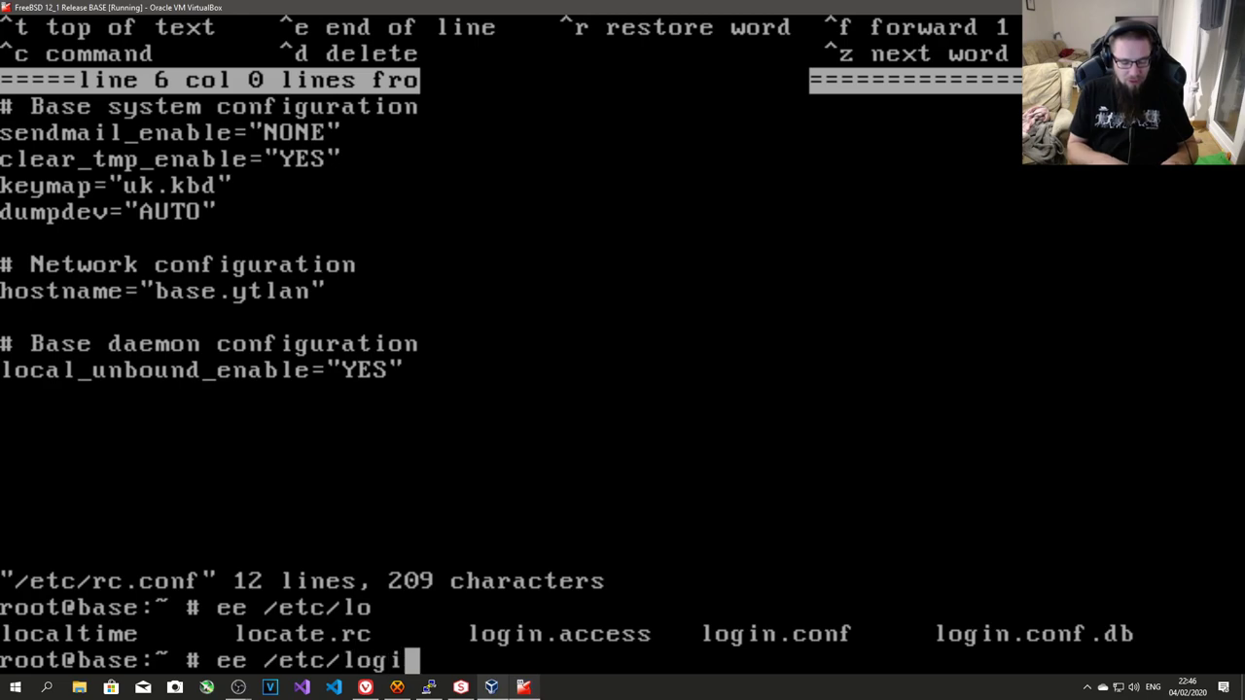
pyautogui.press('Return')
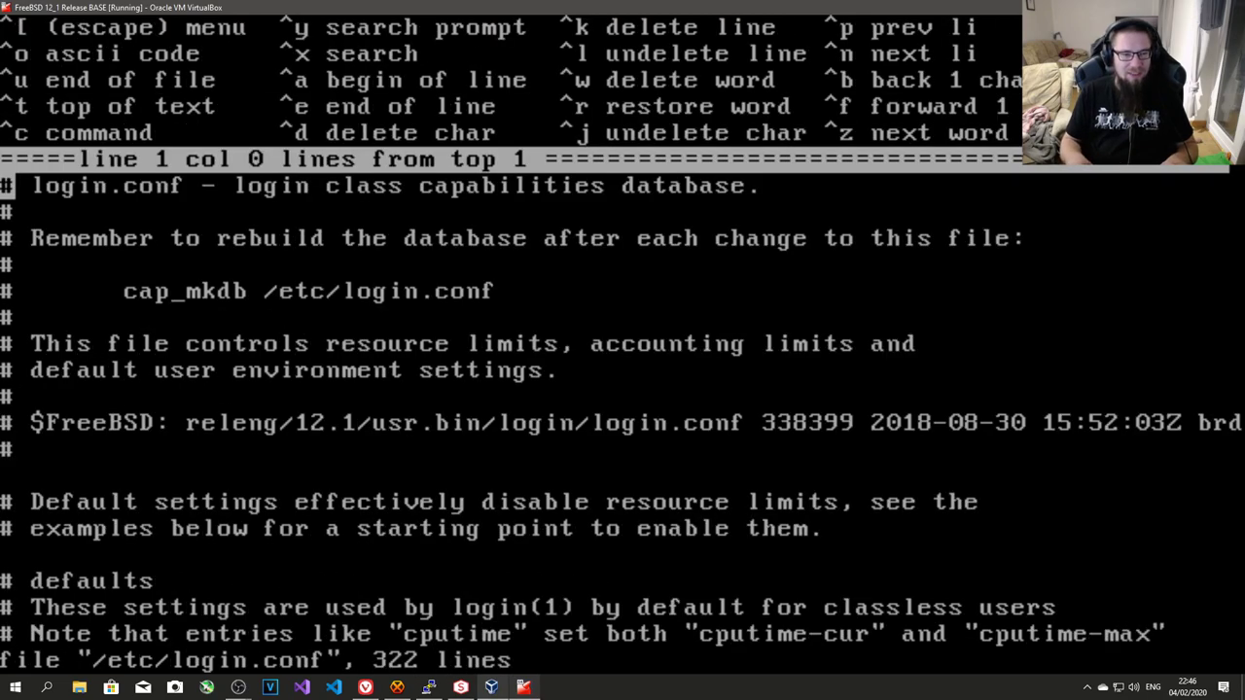
# - Continue the umask=022 line and add ':charset=UTF-8:\' to the default class
pyautogui.press('Down')
pyautogui.press('Down')
pyautogui.press('Down')
pyautogui.press('Down')
pyautogui.press('Down')
pyautogui.press('Down')
pyautogui.press('Down')
pyautogui.press('Down')
pyautogui.press('Down')
pyautogui.press('Down')
pyautogui.press('Down')
pyautogui.press('Down')
pyautogui.press('Down')
pyautogui.press('Down')
pyautogui.press('Down')
pyautogui.press('Down')
pyautogui.press('Down')
pyautogui.press('Down')
pyautogui.press('Down')
pyautogui.press('Down')
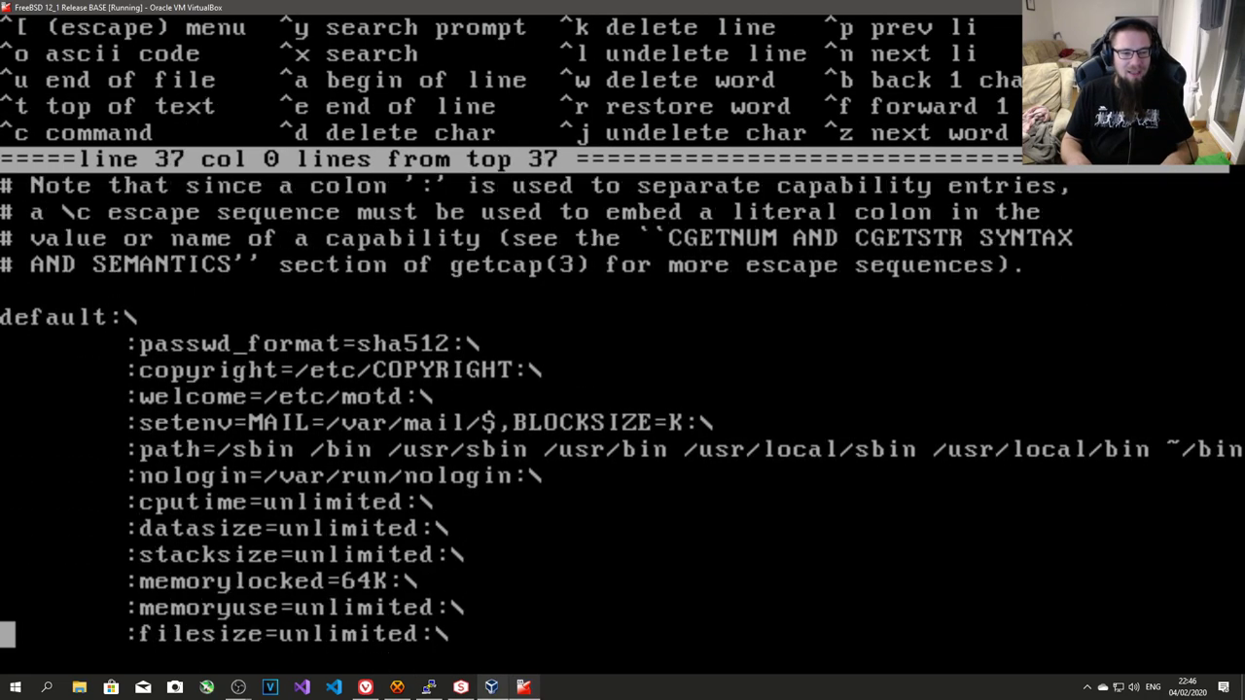
pyautogui.press('Down')
pyautogui.press('Down')
pyautogui.press('Down')
pyautogui.press('Down')
pyautogui.press('Down')
pyautogui.press('Down')
pyautogui.press('Down')
pyautogui.press('Down')
pyautogui.press('Down')
pyautogui.press('Down')
pyautogui.press('Down')
pyautogui.press('Down')
pyautogui.press('Down')
pyautogui.press('Down')
pyautogui.press('Down')
pyautogui.press('Down')
pyautogui.press('Down')
pyautogui.press('Down')
pyautogui.press('Down')
pyautogui.press('Up')
pyautogui.press('Up')
pyautogui.press('Up')
pyautogui.press('Up')
pyautogui.press('Up')
pyautogui.press('Up')
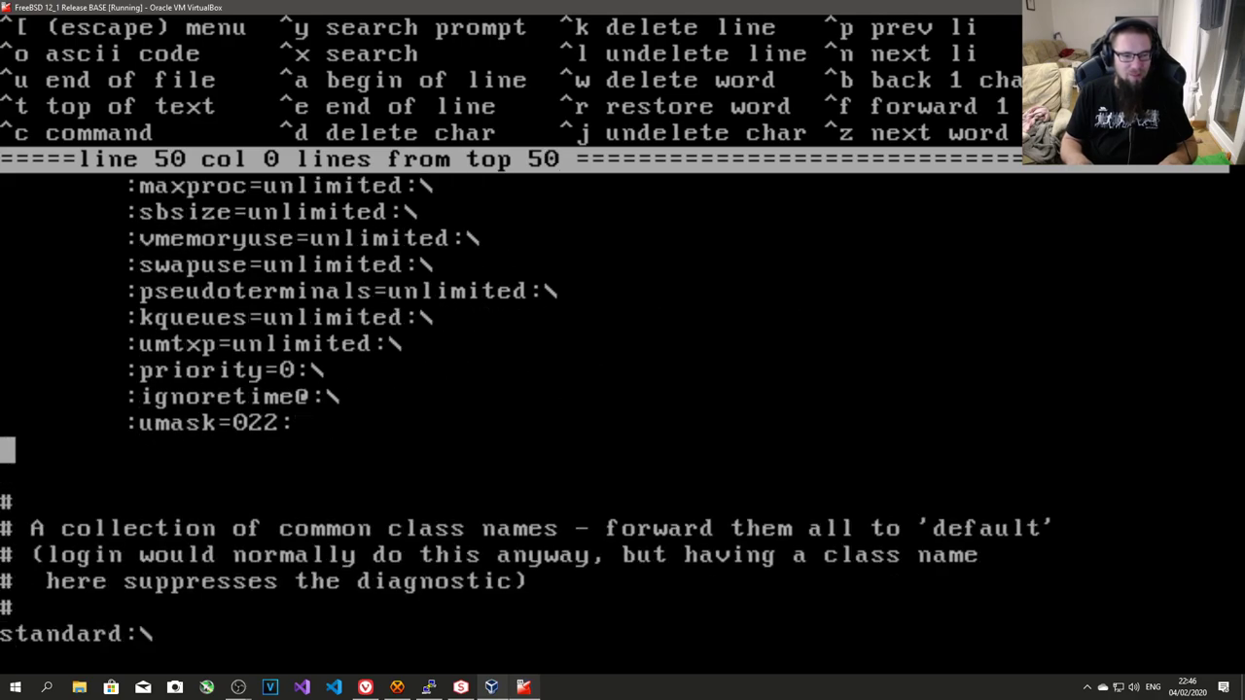
pyautogui.press('Left')
pyautogui.write('\\')
pyautogui.press('Return')
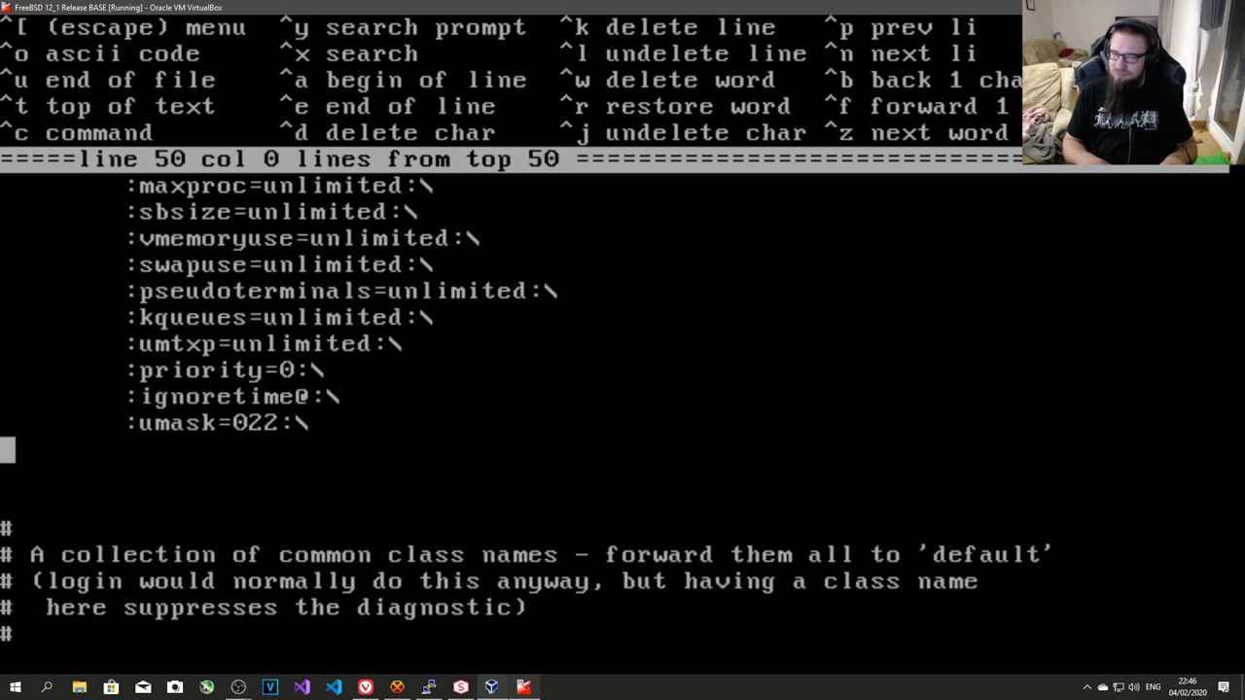
pyautogui.press('Tab')
pyautogui.write(':')
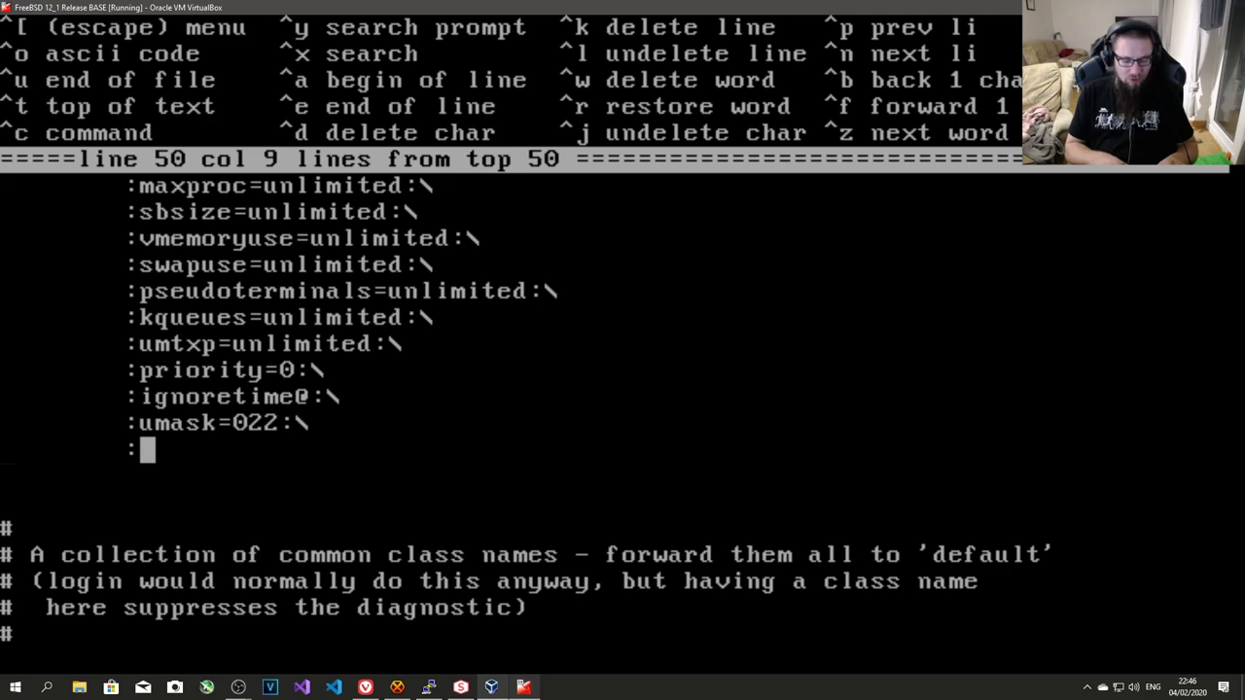
pyautogui.write('charset')
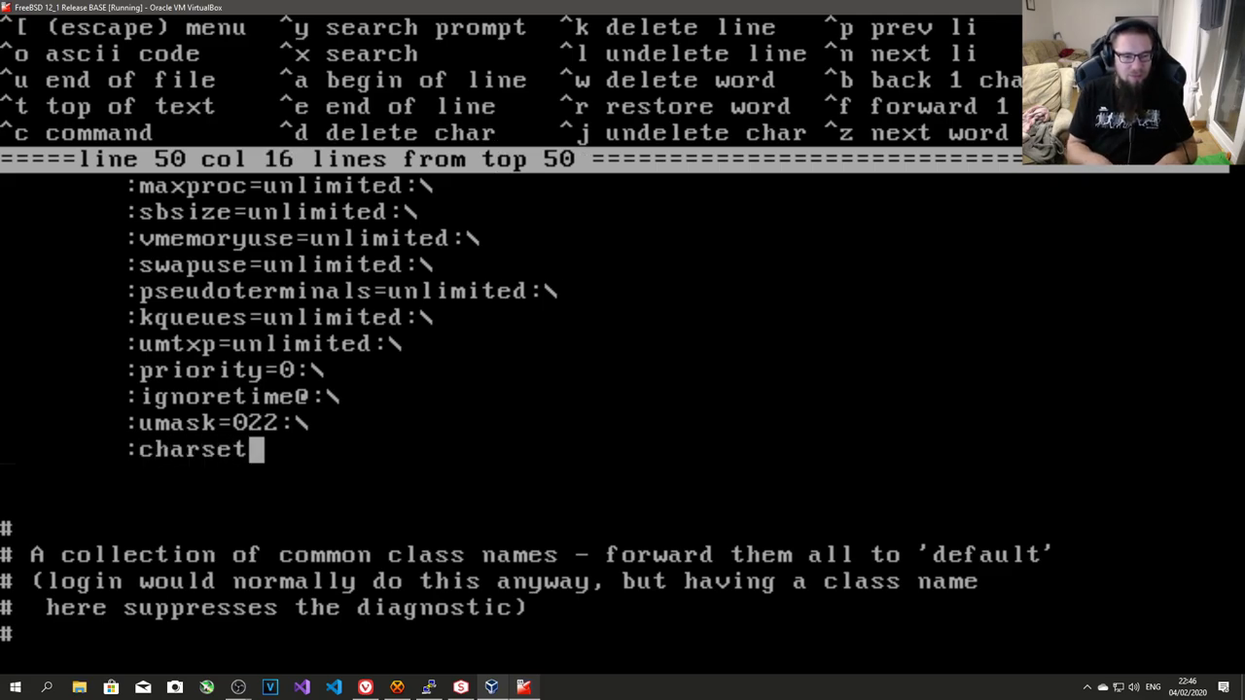
pyautogui.write('=UTF')
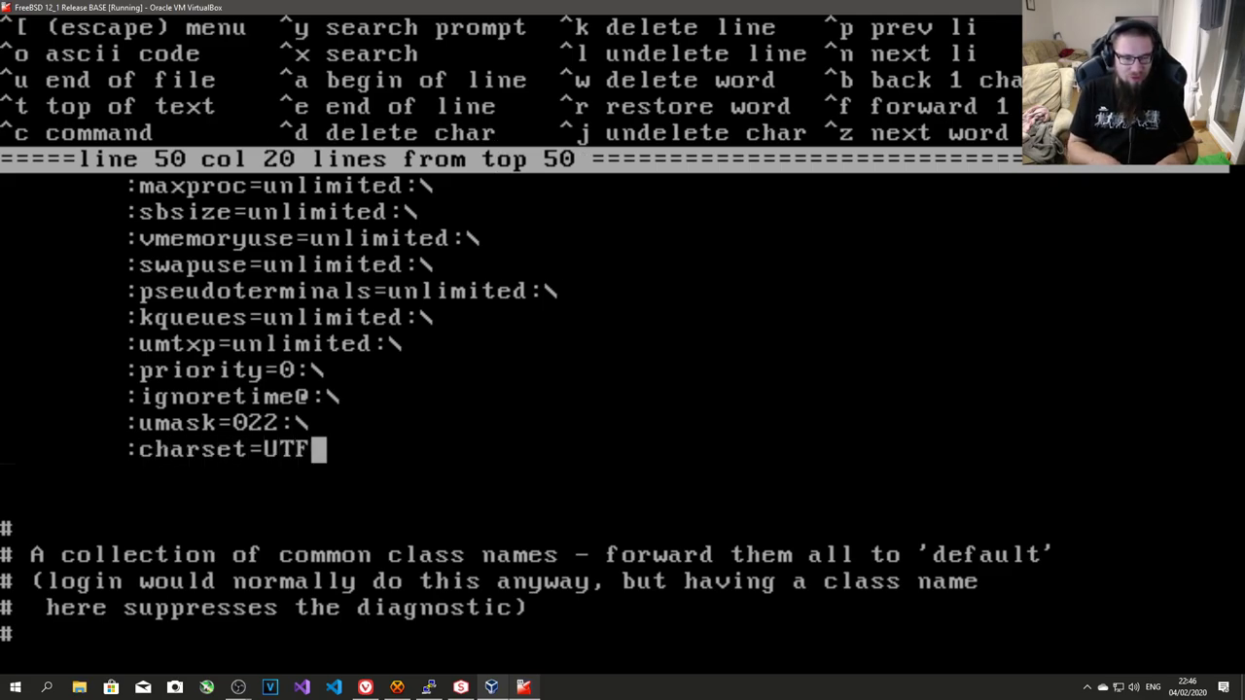
pyautogui.write('-8:\\')
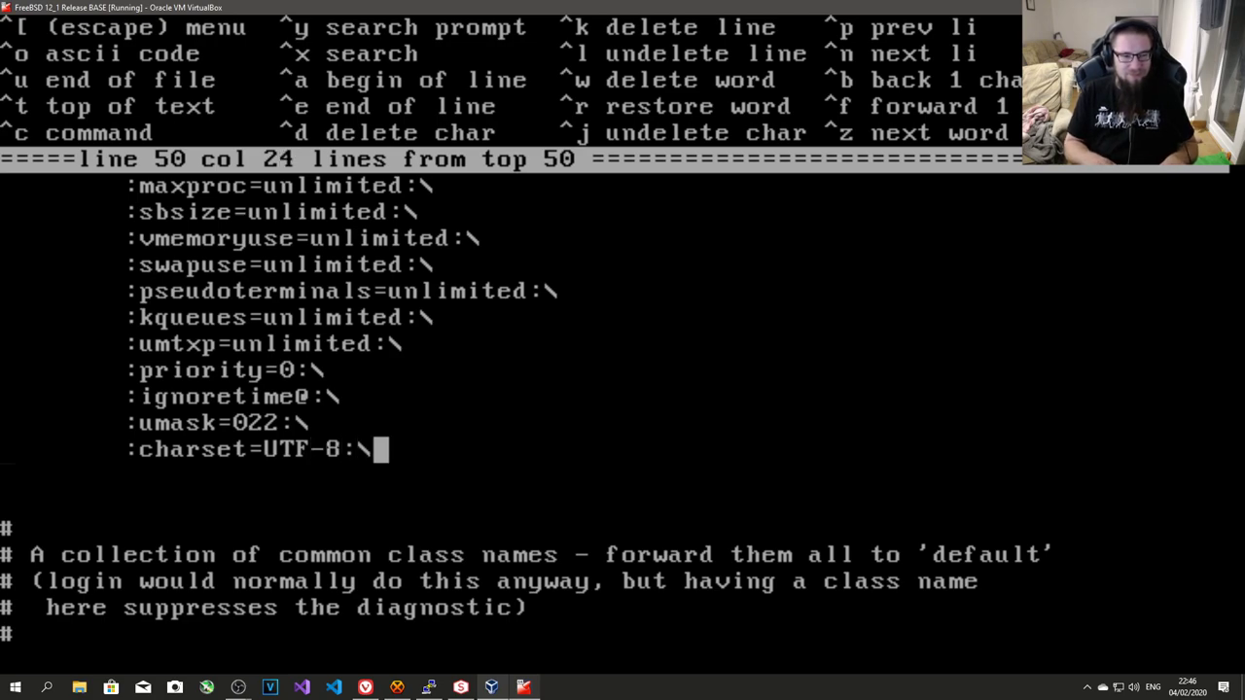
# - Add ':lang=en_GB.UTF-8:' below the charset entry and return to the file's top
pyautogui.press('Return')
pyautogui.write('@')
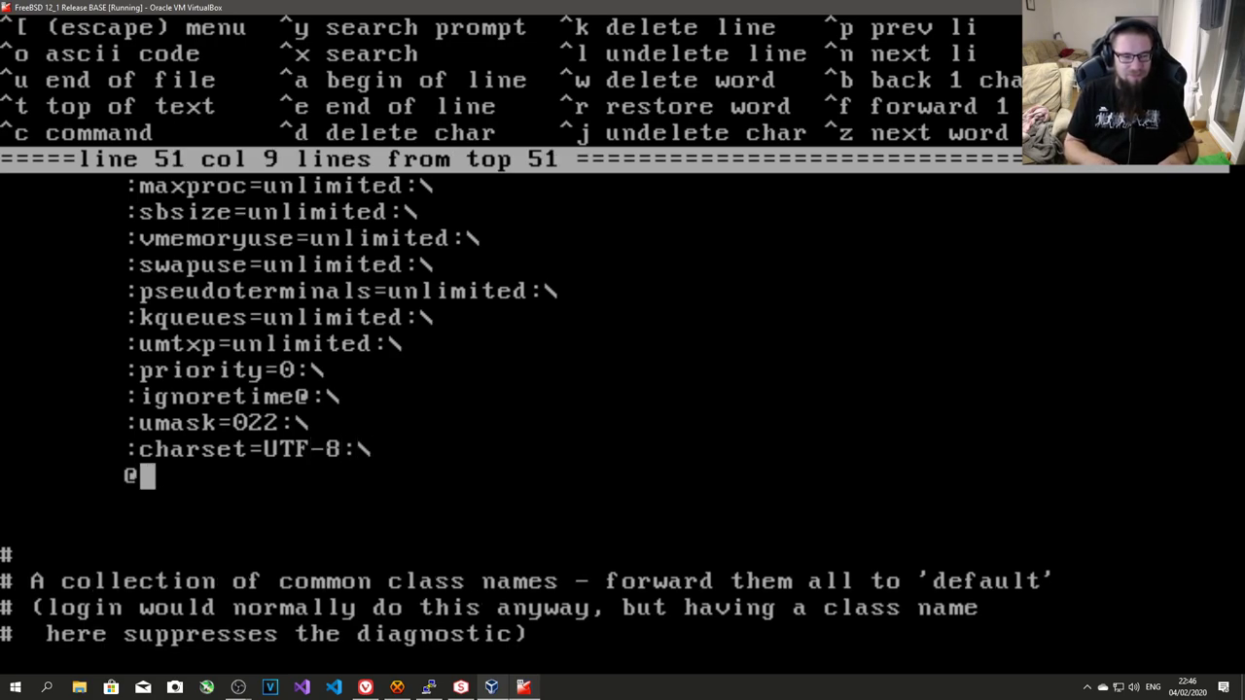
pyautogui.press('BackSpace')
pyautogui.write(':')
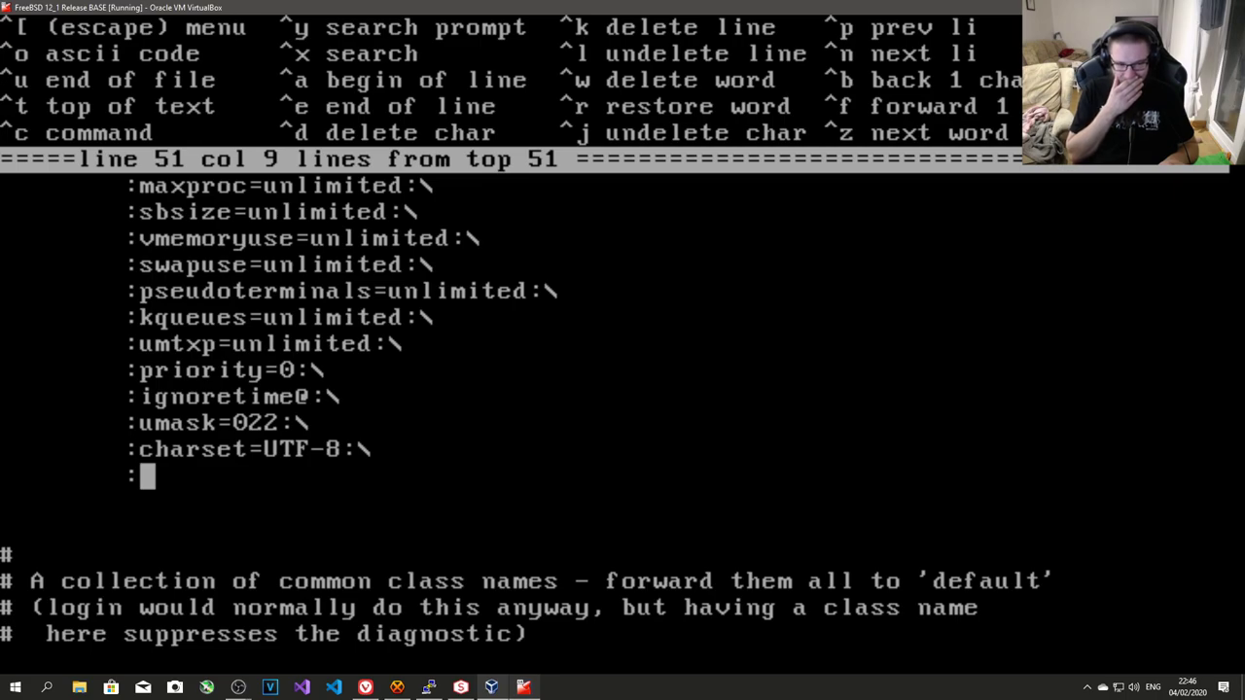
pyautogui.write('locale')
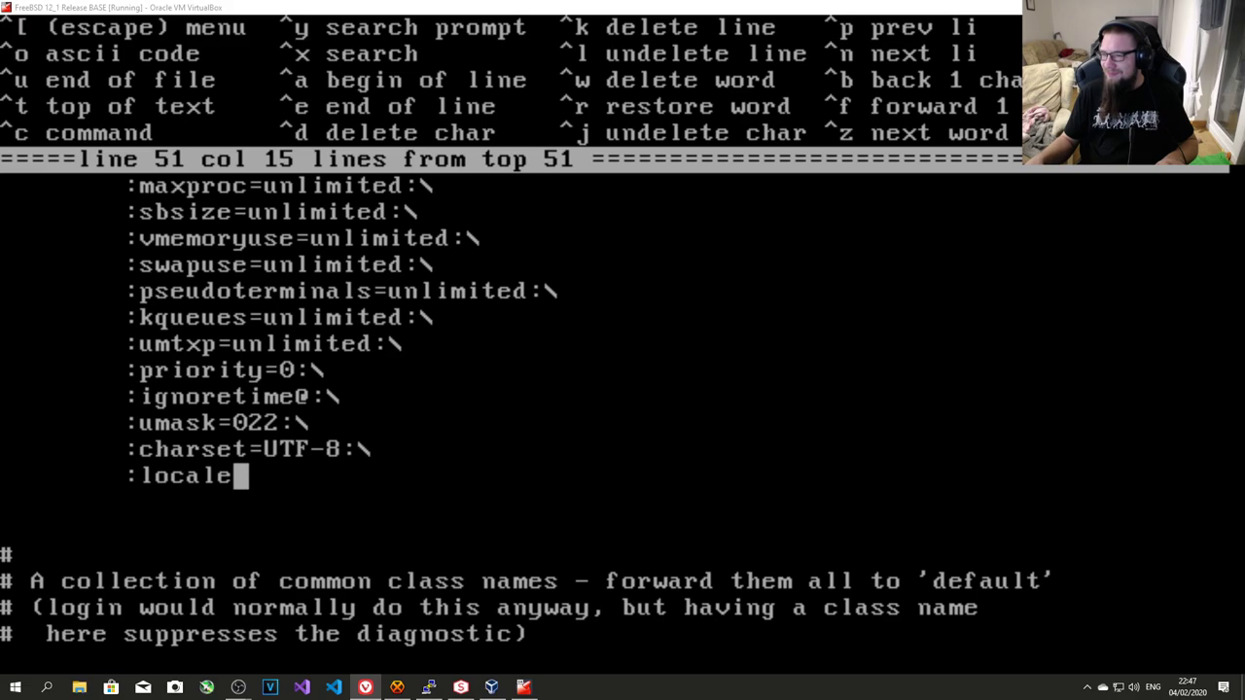
pyautogui.press('BackSpace')
pyautogui.press('BackSpace')
pyautogui.press('BackSpace')
pyautogui.press('BackSpace')
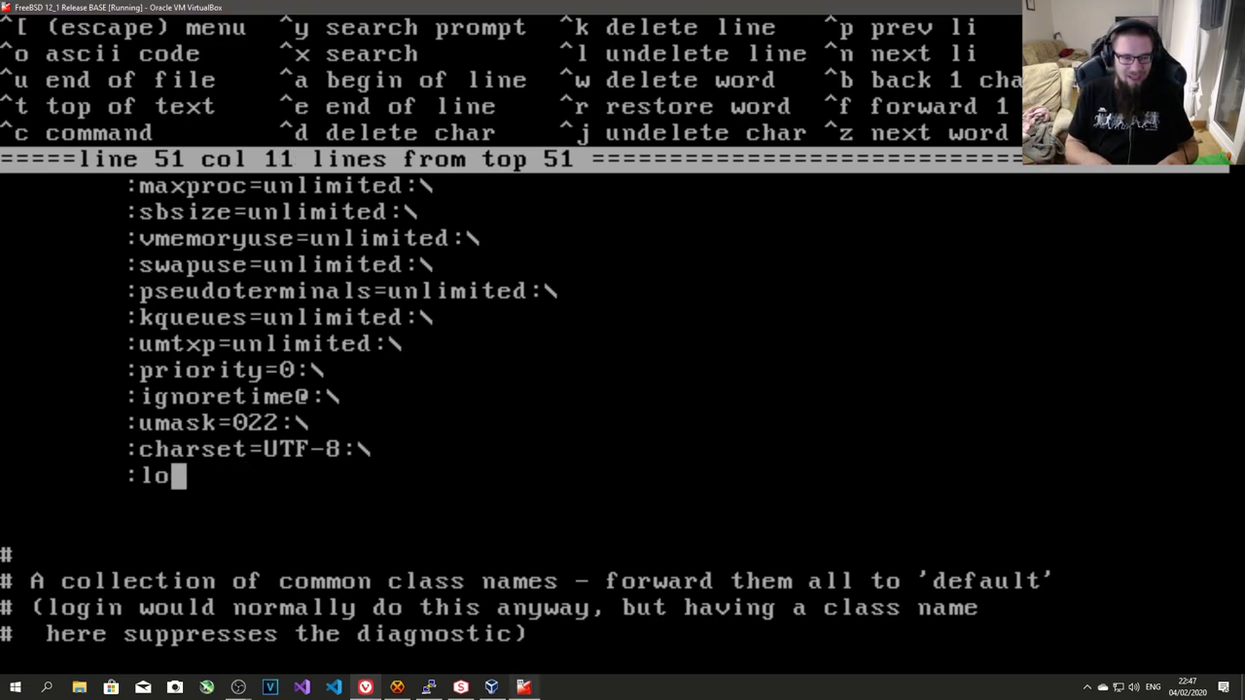
pyautogui.press('BackSpace')
pyautogui.write('ang')
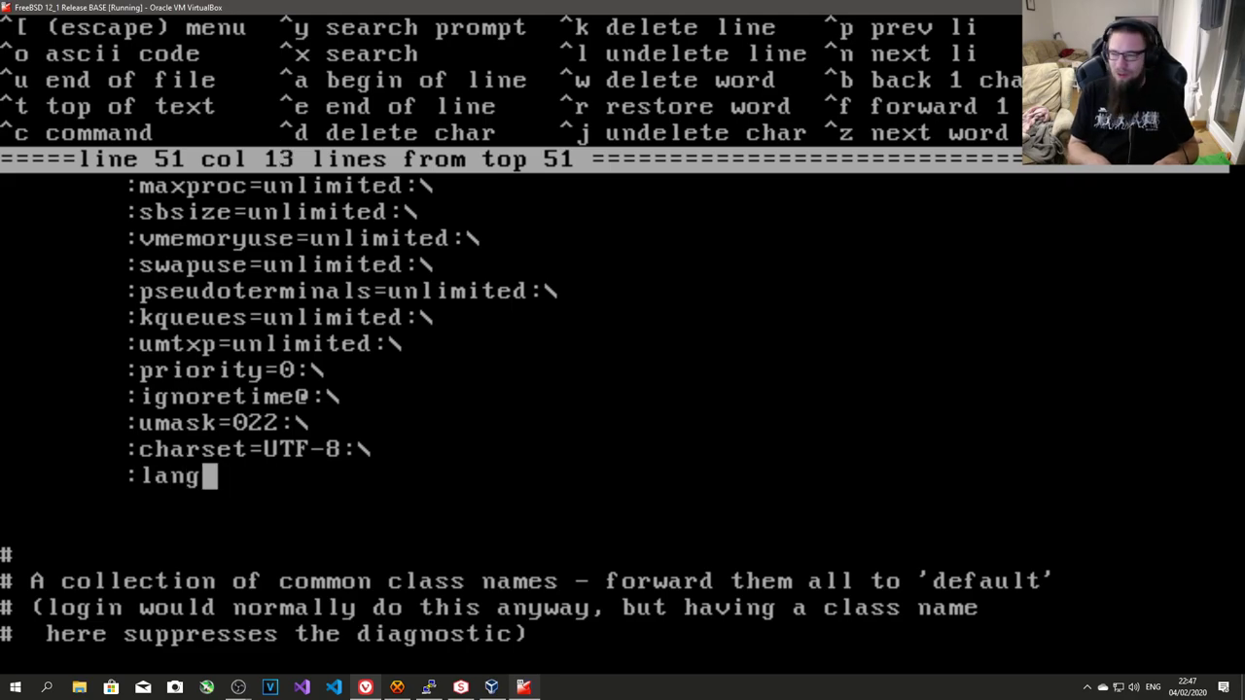
pyautogui.write('=en_')
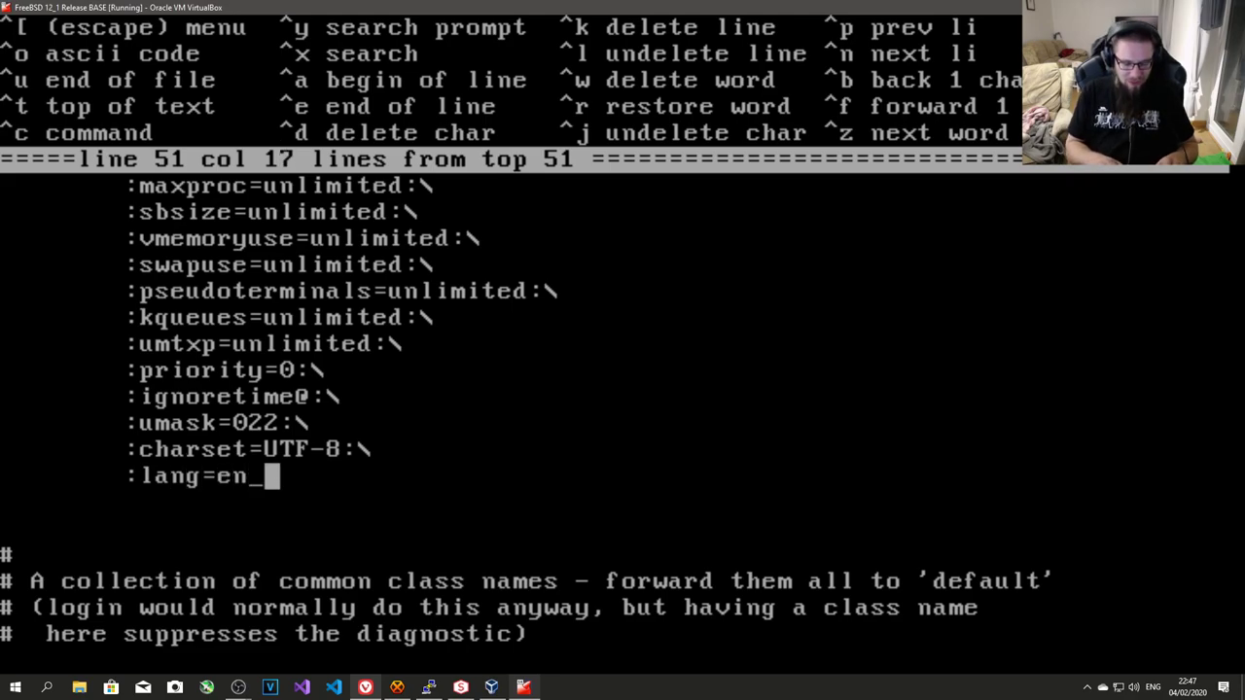
pyautogui.write('GB.UTF-')
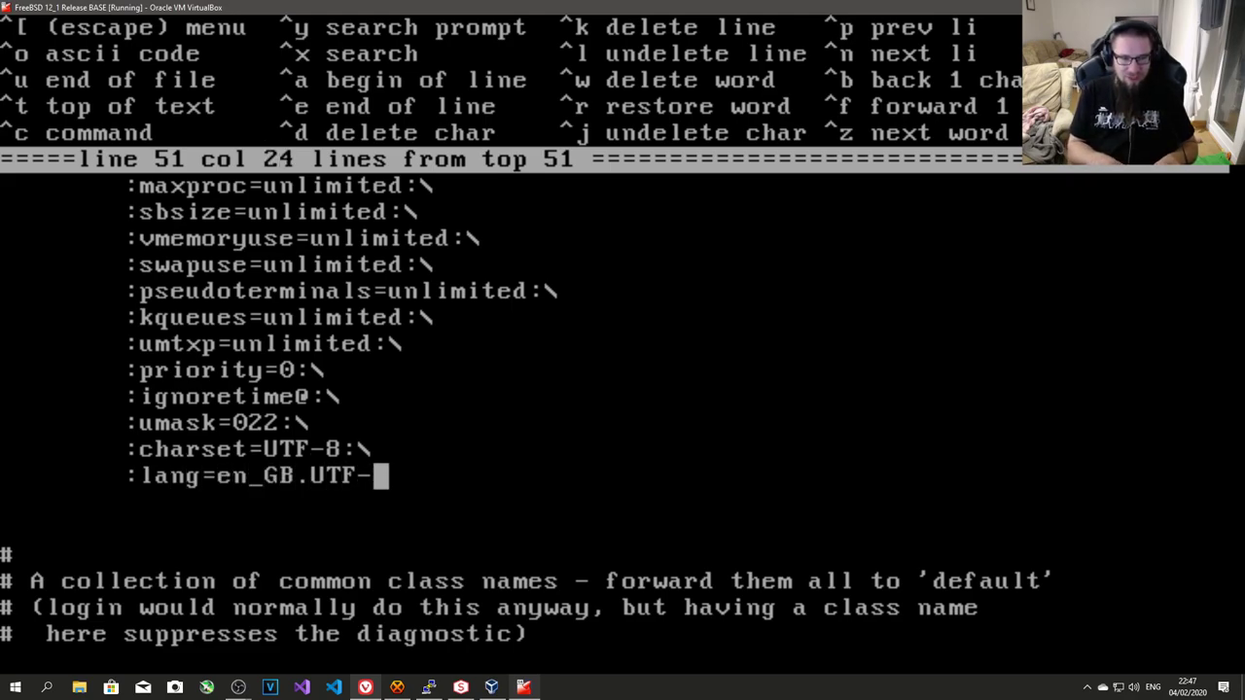
pyautogui.write('8')
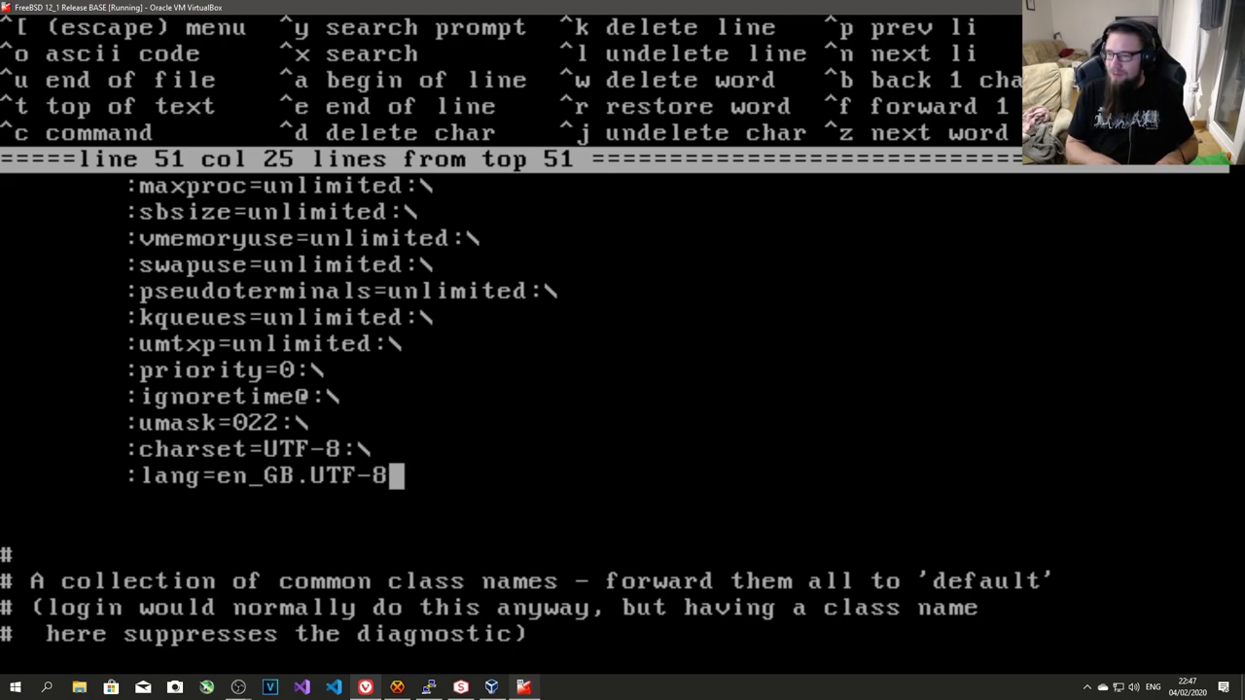
pyautogui.write(':')
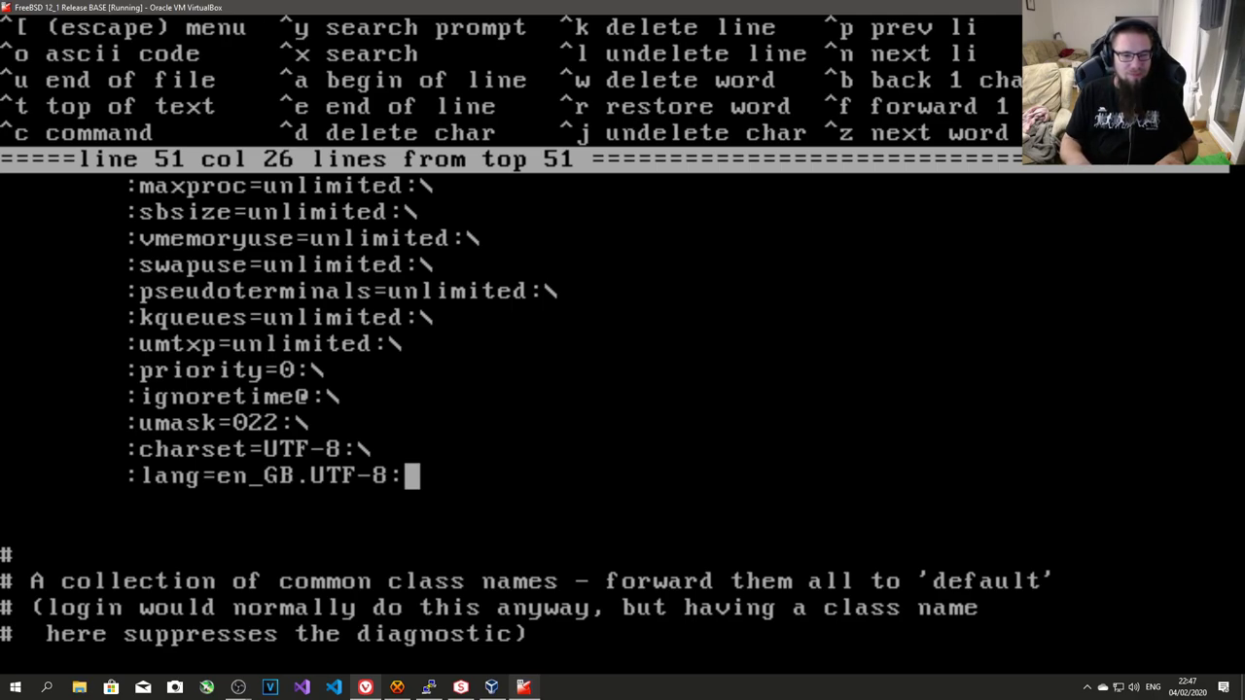
pyautogui.press('pageup')
pyautogui.press('pageup')
pyautogui.press('pageup')
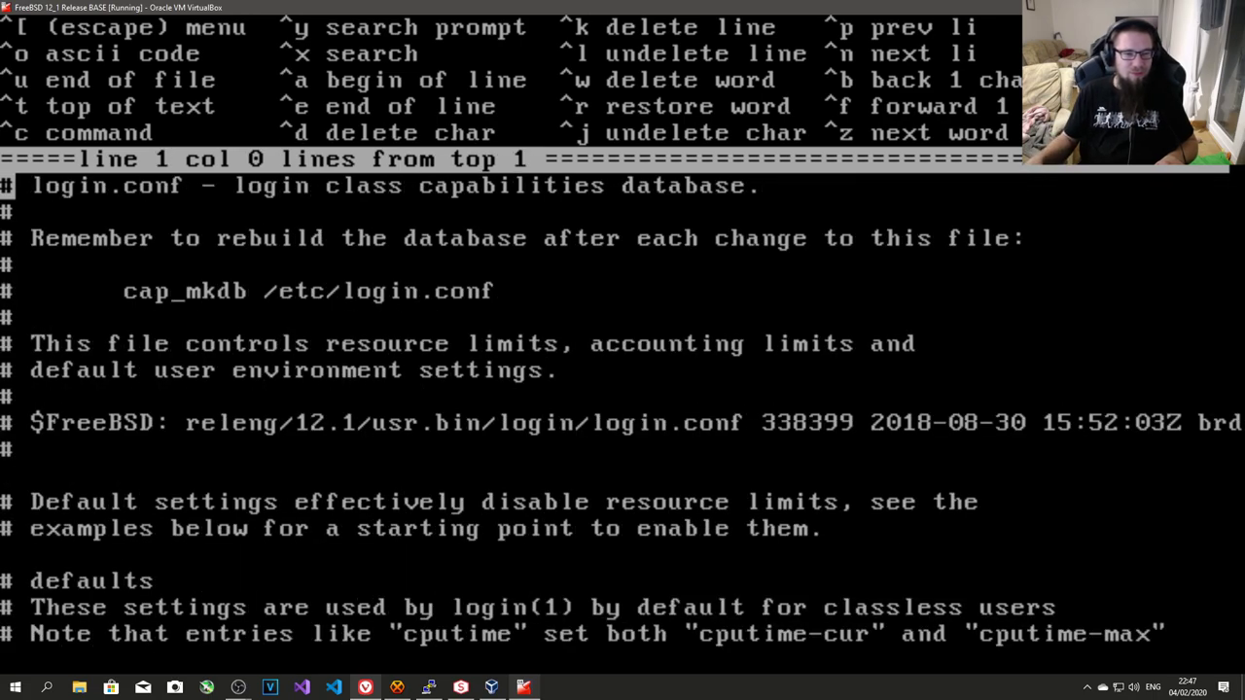
# - Save login.conf, rebuild the database with cap_mkdb /etc/login.conf, and check locale
pyautogui.press('Escape')
pyautogui.write('ase:~ # ')
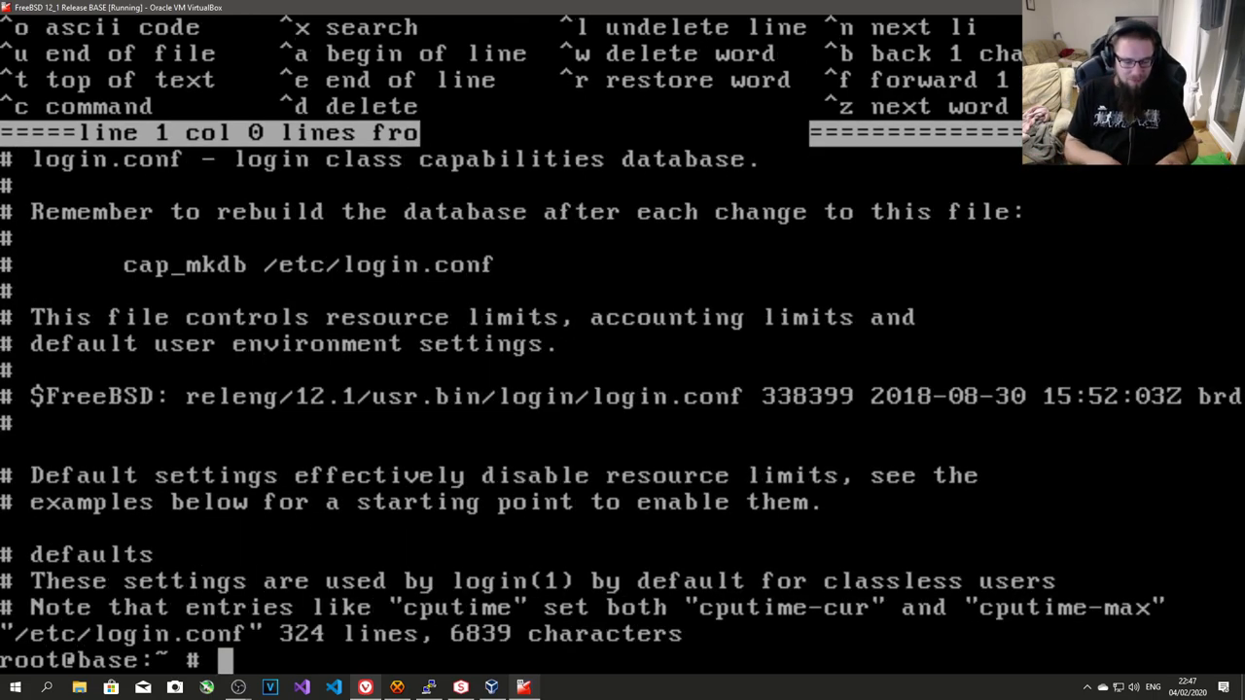
pyautogui.write('cap_mkdb /etc/login.conf')
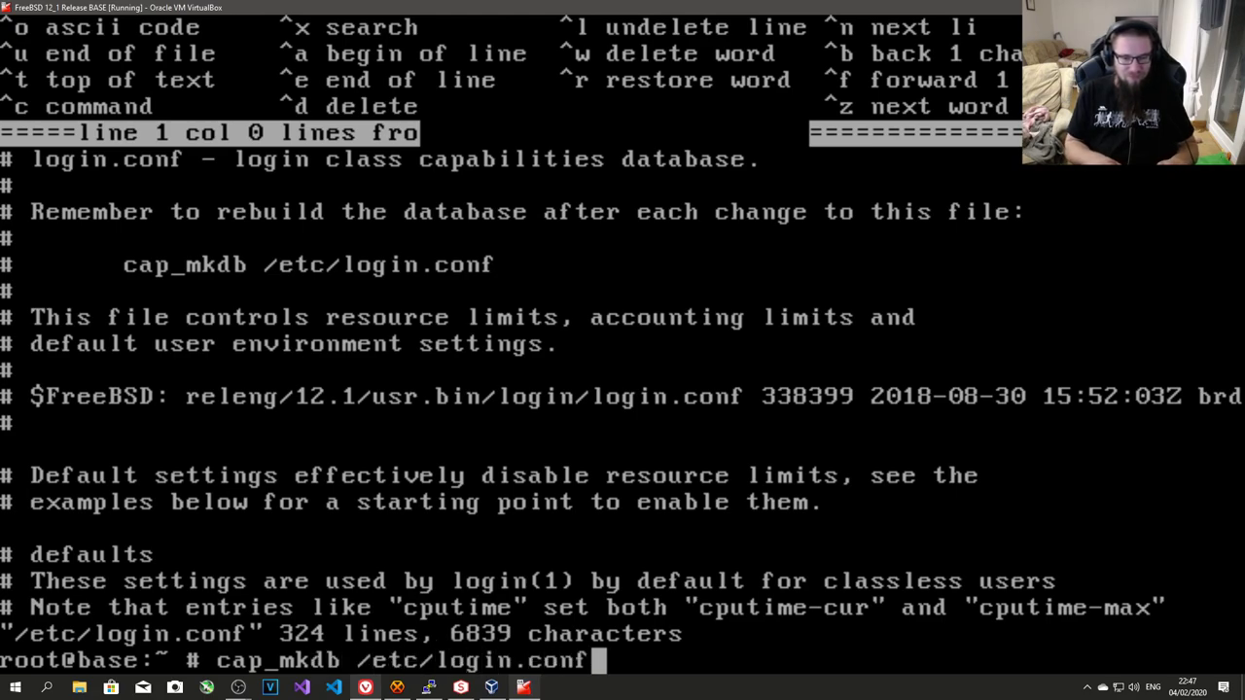
pyautogui.press('Return')
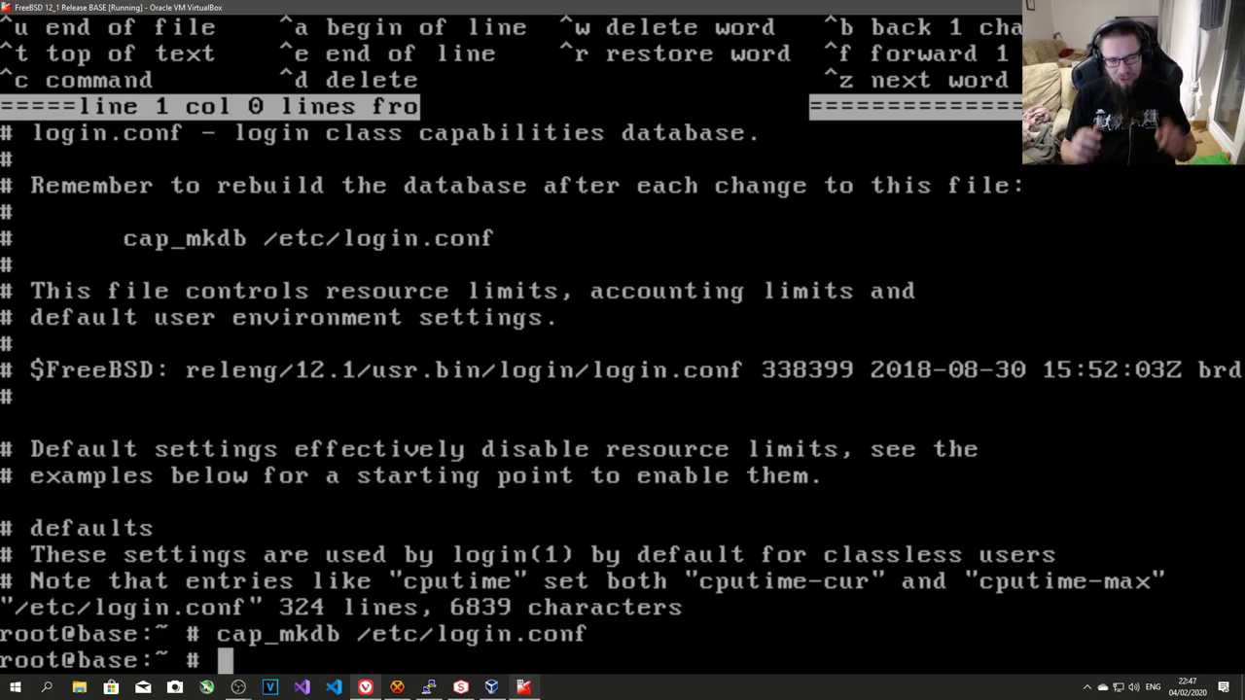
pyautogui.write('locale')
pyautogui.press('Return')
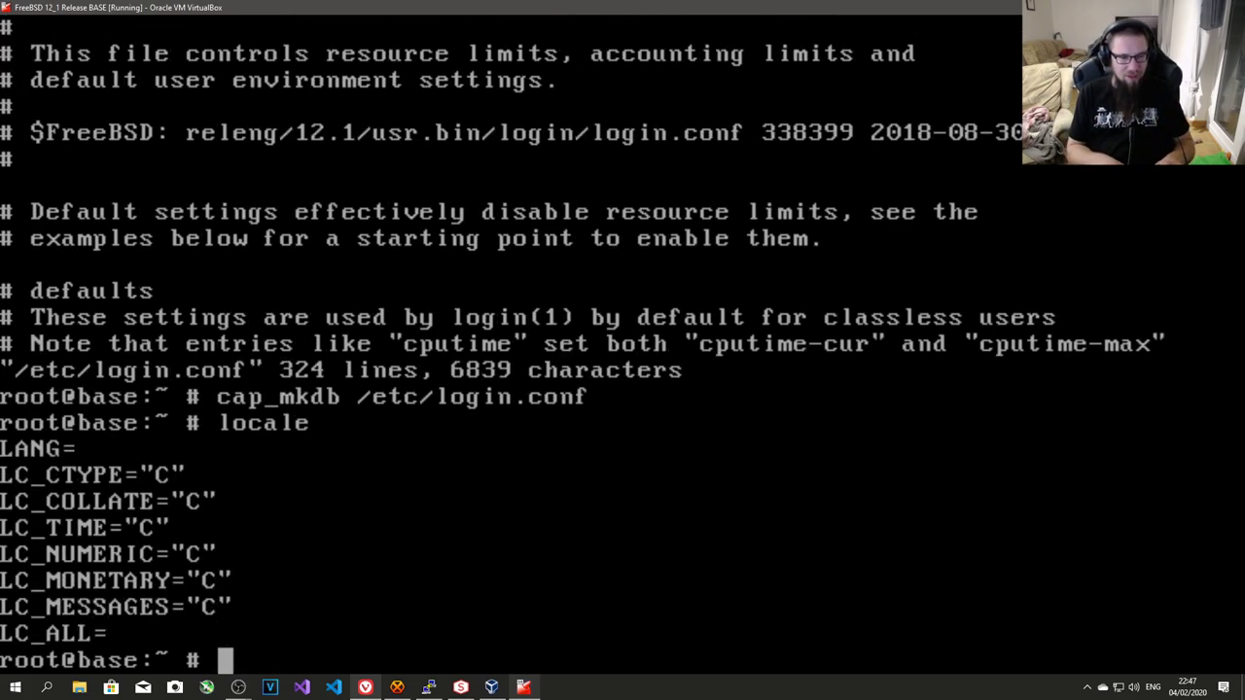
# - Log out and log back in as root to re-check the locale
pyautogui.hotkey('ctrl', 'd')
pyautogui.write('root')
pyautogui.press('Return')
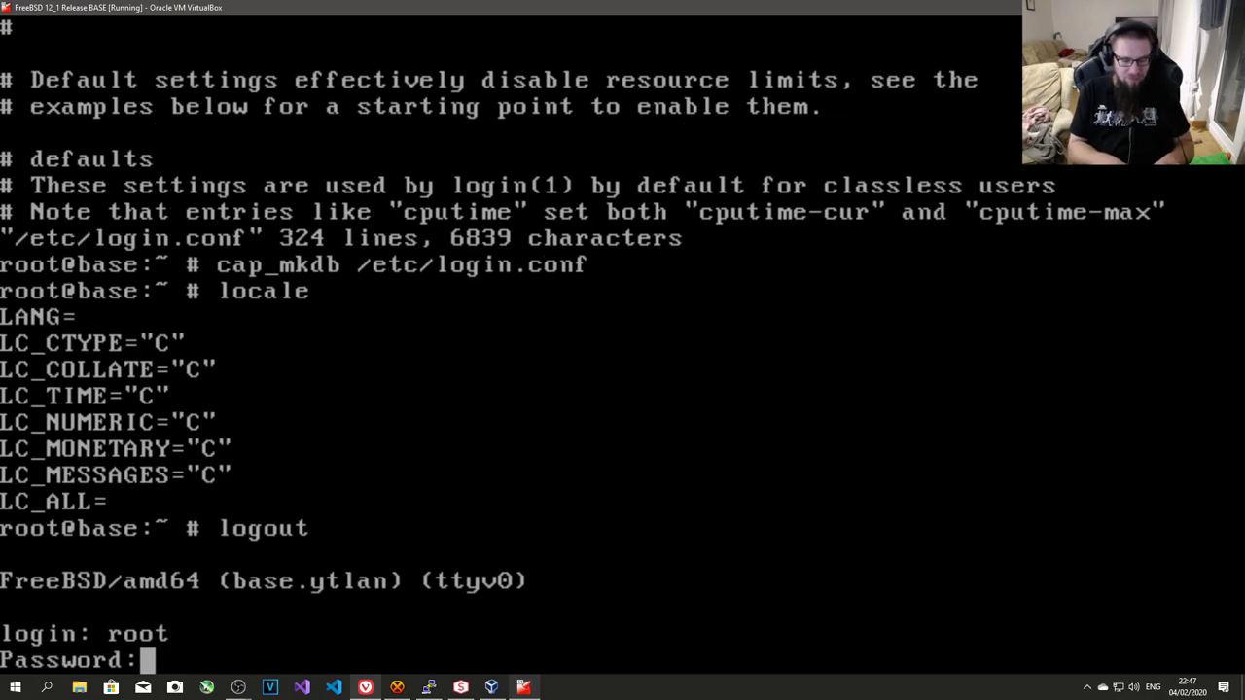
pyautogui.press('Return')
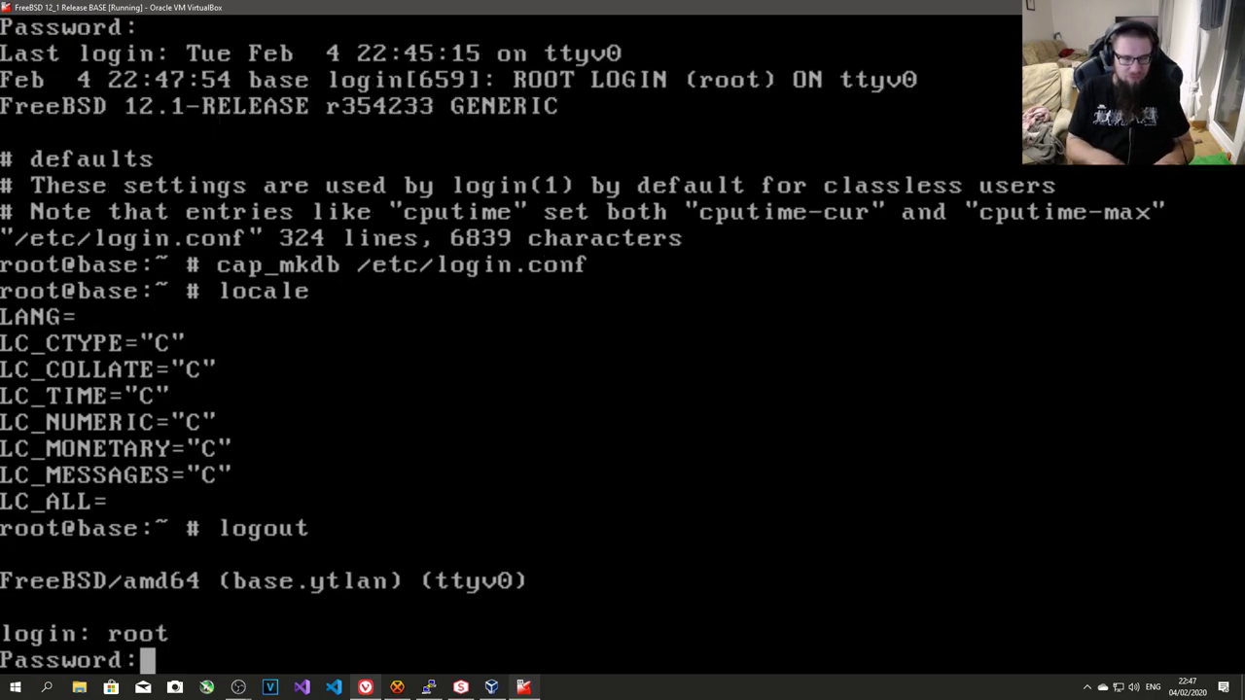
pyautogui.write('locale')
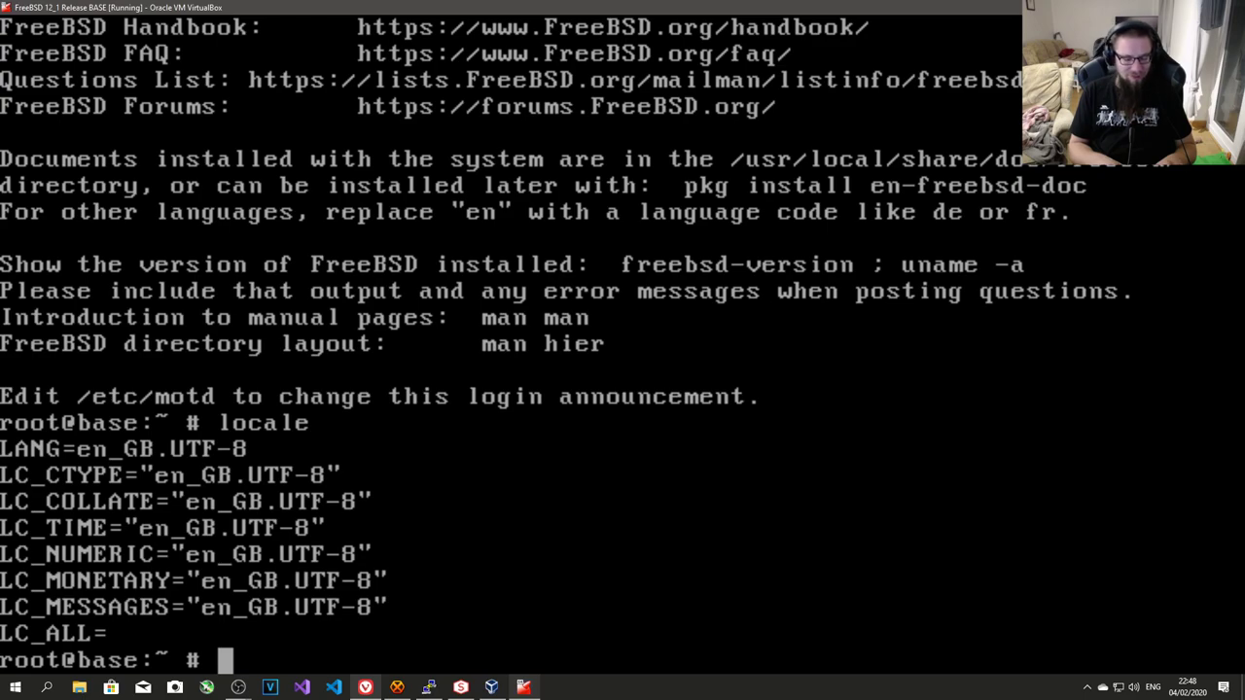
# - Open /etc/rc.conf in ee, reopening it after a first quick exit
pyautogui.write('e /etc/rc.conf')
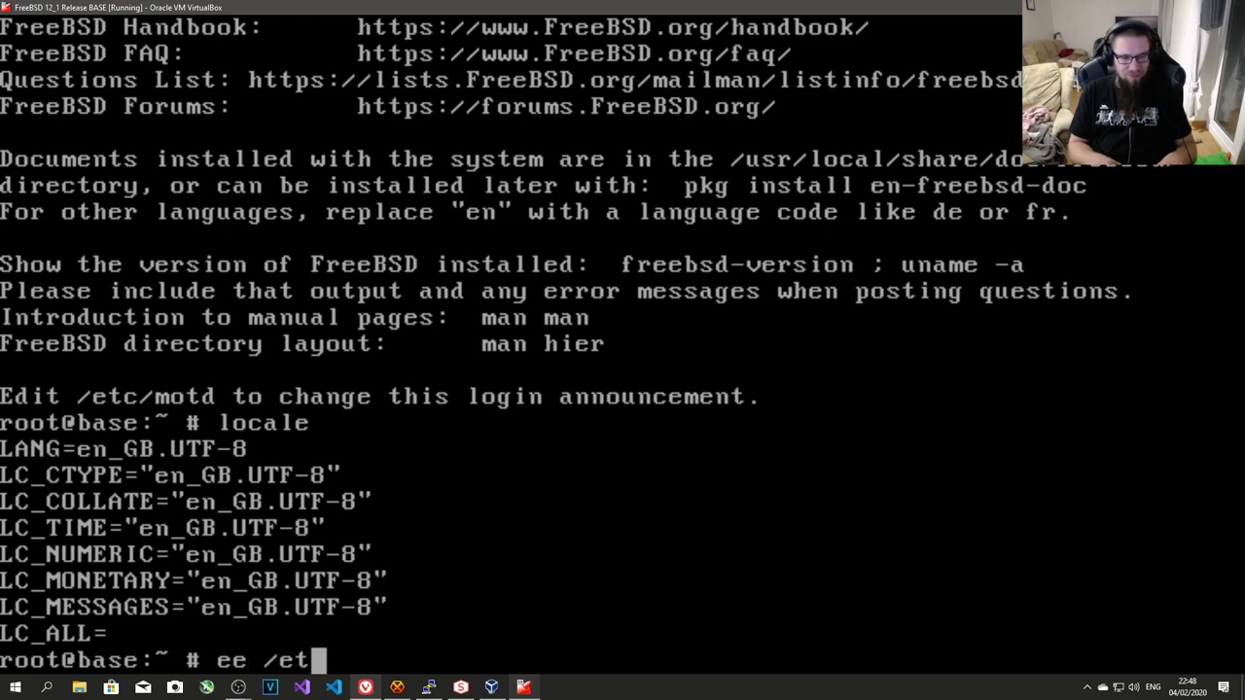
pyautogui.press('Return')
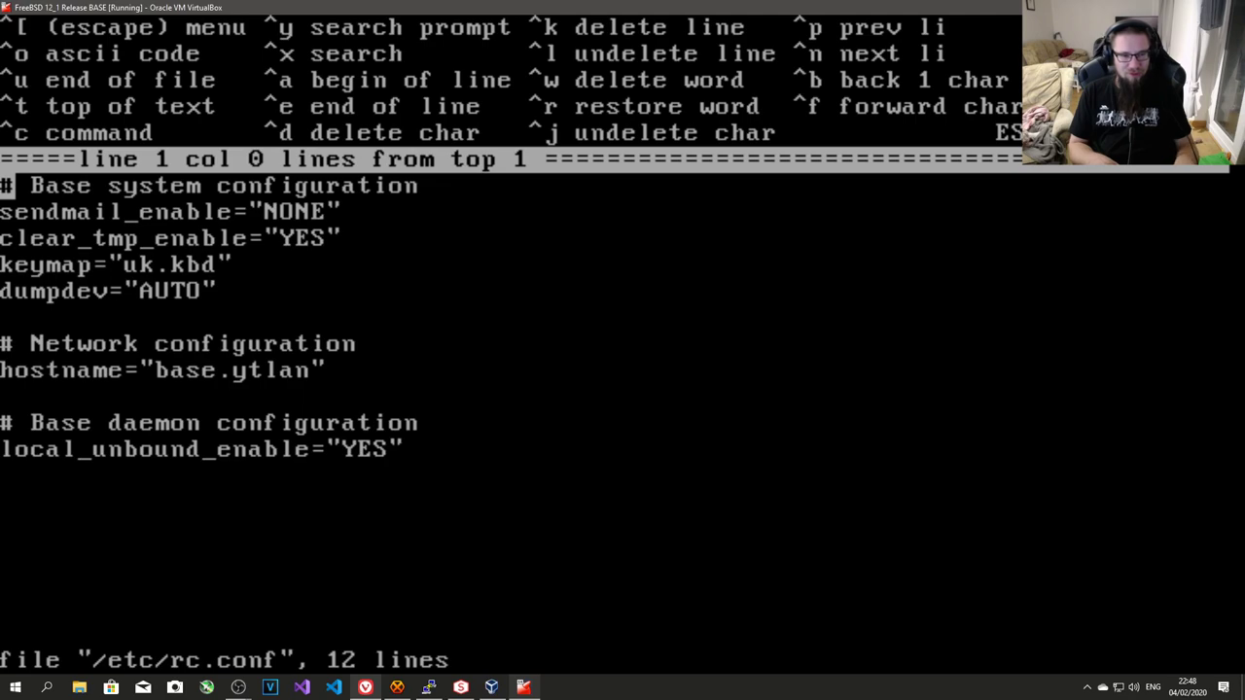
pyautogui.press('Escape')
pyautogui.press('Return')
pyautogui.write('ee /etc/rc.conf')
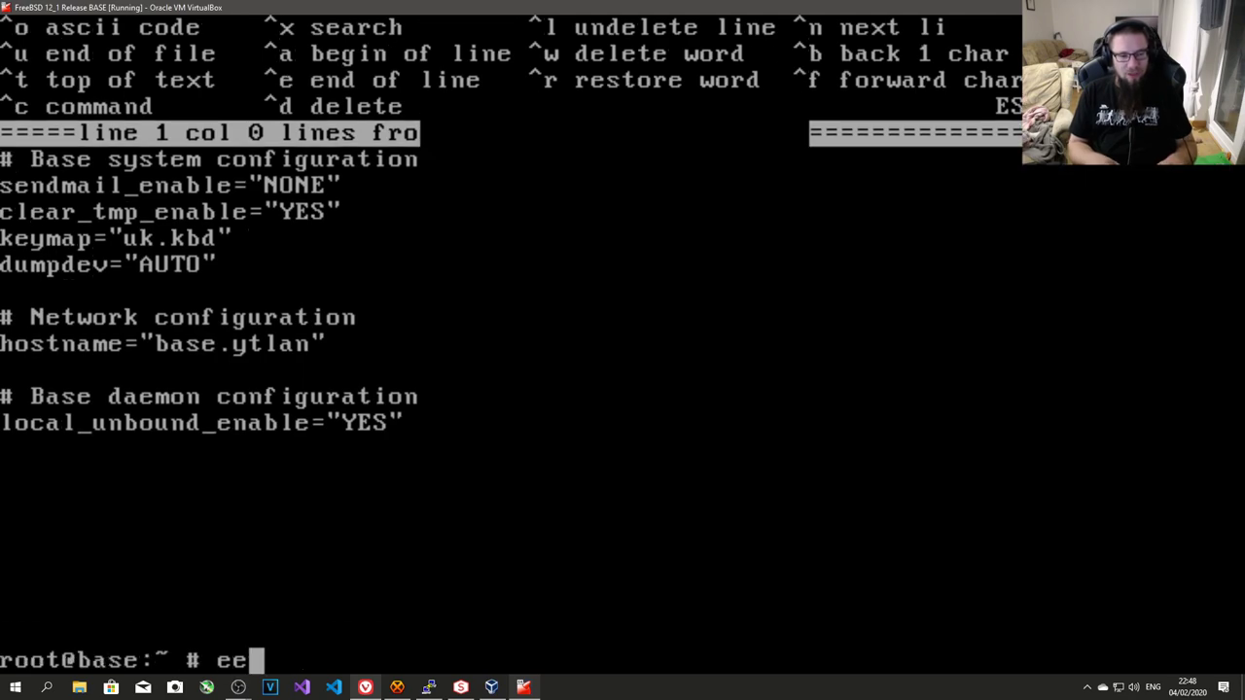
pyautogui.press('Return')
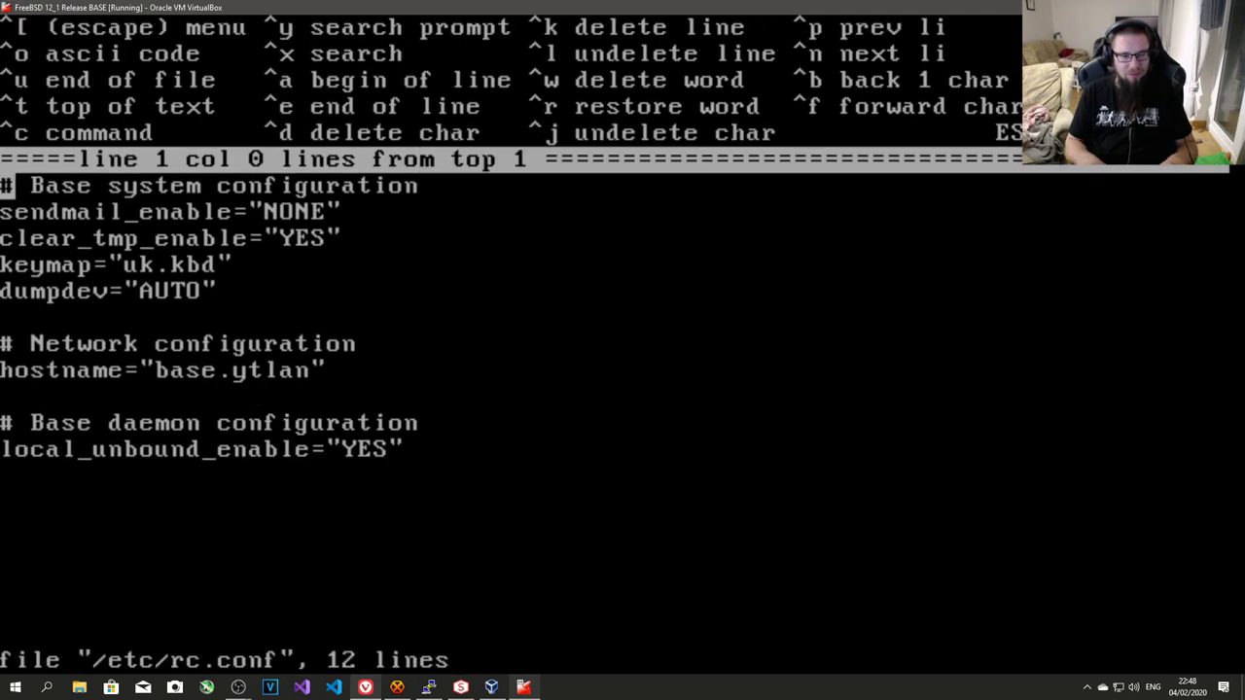
# - Append a '# Base kernel loadables' heading with pf_enable="YES" and pflog_enable="YES"
pyautogui.hotkey('ctrl', 'u')
pyautogui.press('Return')
pyautogui.write('# ')
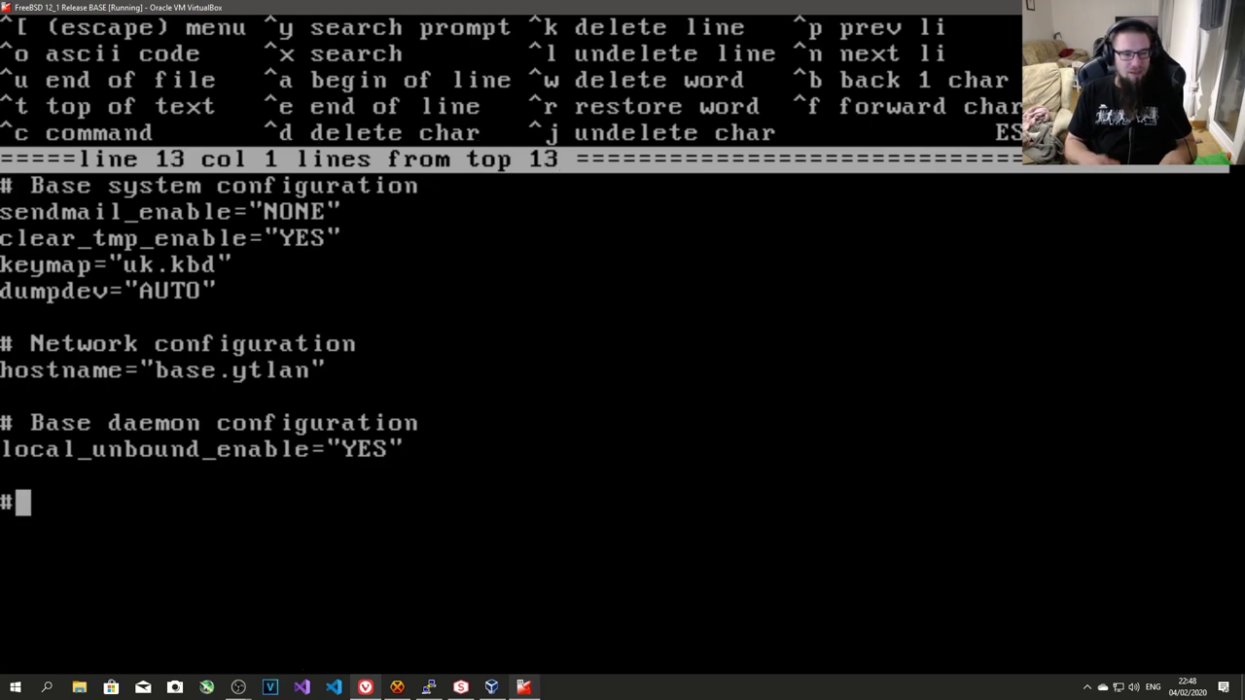
pyautogui.write('Bas')
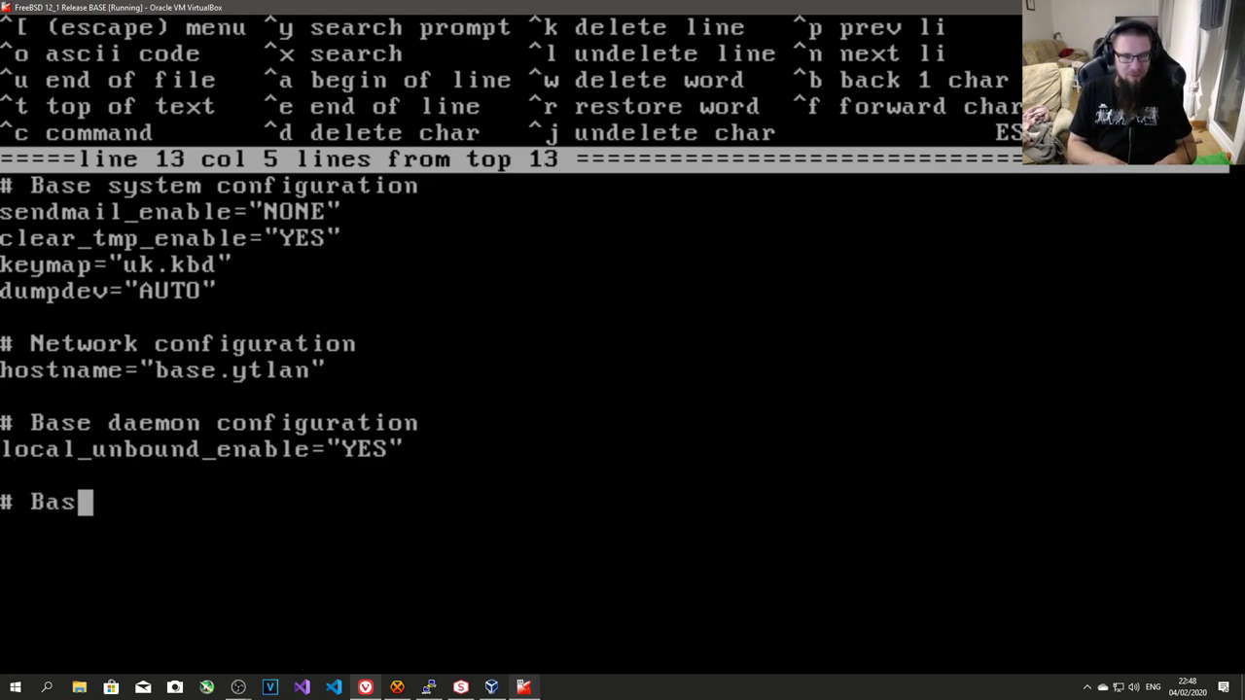
pyautogui.write('e kernel ')
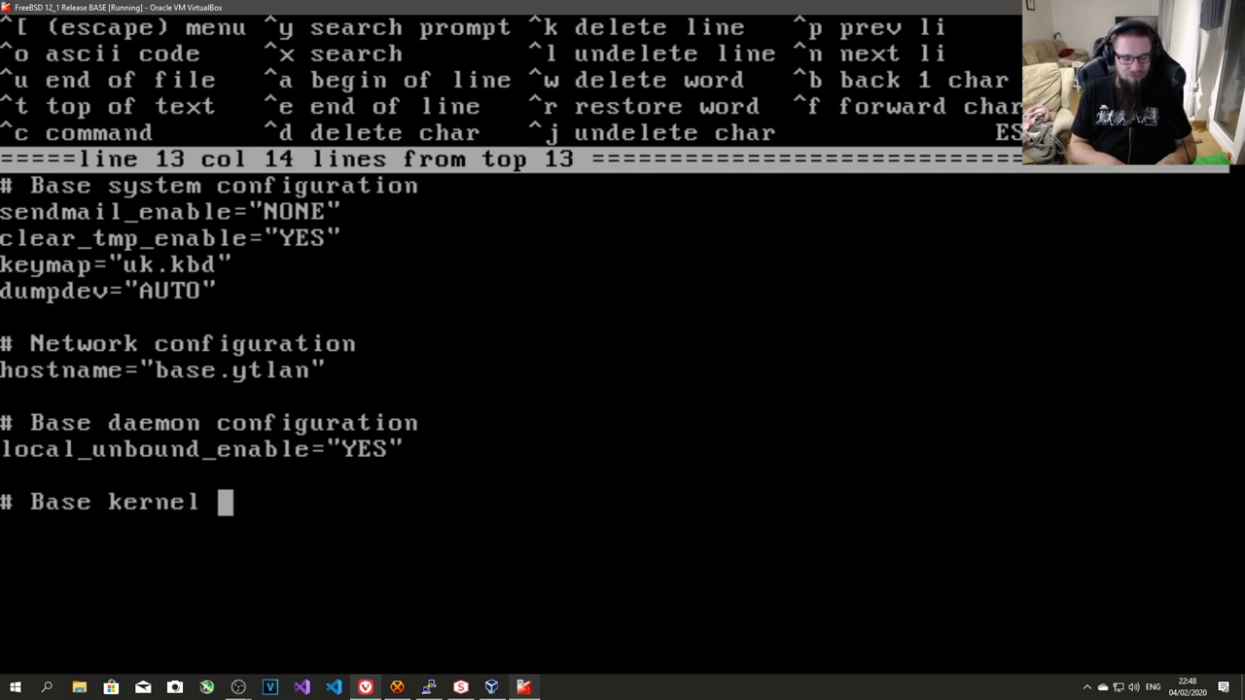
pyautogui.write('loadables')
pyautogui.press('Return')
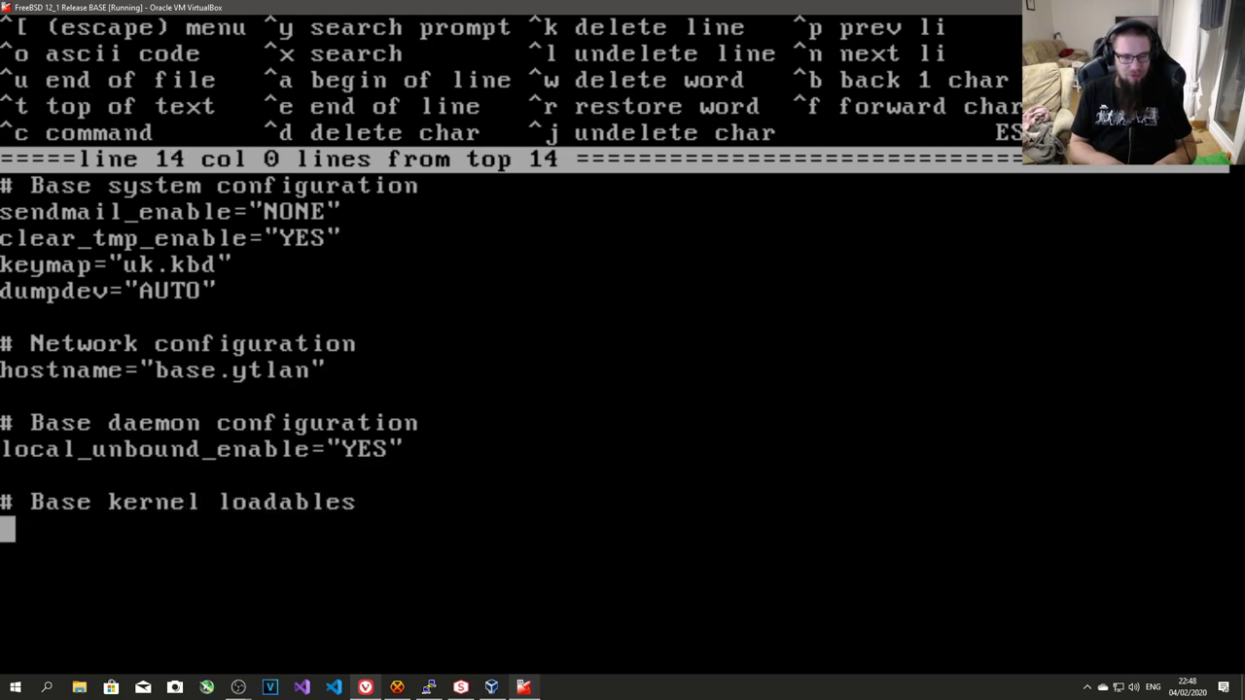
pyautogui.write('pf_enable')
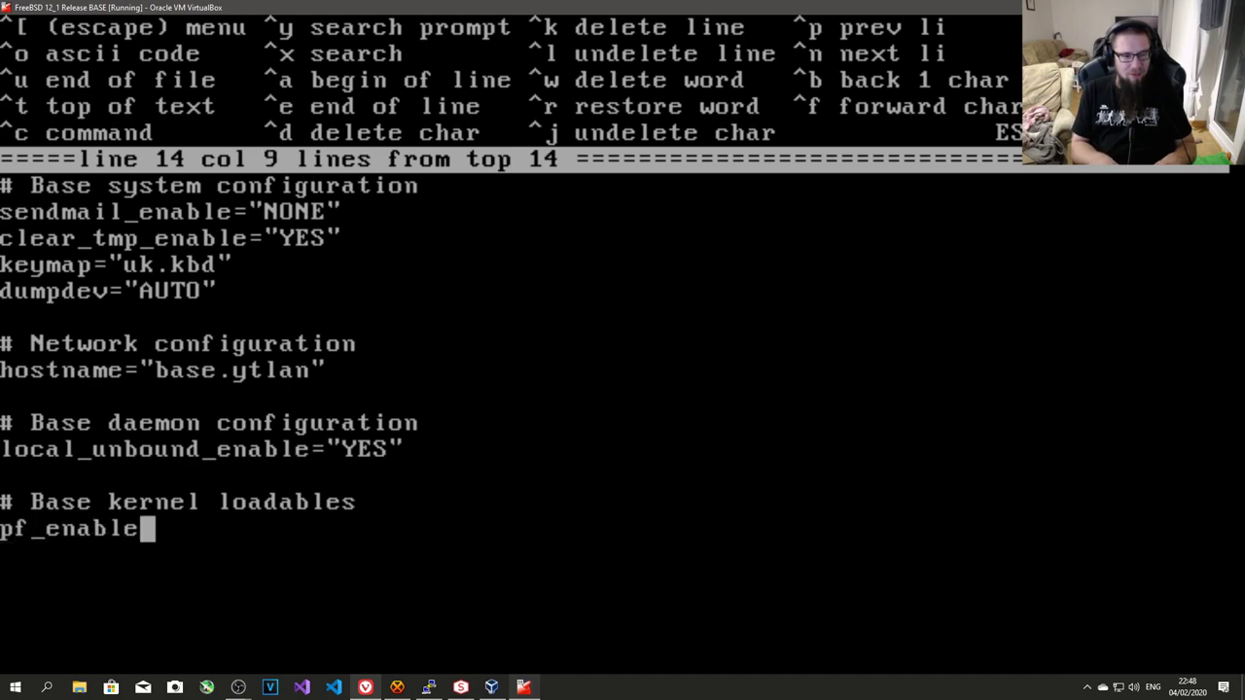
pyautogui.write('="YES')
pyautogui.write('"')
pyautogui.press('Return')
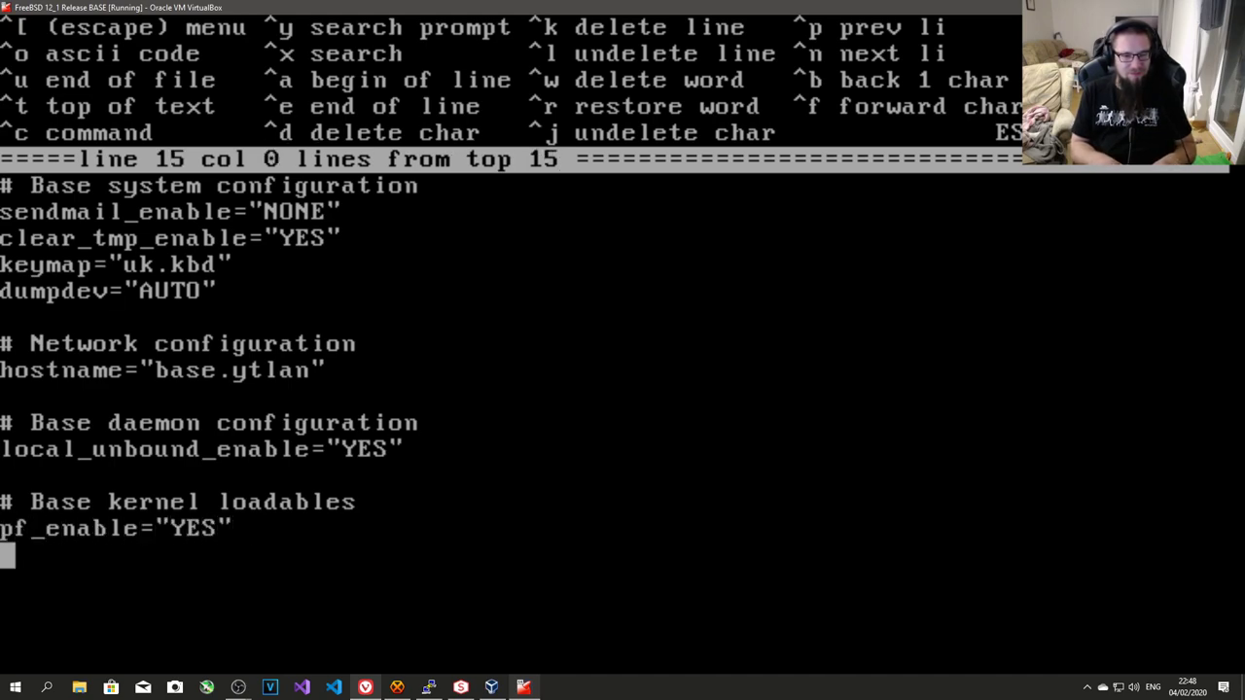
pyautogui.write('pflog_enabl')
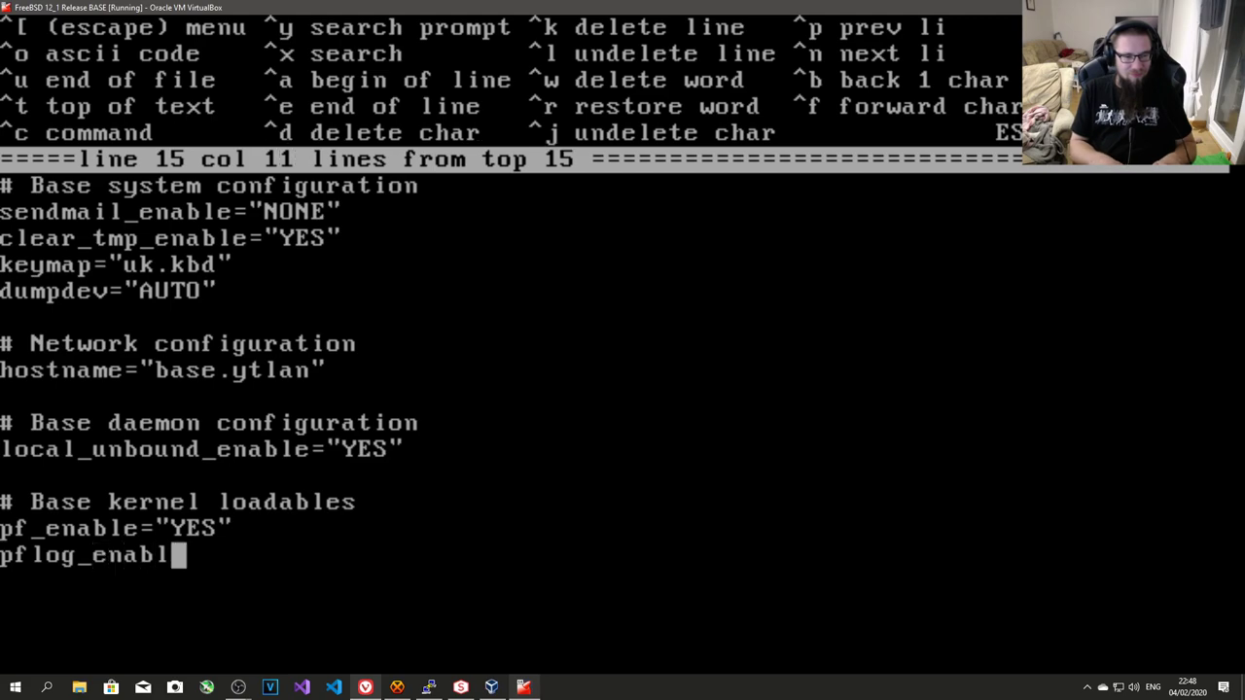
pyautogui.write('e="YES"')
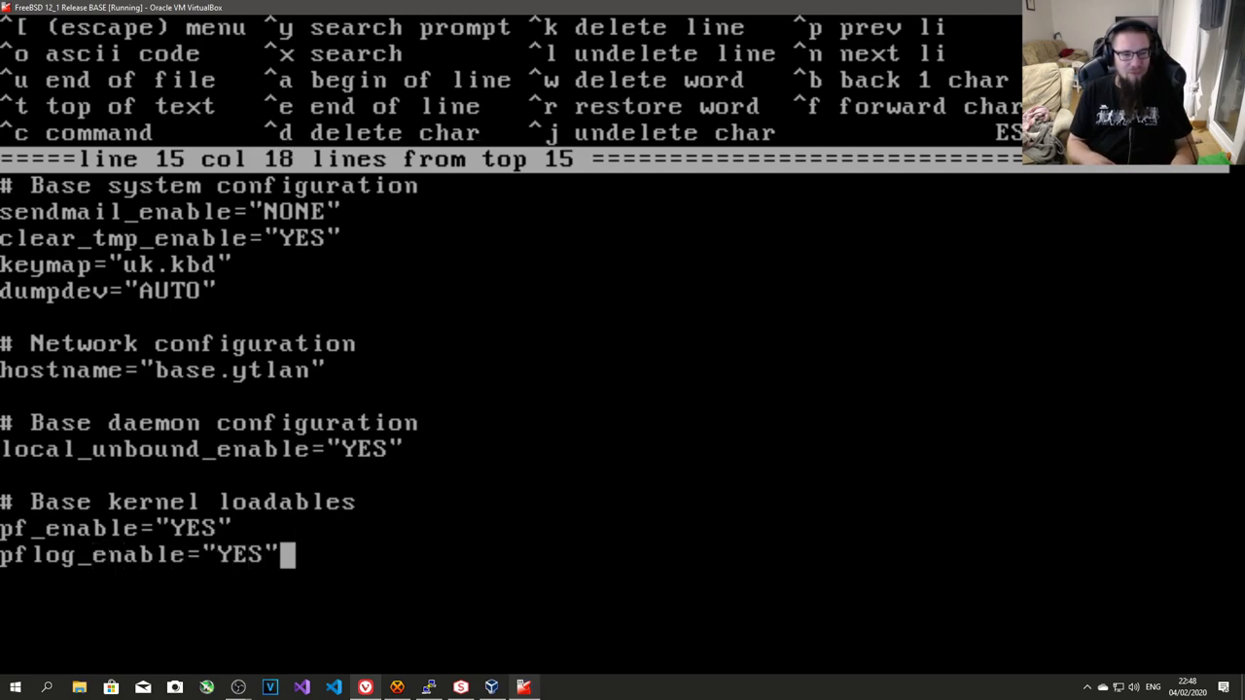
# - Review the new kernel loadables lines, then save rc.conf and exit the editor
pyautogui.press('Up')
pyautogui.press('Down')
pyautogui.press('Up')
pyautogui.press('Down')
pyautogui.press('Up')
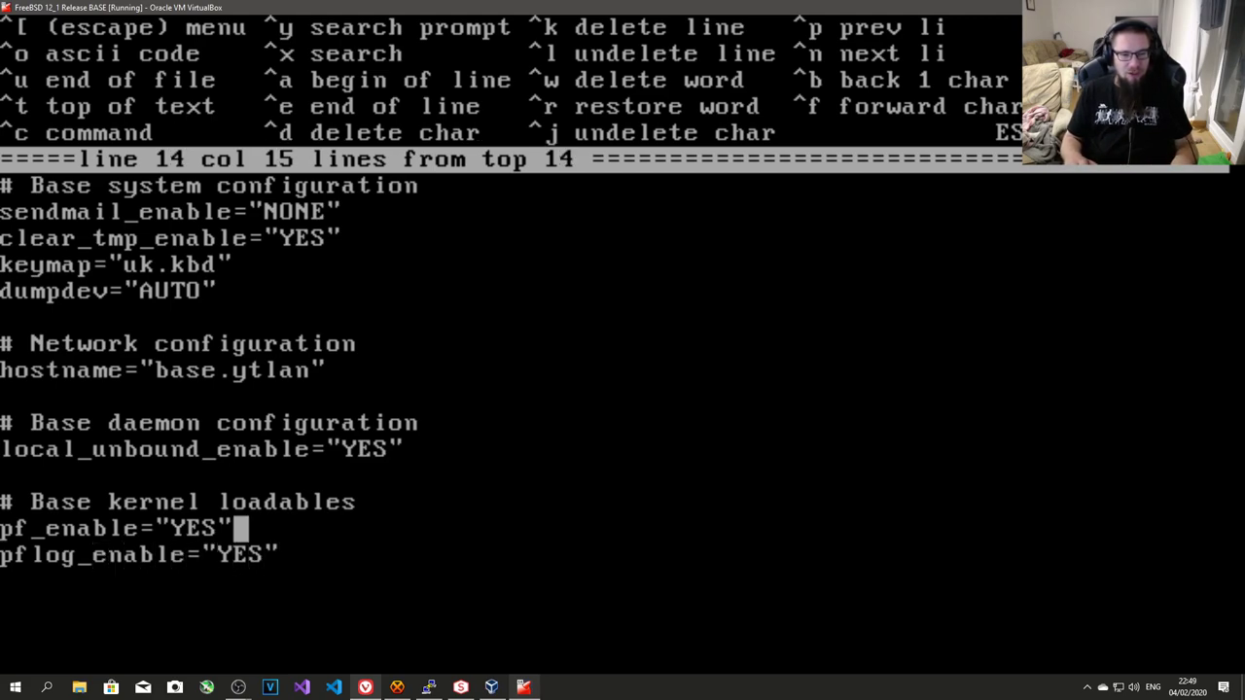
pyautogui.press('Down')
pyautogui.press('Up')
pyautogui.press('Down')
pyautogui.press('Up')
pyautogui.press('Down')
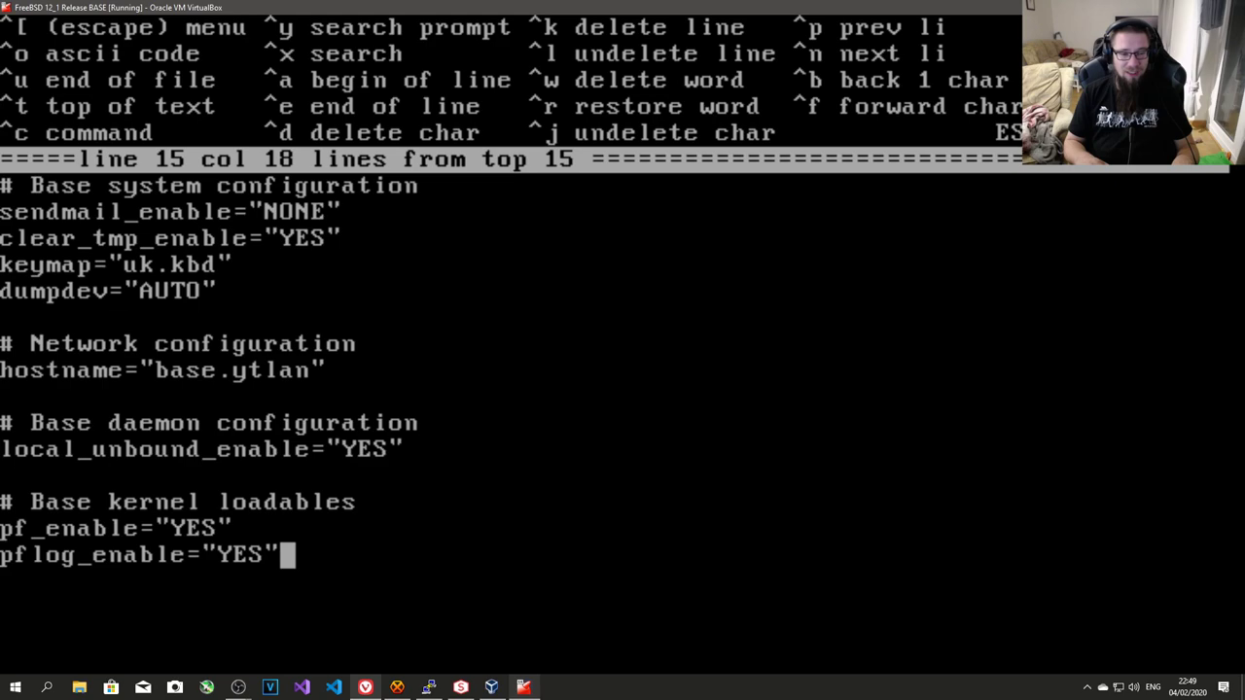
pyautogui.press('Up')
pyautogui.press('Up')
pyautogui.press('Down')
pyautogui.press('Down')
pyautogui.press('Up')
pyautogui.press('Up')
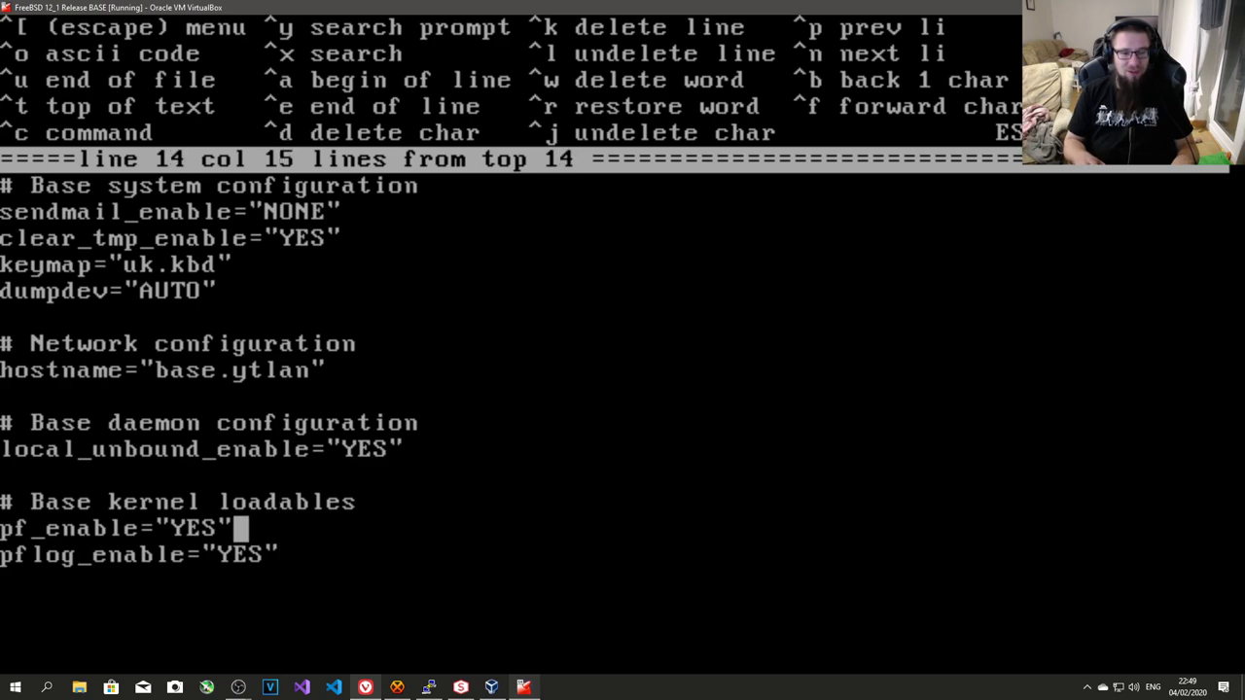
pyautogui.press('Down')
pyautogui.press('Down')
pyautogui.press('Up')
pyautogui.press('Up')
pyautogui.press('Down')
pyautogui.press('Down')
pyautogui.press('Up')
pyautogui.press('Up')
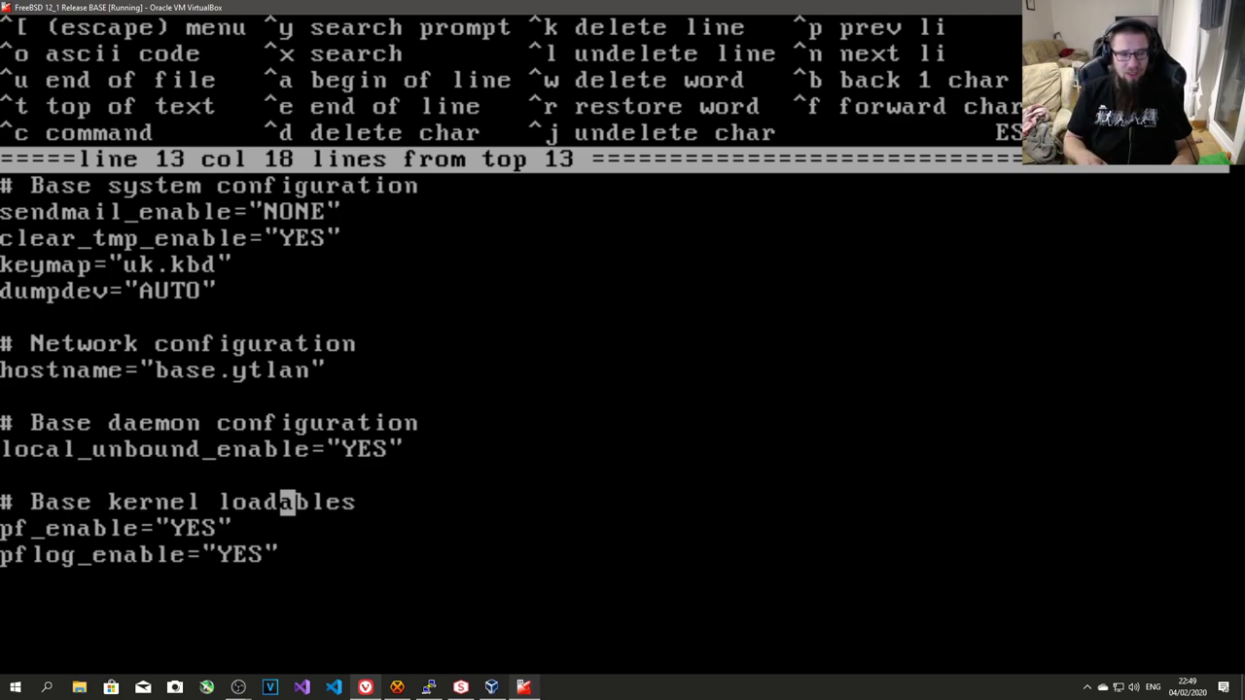
pyautogui.press('Down')
pyautogui.press('Down')
pyautogui.press('Up')
pyautogui.press('Up')
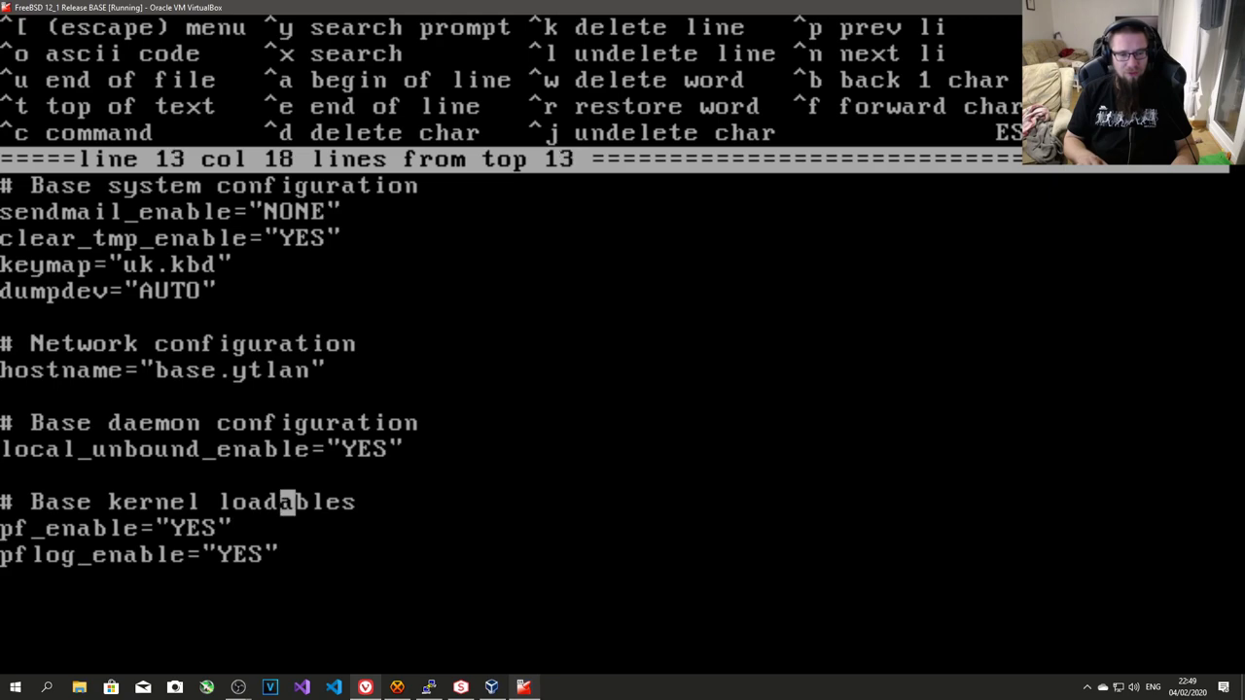
pyautogui.press('Down')
pyautogui.press('Down')
pyautogui.press('Up')
pyautogui.press('Up')
pyautogui.press('Down')
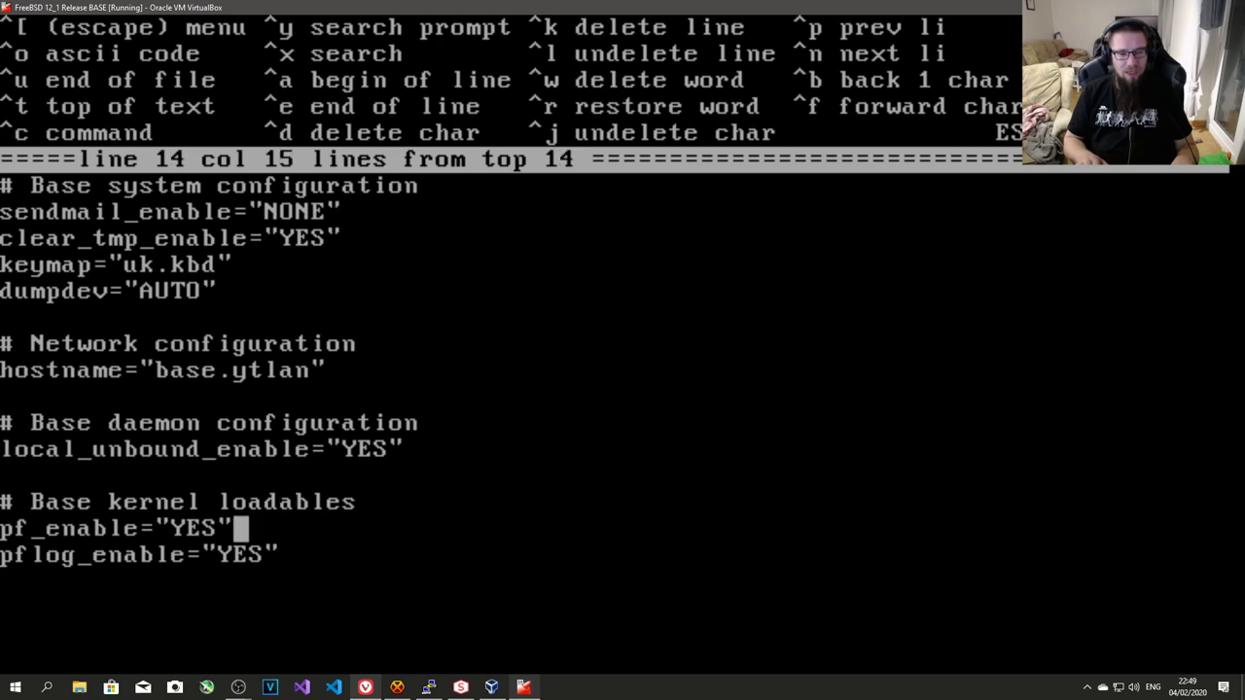
pyautogui.press('Down')
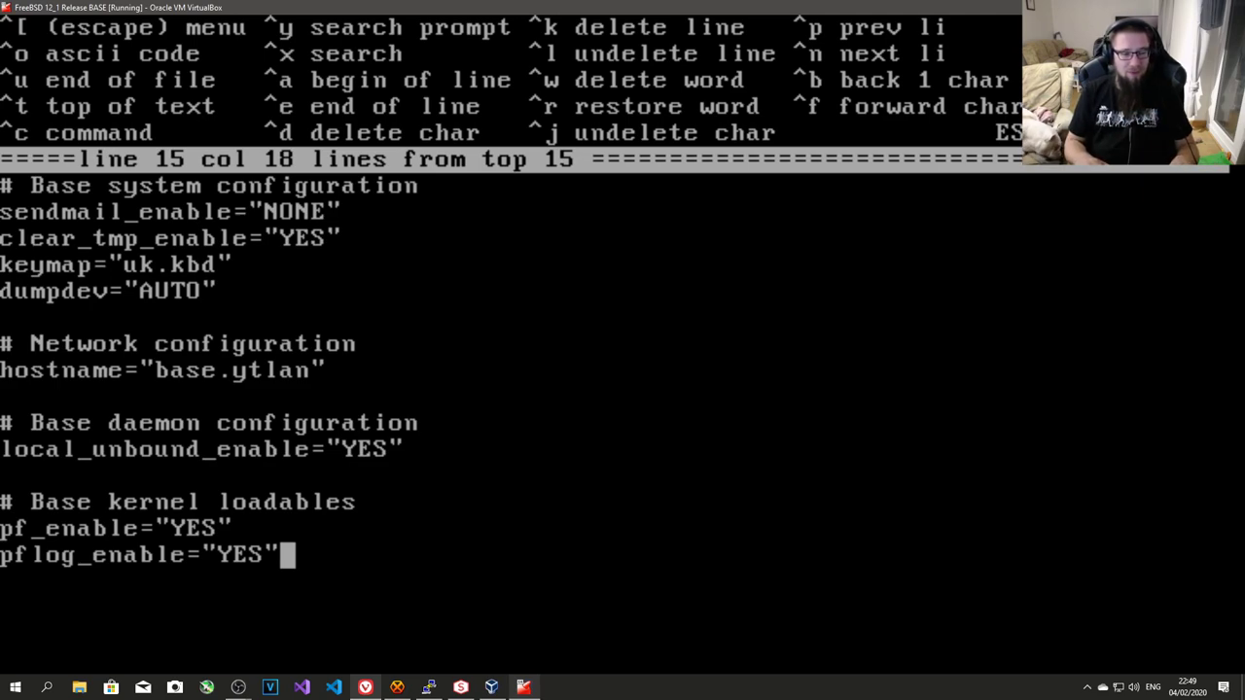
pyautogui.press('Escape')
pyautogui.press('Return')
pyautogui.press('Return')
# - Load the pf and pflog kernel modules, check them with kldstat, and enable pf with pfctl -e
pyautogui.write('lk')
pyautogui.press('BackSpace')
pyautogui.press('BackSpace')
pyautogui.write('kldload ')
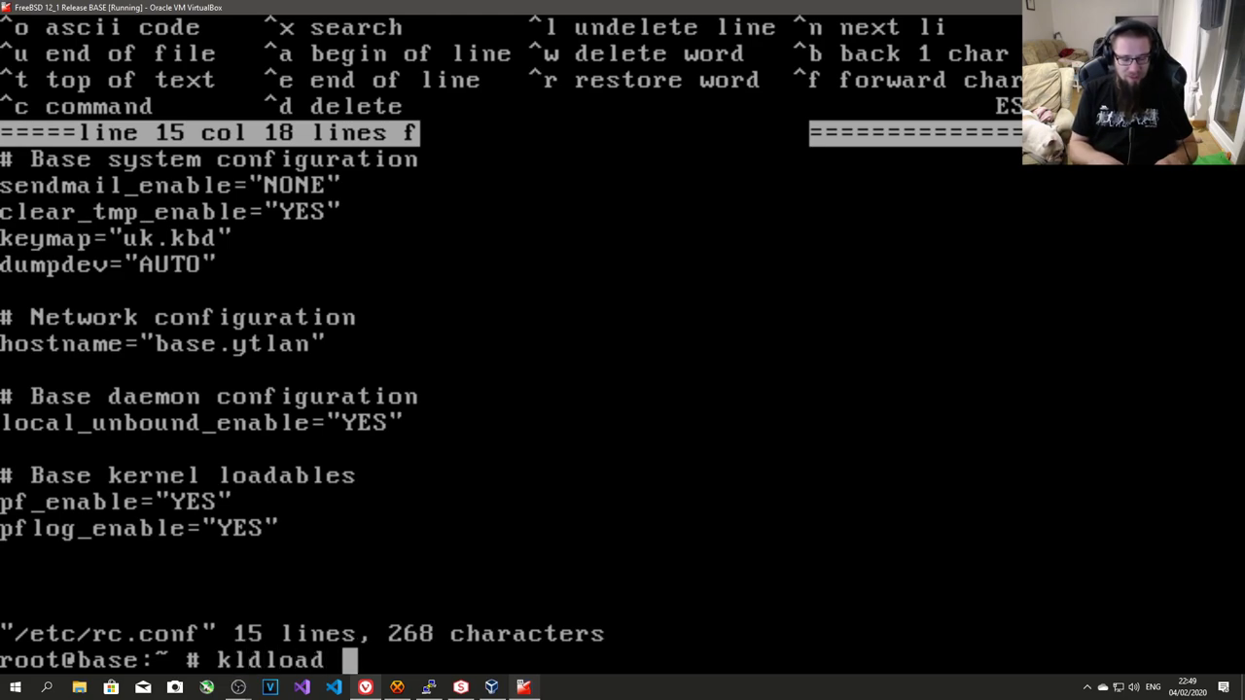
pyautogui.write('pf pflog')
pyautogui.press('Return')
pyautogui.write('kldf')
pyautogui.press('BackSpace')
pyautogui.write('stat')
pyautogui.press('Return')
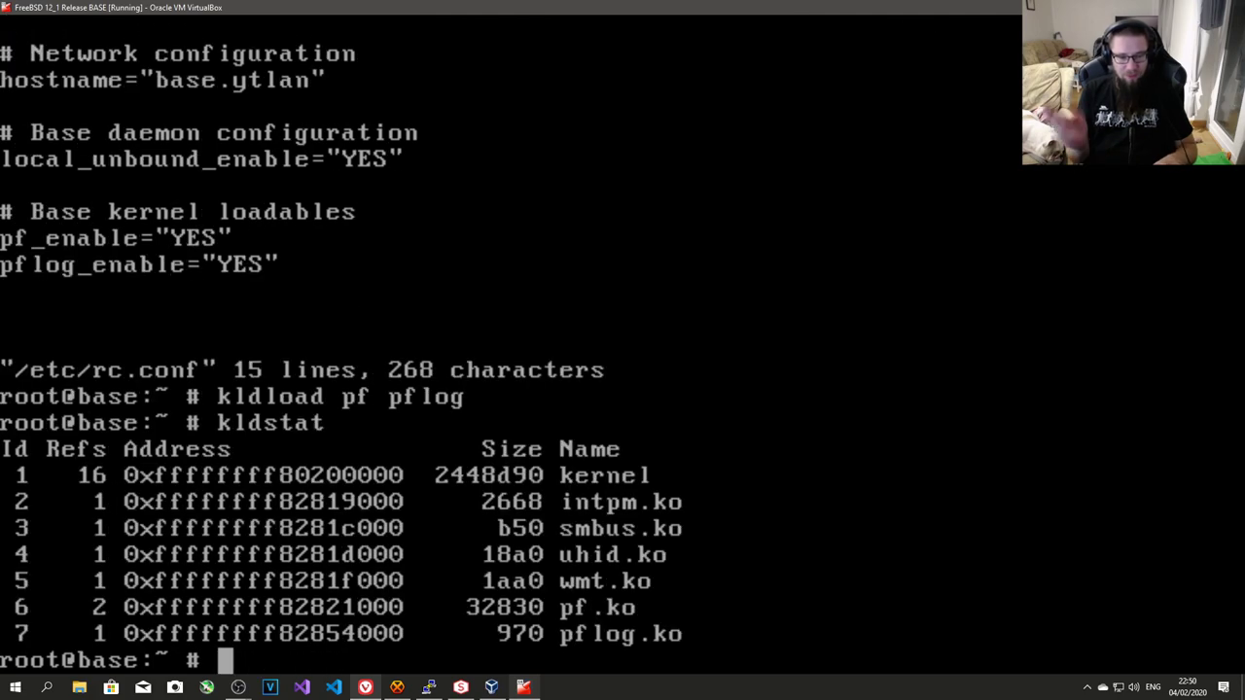
pyautogui.write('pfctl -')
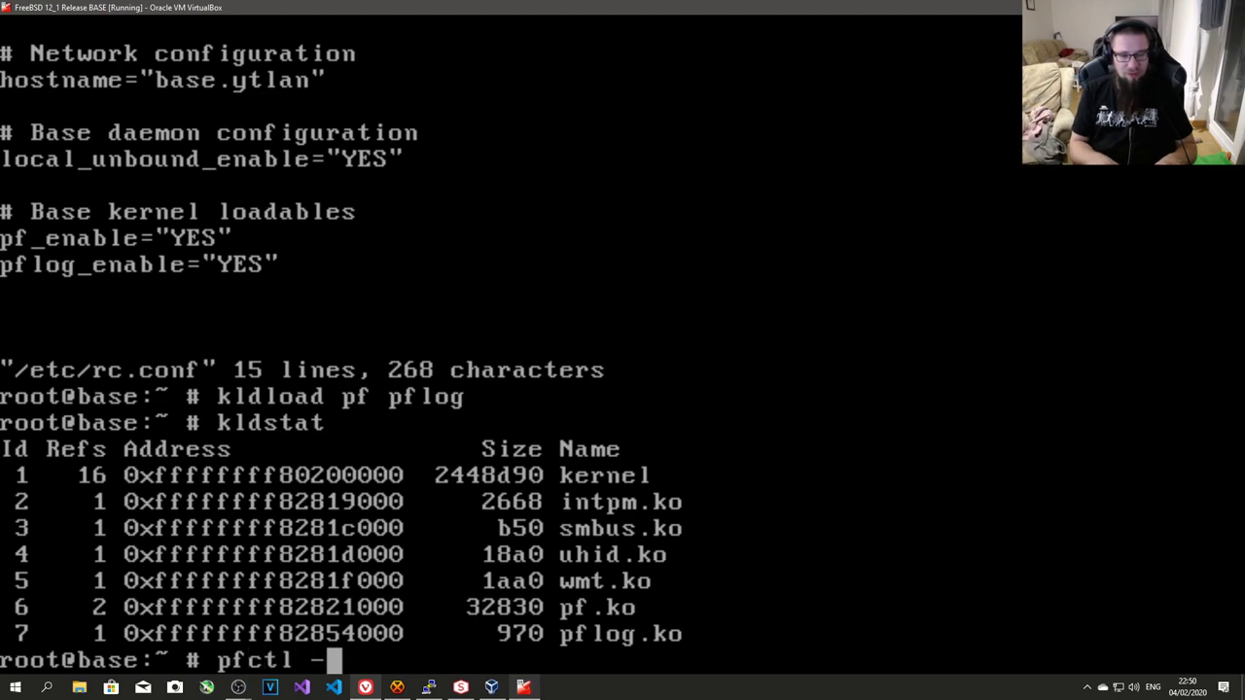
pyautogui.write('e')
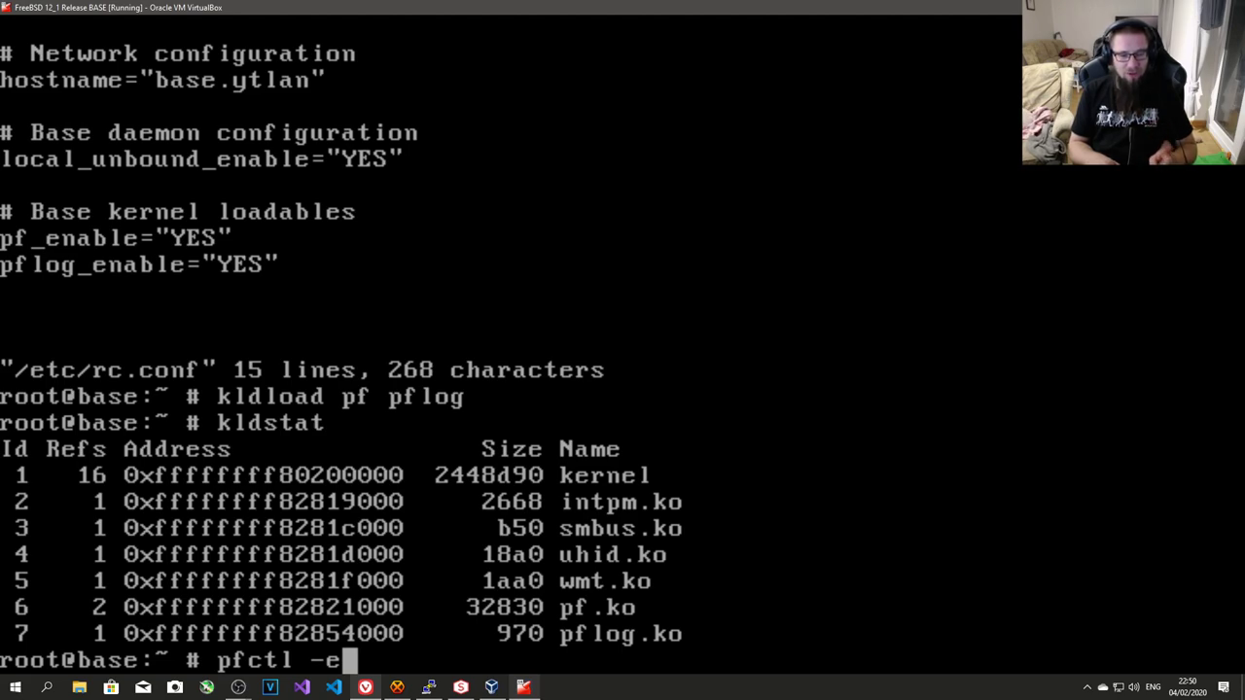
pyautogui.press('Return')
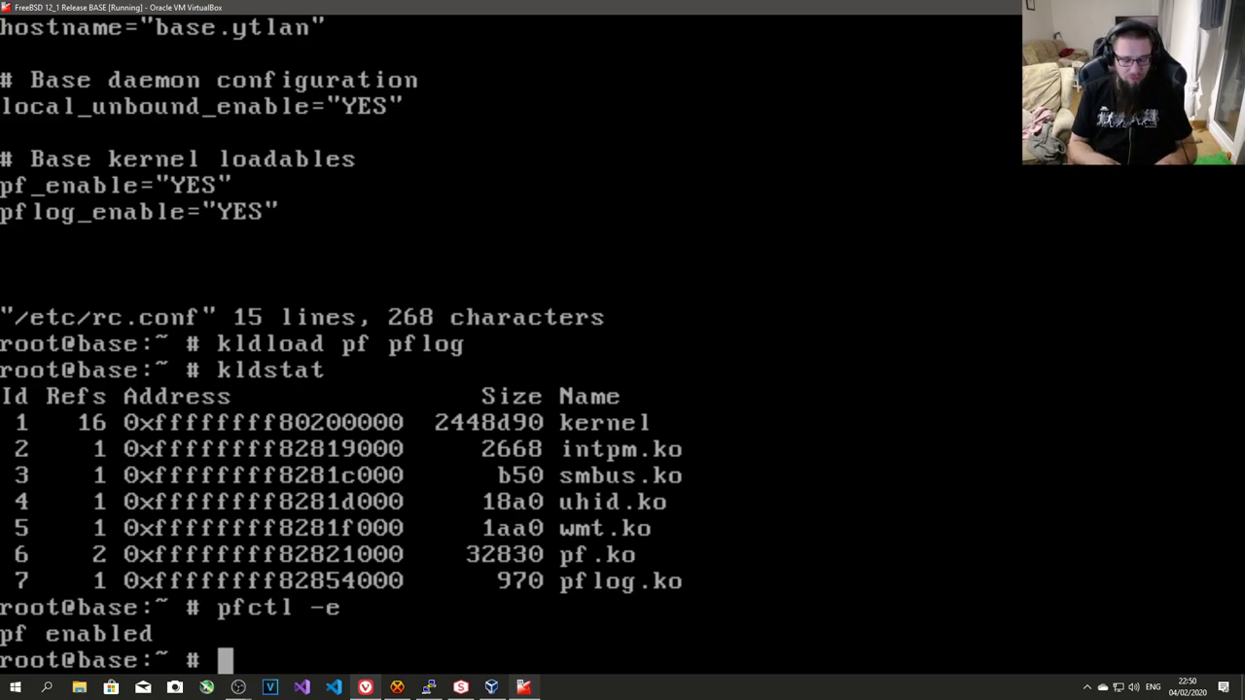
# - Create an empty /etc/pf.conf in ee, save it, and print it with cat
pyautogui.write('ee /etc/pdf')
pyautogui.press('BackSpace')
pyautogui.press('BackSpace')
pyautogui.write('f.conf')
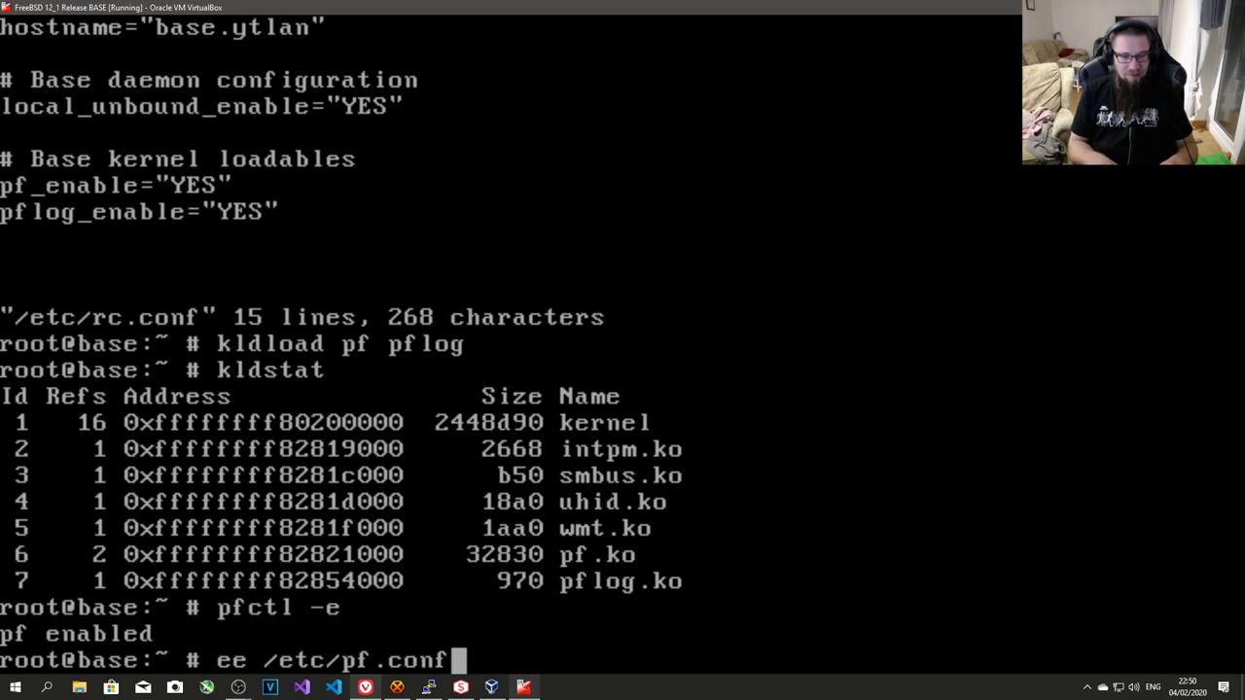
pyautogui.press('Return')
pyautogui.press('Return')
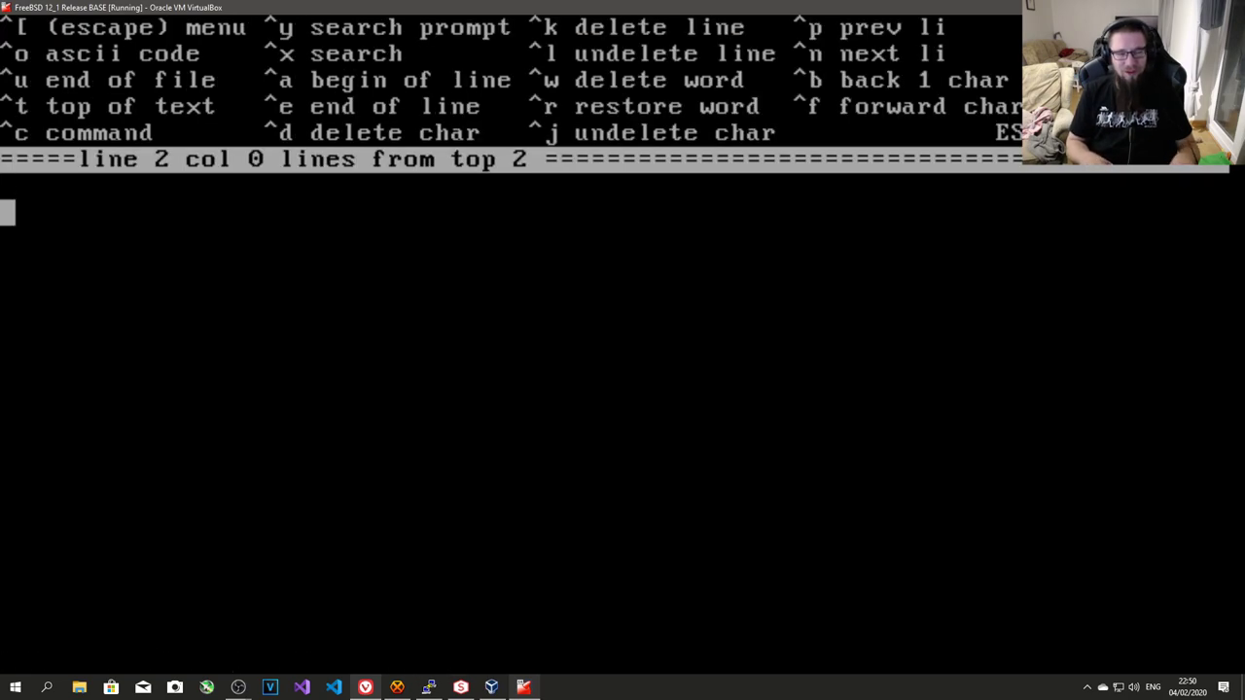
pyautogui.press('Escape')
pyautogui.press('a')
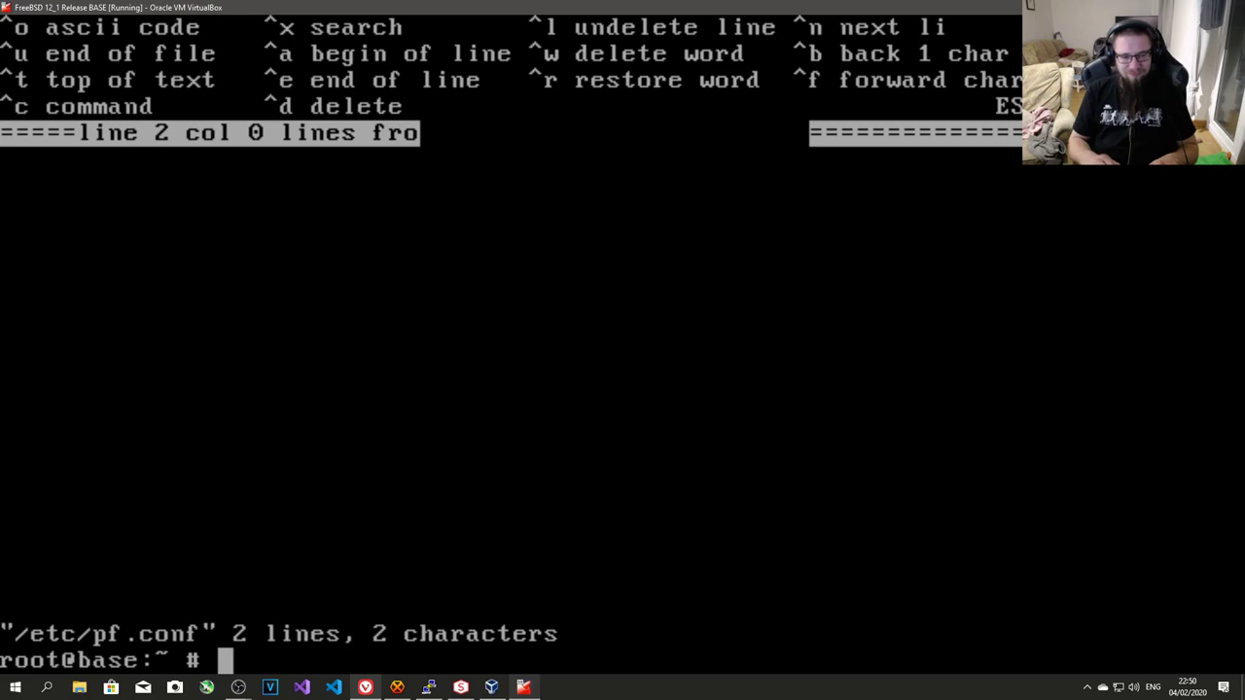
pyautogui.press('Up')
pyautogui.press('Down')
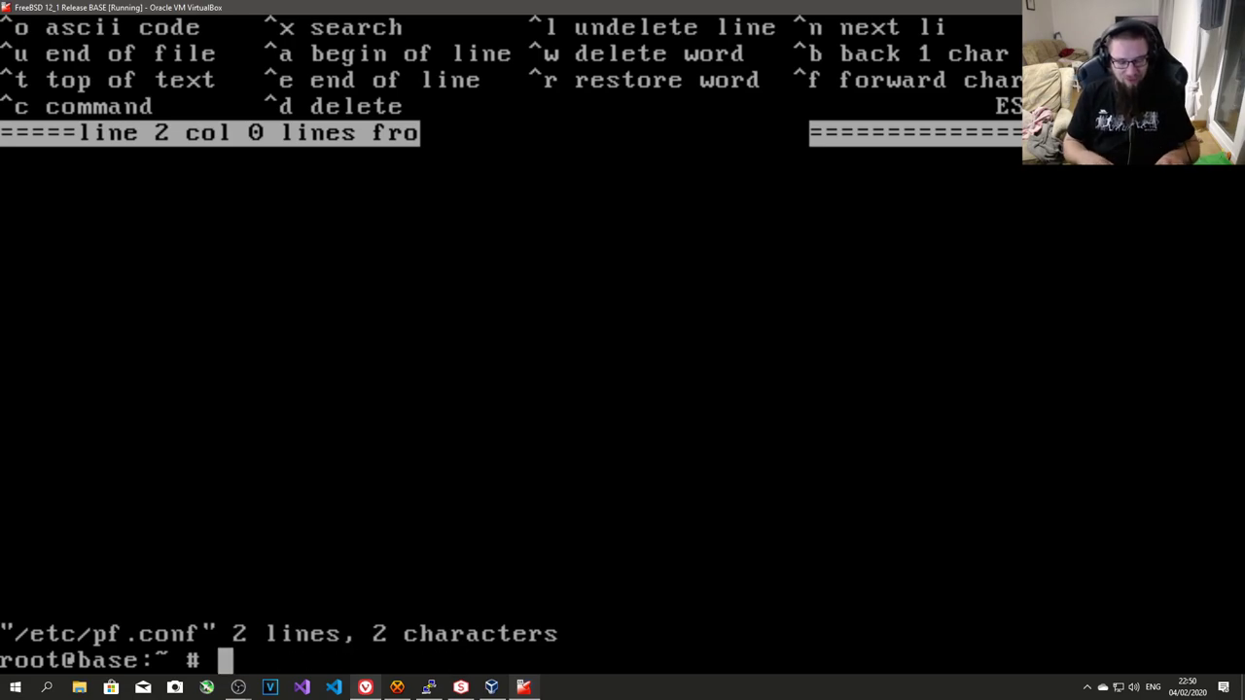
pyautogui.write('cat /etc/pf.conf')
pyautogui.press('Return')
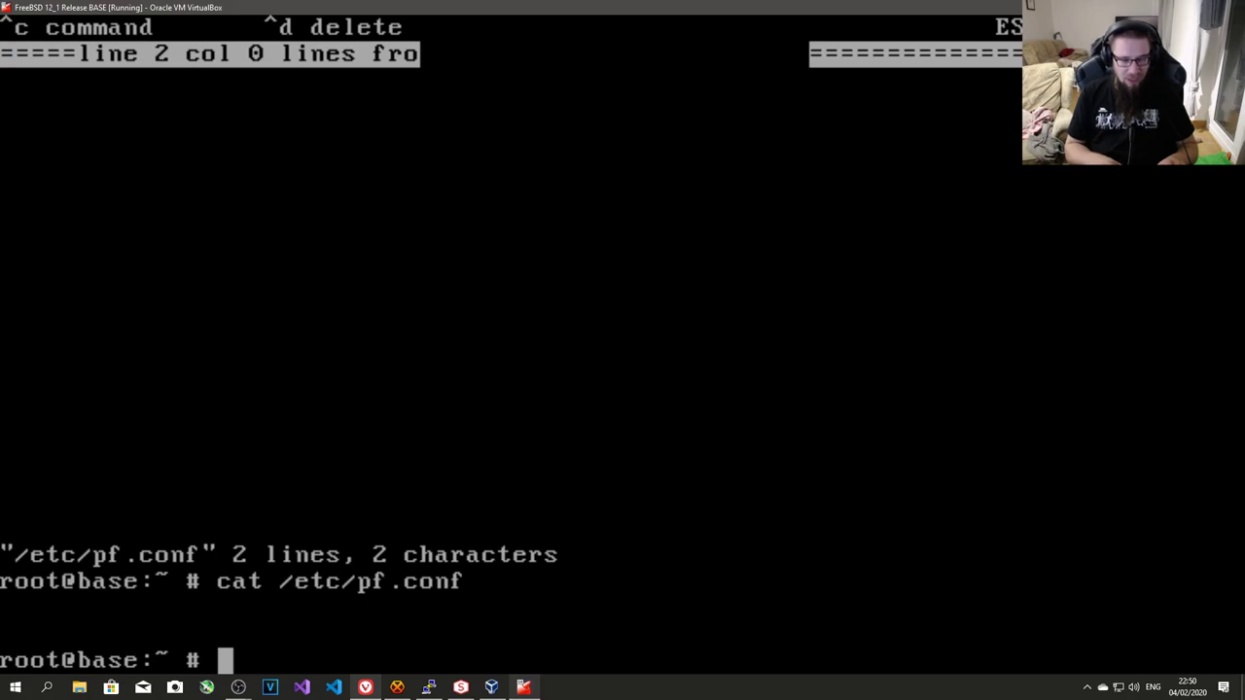
# - Check the current net.fibs value with sysctl -a | grep fibs
pyautogui.write('ee')
pyautogui.press('BackSpace')
pyautogui.press('BackSpace')
pyautogui.press('BackSpace')
pyautogui.write('sy')
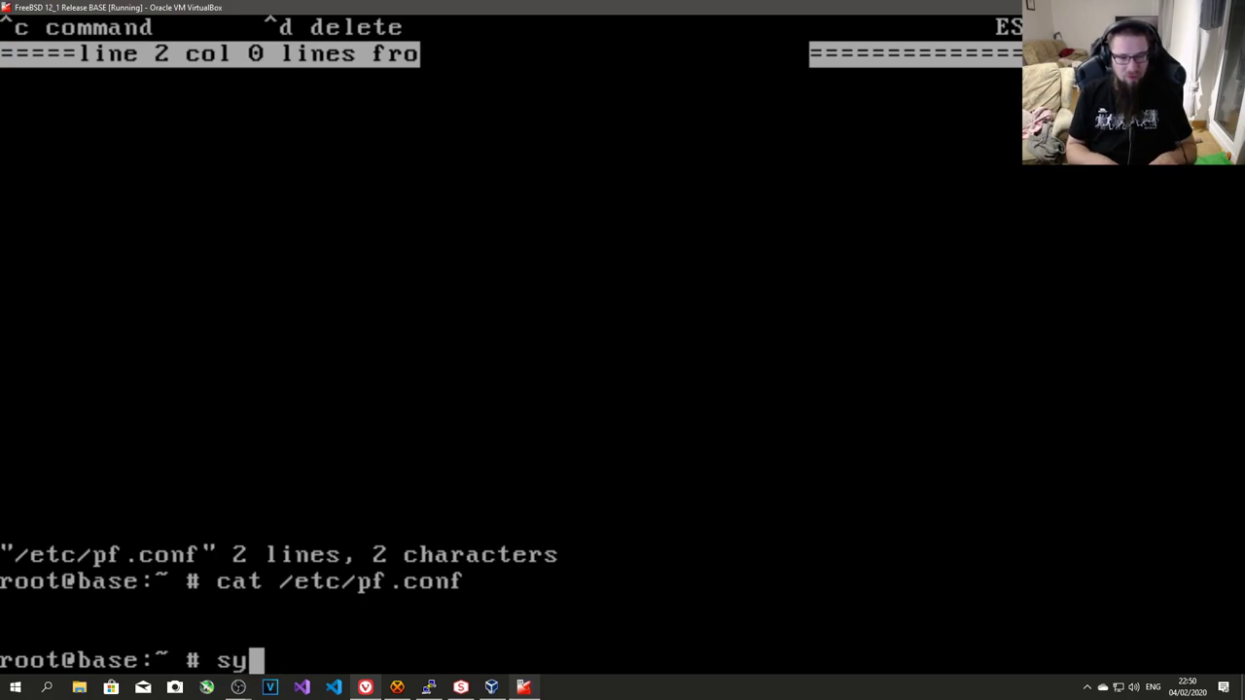
pyautogui.write('sctl ')
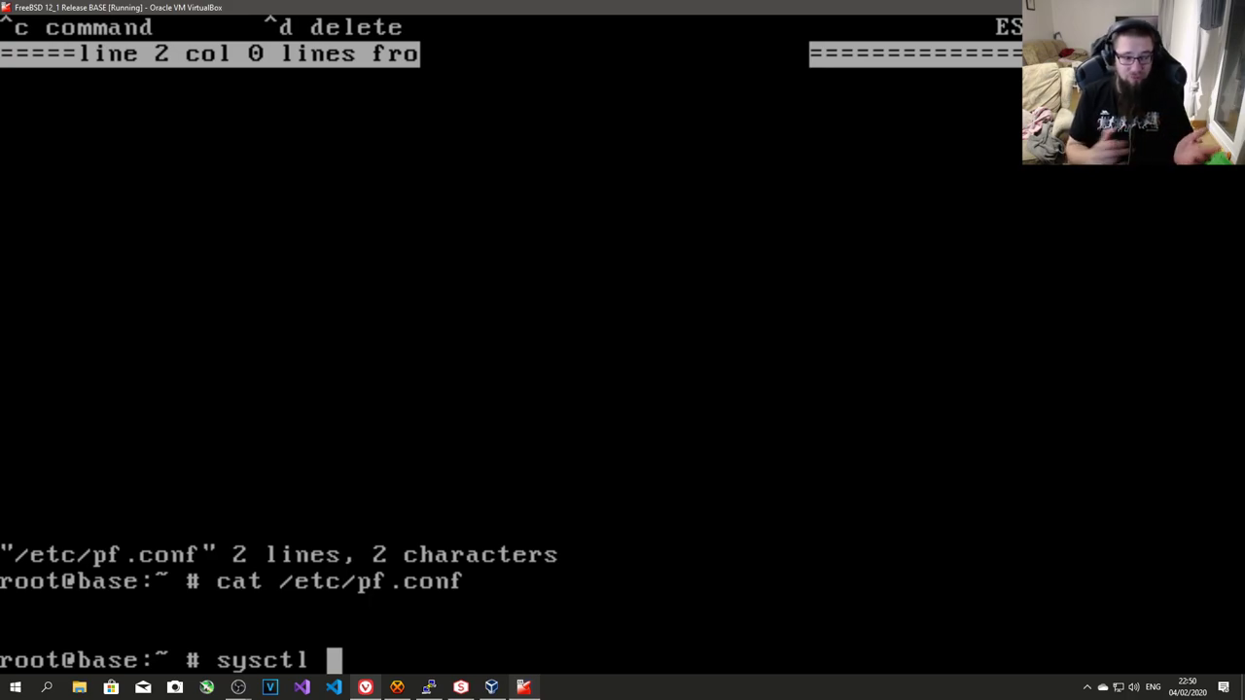
pyautogui.write('-a | grep')
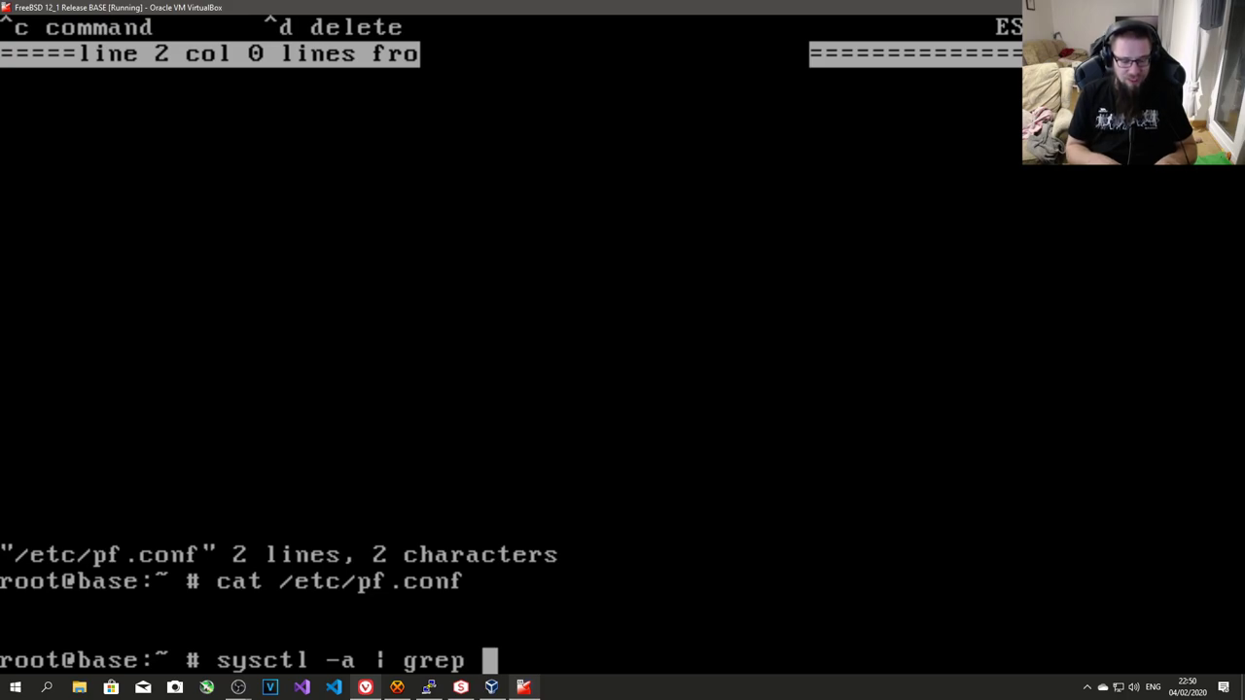
pyautogui.write('fibs')
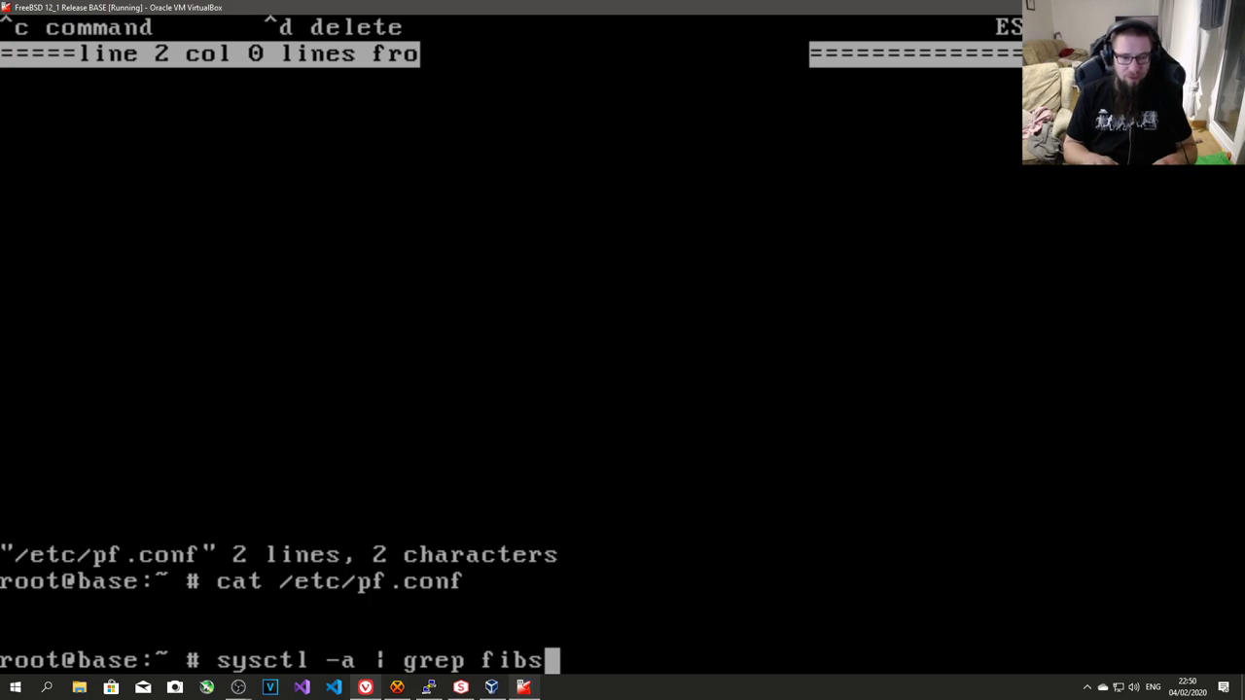
pyautogui.press('Return')
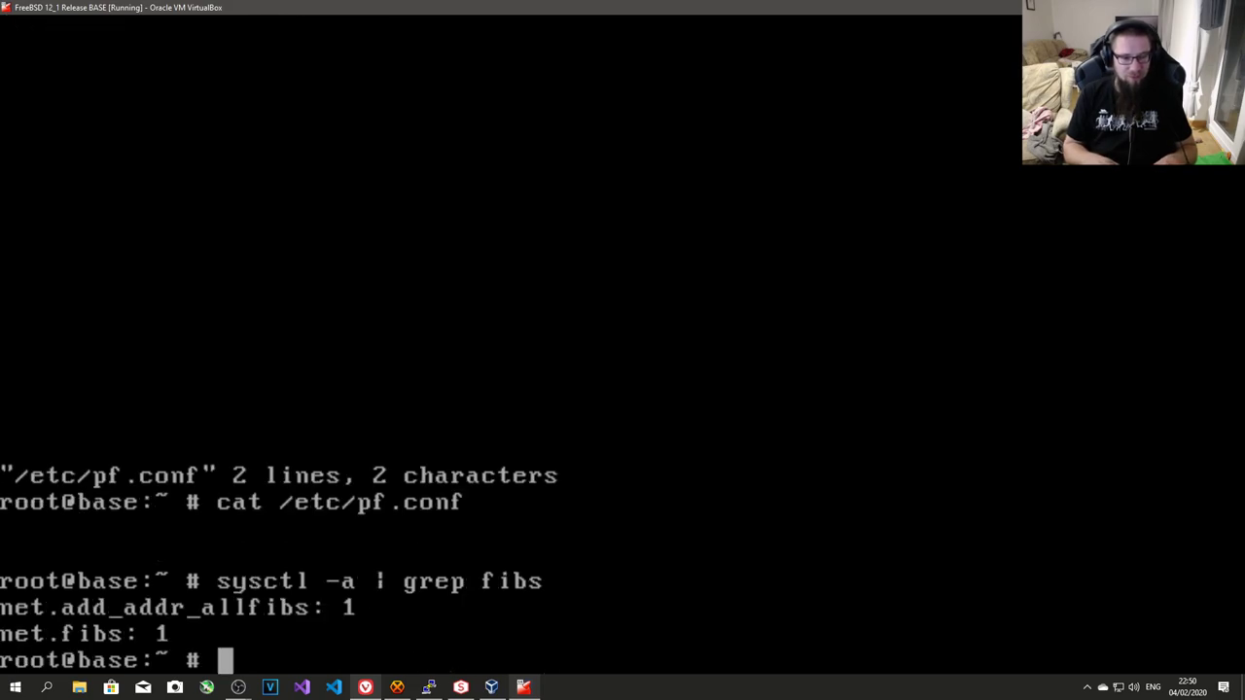
# - Open /boot/loader.conf in ee and enter the line net.fibs=10
pyautogui.write('ee /')
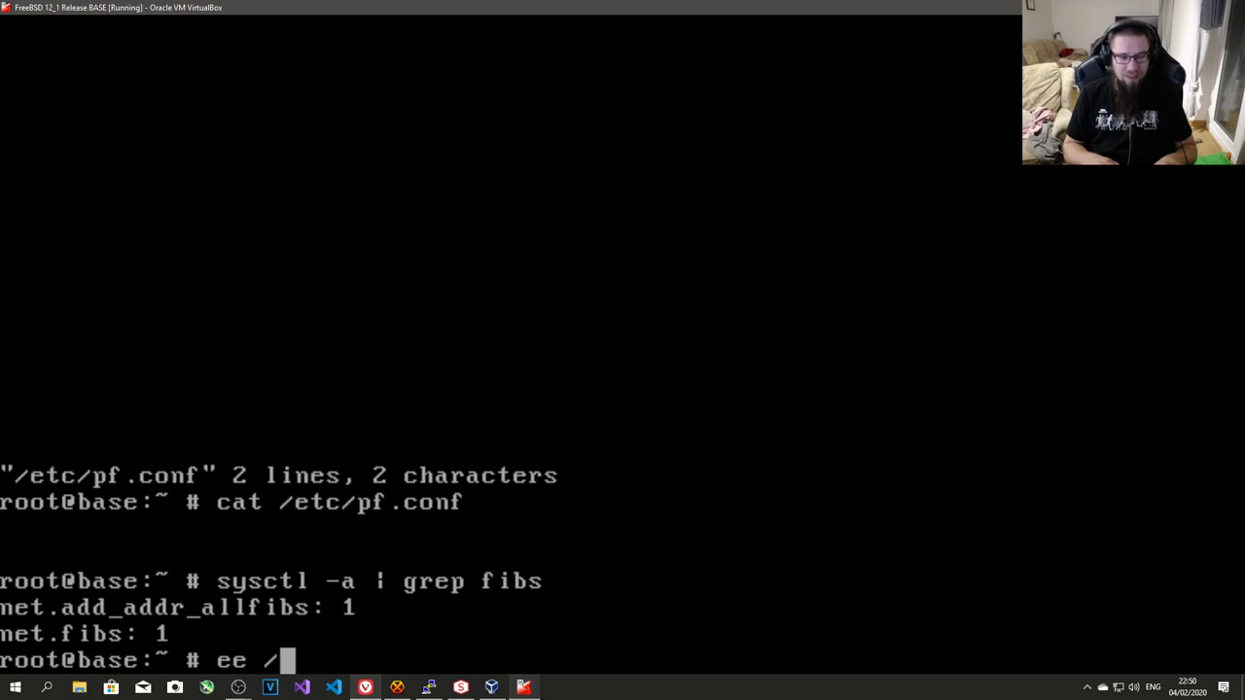
pyautogui.write('boot/loader./')
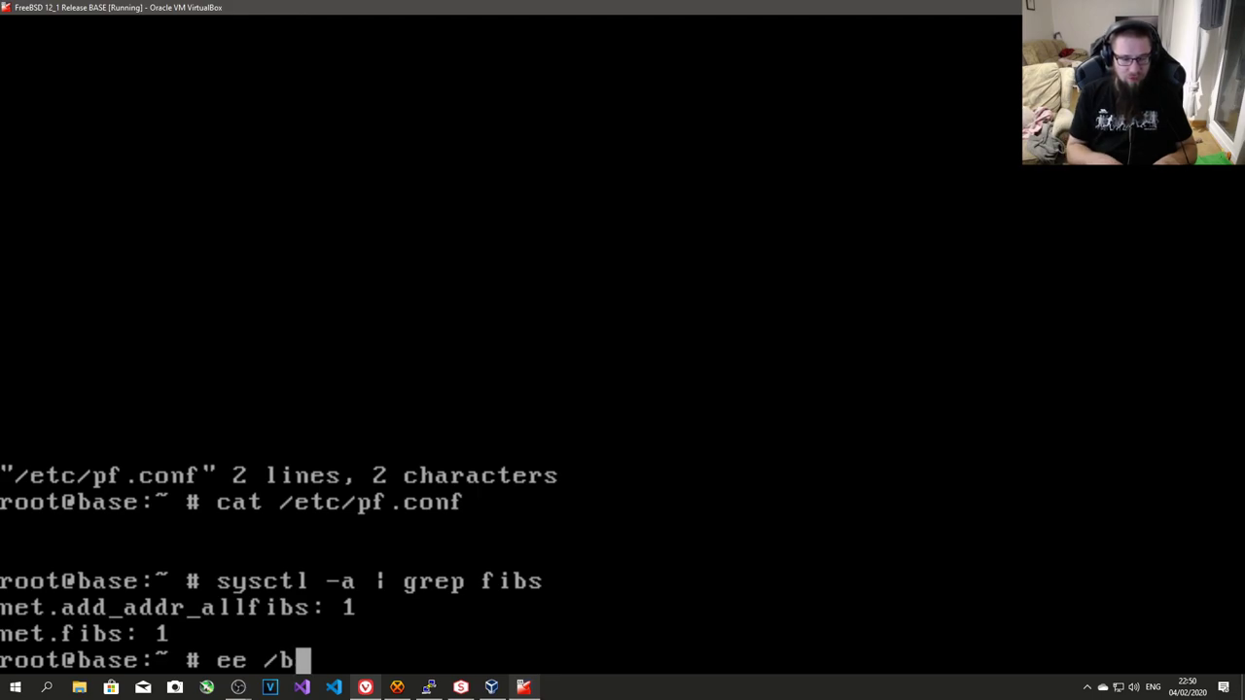
pyautogui.press('BackSpace')
pyautogui.press('BackSpace')
pyautogui.write('.conf')
pyautogui.press('Return')
pyautogui.write('net.fibs')
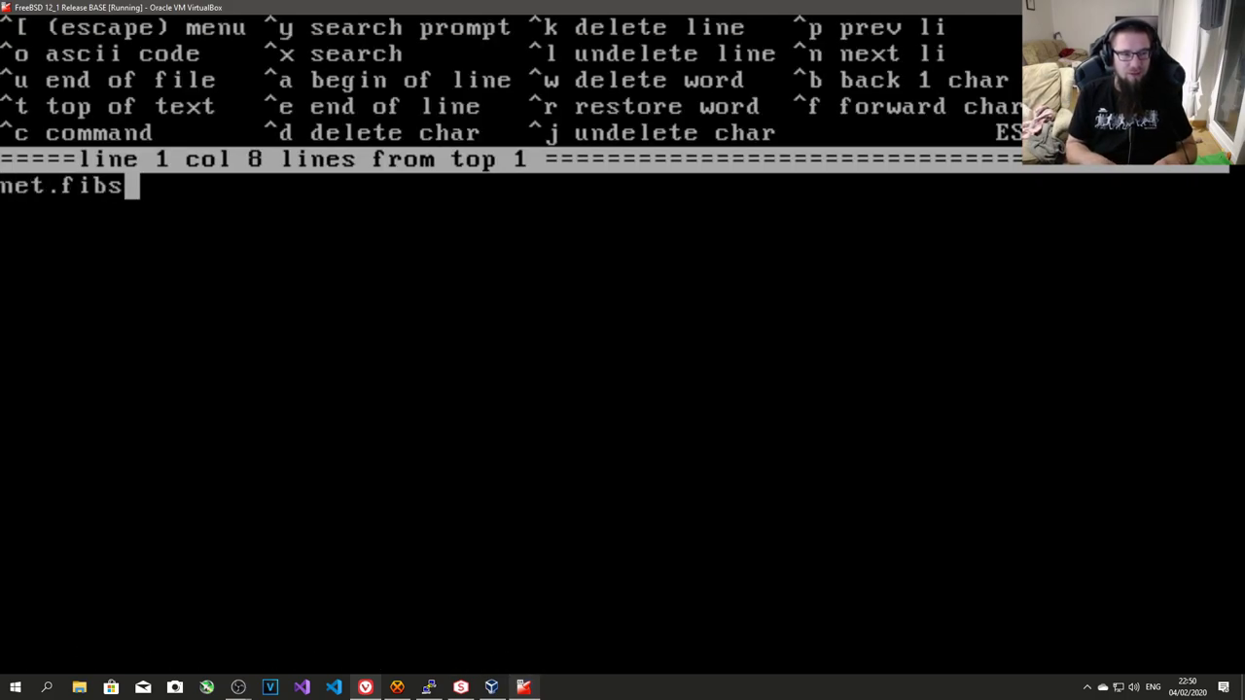
pyautogui.write('=10')
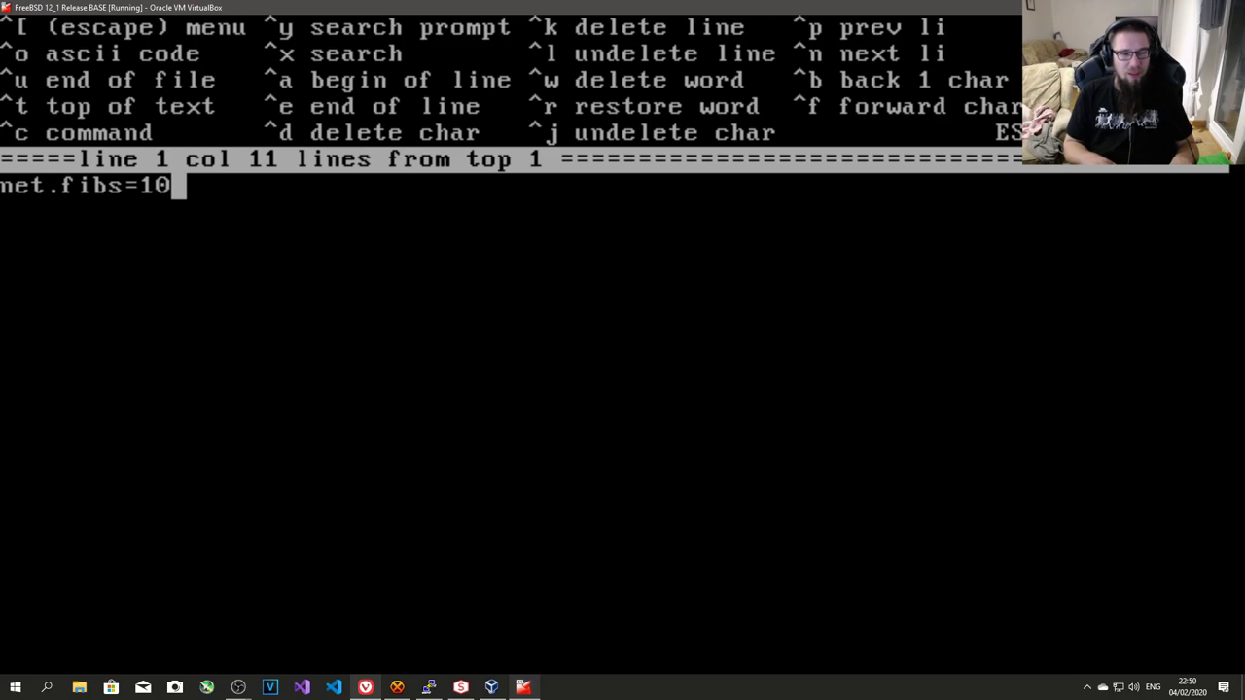
# - Review the net.fibs=10 line, save loader.conf, and return to a fresh shell prompt
pyautogui.press('Left')
pyautogui.press('Left')
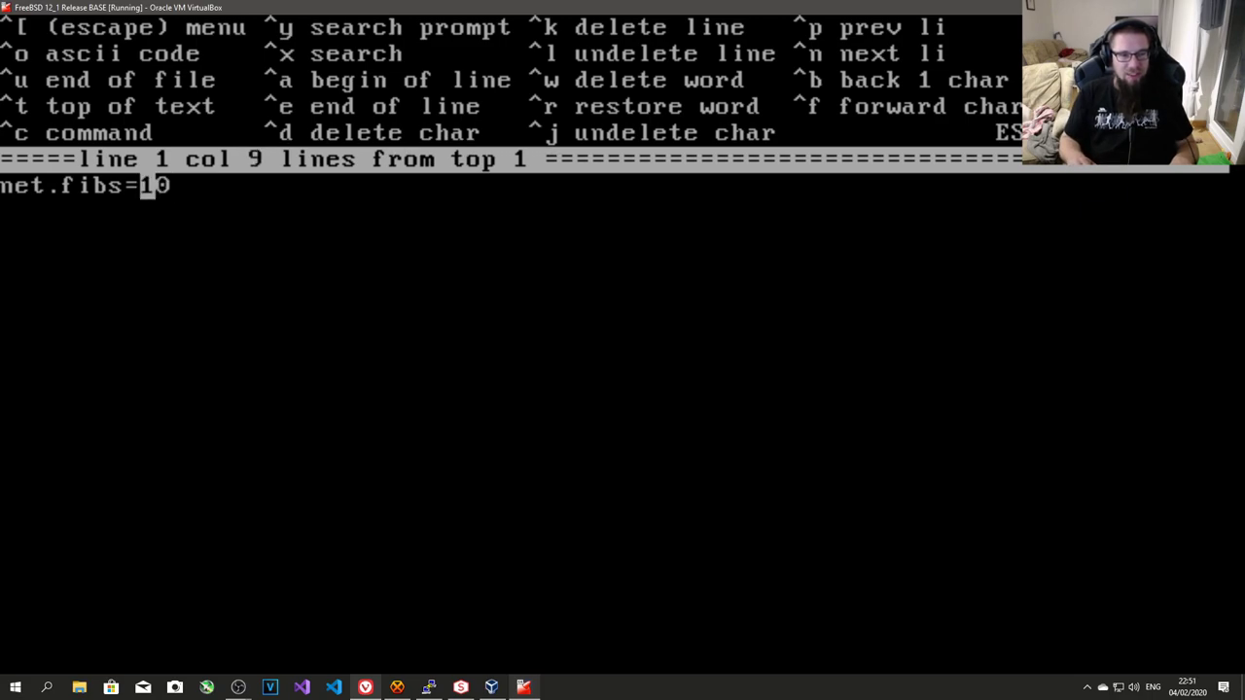
pyautogui.press('Right')
pyautogui.press('Left')
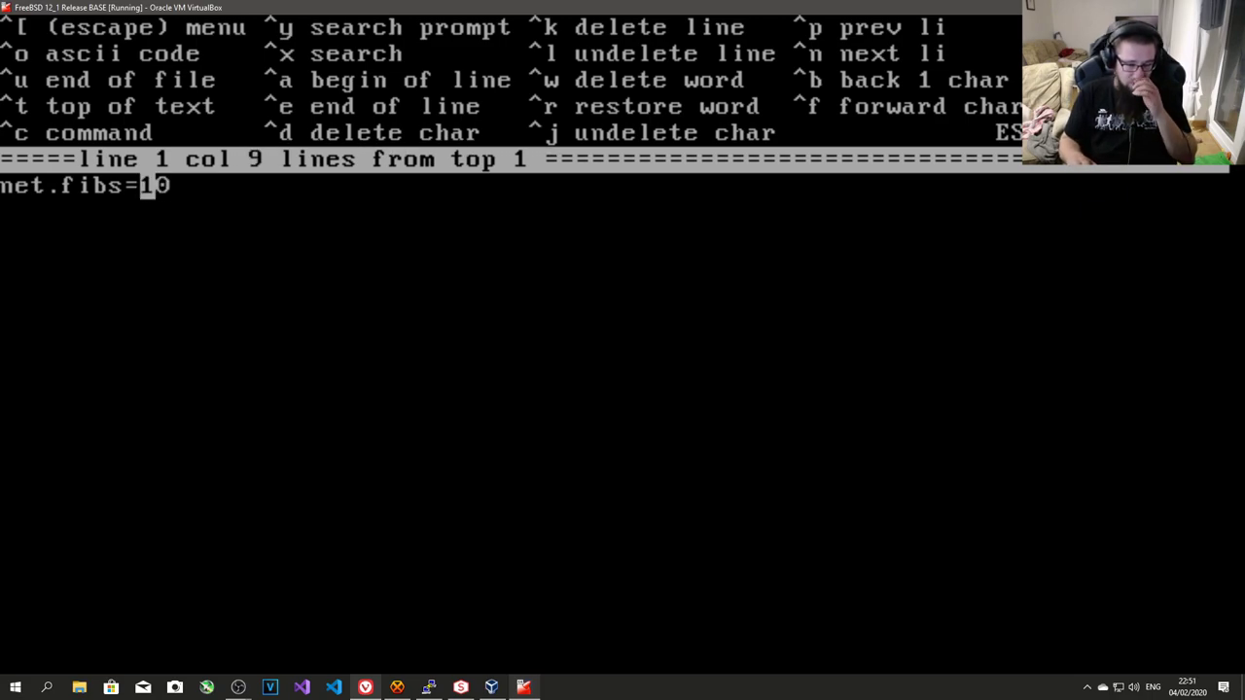
pyautogui.press('Right')
pyautogui.press('Left')
pyautogui.press('Left')
pyautogui.press('Right')
pyautogui.press('Right')
pyautogui.press('Right')
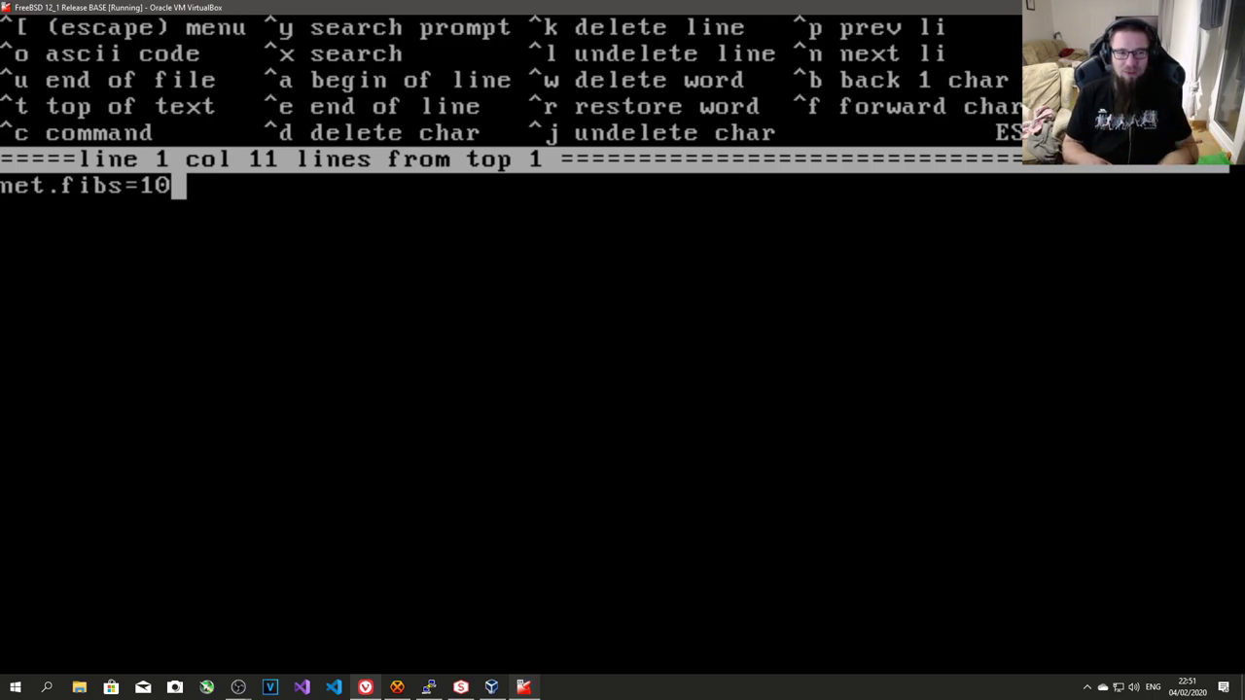
pyautogui.press('Escape')
pyautogui.press('Return')
pyautogui.press('Return')
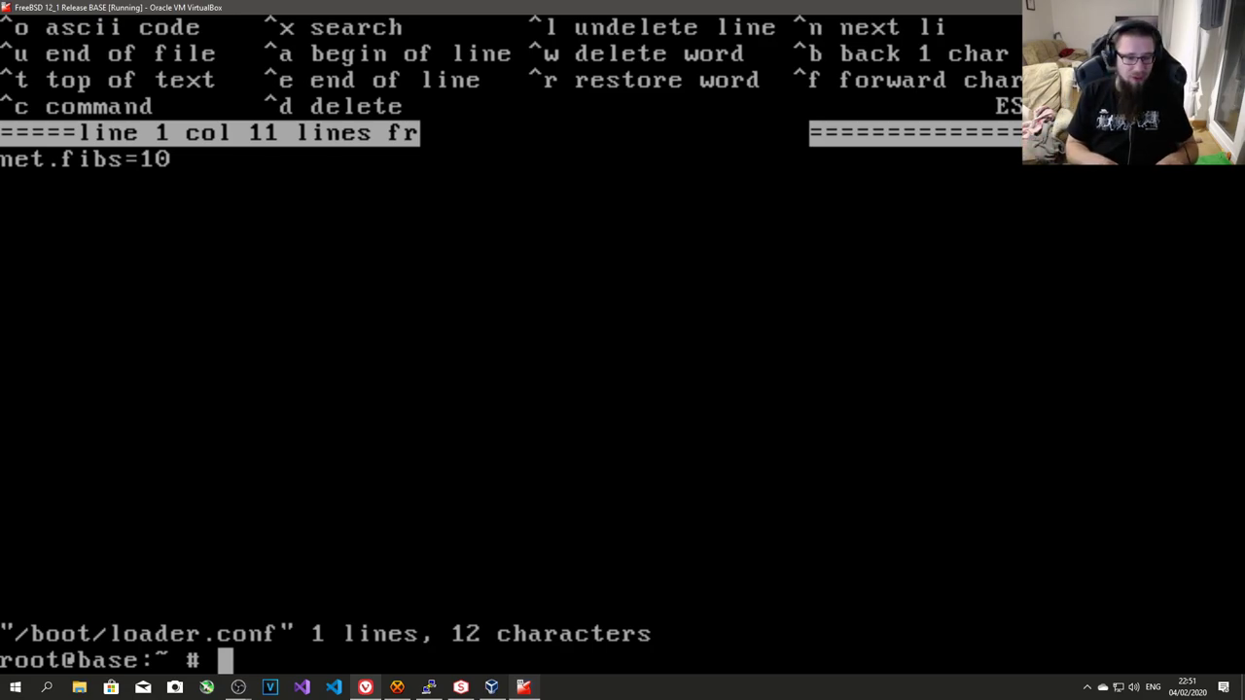
pyautogui.press('Return')
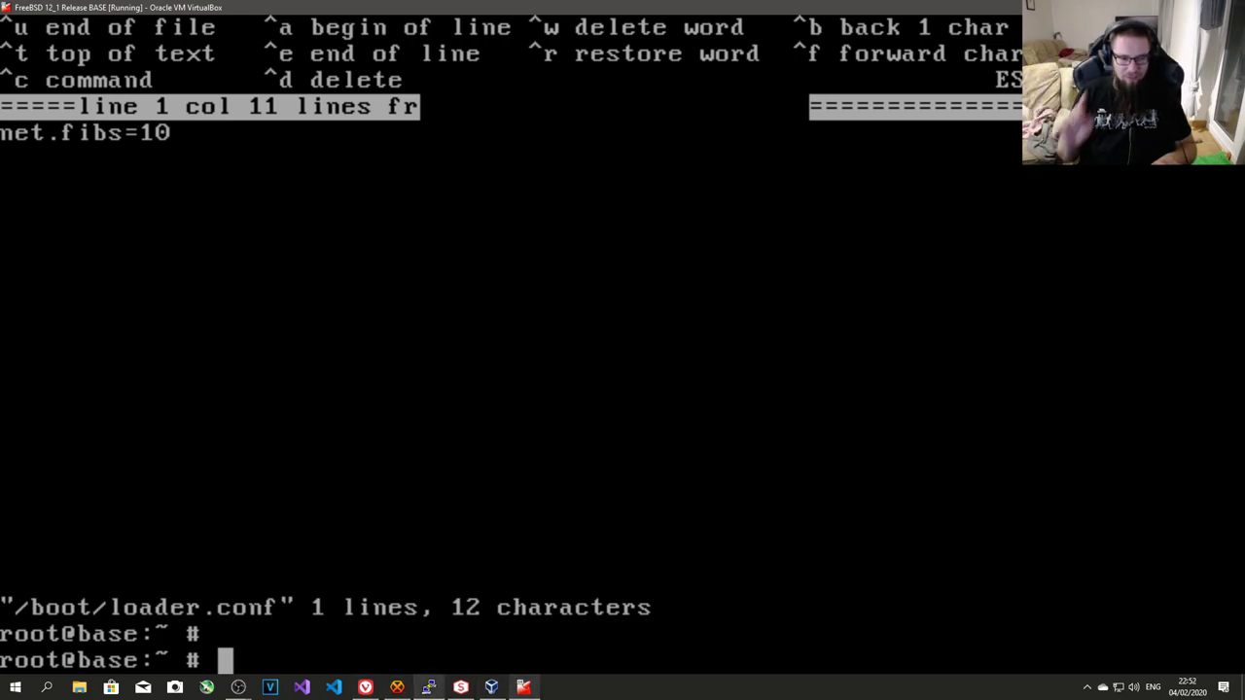
# - Discard the partial ee command and launch top to see the guest's running processes
pyautogui.write('ee /etc/')
pyautogui.press('Return')
pyautogui.write('top')
pyautogui.press('Return')
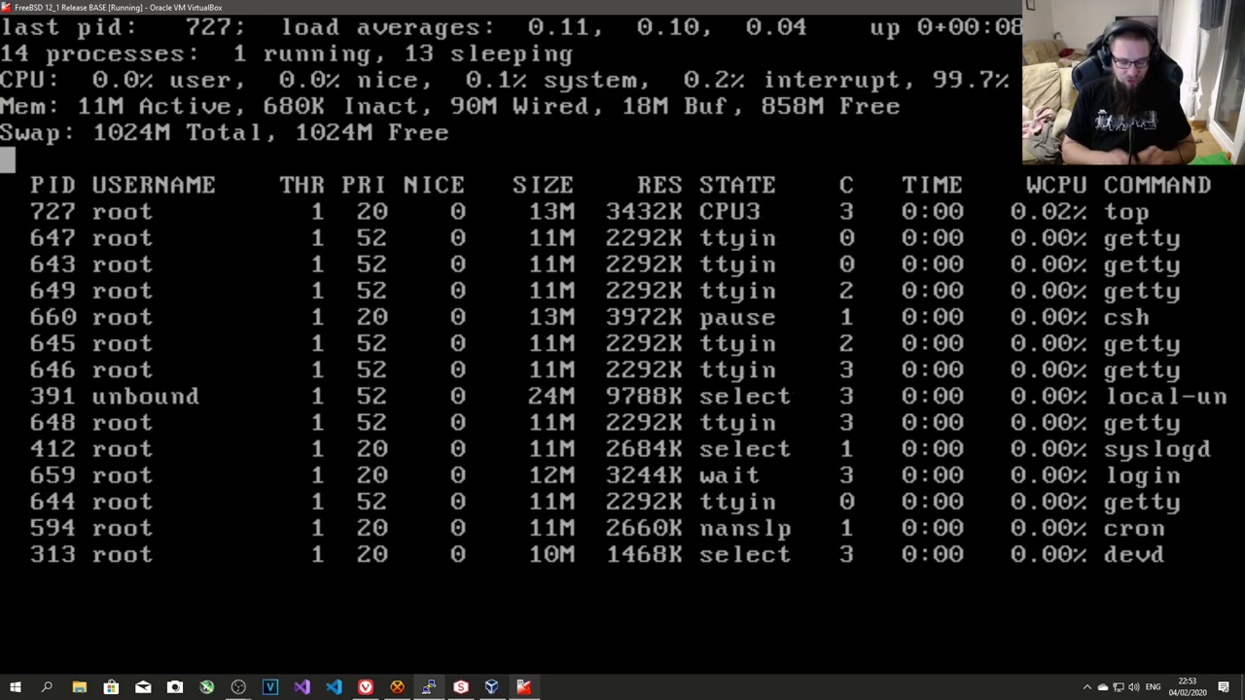
# - Restart top and filter it to show only root's processes
pyautogui.write('urot')
pyautogui.press('Return')
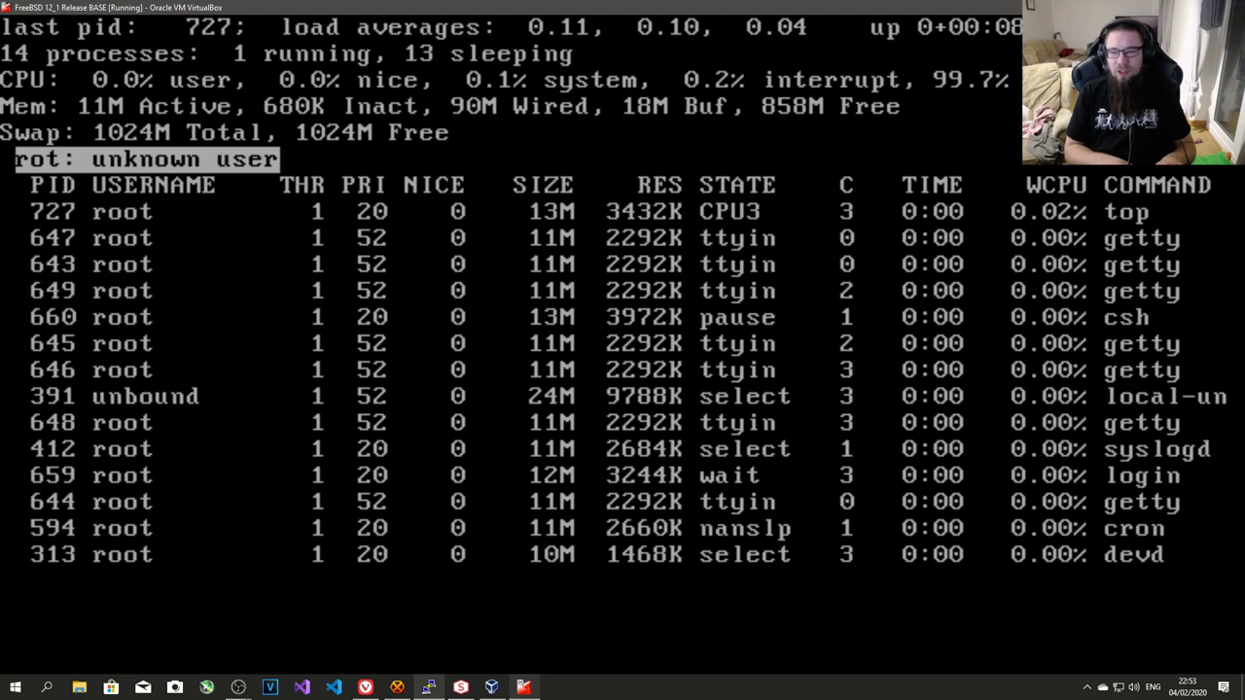
pyautogui.write('u')
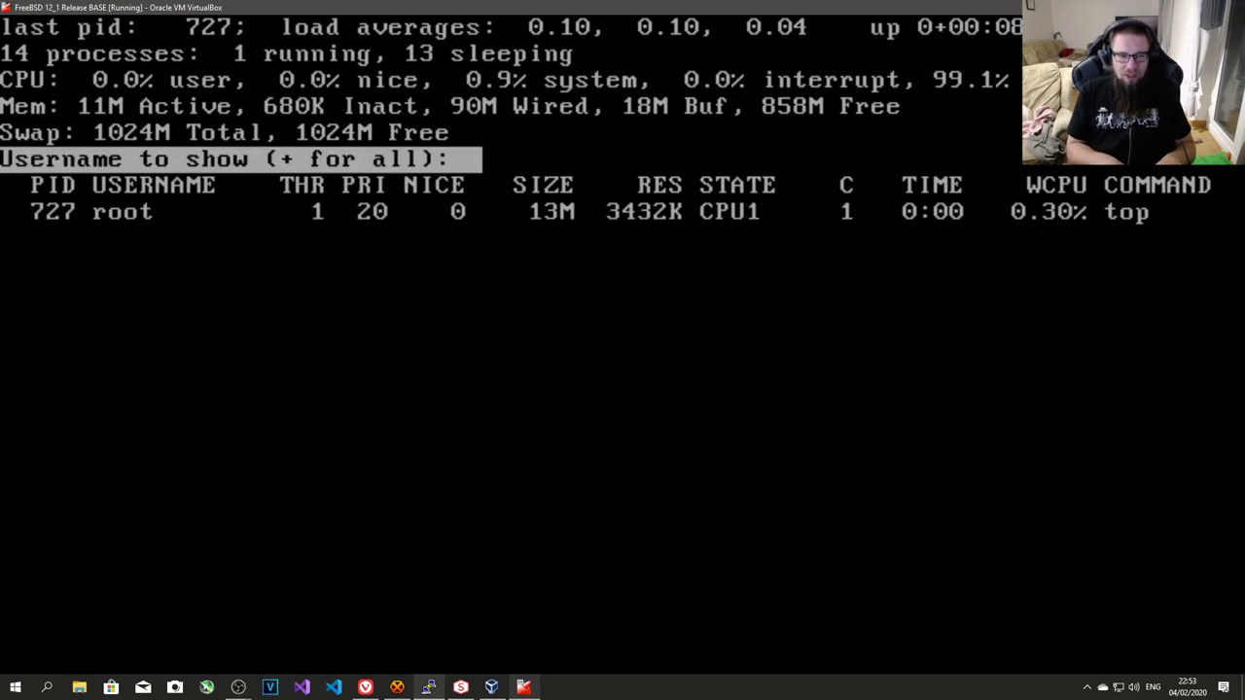
pyautogui.write('q')
pyautogui.press('Return')
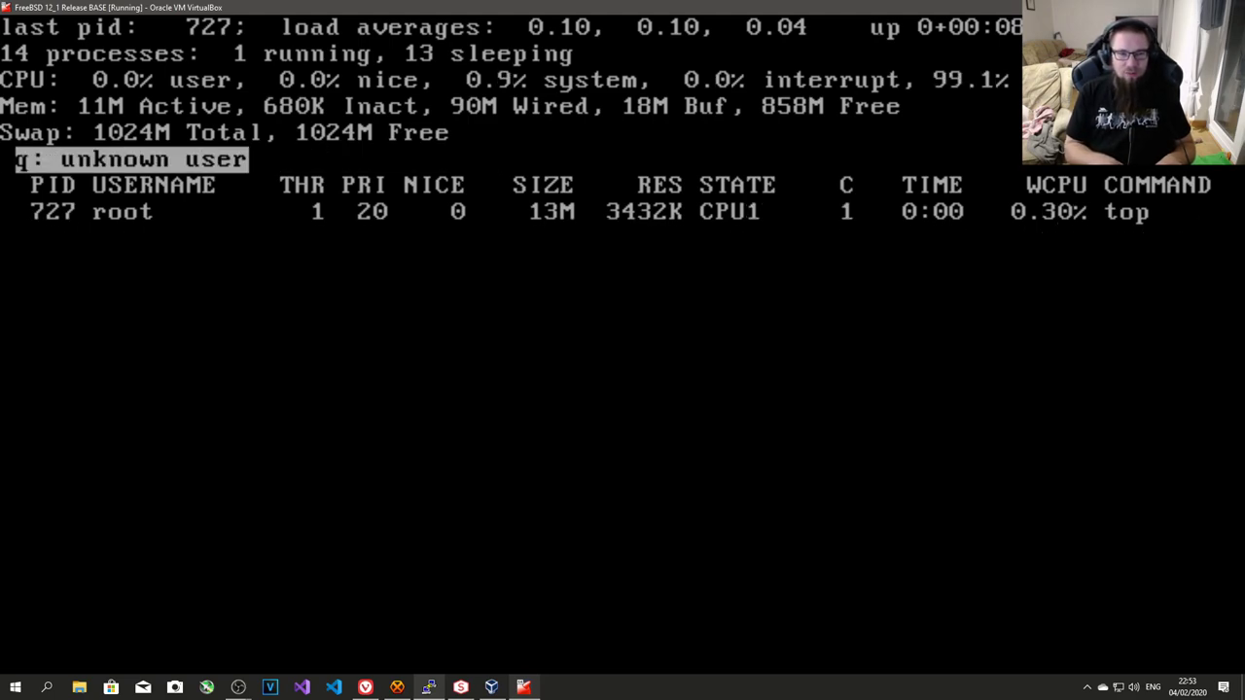
pyautogui.write('u+')
pyautogui.press('Return')
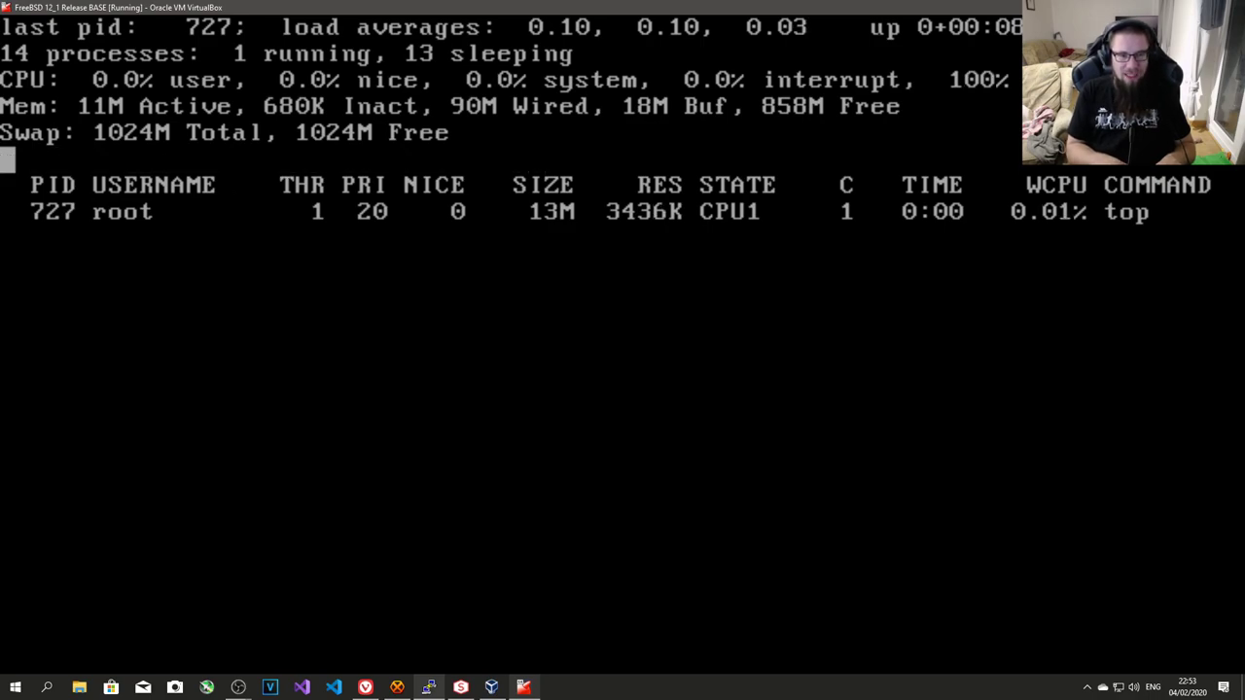
pyautogui.write('qtop')
pyautogui.press('Return')
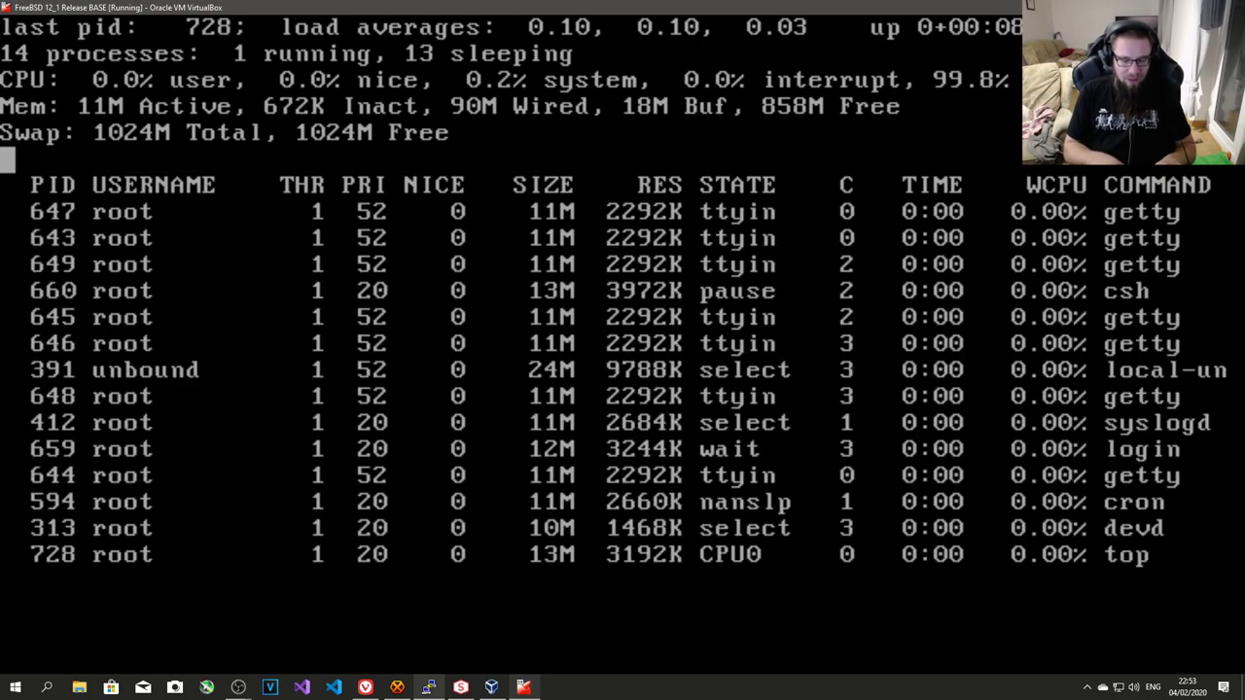
pyautogui.write('uroot')
pyautogui.press('Return')
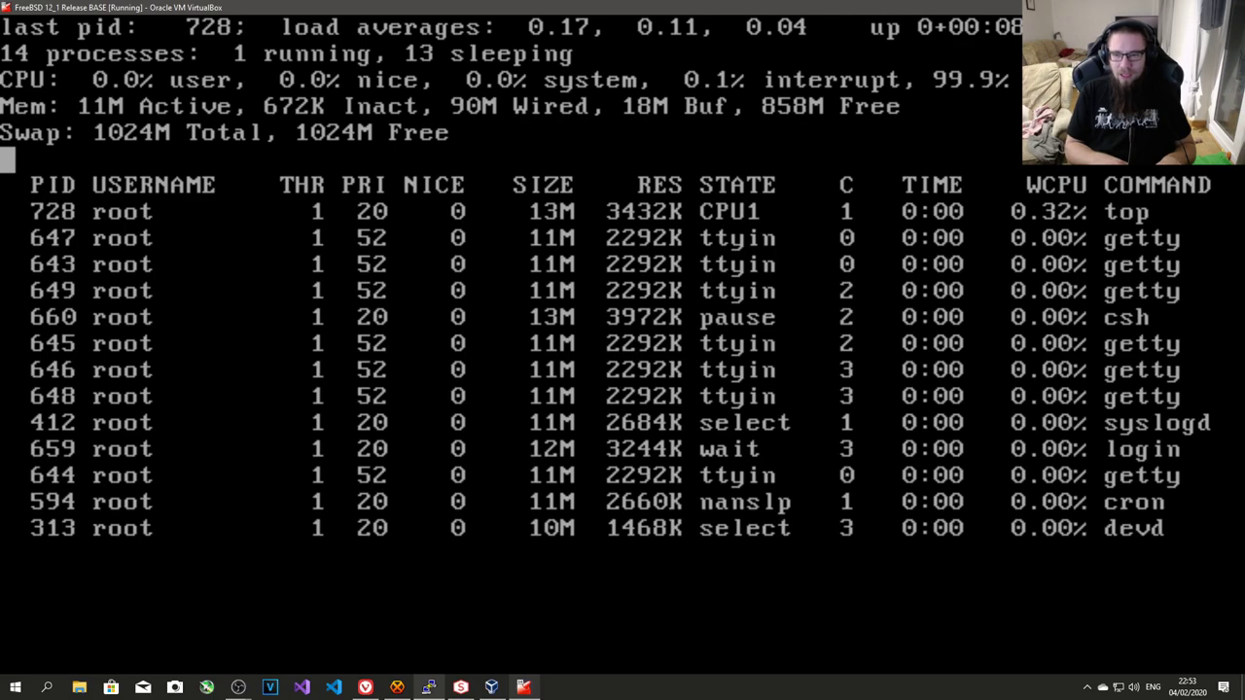
# - View the login prompts on ttyv1–ttyv3, return to ttyv0, and quit top
pyautogui.hotkey('alt', 'F2')
pyautogui.hotkey('alt', 'F3')
pyautogui.hotkey('alt', 'F4')
pyautogui.hotkey('alt', 'F3')
pyautogui.hotkey('alt', 'F2')
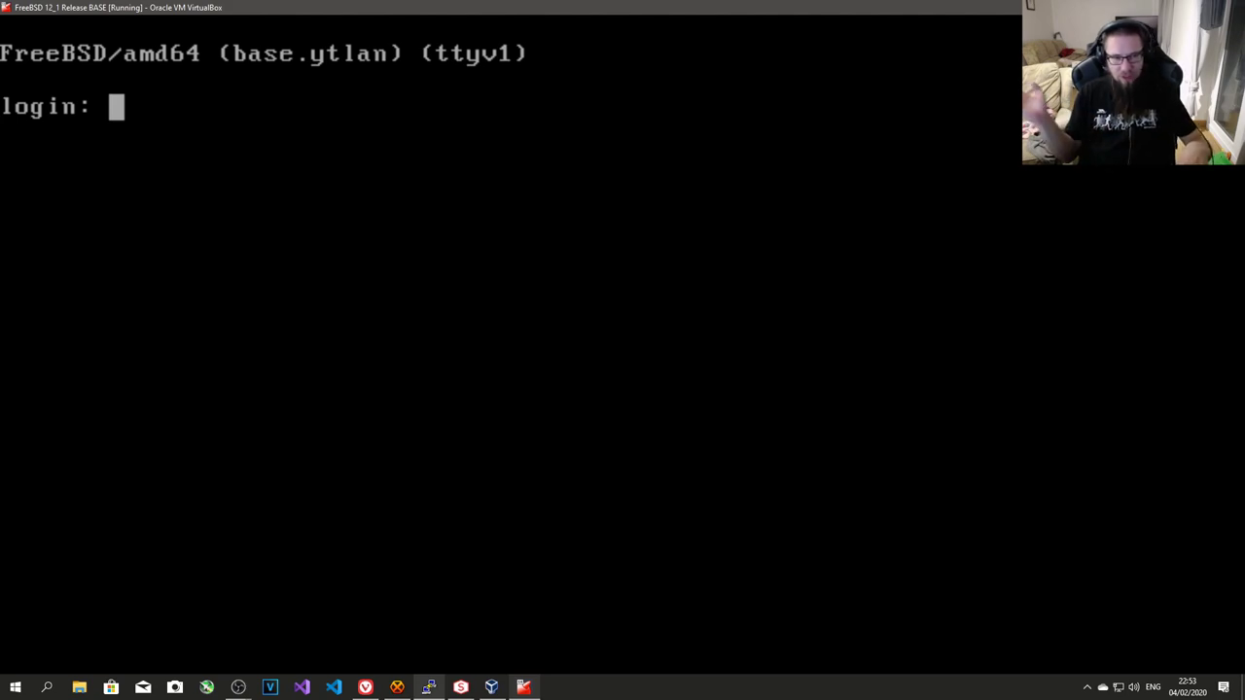
pyautogui.hotkey('alt', 'F1')
pyautogui.press('q')
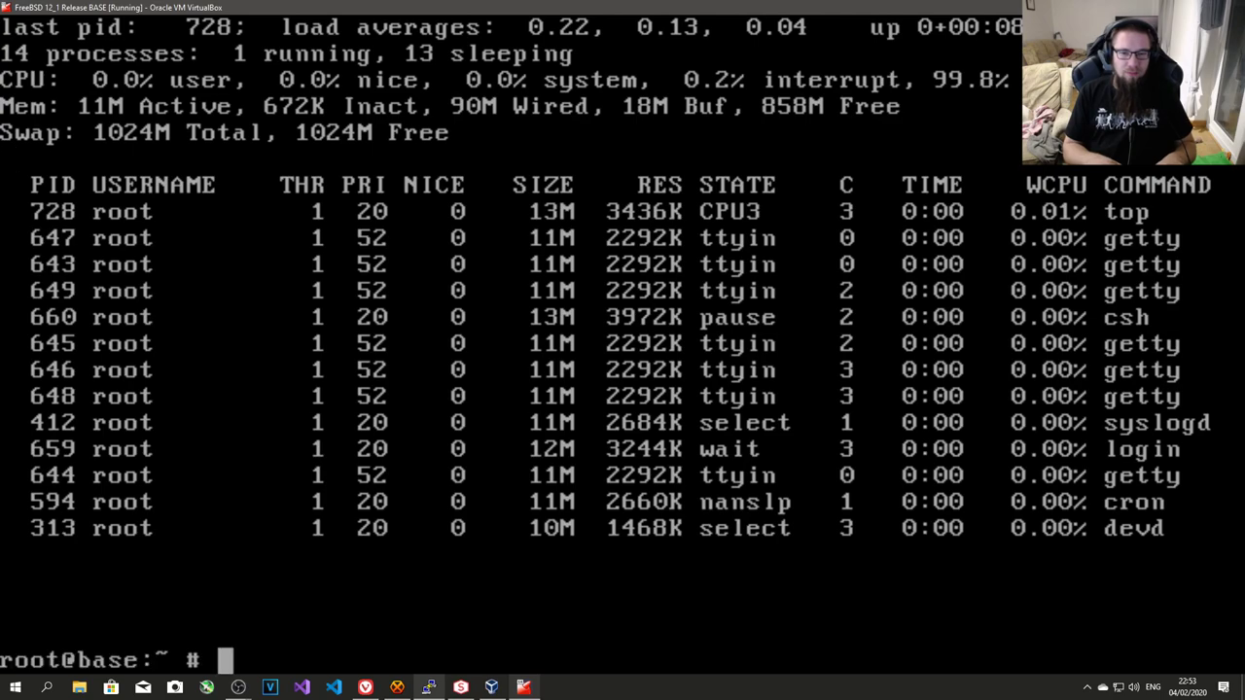
# - Open /etc/ttys in ee, scroll down to the ttyv entries, and exit without saving
pyautogui.write('ee /etc/')
pyautogui.write('ge')
pyautogui.press('BackSpace')
pyautogui.press('BackSpace')
pyautogui.write('tt')
pyautogui.press('Tab')
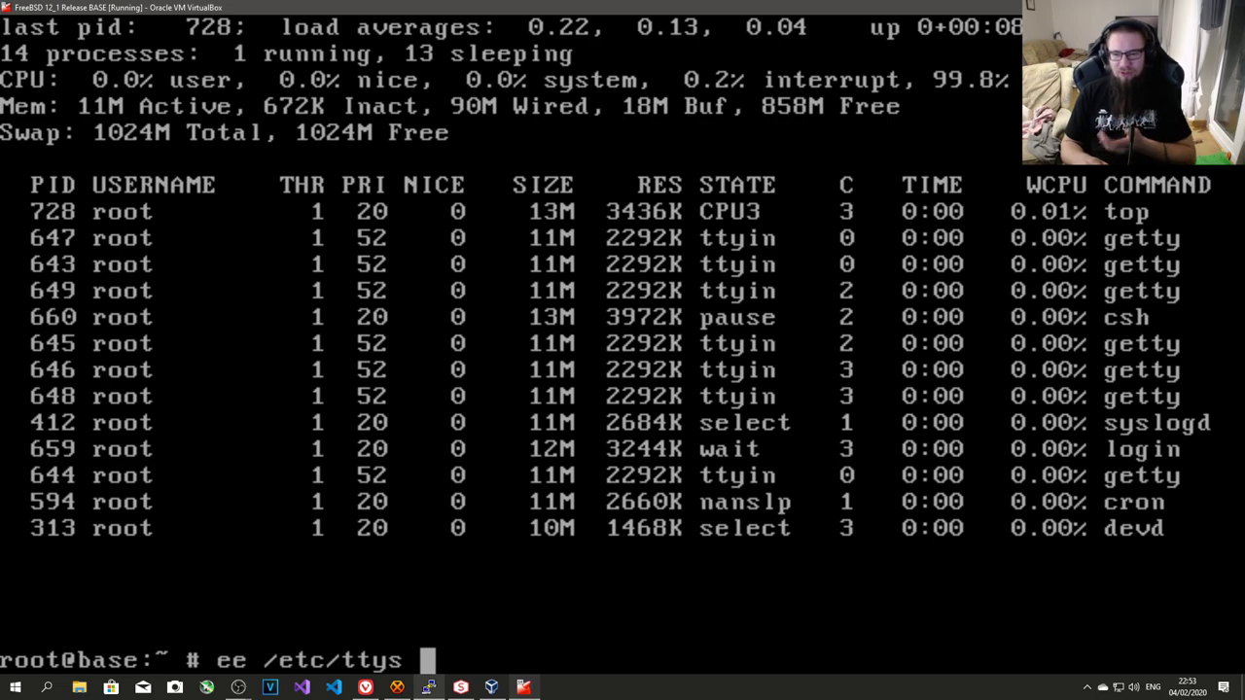
pyautogui.press('Return')
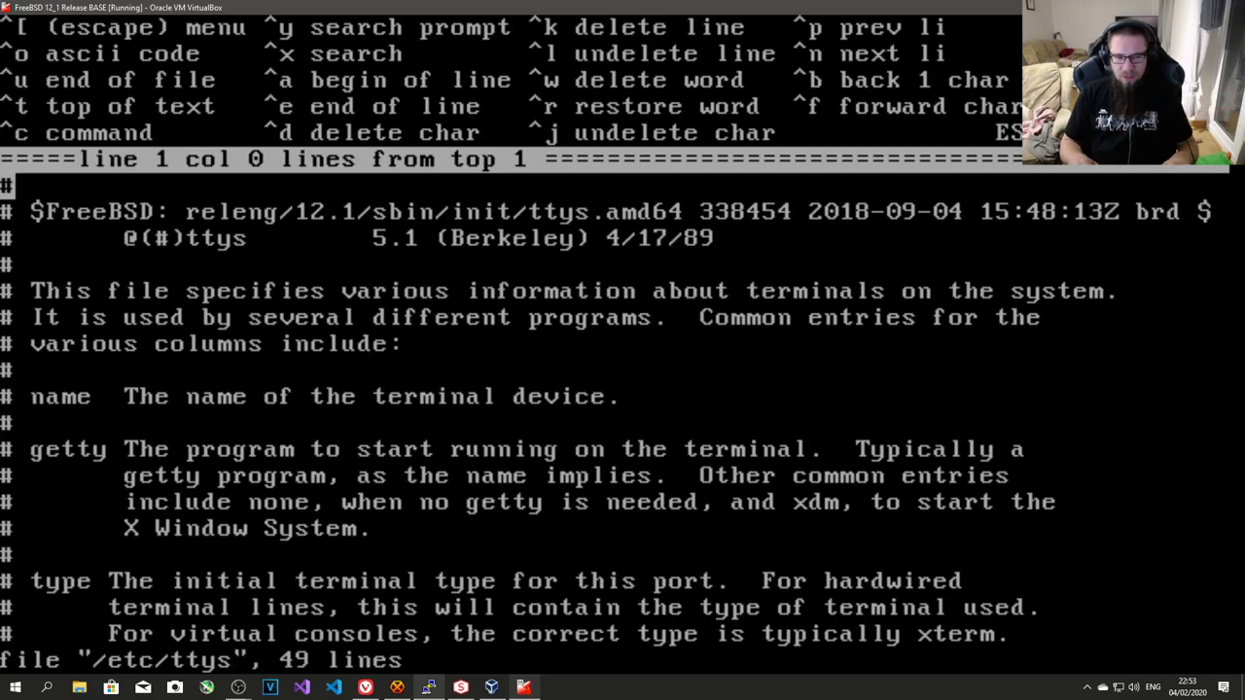
pyautogui.press('Down')
pyautogui.press('Down')
pyautogui.press('Down')
pyautogui.press('Down')
pyautogui.press('Down')
pyautogui.press('Down')
pyautogui.press('Down')
pyautogui.press('Down')
pyautogui.press('Down')
pyautogui.press('Down')
pyautogui.press('Down')
pyautogui.press('Down')
pyautogui.press('Down')
pyautogui.press('Down')
pyautogui.press('Down')
pyautogui.press('Down')
pyautogui.press('Down')
pyautogui.press('Down')
pyautogui.press('Down')
pyautogui.press('Down')
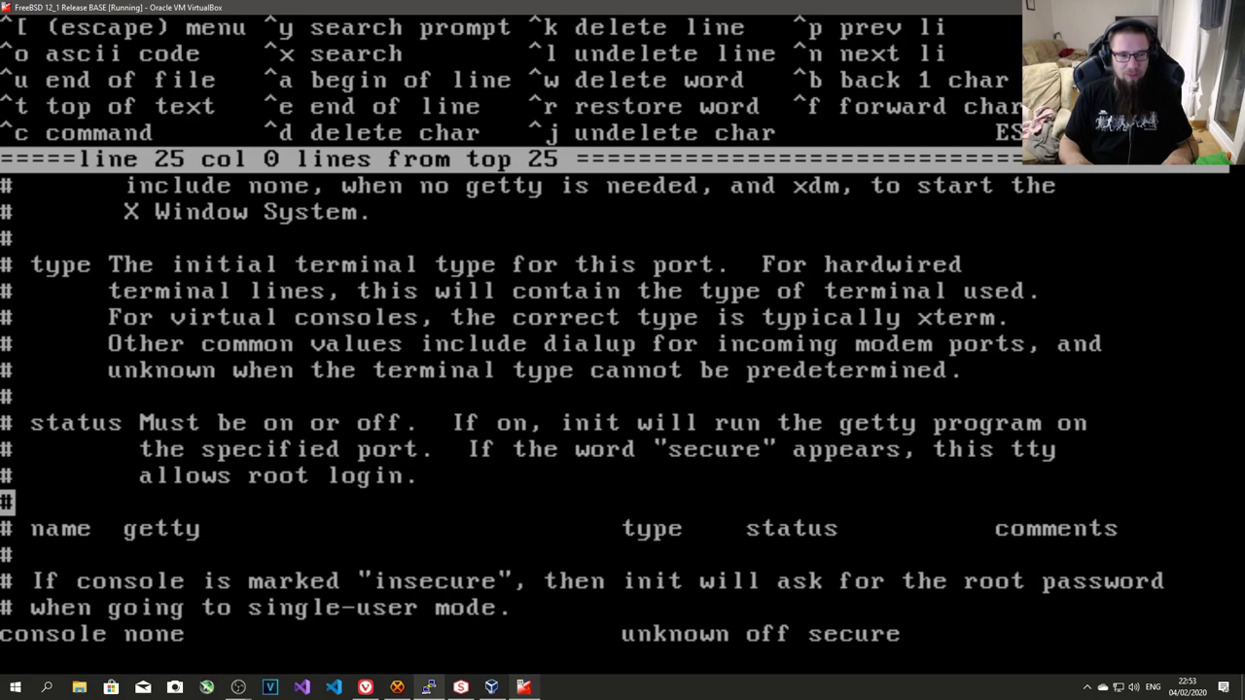
pyautogui.press('Down')
pyautogui.press('Down')
pyautogui.press('Down')
pyautogui.press('Down')
pyautogui.press('Down')
pyautogui.press('Down')
pyautogui.press('Down')
pyautogui.press('Down')
pyautogui.press('Down')
pyautogui.press('Down')
pyautogui.press('Down')
pyautogui.press('Down')
pyautogui.press('Up')
pyautogui.press('Up')
pyautogui.press('Up')
pyautogui.press('Escape')
pyautogui.press('a')
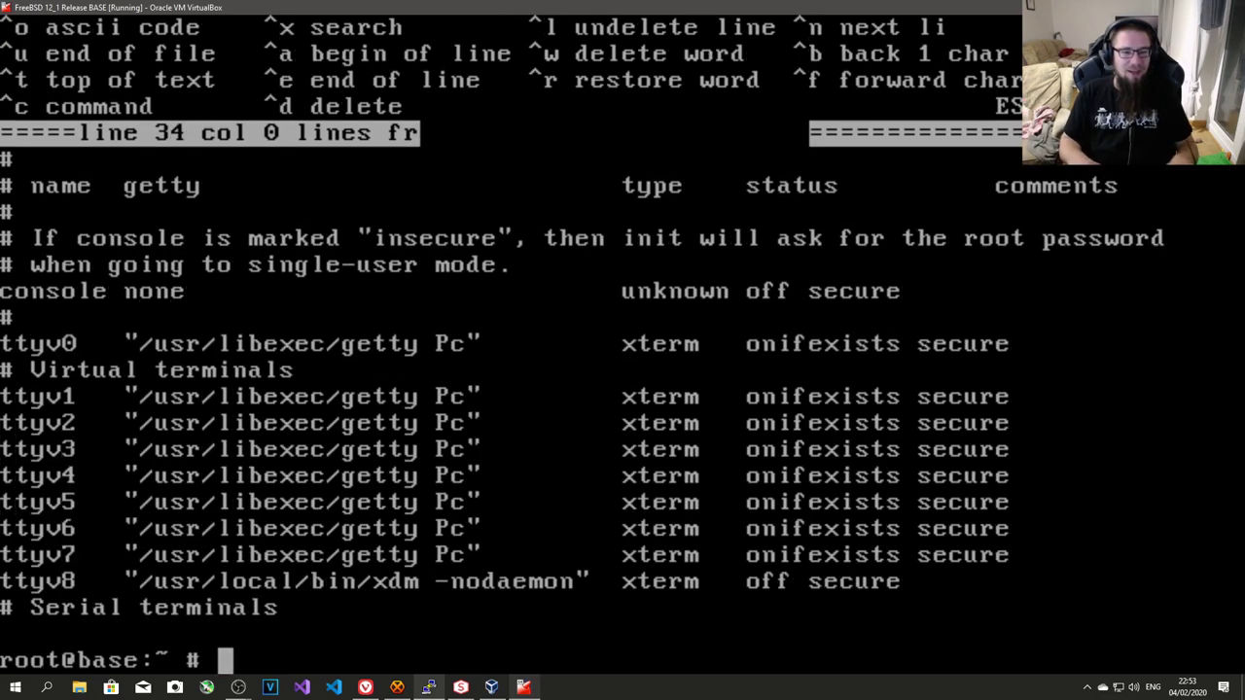
pyautogui.press('Up')
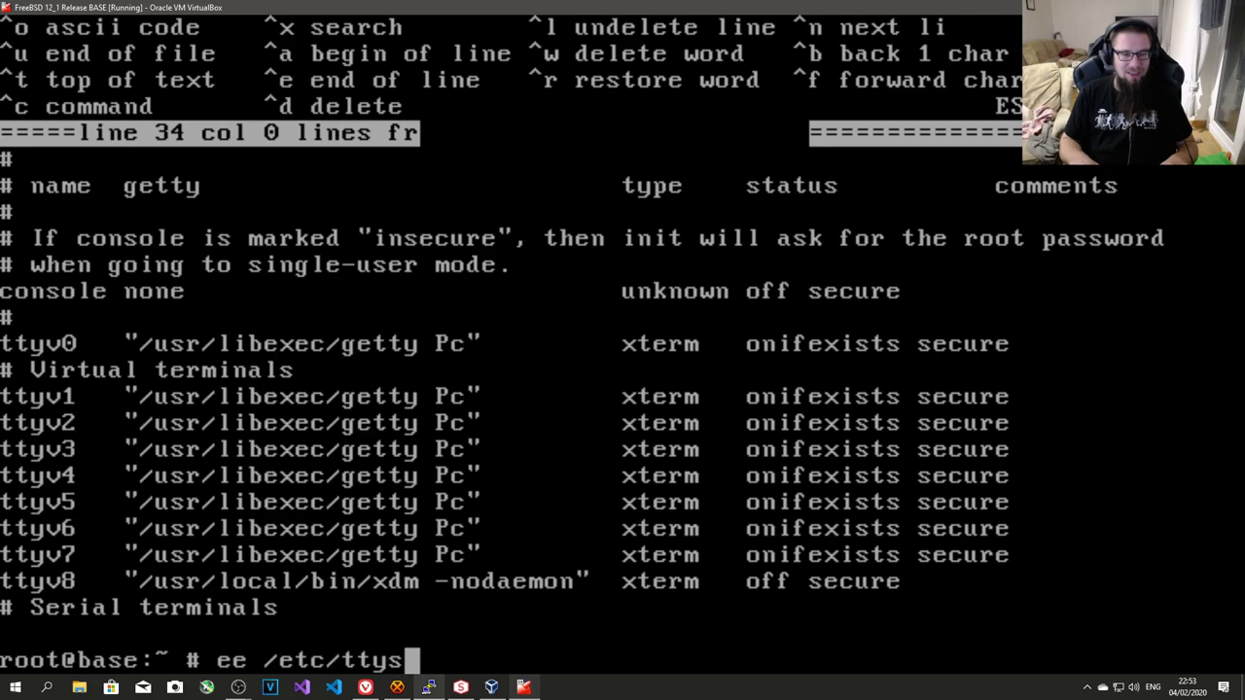
# - Reopen /etc/ttys and change ttyv7's status from onifexists to off
pyautogui.press('Return')
pyautogui.press('Down')
pyautogui.press('Down')
pyautogui.press('Down')
pyautogui.press('Down')
pyautogui.press('Down')
pyautogui.press('Down')
pyautogui.press('Down')
pyautogui.press('Down')
pyautogui.press('Down')
pyautogui.press('Down')
pyautogui.press('Down')
pyautogui.press('Down')
pyautogui.press('Down')
pyautogui.press('Down')
pyautogui.press('Down')
pyautogui.press('Down')
pyautogui.press('Down')
pyautogui.press('Down')
pyautogui.press('Down')
pyautogui.press('Down')
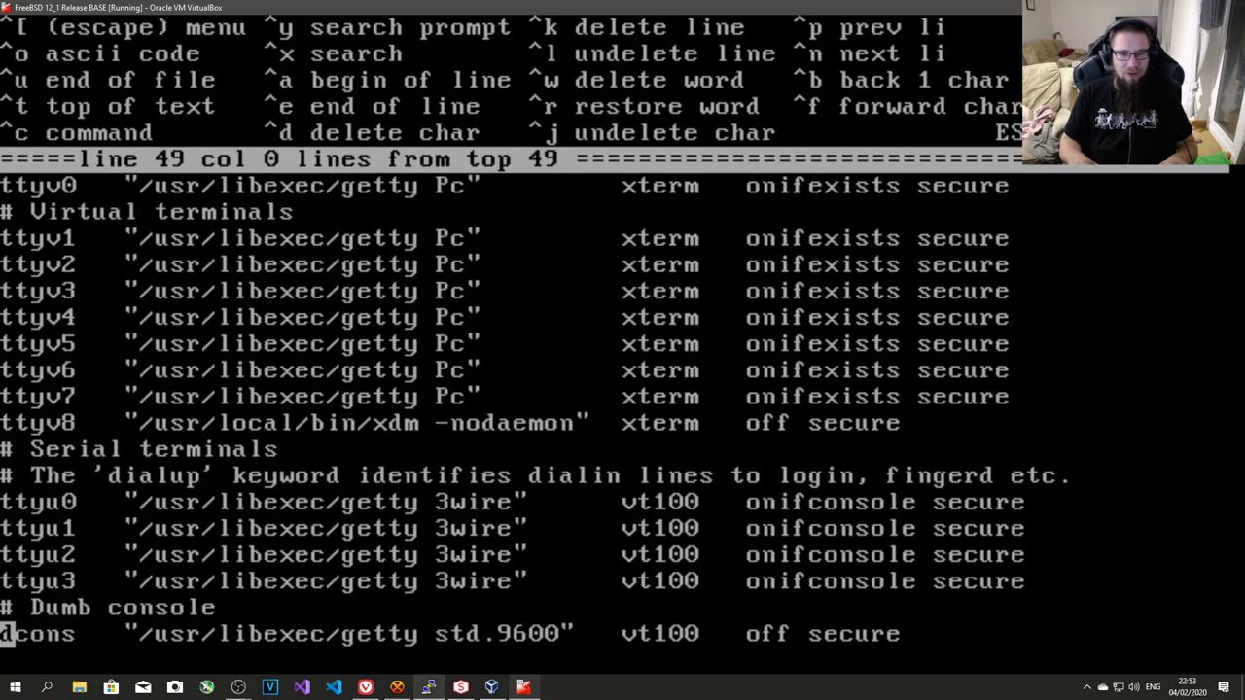
pyautogui.press('Up')
pyautogui.press('Up')
pyautogui.press('Up')
pyautogui.press('Up')
pyautogui.press('Up')
pyautogui.press('Up')
pyautogui.press('Up')
pyautogui.press('Up')
pyautogui.press('Up')
pyautogui.press('Up')
pyautogui.press('Up')
pyautogui.press('Up')
pyautogui.press('Up')
pyautogui.press('Up')
pyautogui.press('Down')
pyautogui.press('Down')
pyautogui.press('Down')
pyautogui.press('Down')
pyautogui.press('Down')
pyautogui.press('Down')
pyautogui.press('Up')
pyautogui.press('Up')
pyautogui.press('Up')
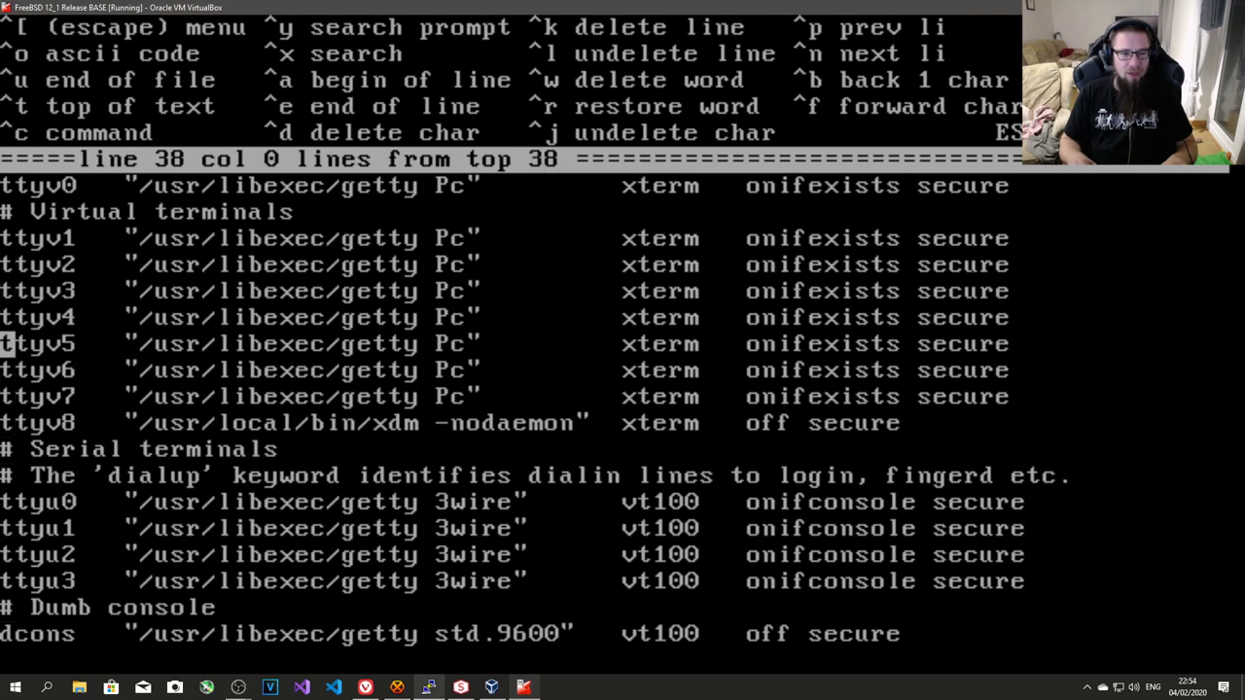
pyautogui.press('Up')
pyautogui.press('Up')
pyautogui.press('Down')
pyautogui.press('Down')
pyautogui.press('Down')
pyautogui.press('Down')
pyautogui.press('End')
pyautogui.press('Down')
pyautogui.press('Left')
pyautogui.press('Up')
pyautogui.press('Right')
pyautogui.press('Right')
pyautogui.press('BackSpace')
pyautogui.press('BackSpace')
pyautogui.press('BackSpace')
pyautogui.press('BackSpace')
pyautogui.press('BackSpace')
pyautogui.press('BackSpace')
pyautogui.press('BackSpace')
pyautogui.press('BackSpace')
pyautogui.press('BackSpace')
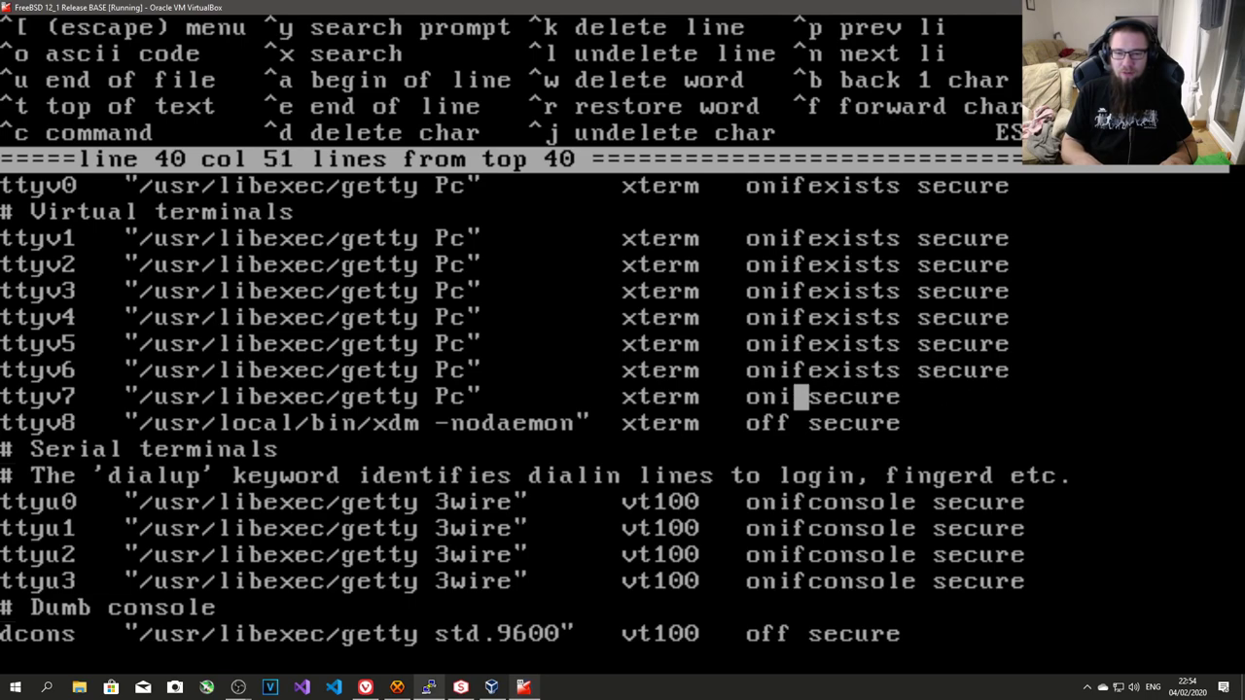
pyautogui.write('dd')
pyautogui.press('BackSpace')
pyautogui.press('BackSpace')
pyautogui.write('ff')
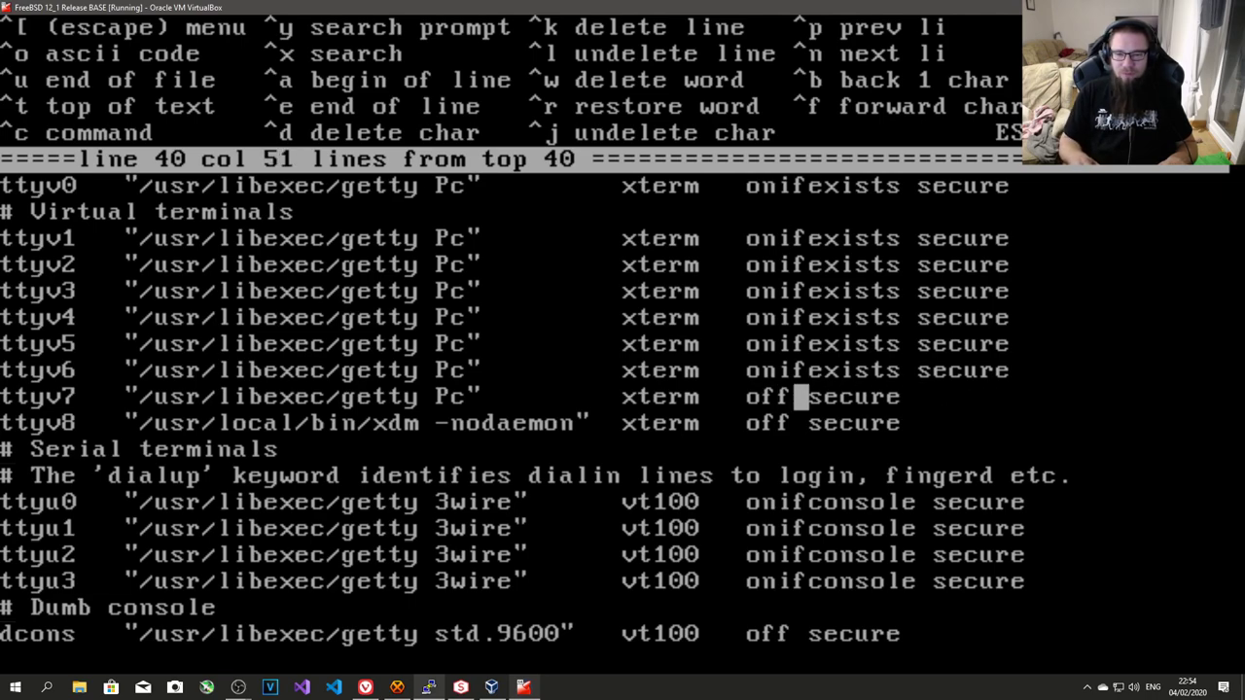
# - Replace onifexists with off on the ttyv6 through ttyv2 lines
pyautogui.press('Up')
pyautogui.press('Delete')
pyautogui.press('Delete')
pyautogui.press('Delete')
pyautogui.press('Delete')
pyautogui.press('Delete')
pyautogui.press('Delete')
pyautogui.press('Delete')
pyautogui.press('BackSpace')
pyautogui.press('BackSpace')
pyautogui.write('ff')
pyautogui.press('Up')
pyautogui.press('Delete')
pyautogui.press('Delete')
pyautogui.press('Delete')
pyautogui.press('Delete')
pyautogui.press('Delete')
pyautogui.press('Delete')
pyautogui.press('BackSpace')
pyautogui.press('BackSpace')
pyautogui.press('Delete')
pyautogui.write('ff')
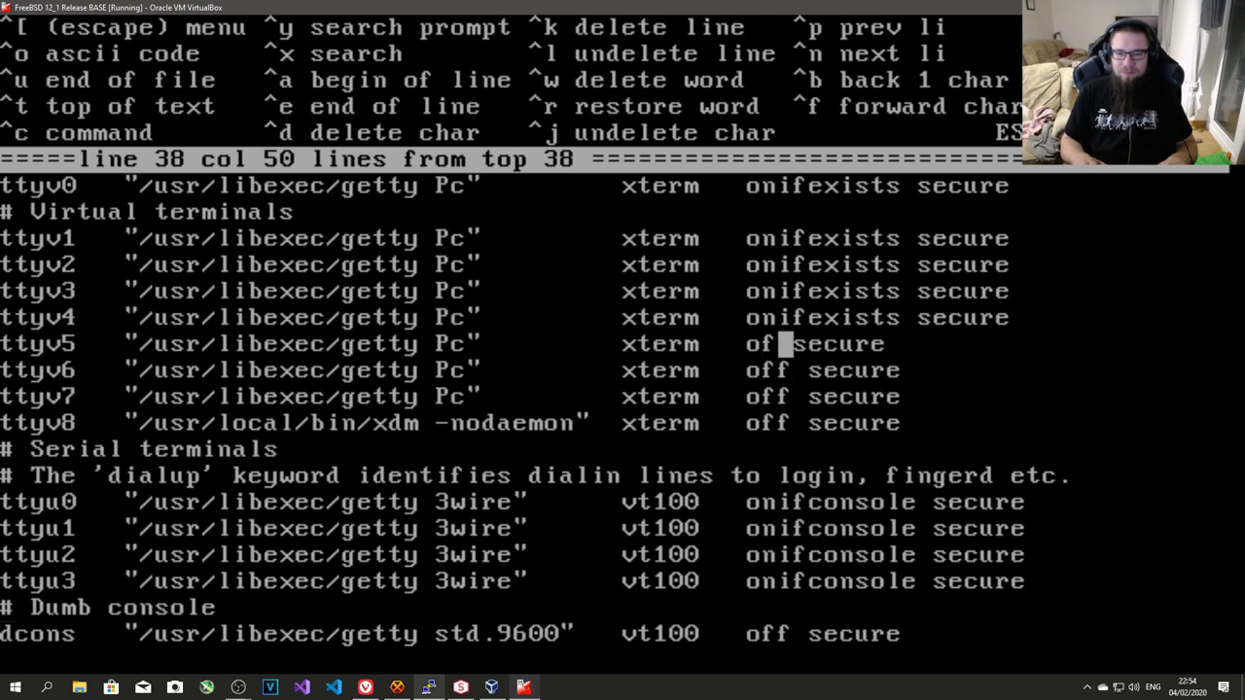
pyautogui.press('Up')
pyautogui.press('Delete')
pyautogui.press('Delete')
pyautogui.press('Delete')
pyautogui.press('Delete')
pyautogui.press('Delete')
pyautogui.press('Delete')
pyautogui.press('Delete')
pyautogui.press('BackSpace')
pyautogui.press('BackSpace')
pyautogui.write('ff')
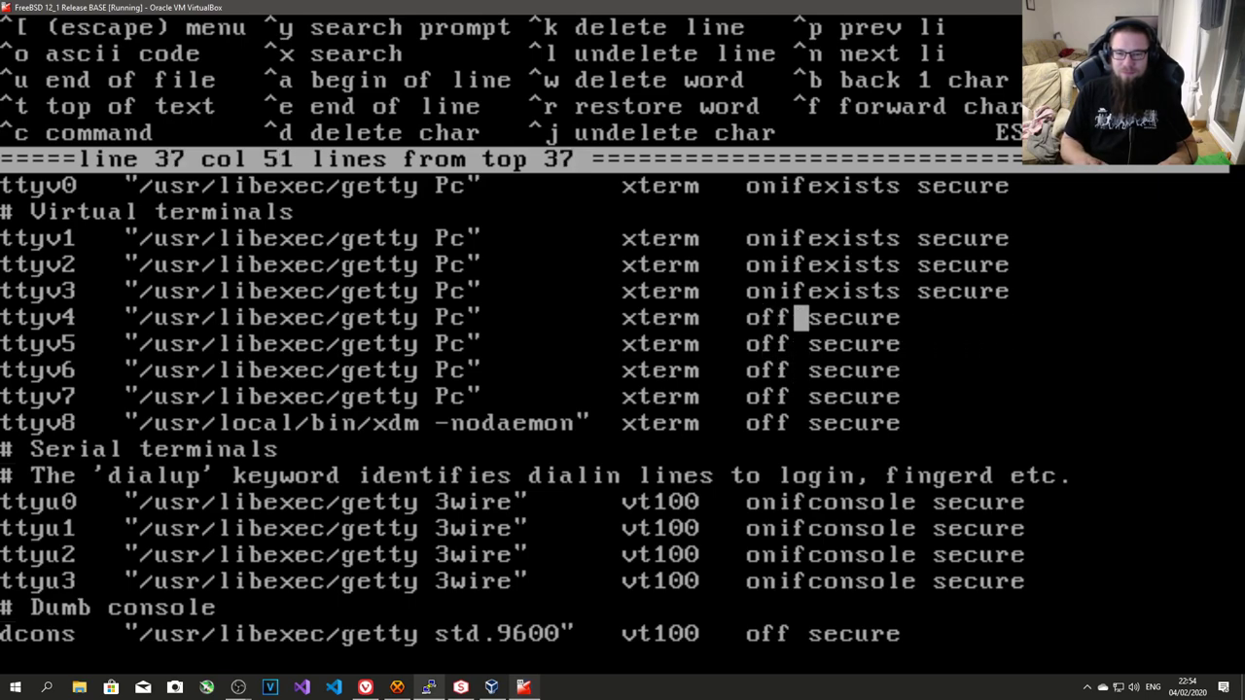
pyautogui.press('Up')
pyautogui.press('Delete')
pyautogui.press('Delete')
pyautogui.press('Delete')
pyautogui.press('Delete')
pyautogui.press('Delete')
pyautogui.press('Delete')
pyautogui.press('Delete')
pyautogui.press('BackSpace')
pyautogui.press('BackSpace')
pyautogui.write('ff')
pyautogui.press('Up')
pyautogui.press('Delete')
pyautogui.press('Delete')
pyautogui.press('Delete')
pyautogui.press('Delete')
pyautogui.press('Delete')
pyautogui.press('Delete')
pyautogui.press('BackSpace')
pyautogui.press('BackSpace')
pyautogui.press('Delete')
pyautogui.write('ff')
# - Set ttyv1's status to off and save /etc/ttys
pyautogui.press('Up')
pyautogui.press('Delete')
pyautogui.press('Delete')
pyautogui.press('BackSpace')
pyautogui.press('Delete')
pyautogui.press('Delete')
pyautogui.press('Delete')
pyautogui.press('BackSpace')
pyautogui.press('BackSpace')
pyautogui.press('Delete')
pyautogui.press('Delete')
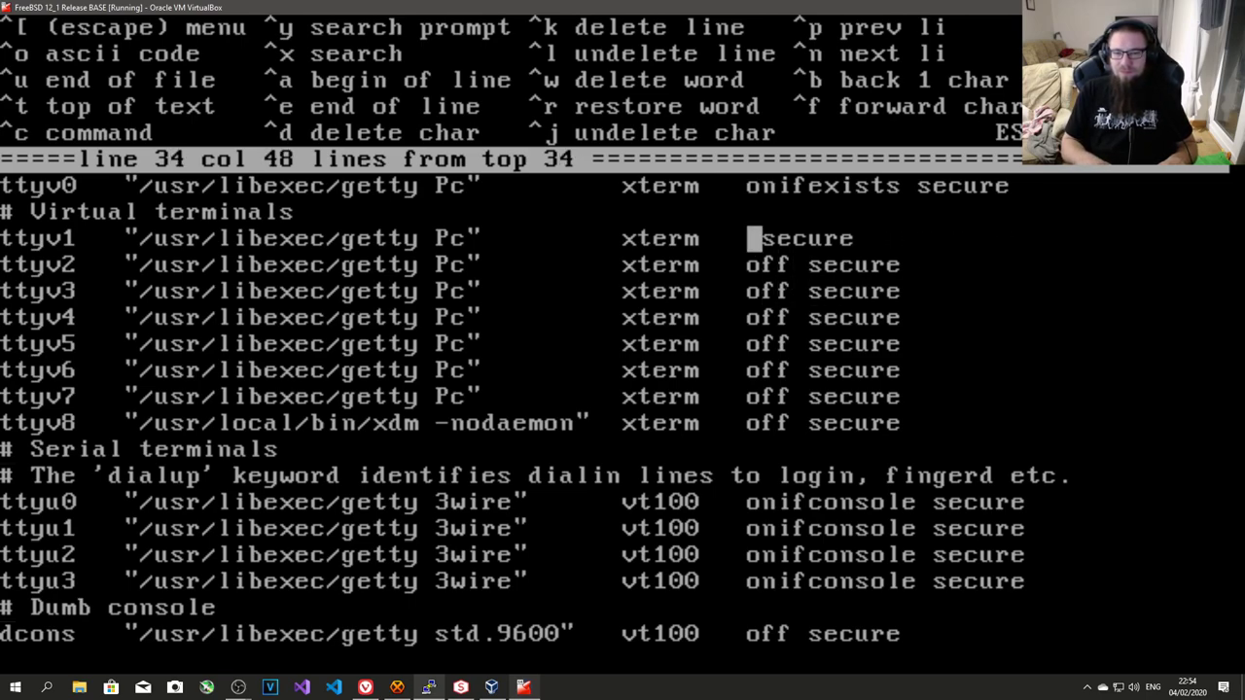
pyautogui.write('off')
pyautogui.press('Escape')
pyautogui.press('a')
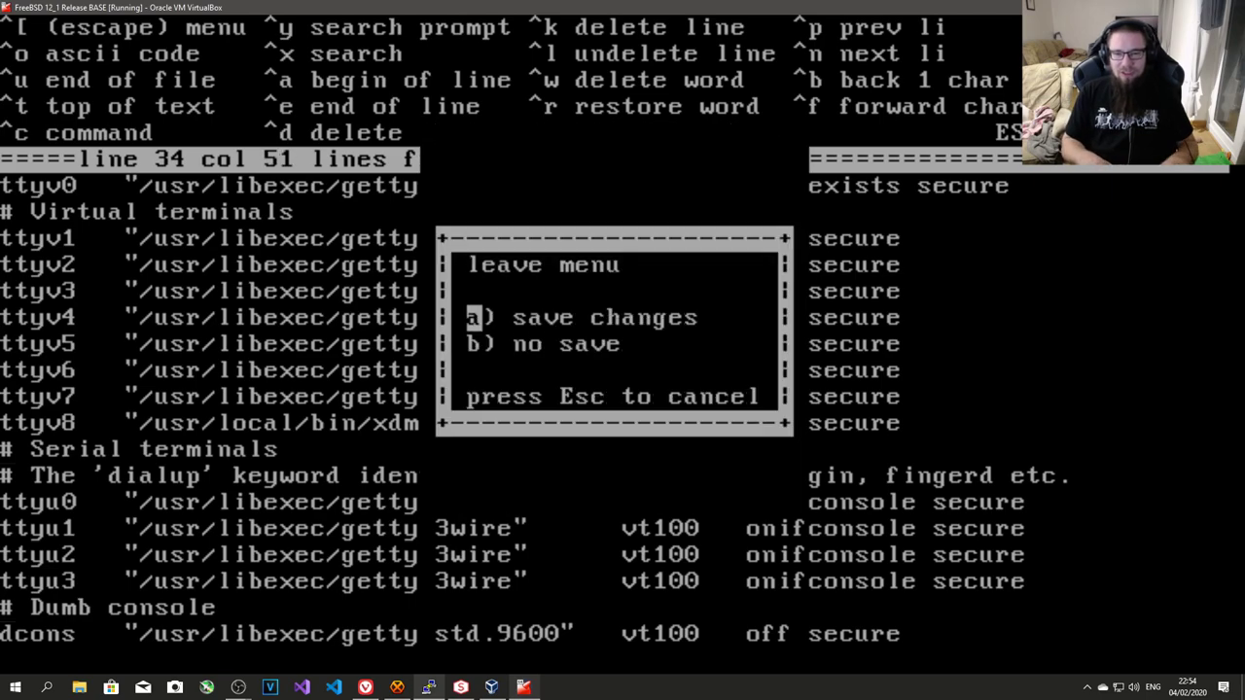
pyautogui.press('a')
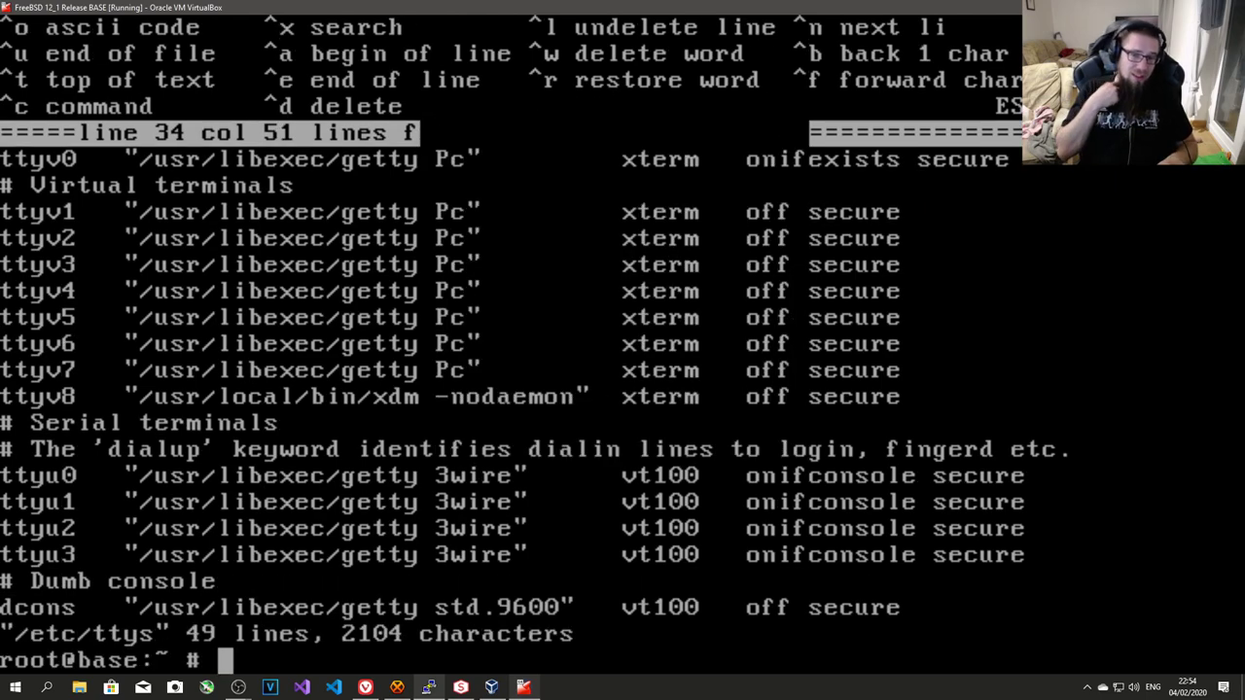
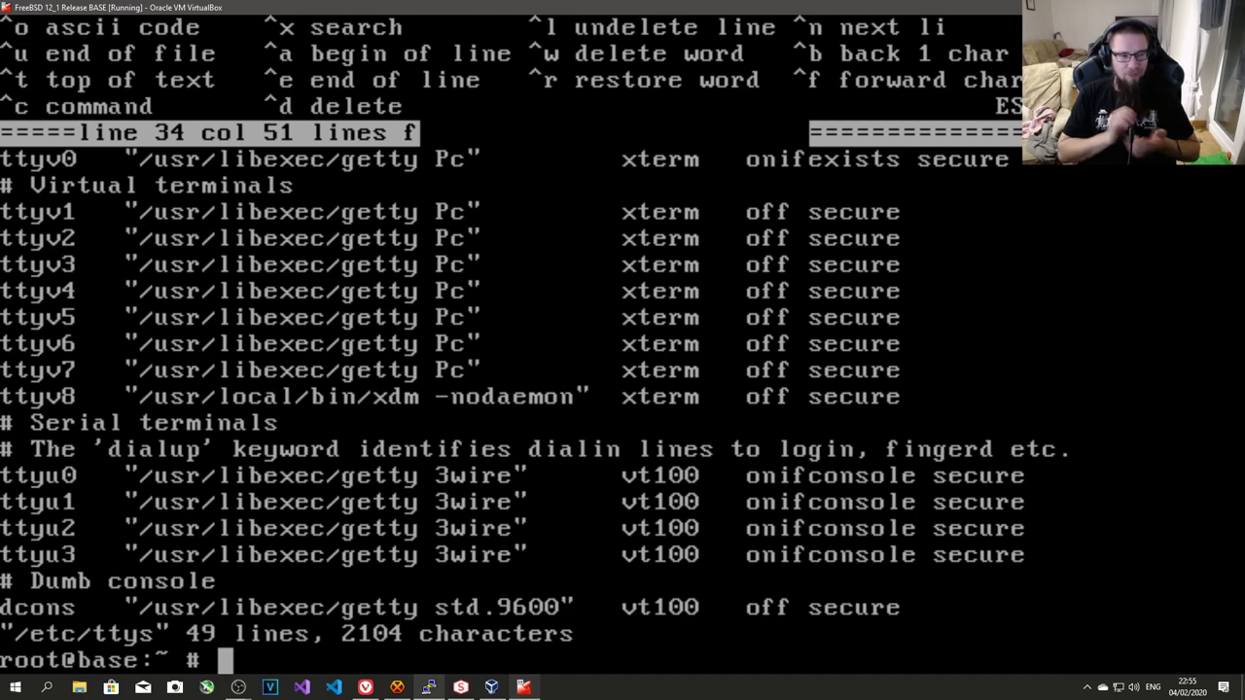
# - Reboot the FreeBSD VM and boot it straight into multi-user mode from the boot menu
pyautogui.write('reboot')
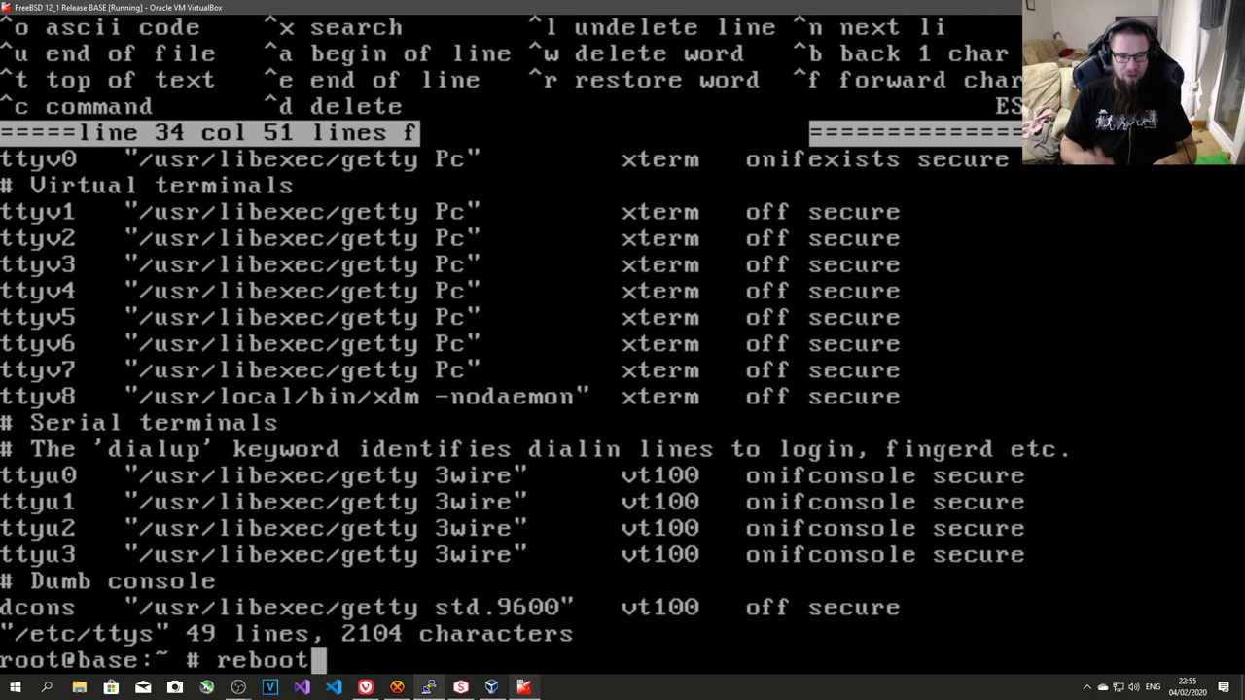
pyautogui.press('Return')
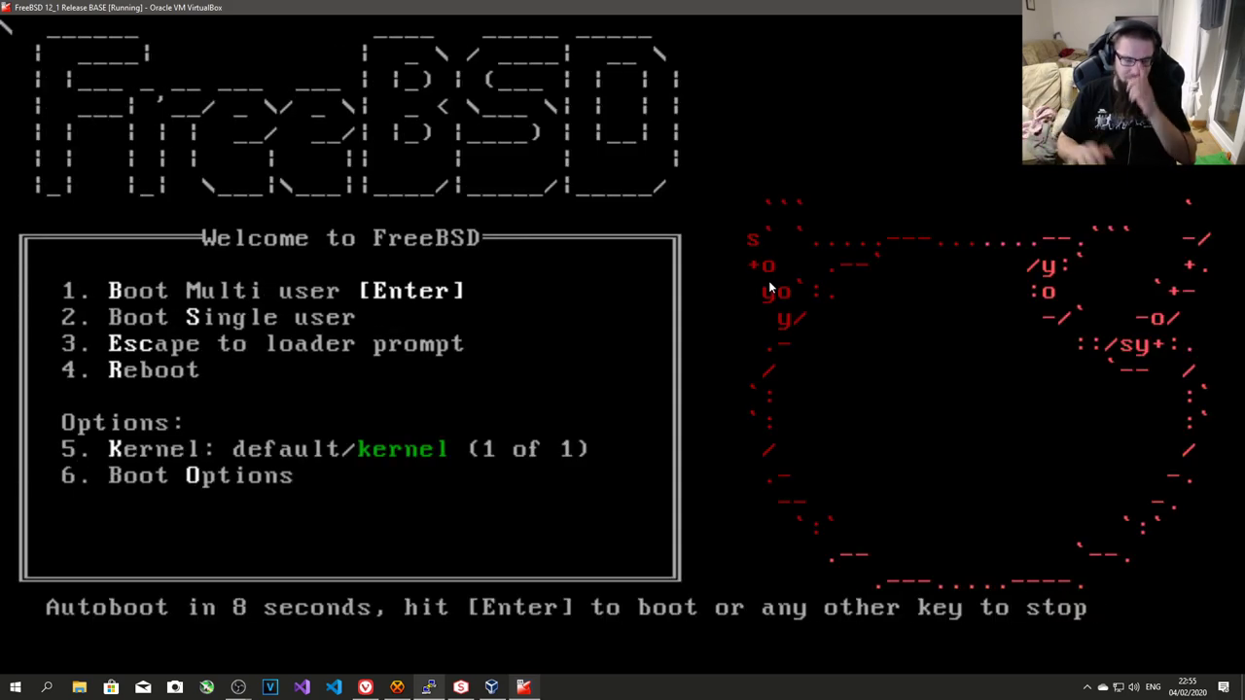
pyautogui.press('Return')
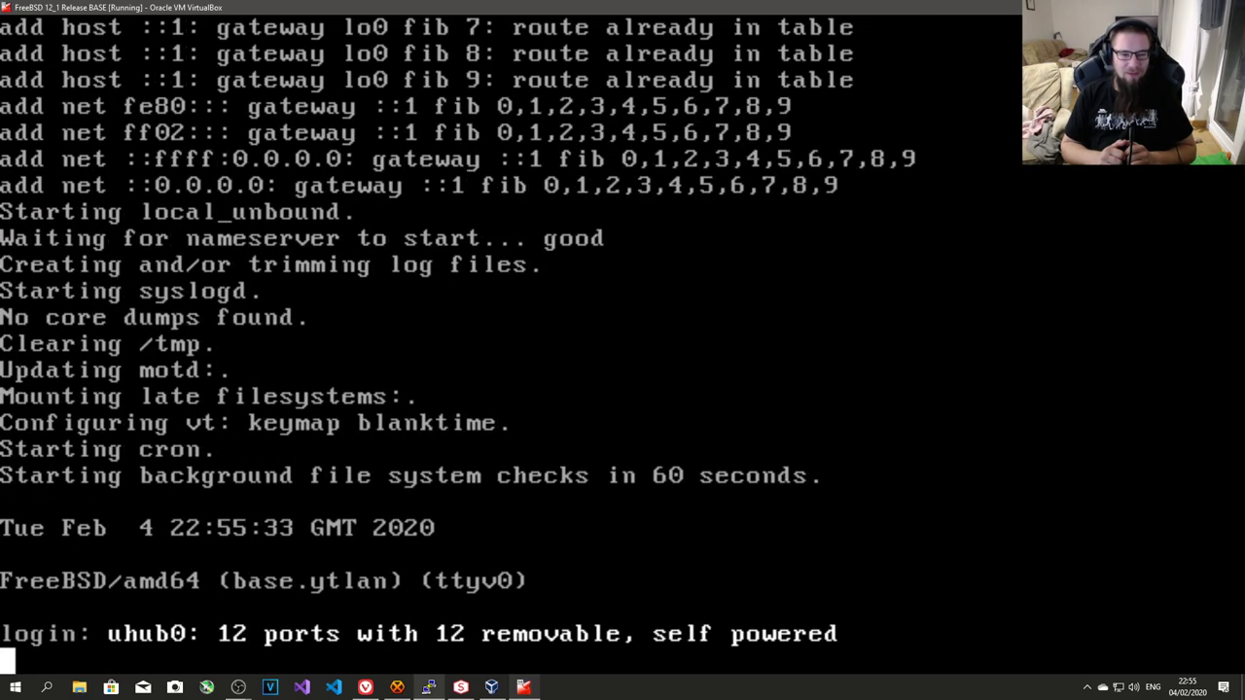
pyautogui.scroll(10, 458, 346)
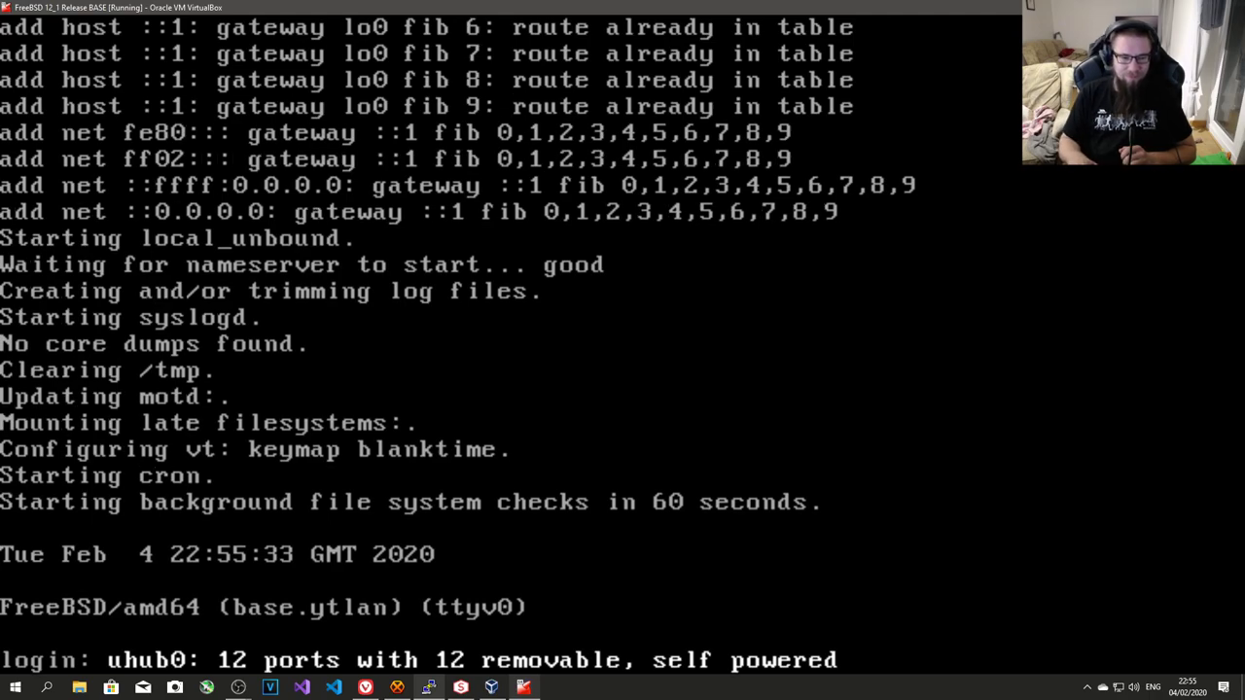
pyautogui.scroll(1, 504, 345)
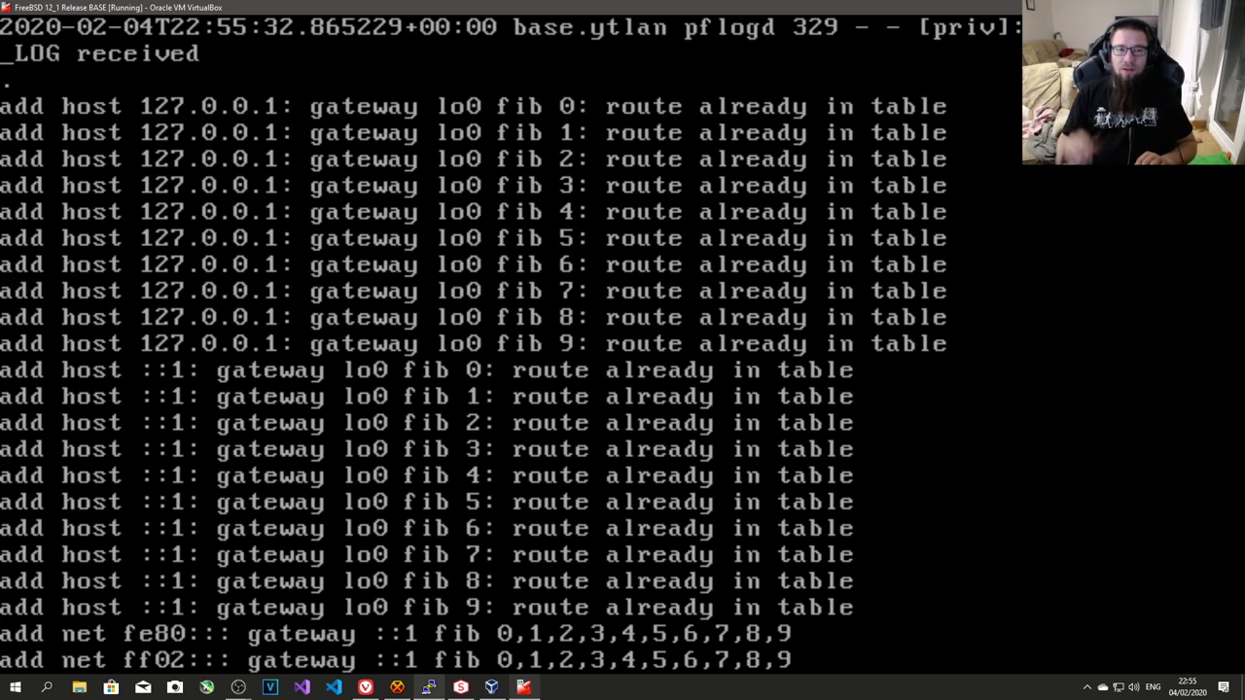
pyautogui.press('Up')
pyautogui.press('Up')
pyautogui.press('Up')
pyautogui.press('Up')
pyautogui.press('Up')
pyautogui.press('Up')
pyautogui.press('Up')
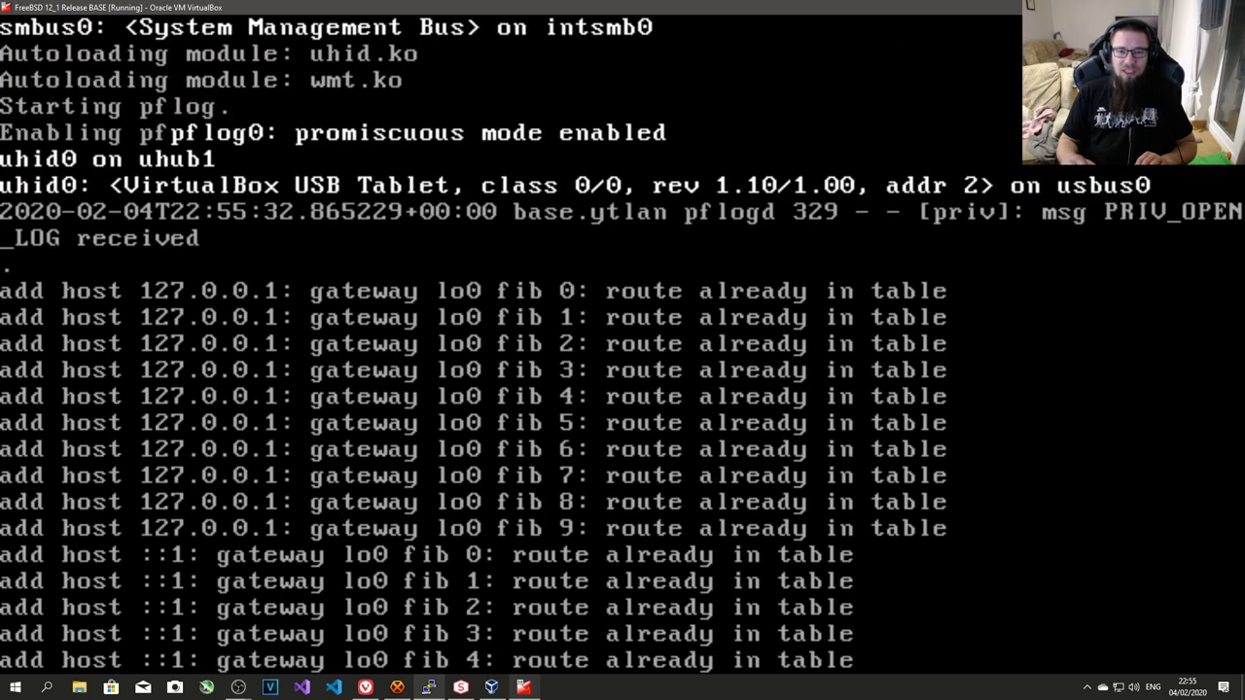
pyautogui.press('Down')
pyautogui.press('Down')
pyautogui.press('Down')
pyautogui.press('Down')
pyautogui.press('Down')
pyautogui.press('Down')
pyautogui.press('Down')
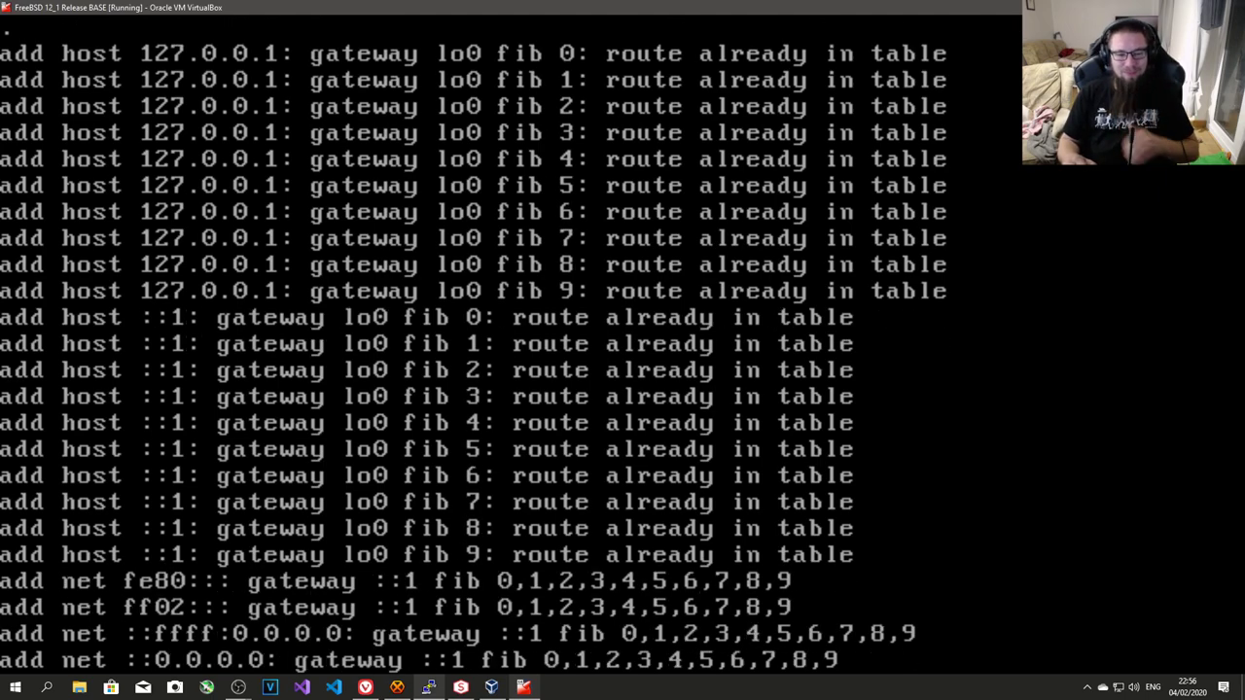
# - Log in as root and list the fib 0 routing table with setfib 0 netstat -r
pyautogui.write('root')
pyautogui.press('Return')
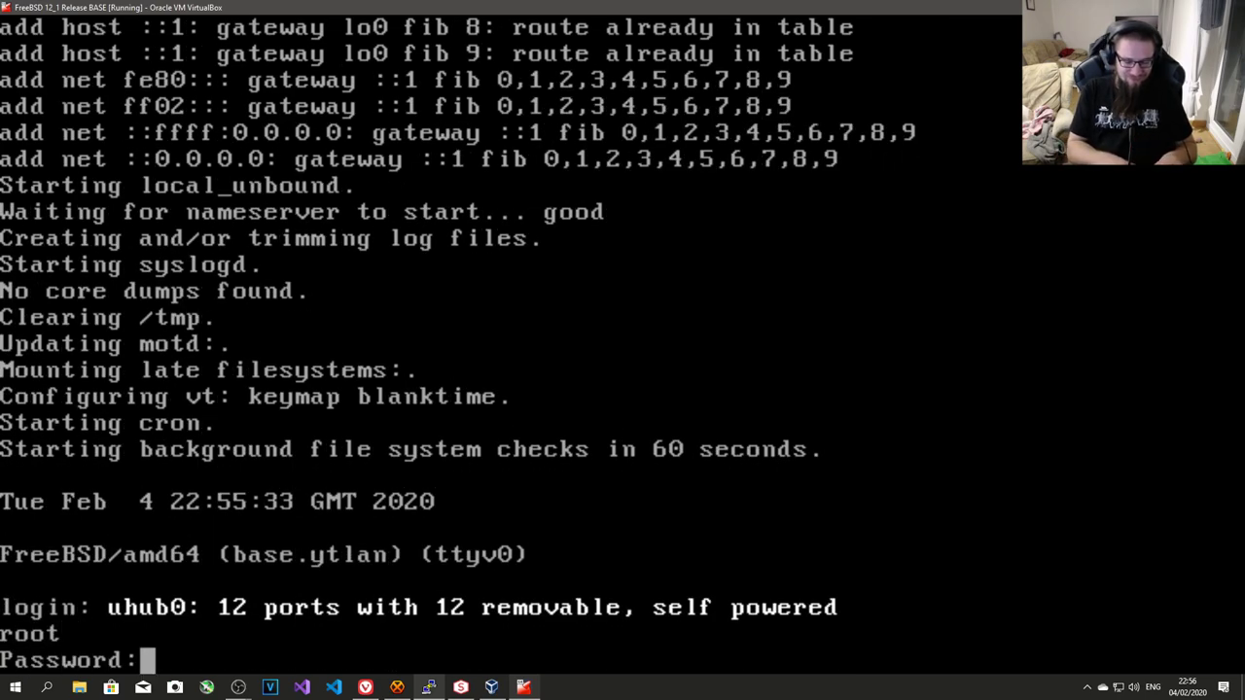
pyautogui.press('Return')
pyautogui.write('set')
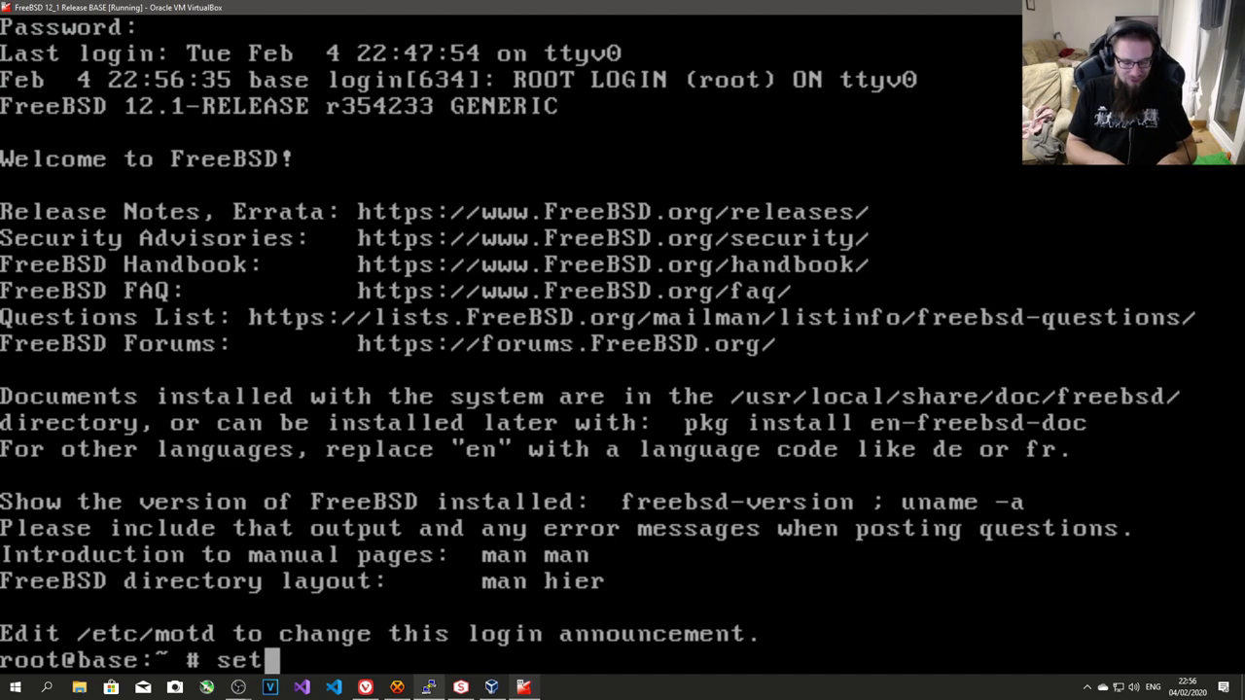
pyautogui.write('fib 0 netstat -r')
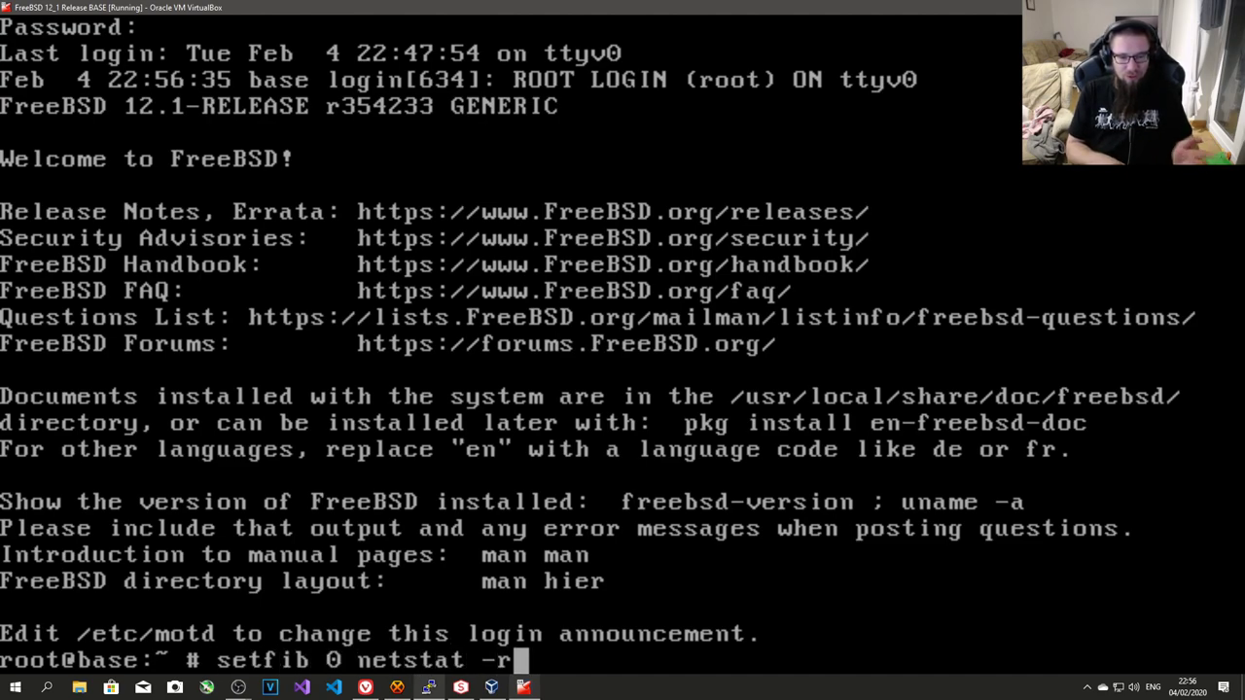
pyautogui.press('Return')
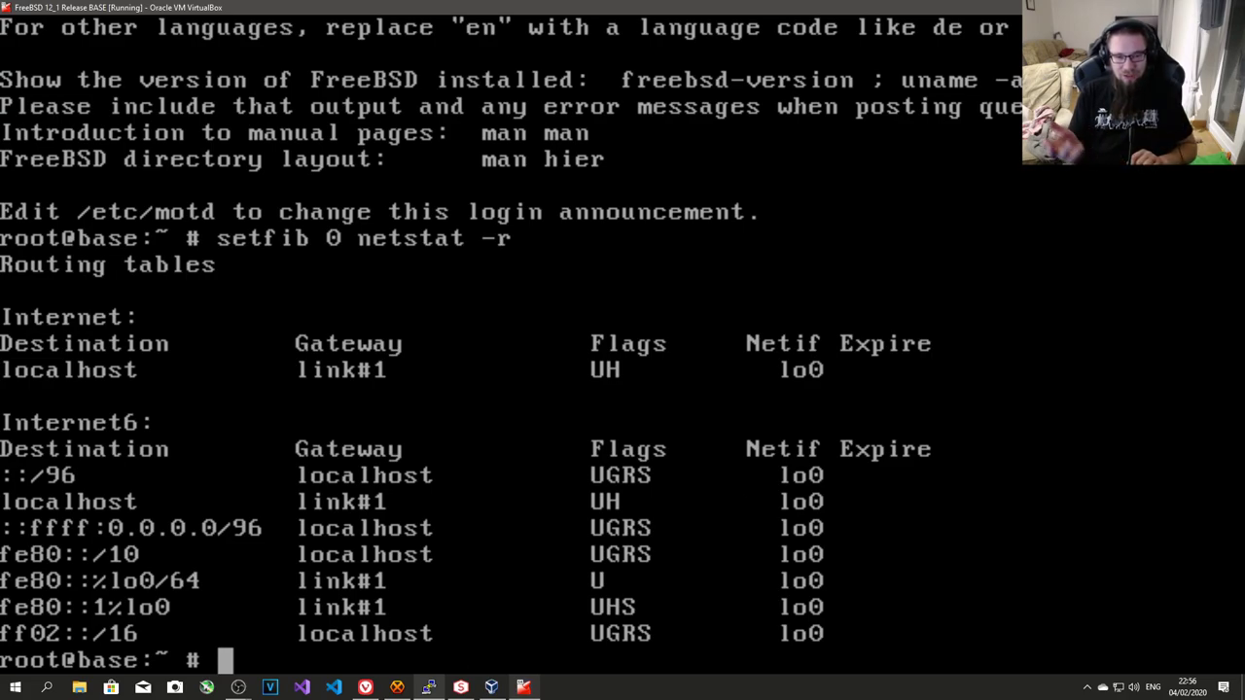
# - List the fib 1 routing table, then power off the VM with shutdown -p now
pyautogui.press('Up')
pyautogui.press('Left')
pyautogui.press('Left')
pyautogui.press('Left')
pyautogui.press('Left')
pyautogui.press('Left')
pyautogui.press('Left')
pyautogui.press('Left')
pyautogui.press('Left')
pyautogui.press('Left')
pyautogui.press('Left')
pyautogui.press('Left')
pyautogui.press('Left')
pyautogui.press('Left')
pyautogui.press('Left')
pyautogui.press('Left')
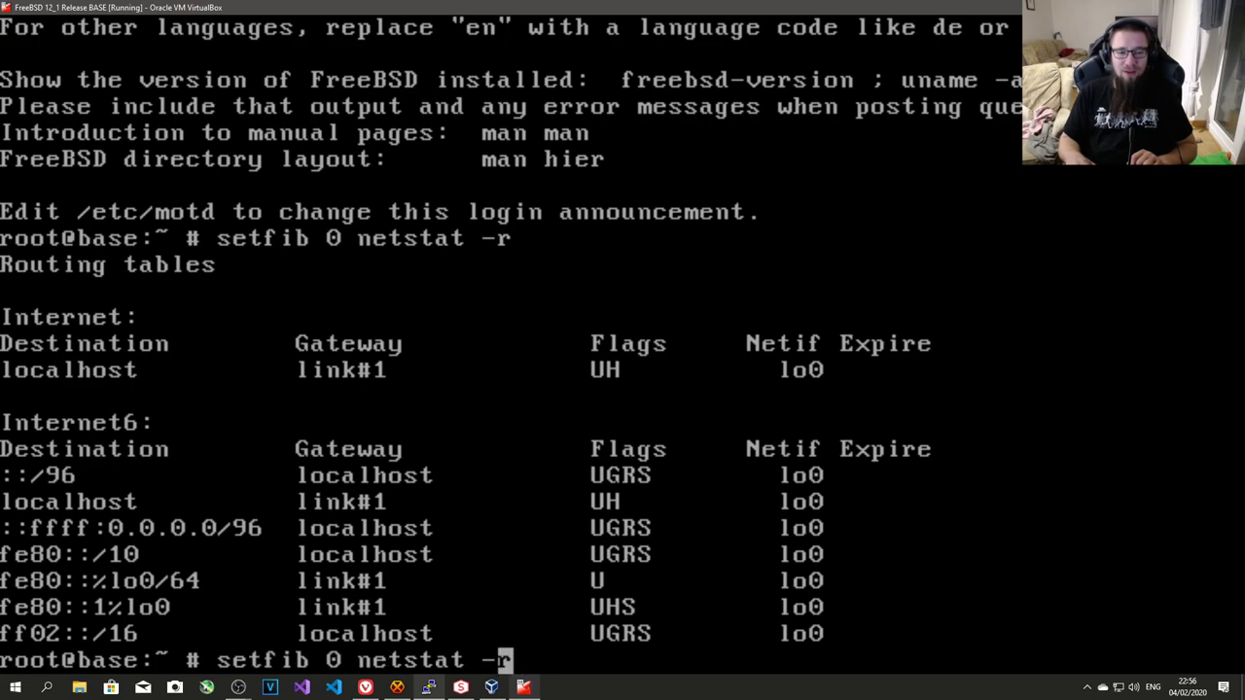
pyautogui.press('Right')
pyautogui.press('Right')
pyautogui.press('Right')
pyautogui.press('Right')
pyautogui.press('Right')
pyautogui.press('Right')
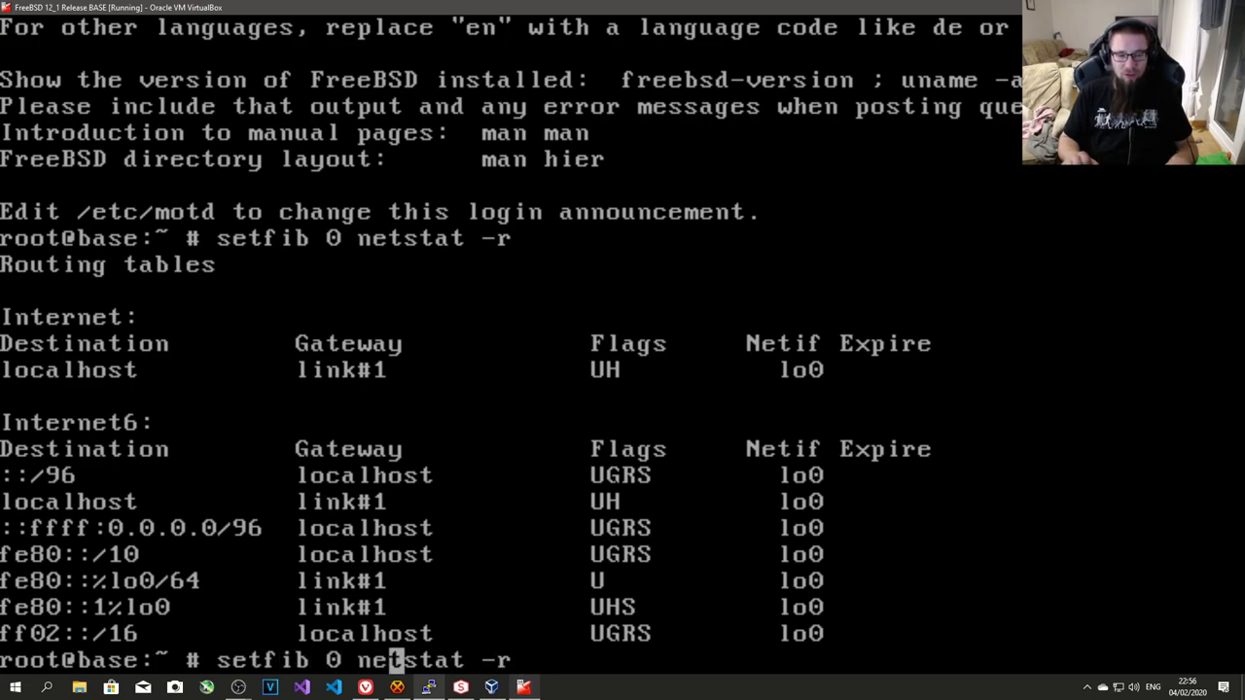
pyautogui.press('Left')
pyautogui.press('Left')
pyautogui.press('Left')
pyautogui.press('Delete')
pyautogui.write('1')
pyautogui.press('Return')
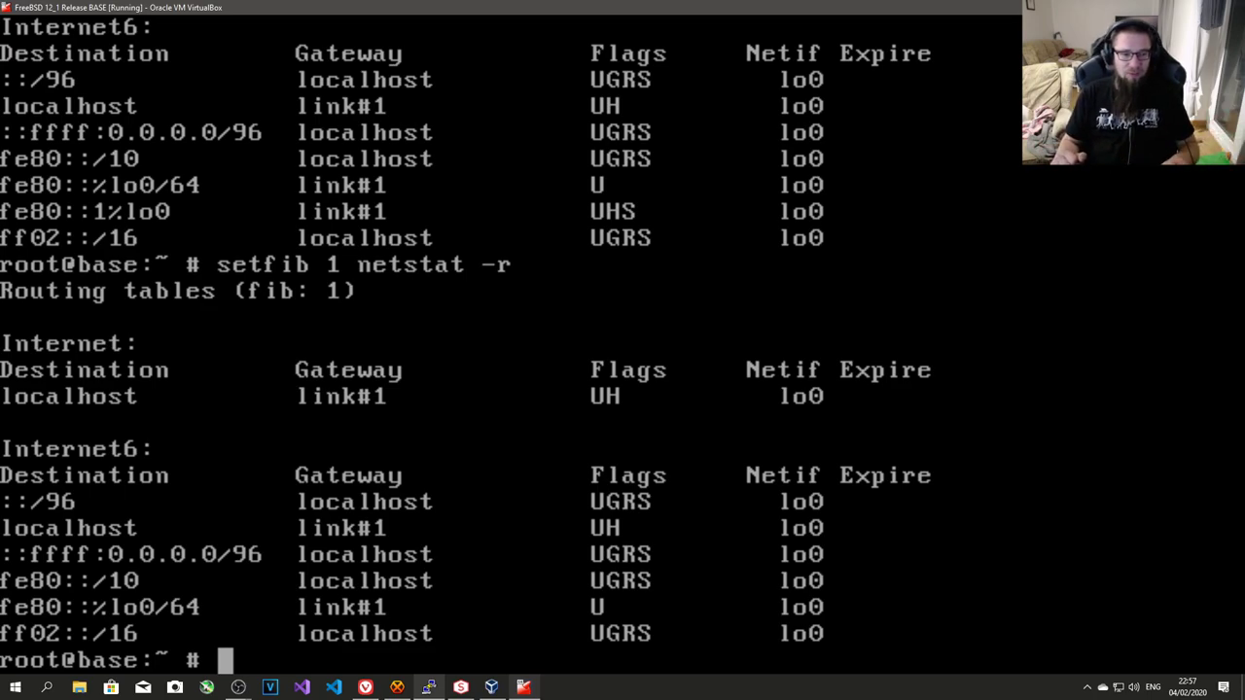
pyautogui.write('shutdown ')
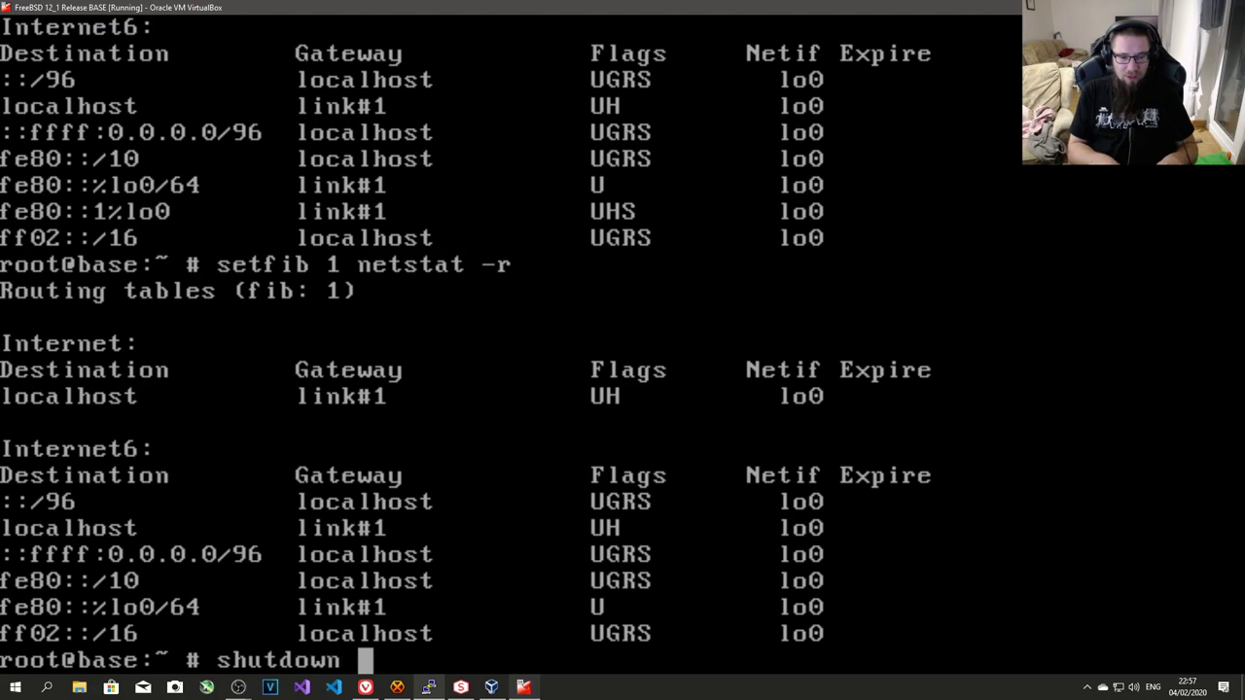
pyautogui.write('-p now')
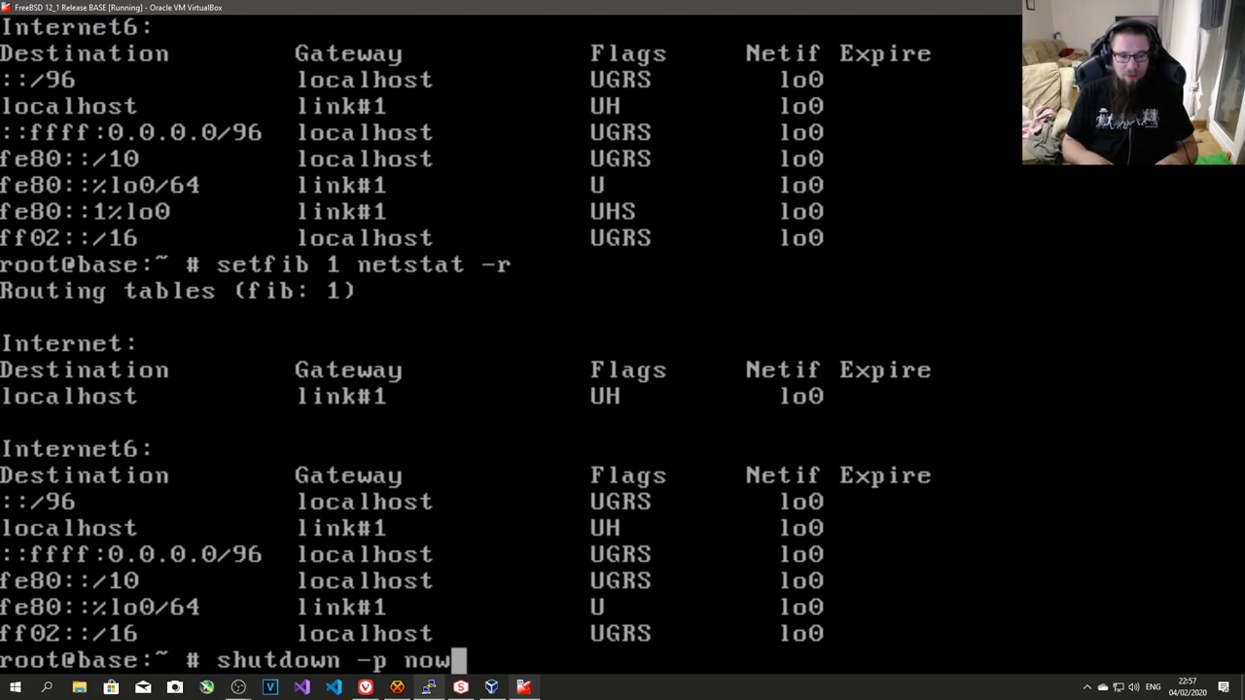
pyautogui.press('Return')
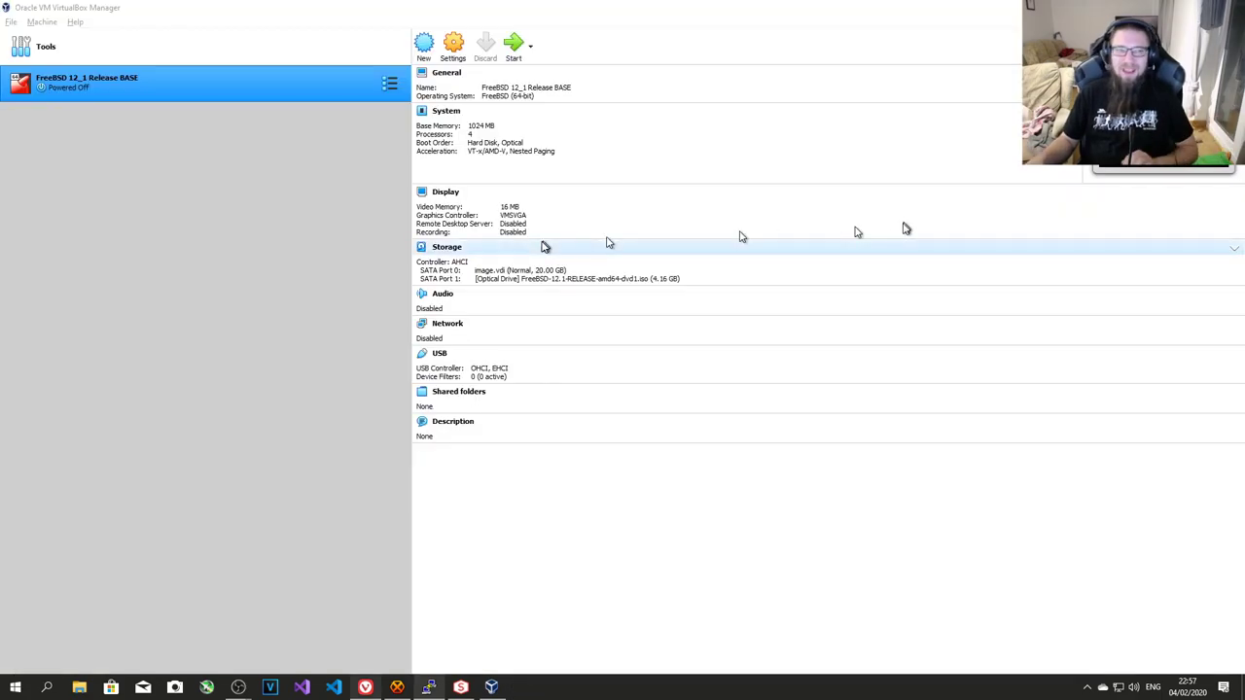
# - Clone the BASE VM into F:\VirtualBox under the name 'FreeBSD 12_1 Release GATEWAY'
pyautogui.click(292, 183)
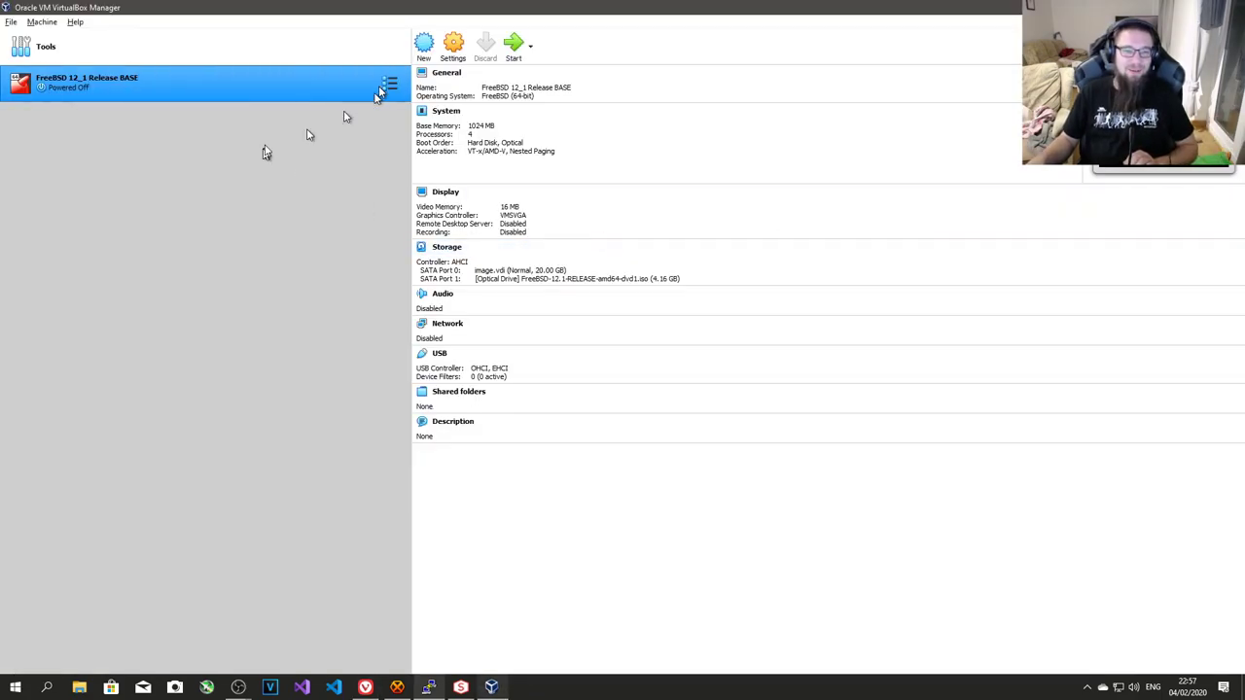
pyautogui.rightClick(269, 84)
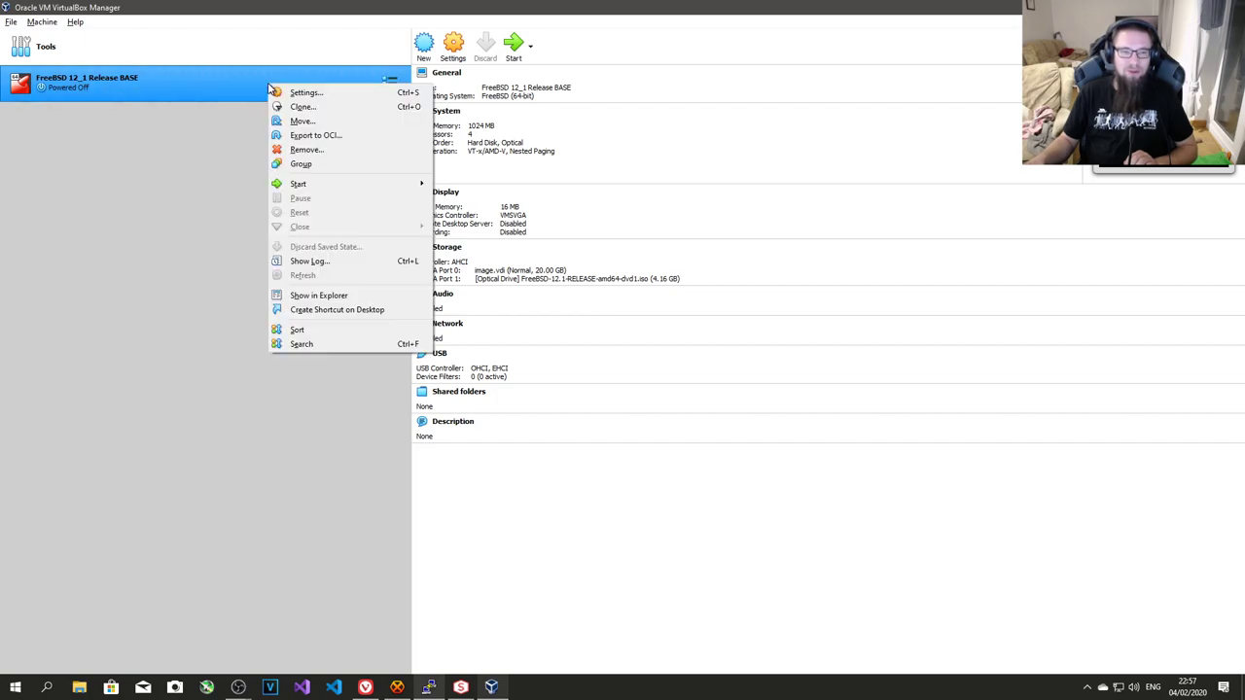
pyautogui.click(311, 109)
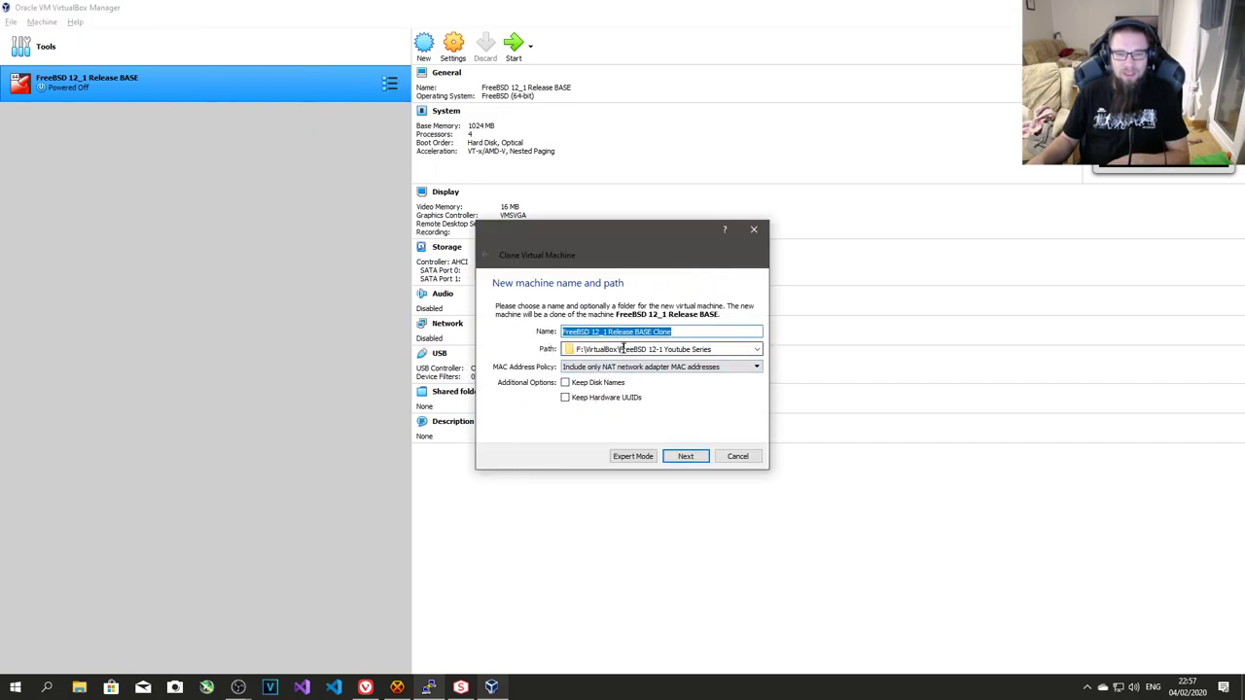
pyautogui.moveTo(623, 349); pyautogui.dragTo(720, 349)
pyautogui.press('BackSpace')
pyautogui.click(703, 332)
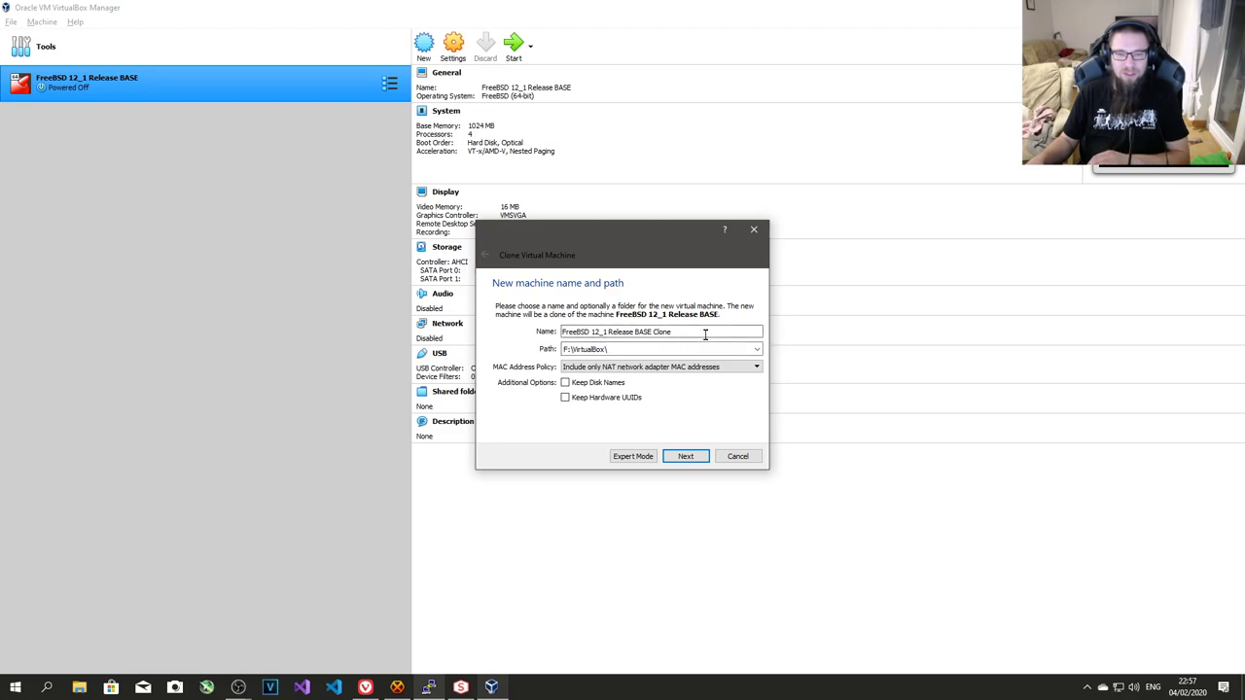
pyautogui.moveTo(670, 331); pyautogui.dragTo(633, 333)
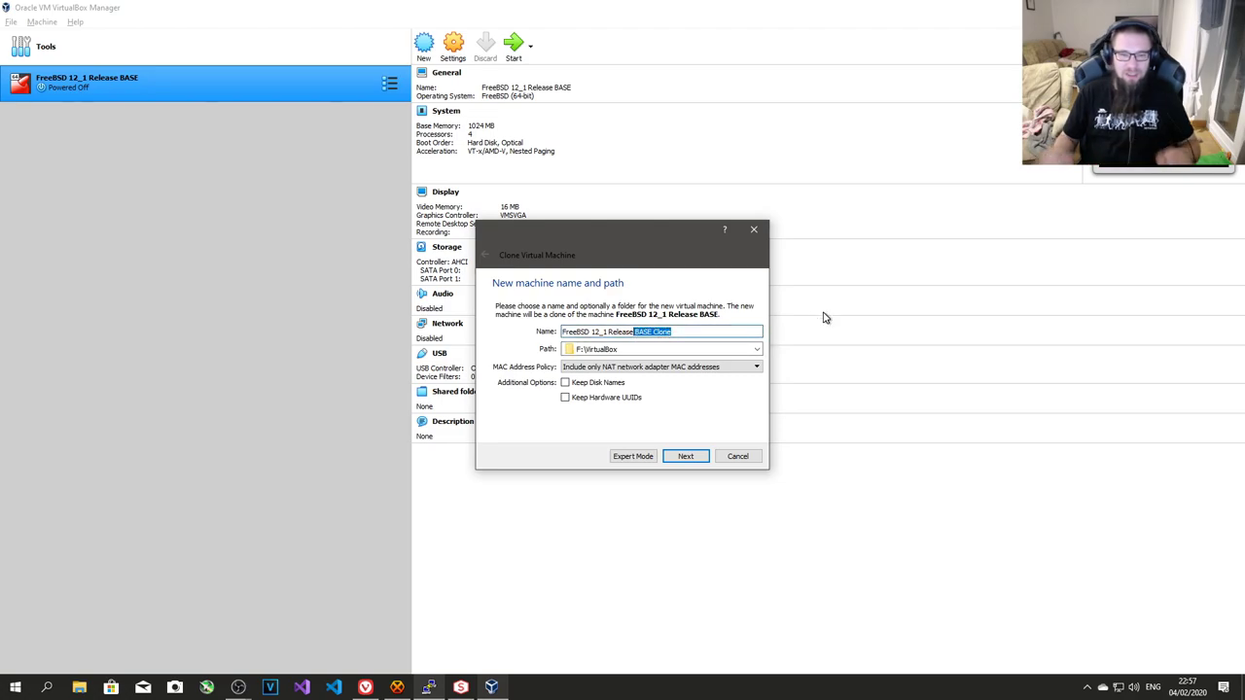
pyautogui.press('BackSpace')
pyautogui.write('GATEWAY')
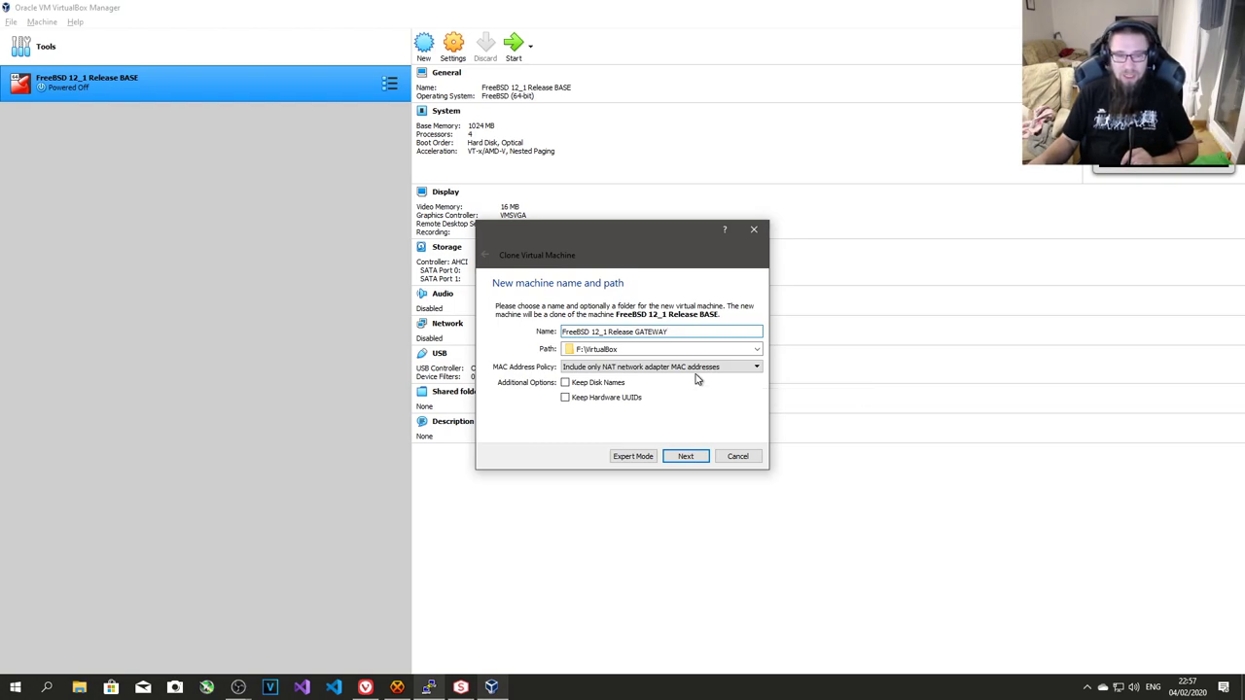
# - Generate new MAC addresses for all adapters and create it as a linked clone
pyautogui.click(696, 370)
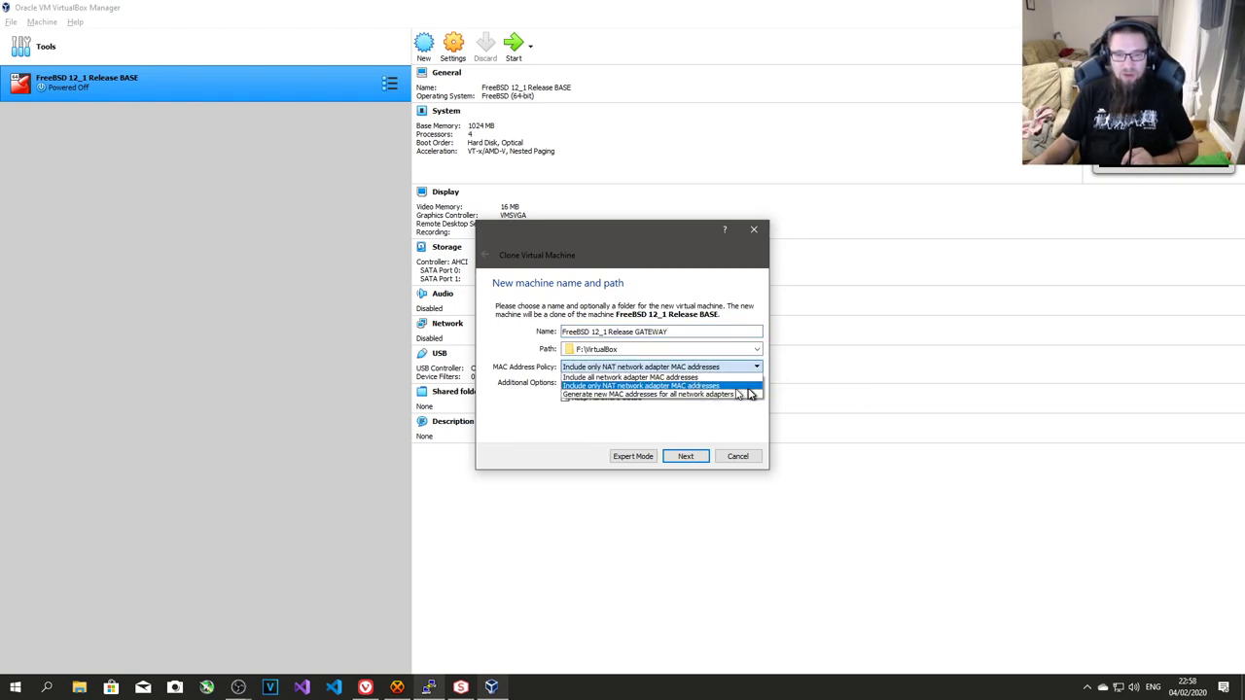
pyautogui.click(698, 395)
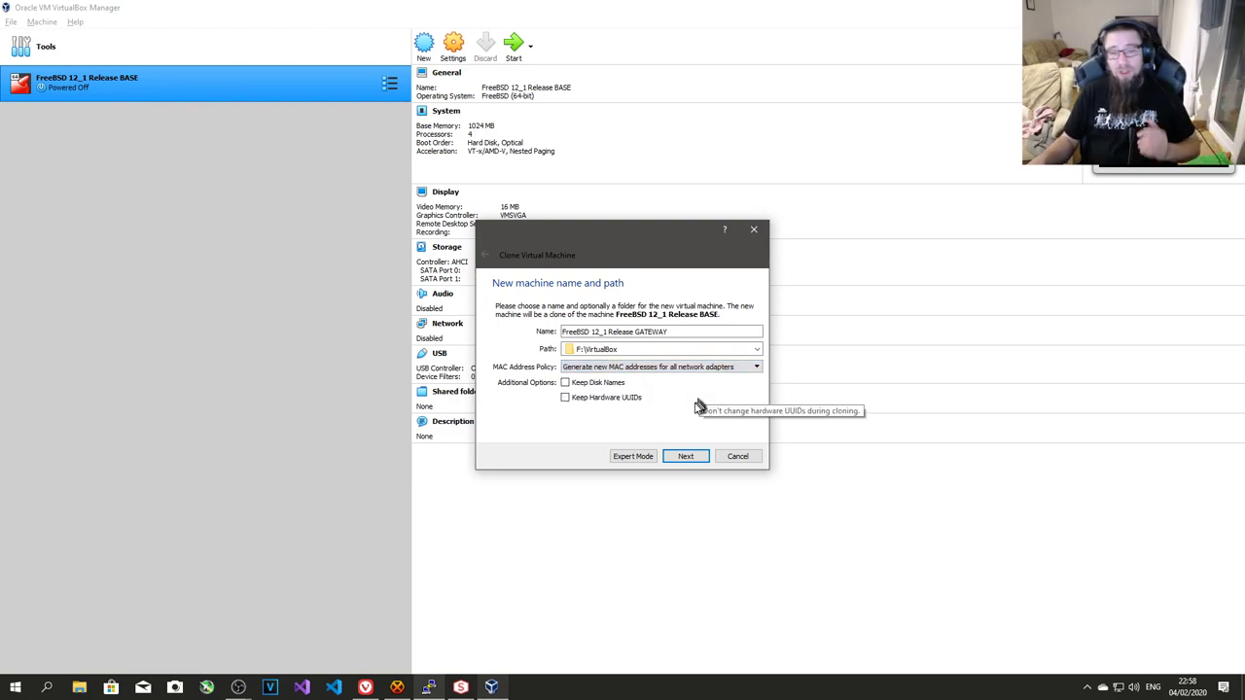
pyautogui.click(707, 462)
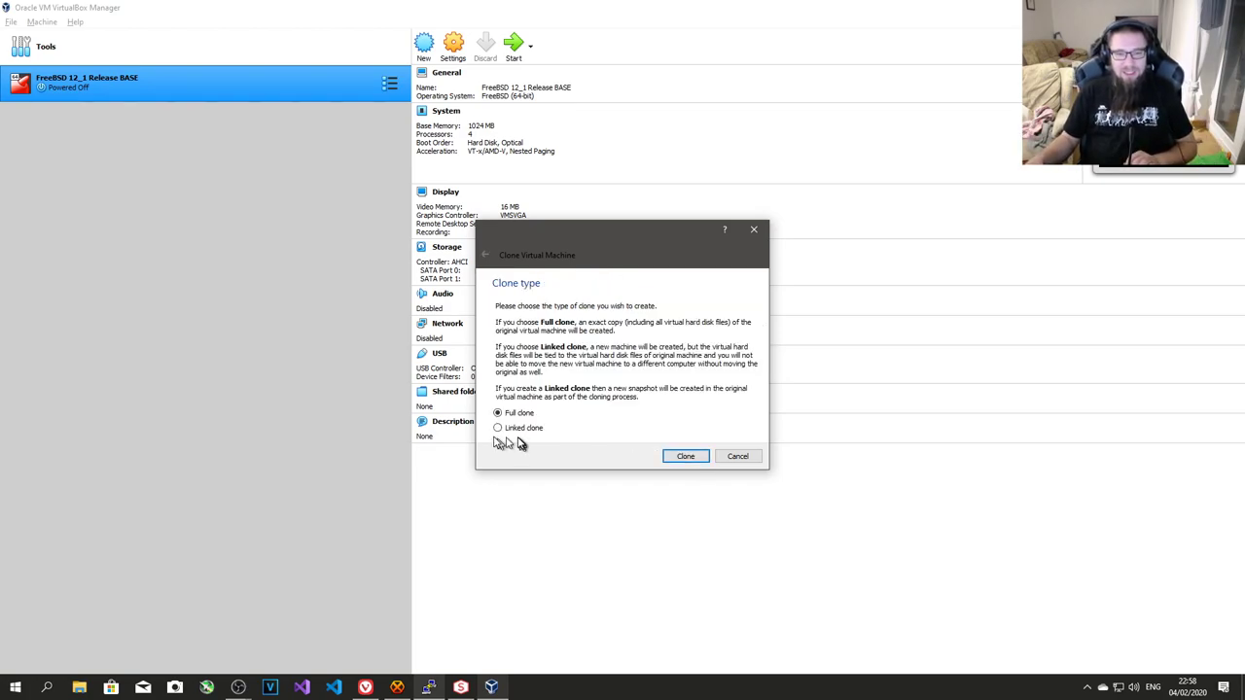
pyautogui.click(686, 458)
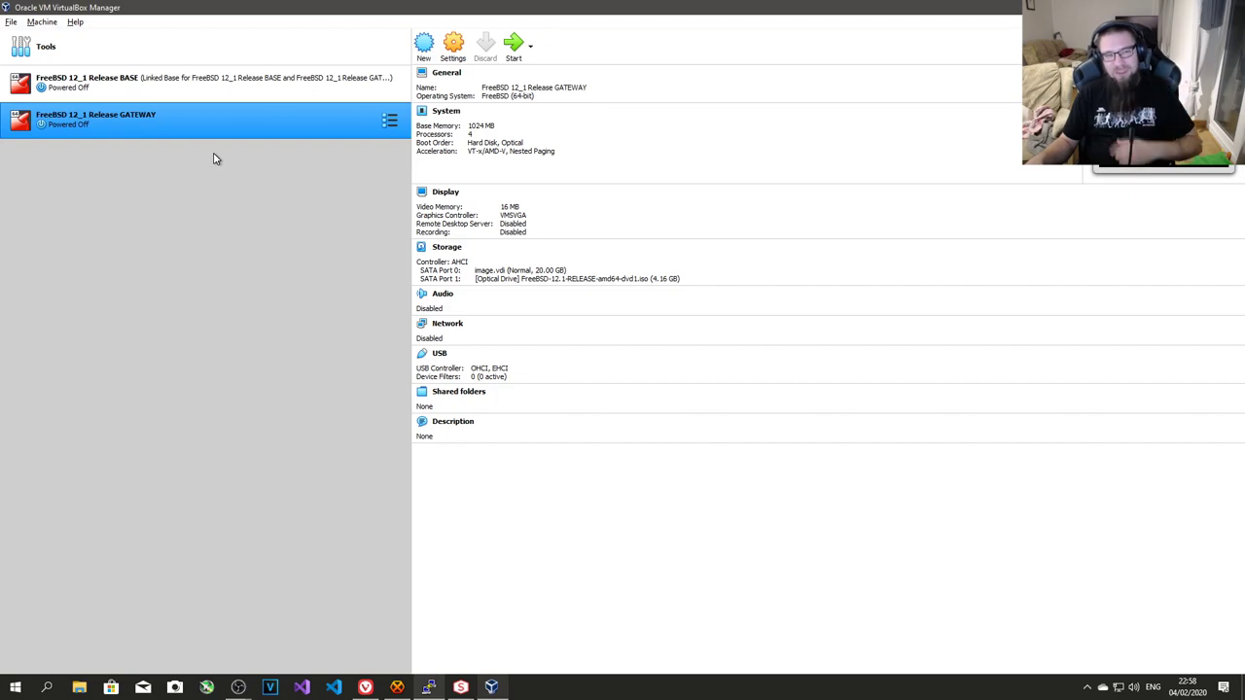
pyautogui.click(454, 49)
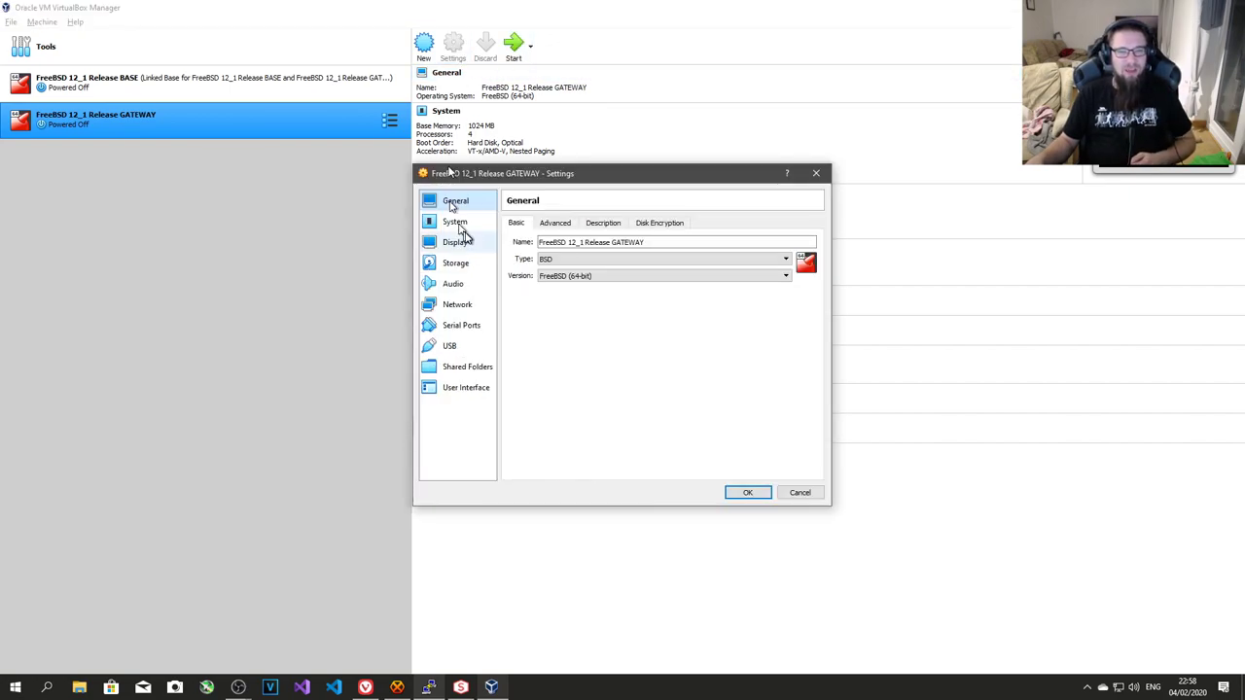
pyautogui.click(458, 306)
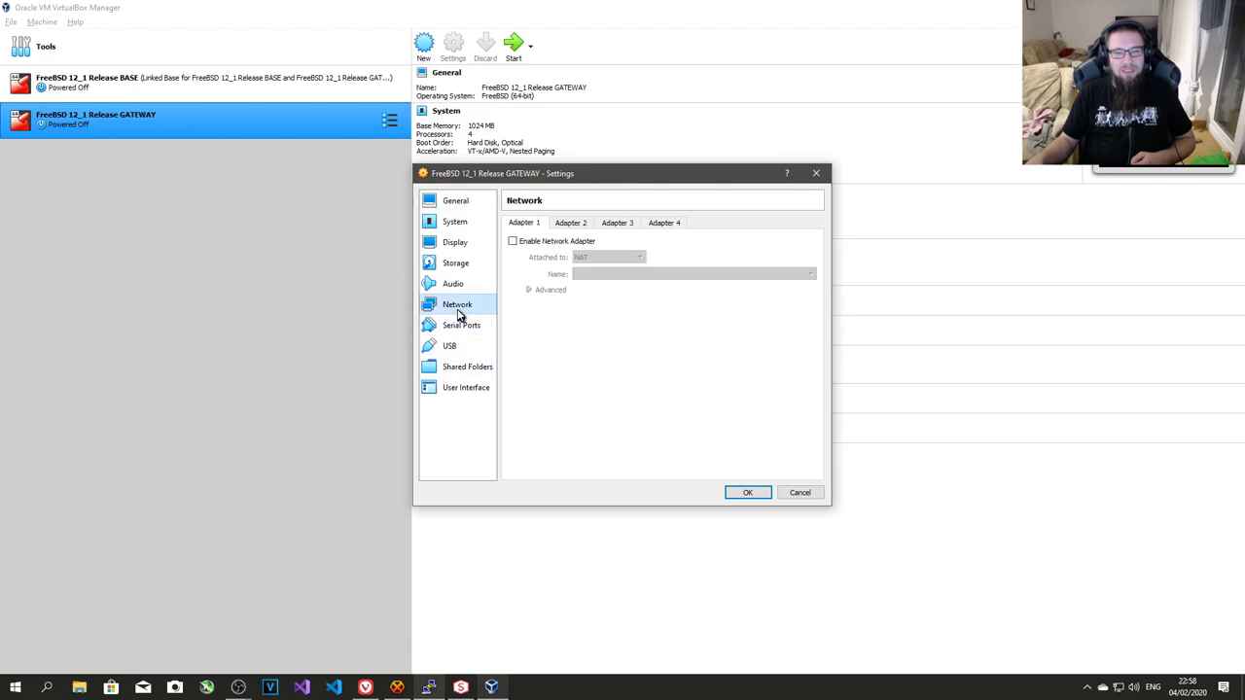
pyautogui.click(531, 241)
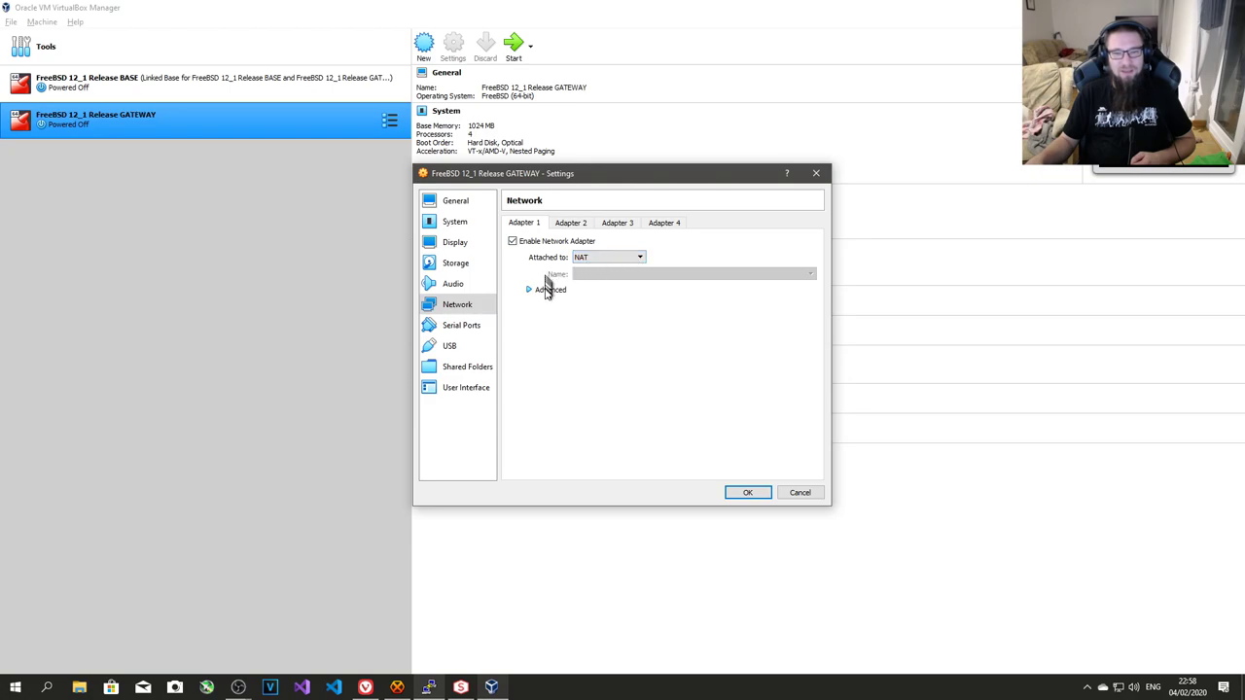
pyautogui.click(548, 290)
pyautogui.click(640, 307)
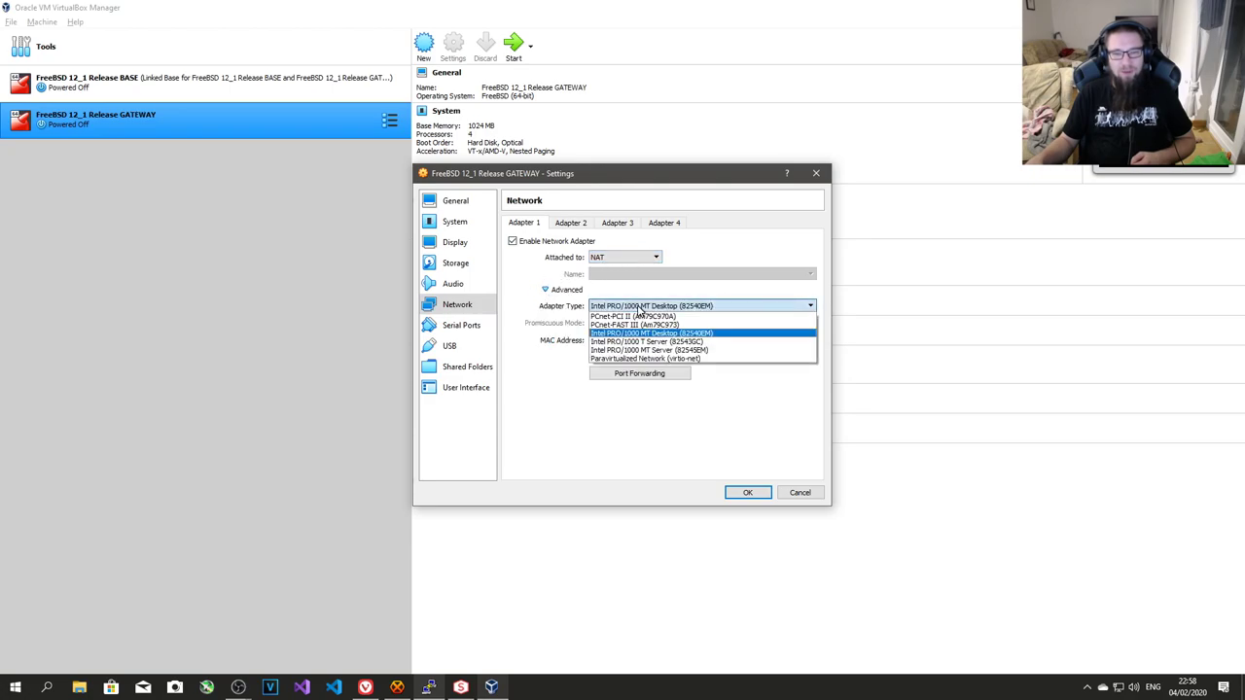
pyautogui.click(660, 359)
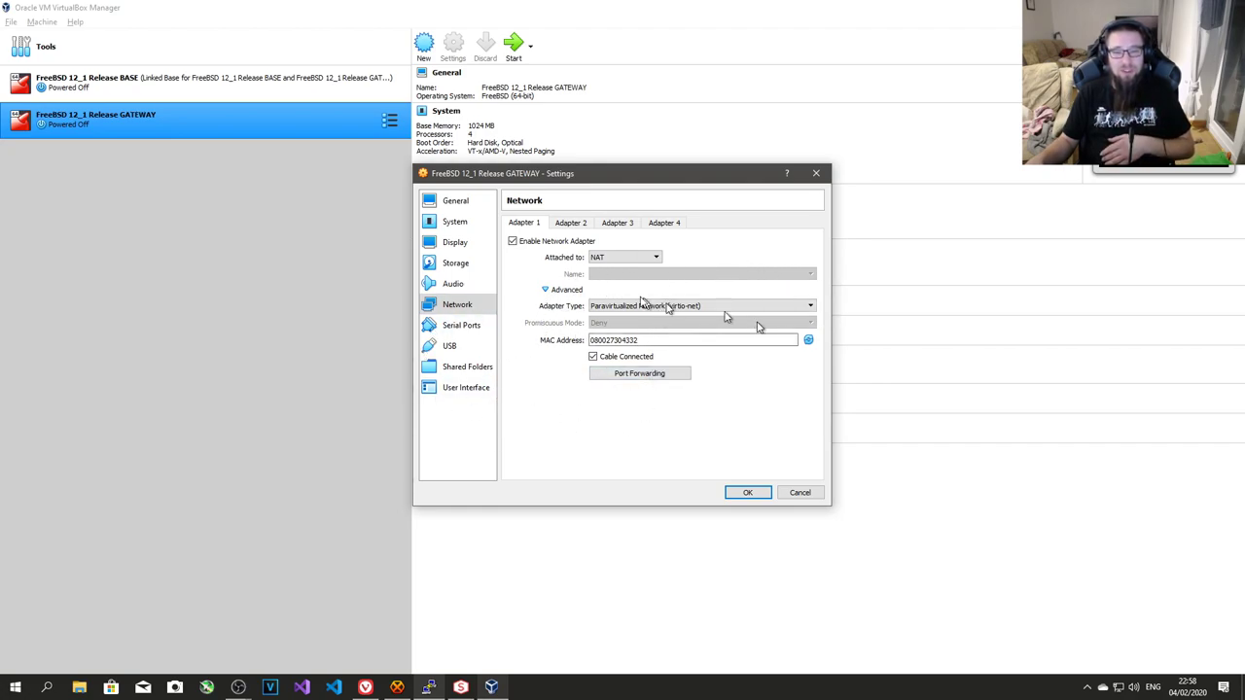
pyautogui.click(648, 257)
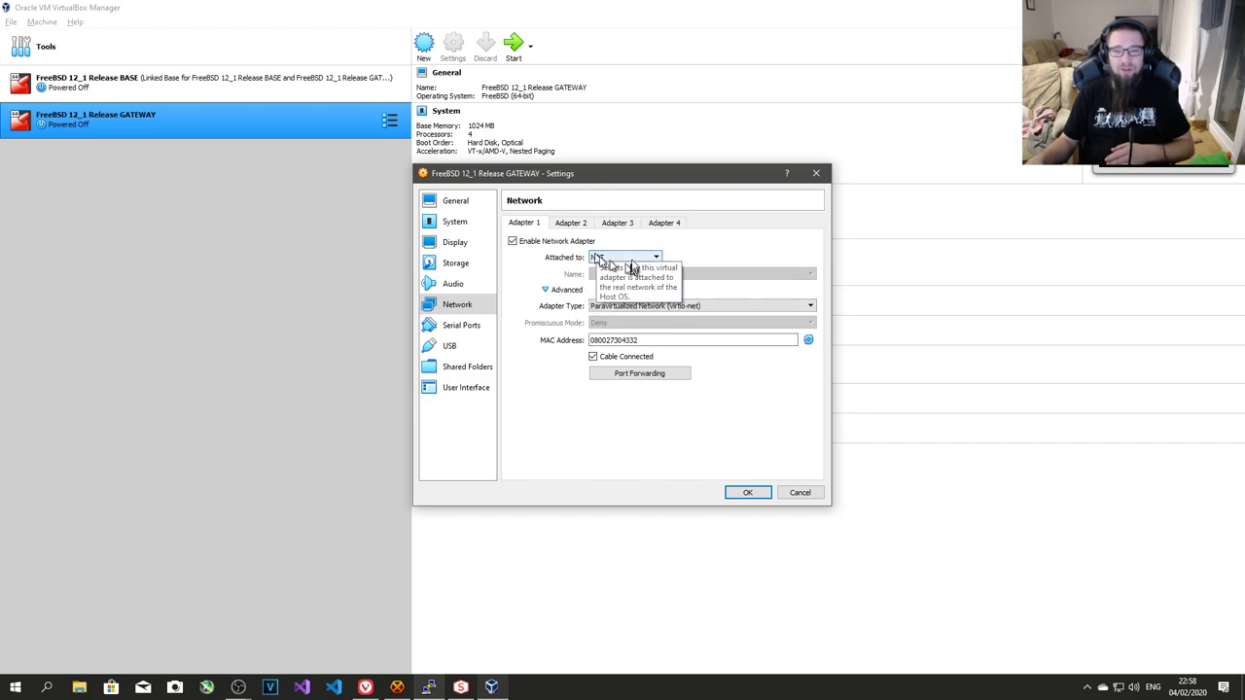
pyautogui.click(634, 283)
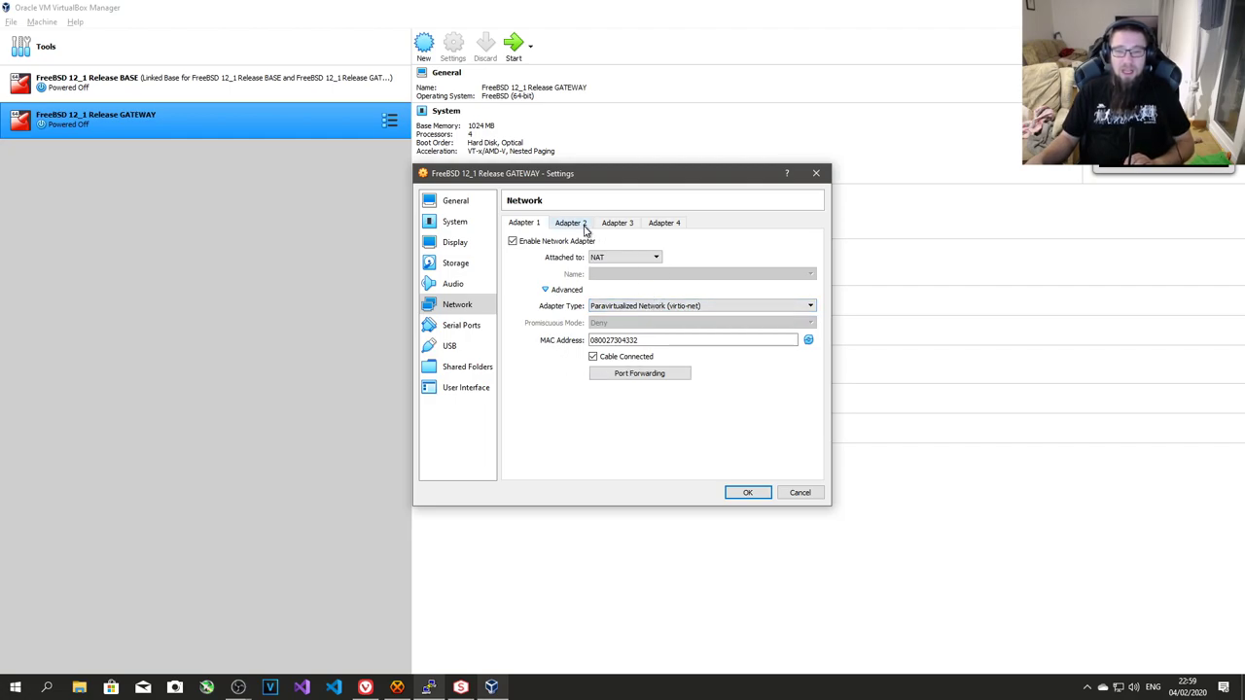
# - Enable Adapter 2 attached to NAT with Paravirtualized Network (virtio-net) type
pyautogui.click(569, 224)
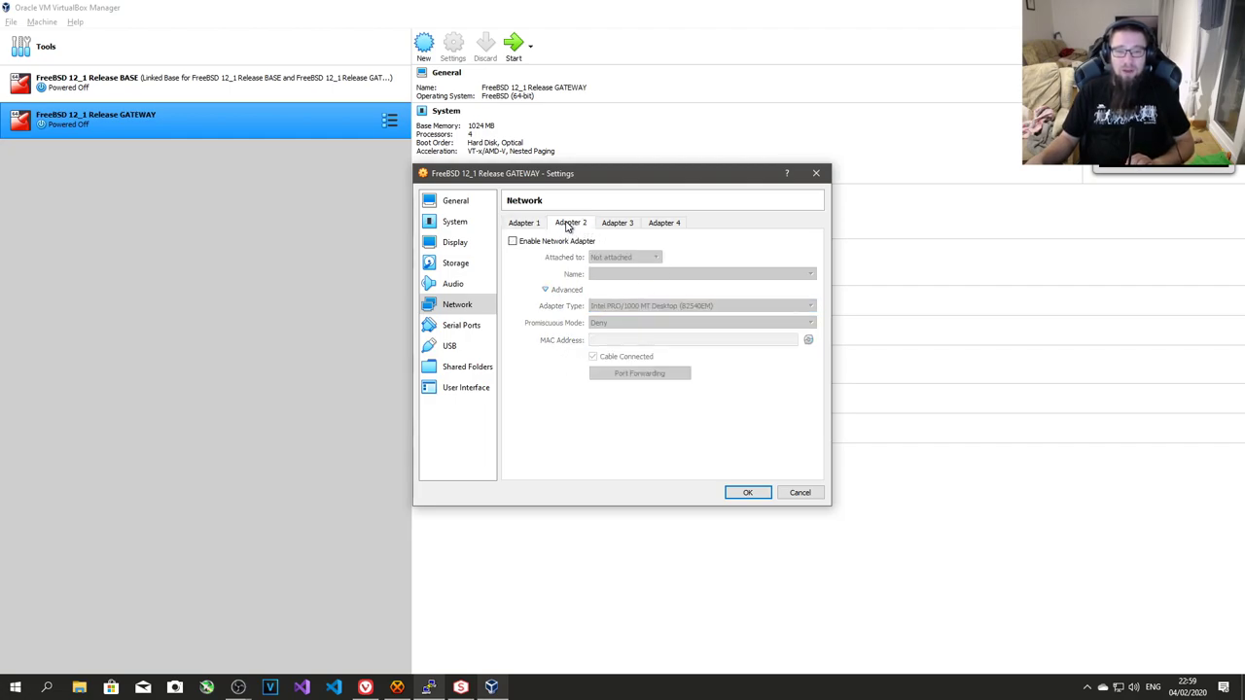
pyautogui.click(558, 243)
pyautogui.click(624, 257)
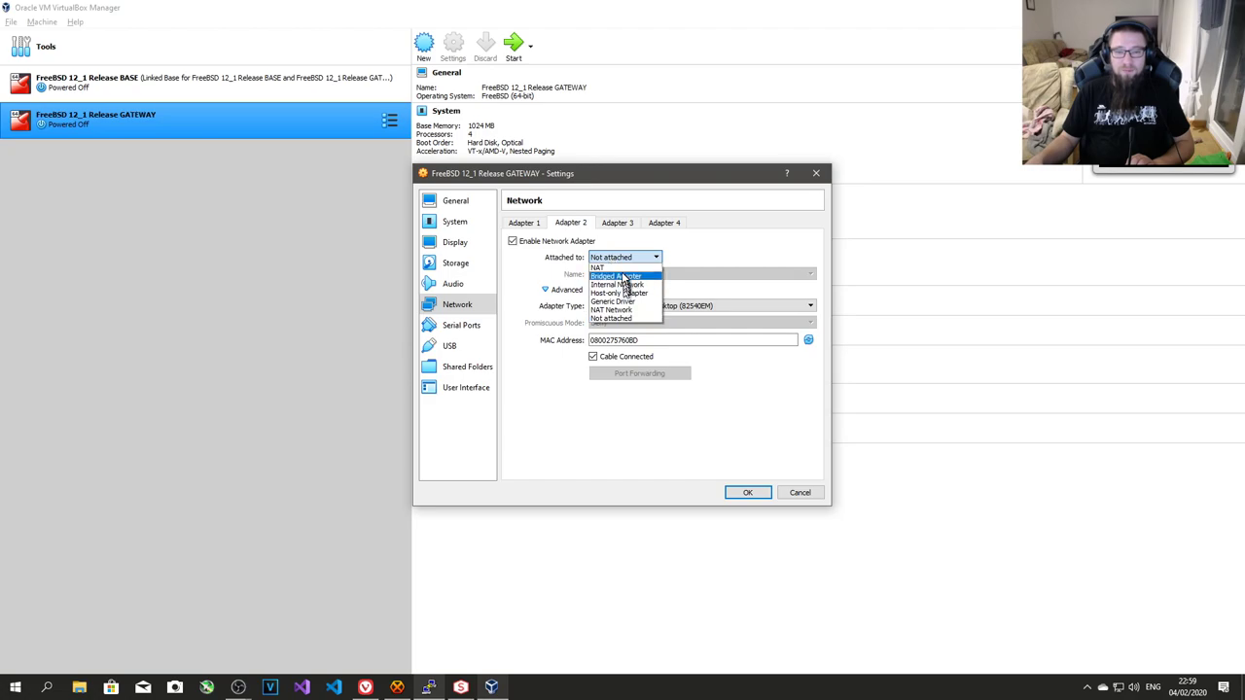
pyautogui.click(623, 292)
pyautogui.click(624, 275)
pyautogui.click(623, 256)
pyautogui.click(625, 273)
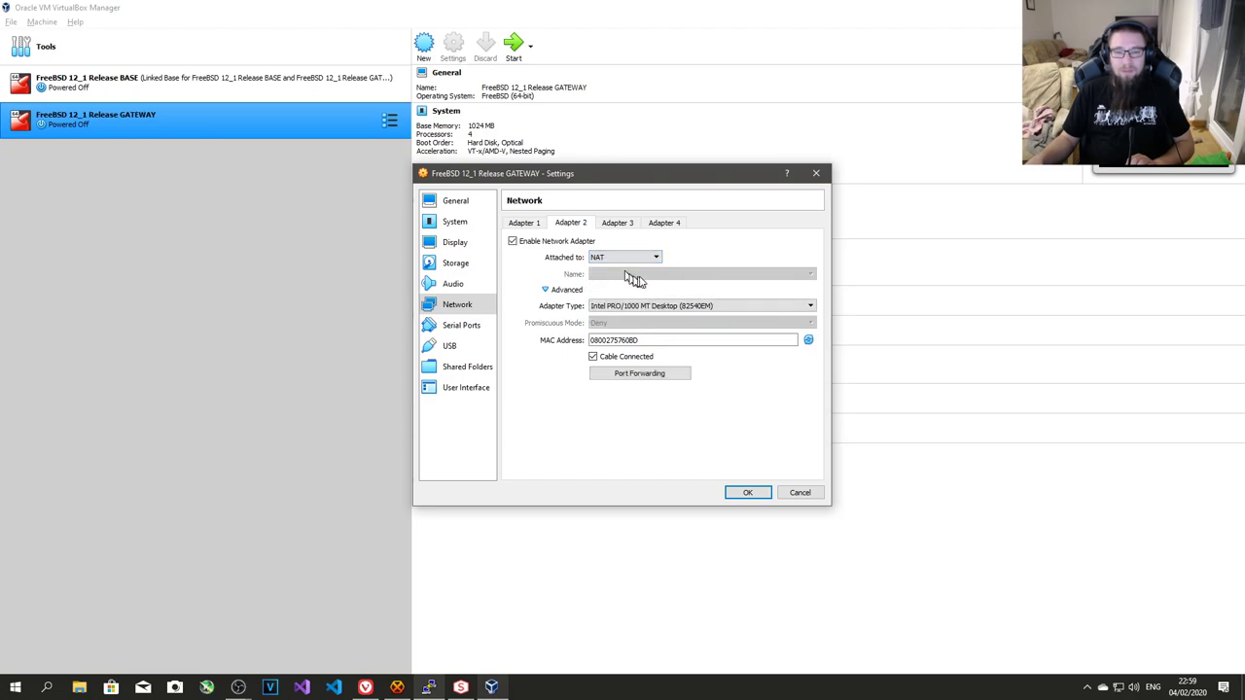
pyautogui.click(630, 307)
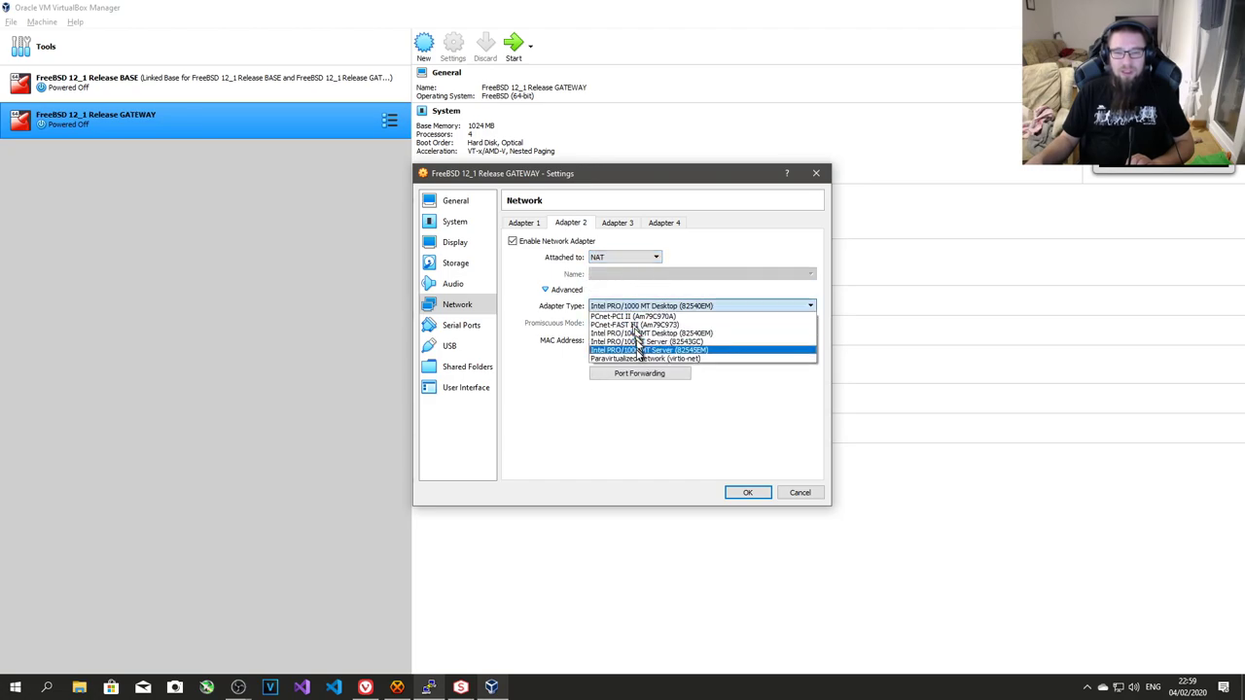
pyautogui.click(638, 359)
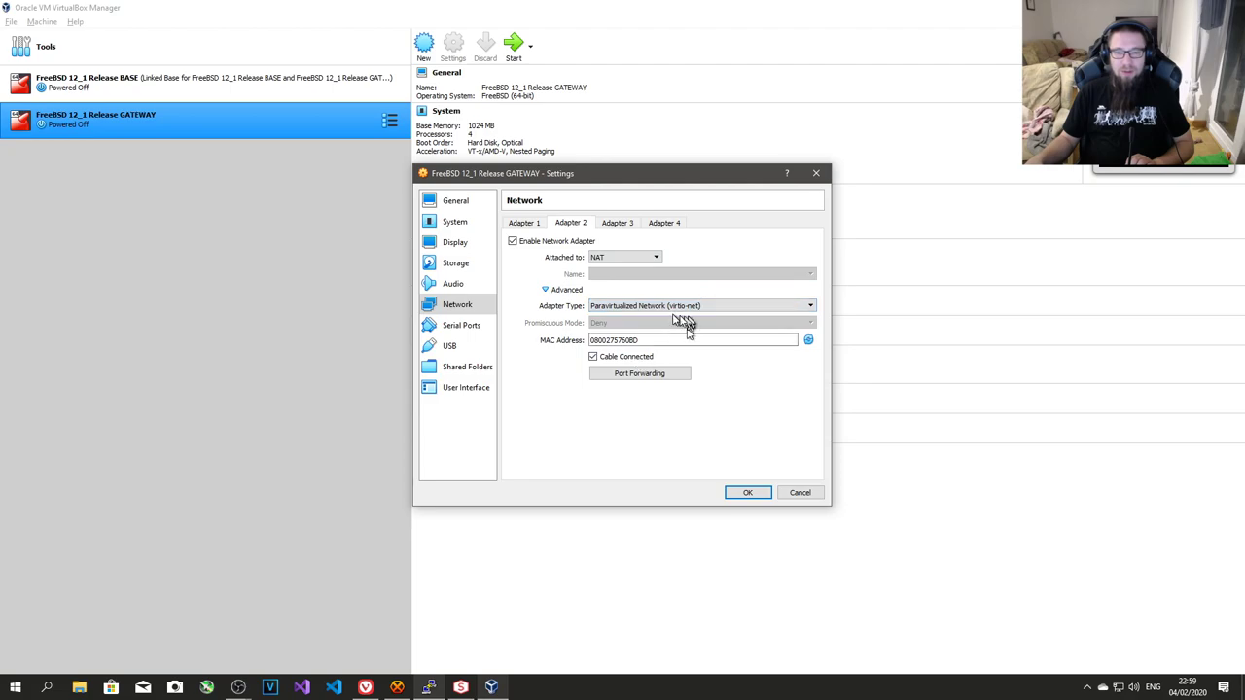
pyautogui.click(523, 226)
pyautogui.click(574, 225)
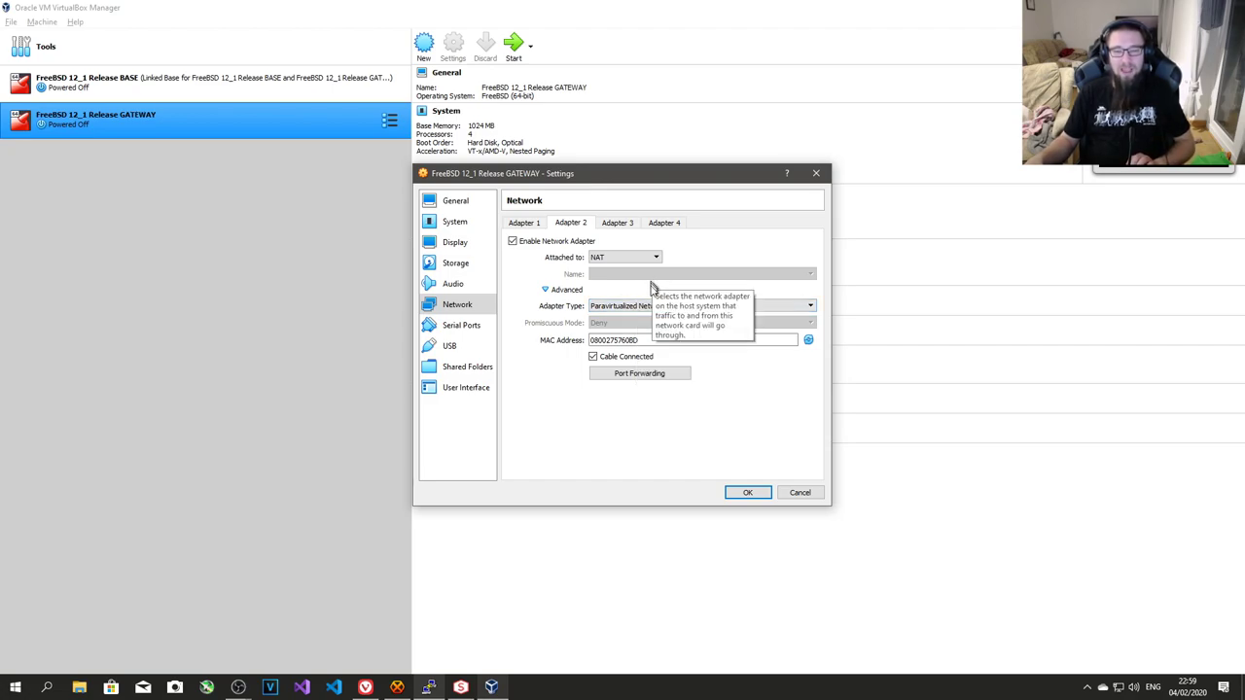
# - Enable Adapter 3 on Internal Network 'youtubenet' with virtio-net adapter type
pyautogui.click(621, 224)
pyautogui.click(580, 242)
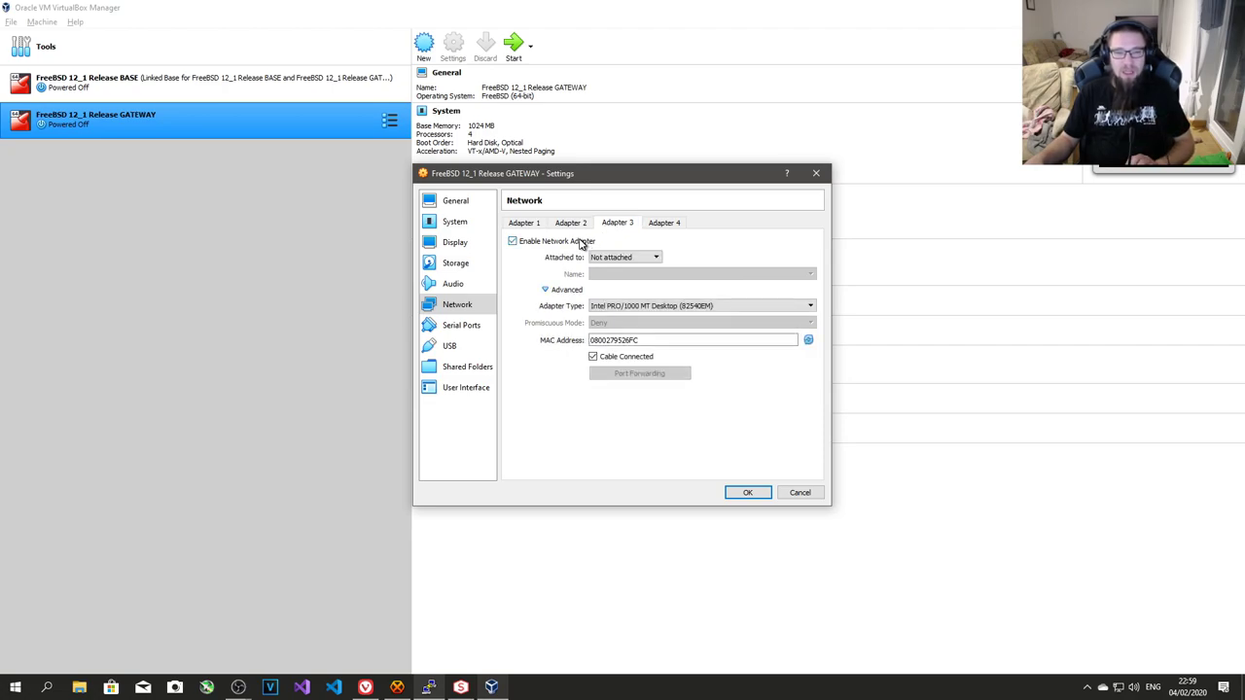
pyautogui.click(611, 258)
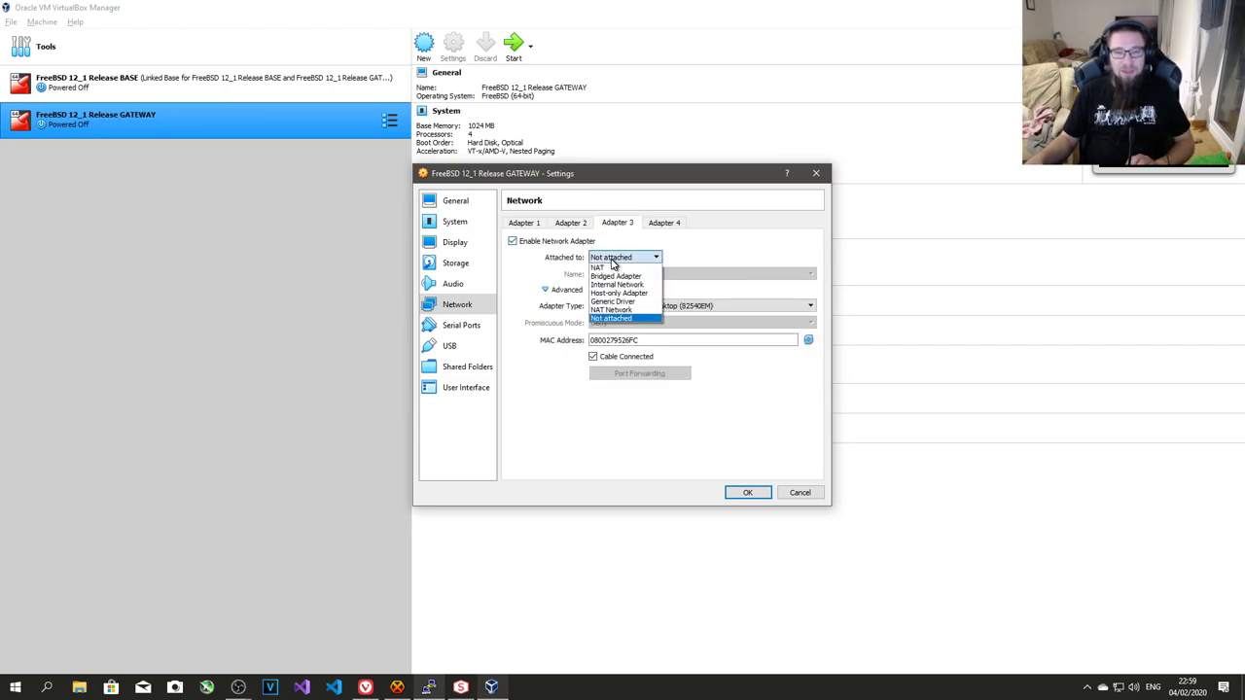
pyautogui.click(638, 285)
pyautogui.click(639, 274)
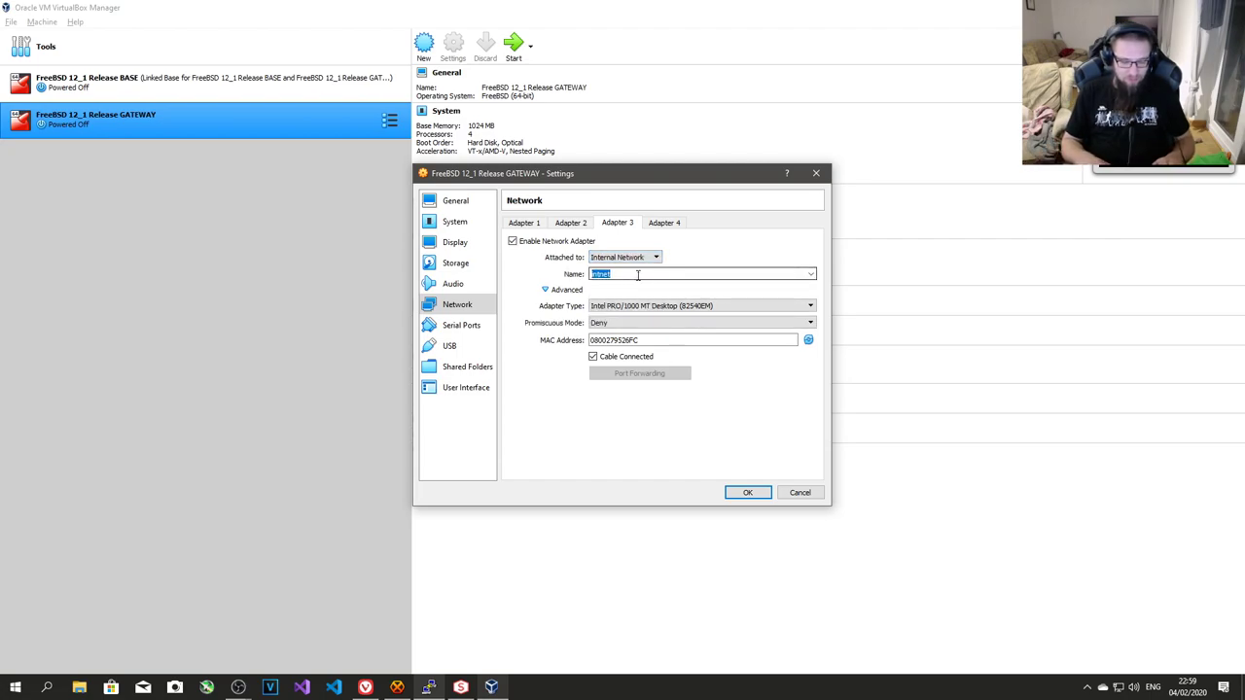
pyautogui.write('yt')
pyautogui.press('BackSpace')
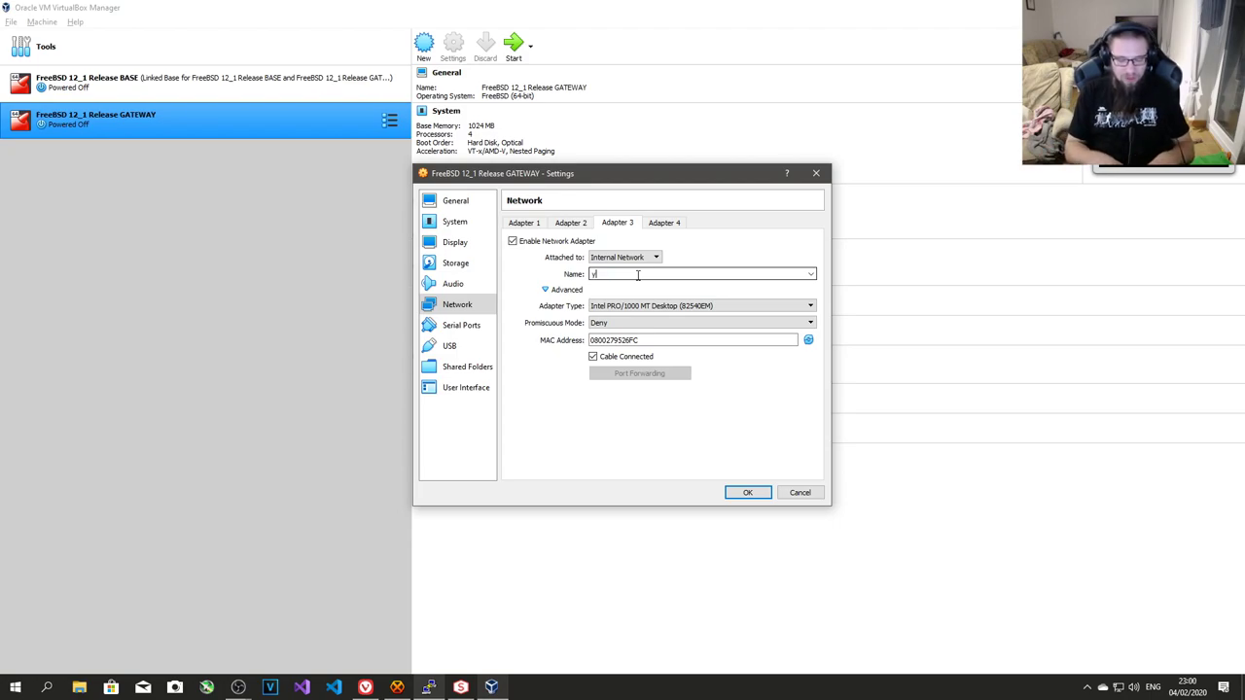
pyautogui.write('outubenet')
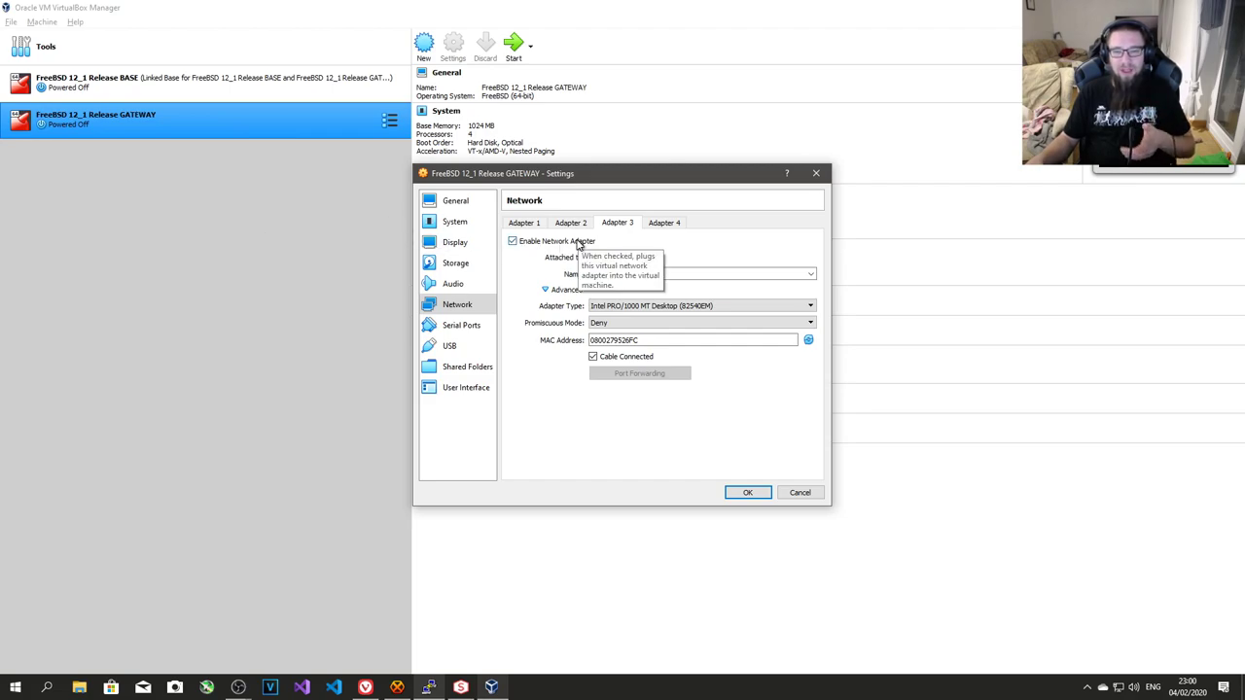
pyautogui.click(634, 306)
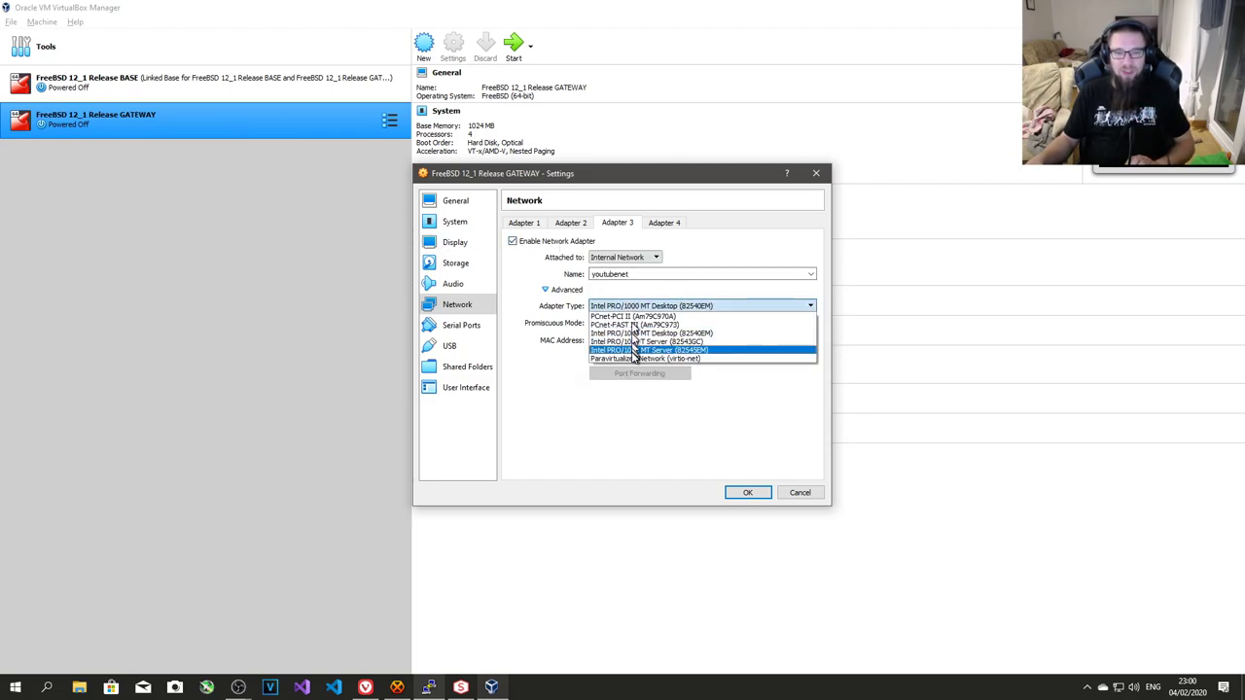
pyautogui.click(634, 357)
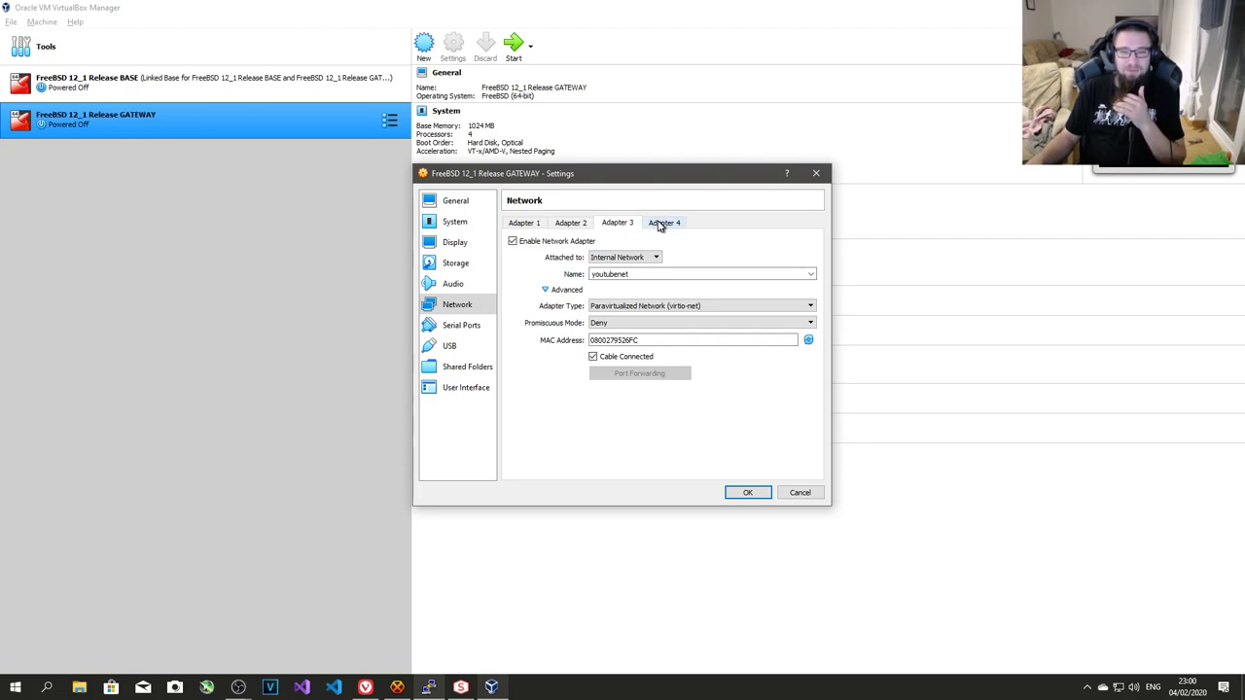
# - Enable Adapter 4, left unattached, with Paravirtualized Network (virtio-net) type
pyautogui.click(661, 225)
pyautogui.click(562, 243)
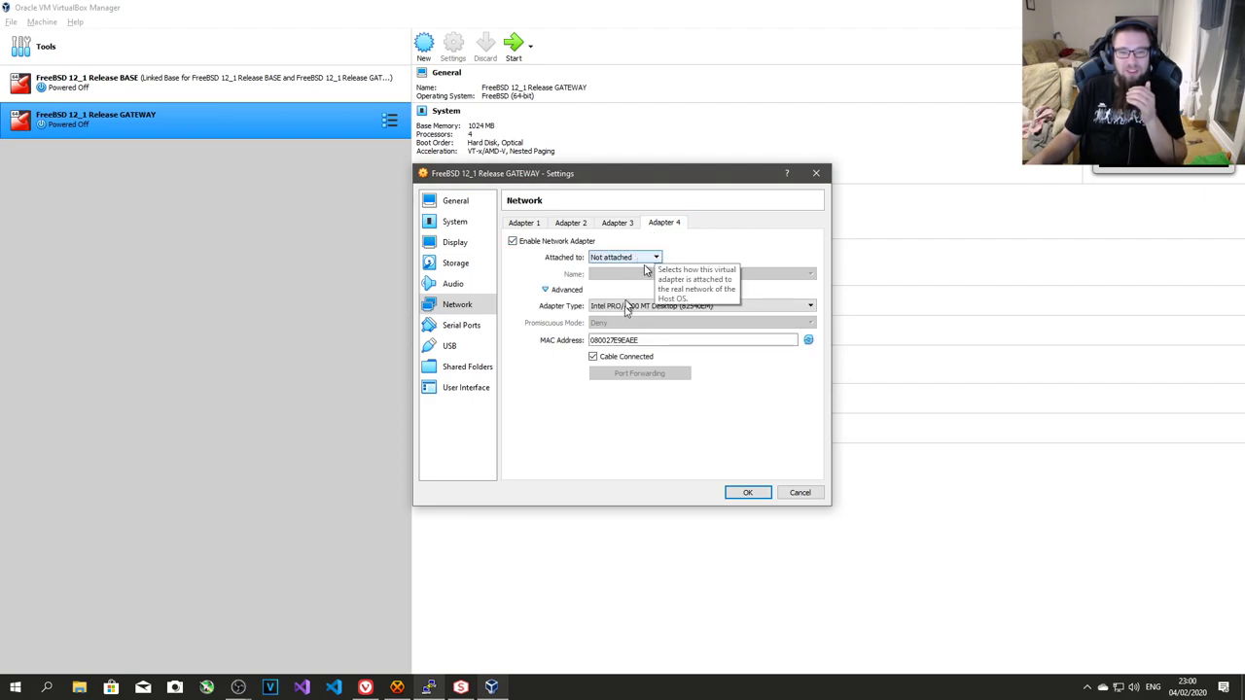
pyautogui.click(636, 306)
pyautogui.click(649, 359)
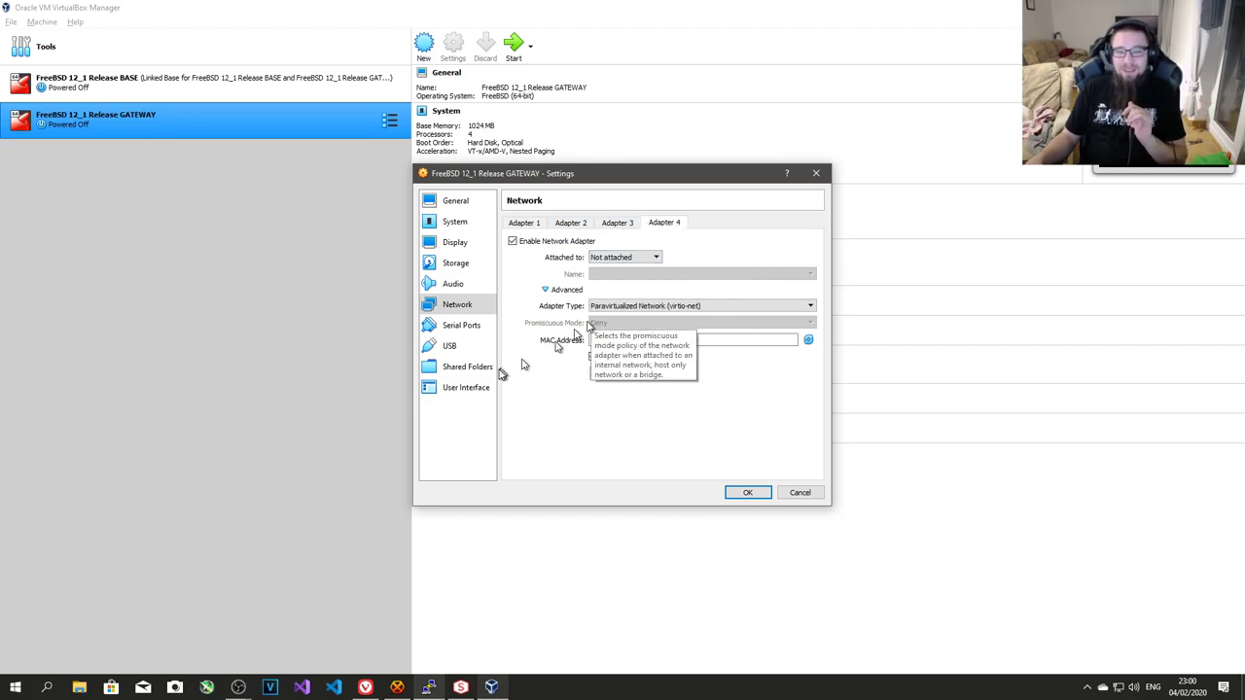
# - Review Adapters 1–4, including the 'youtubenet' name, and save the network settings
pyautogui.click(526, 224)
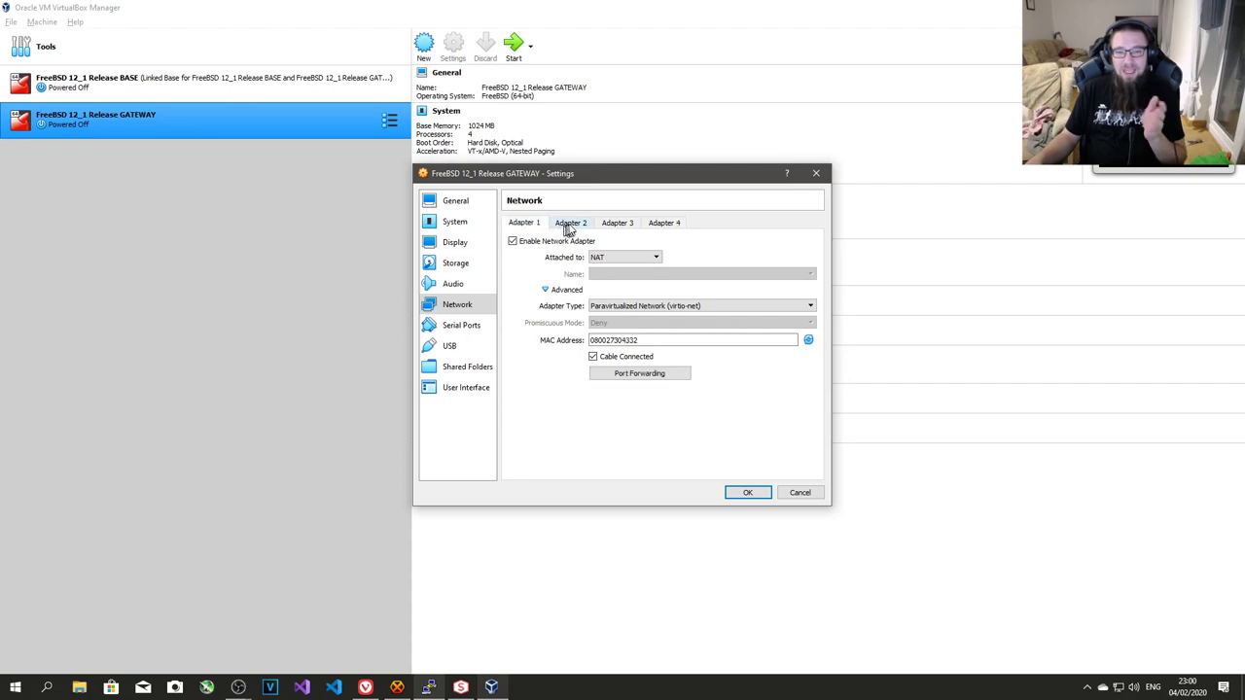
pyautogui.click(571, 224)
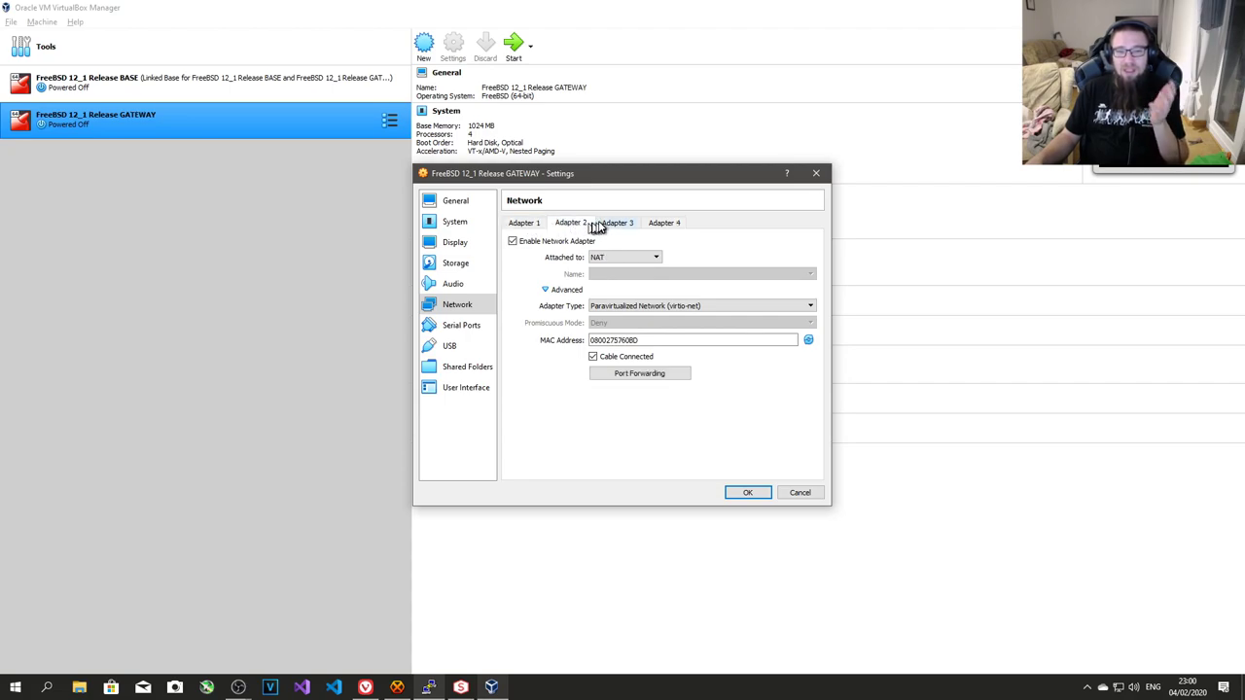
pyautogui.click(613, 224)
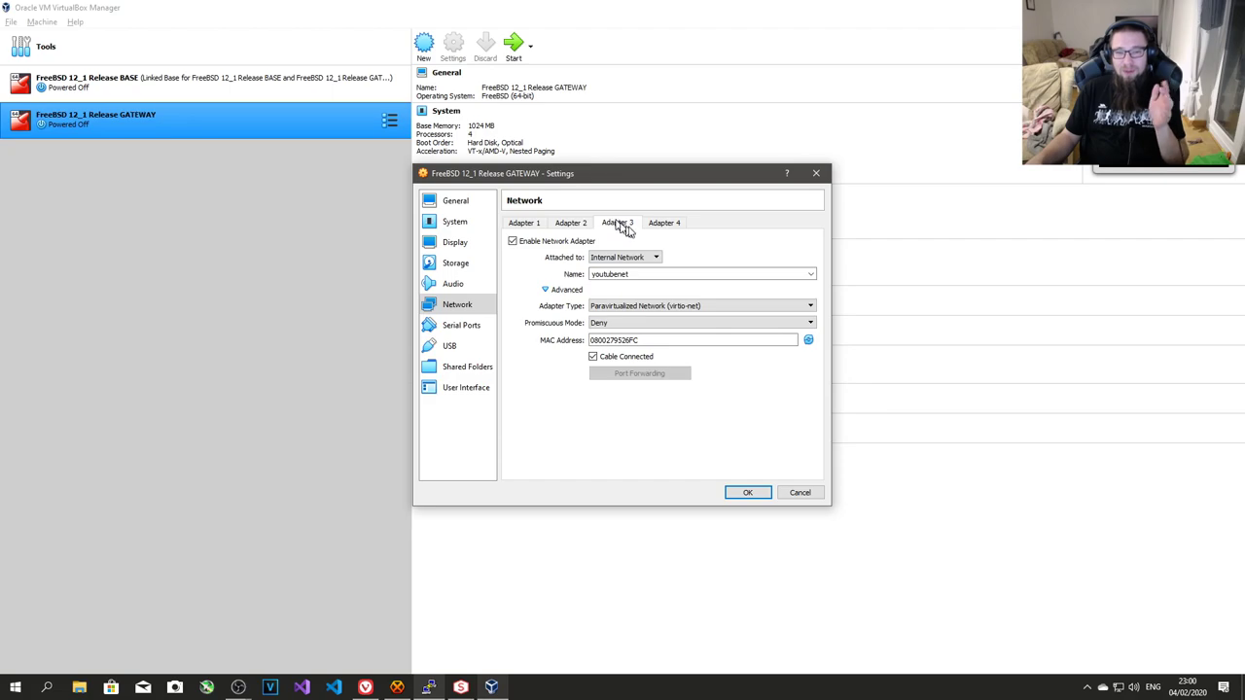
pyautogui.moveTo(651, 273); pyautogui.dragTo(565, 278)
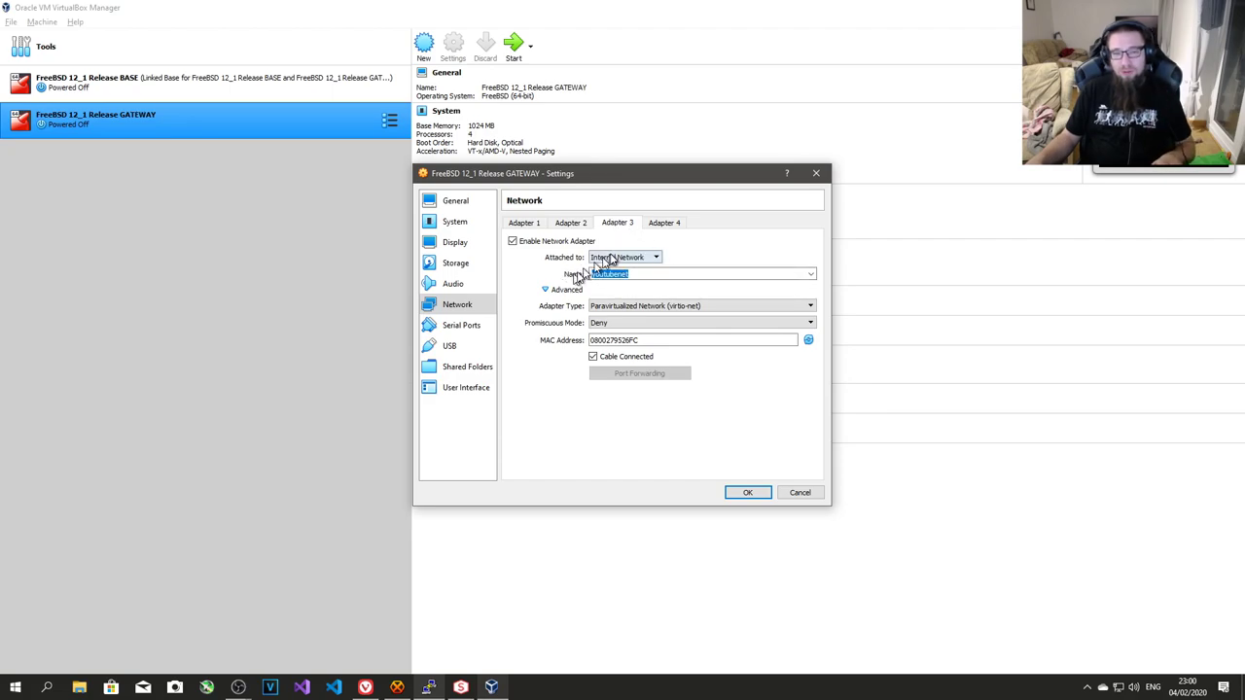
pyautogui.click(662, 224)
pyautogui.click(619, 224)
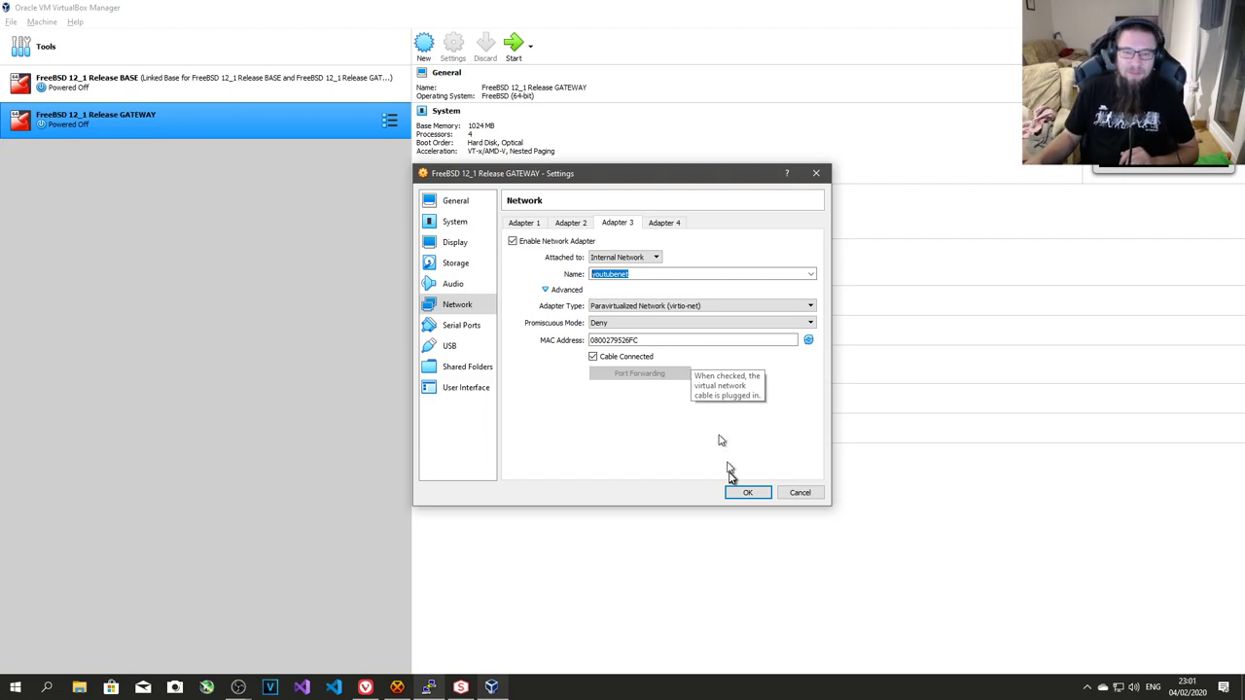
pyautogui.click(746, 493)
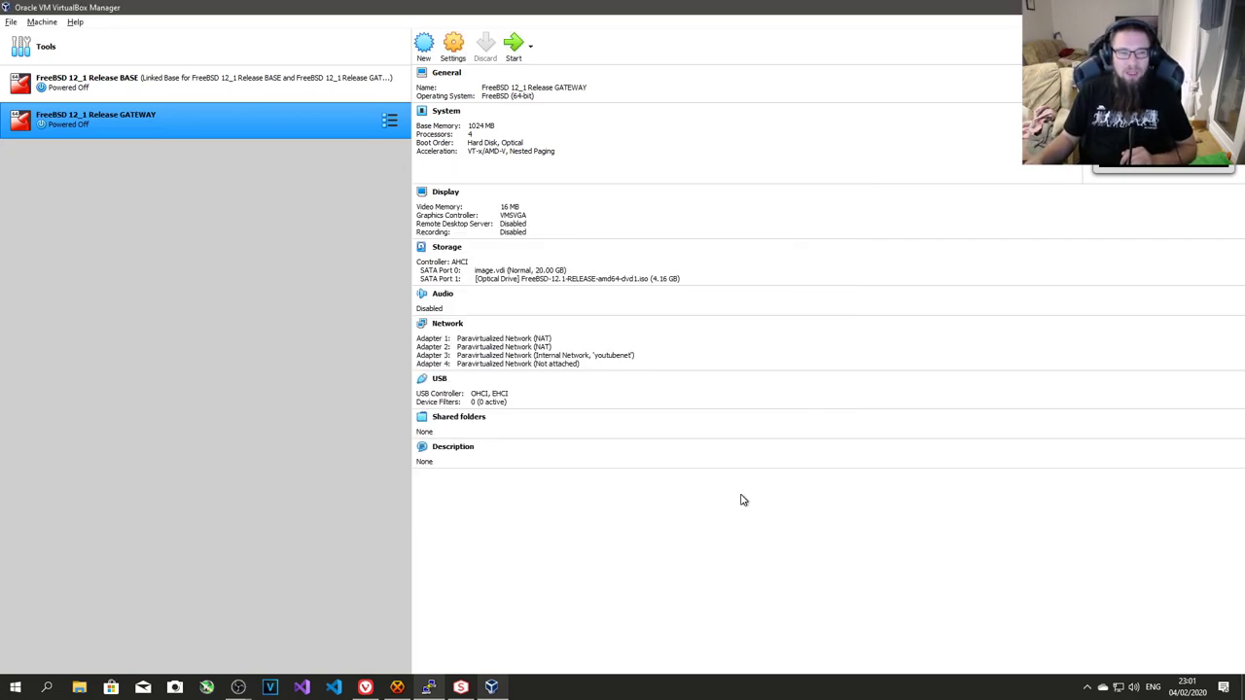
# - Start the GATEWAY VM, boot FreeBSD immediately, and log in as root after a mistyped login
pyautogui.click(516, 47)
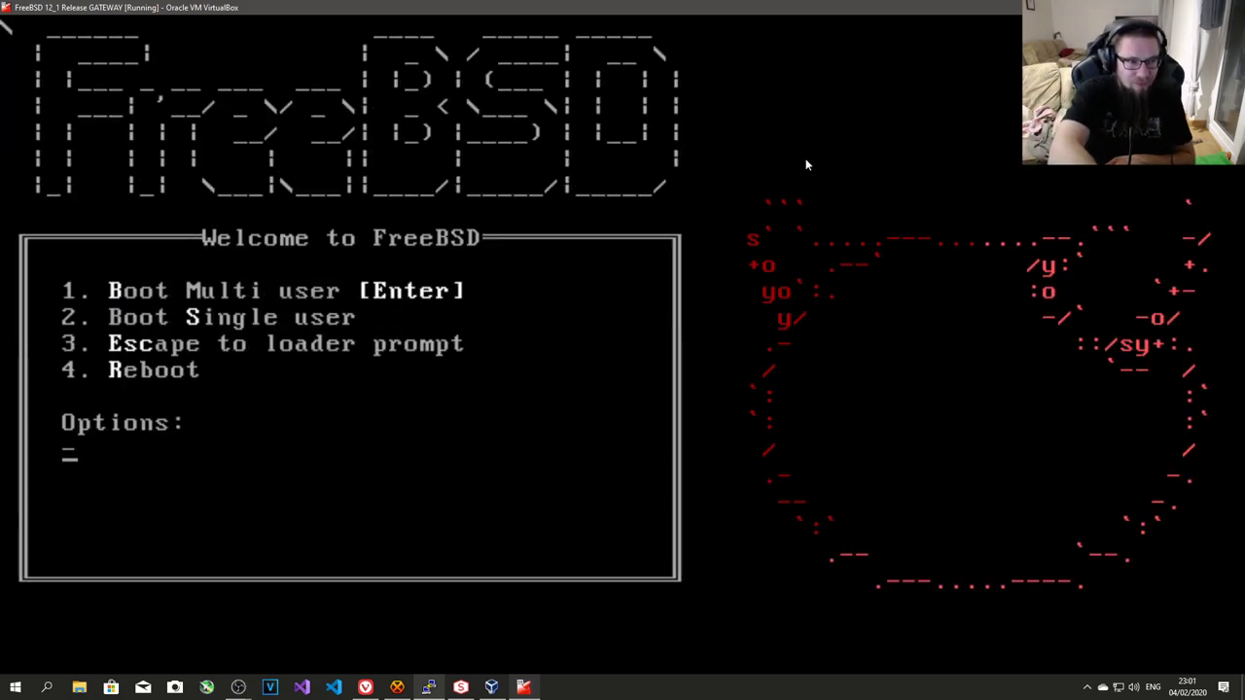
pyautogui.press('Return')
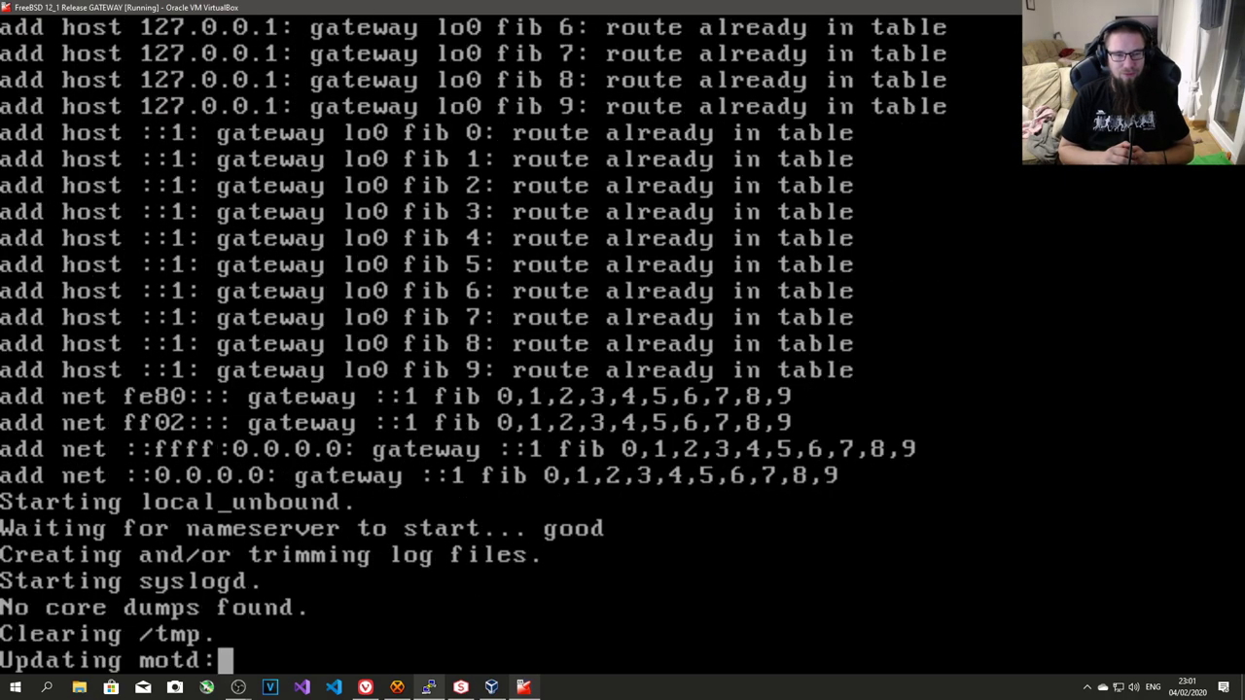
pyautogui.write('tooy')
pyautogui.press('Return')
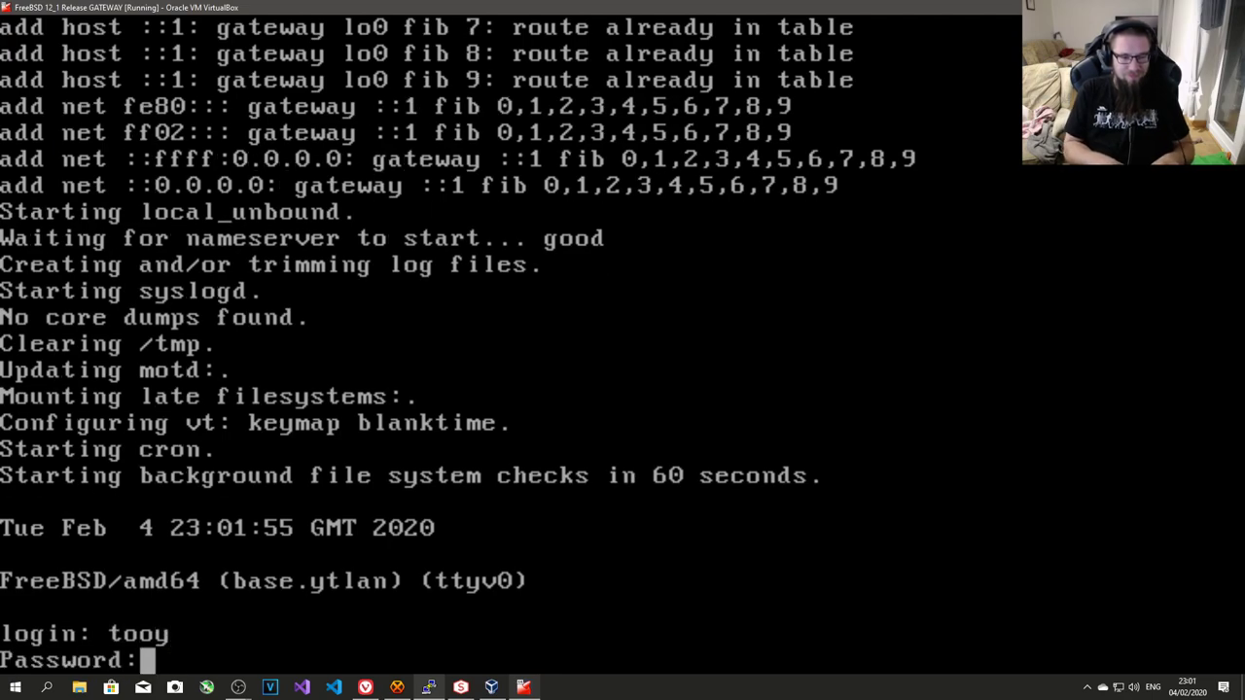
pyautogui.press('Return')
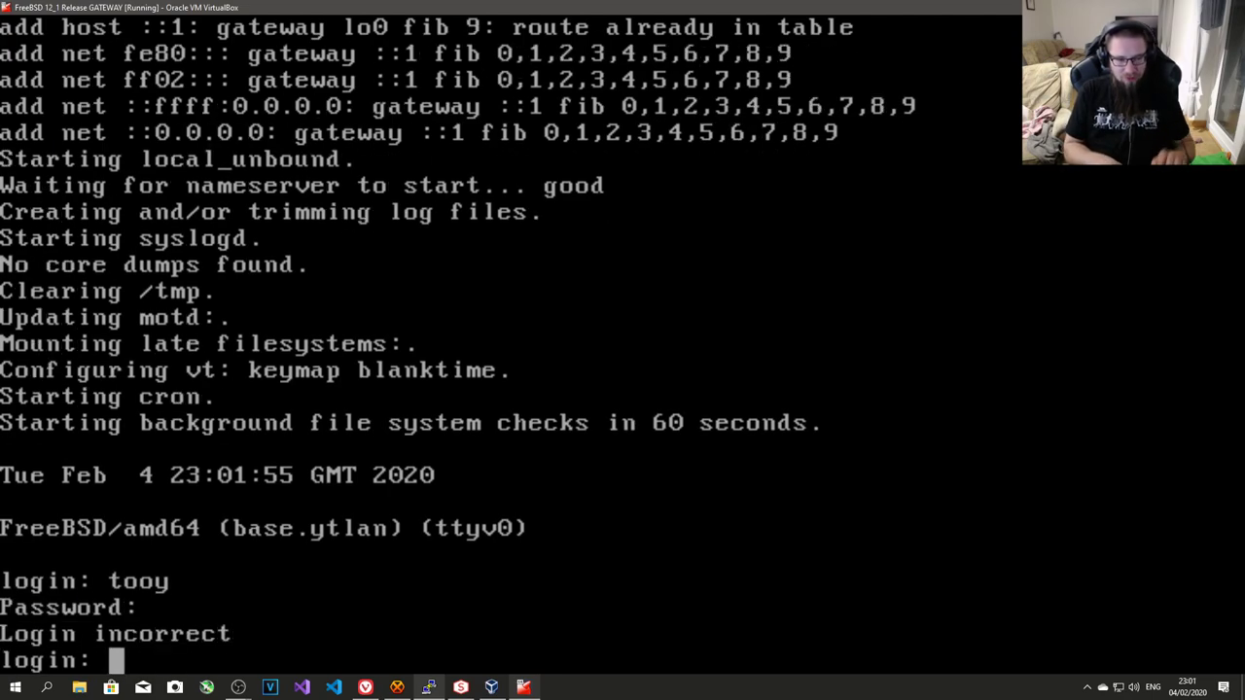
pyautogui.write('root')
pyautogui.press('Return')
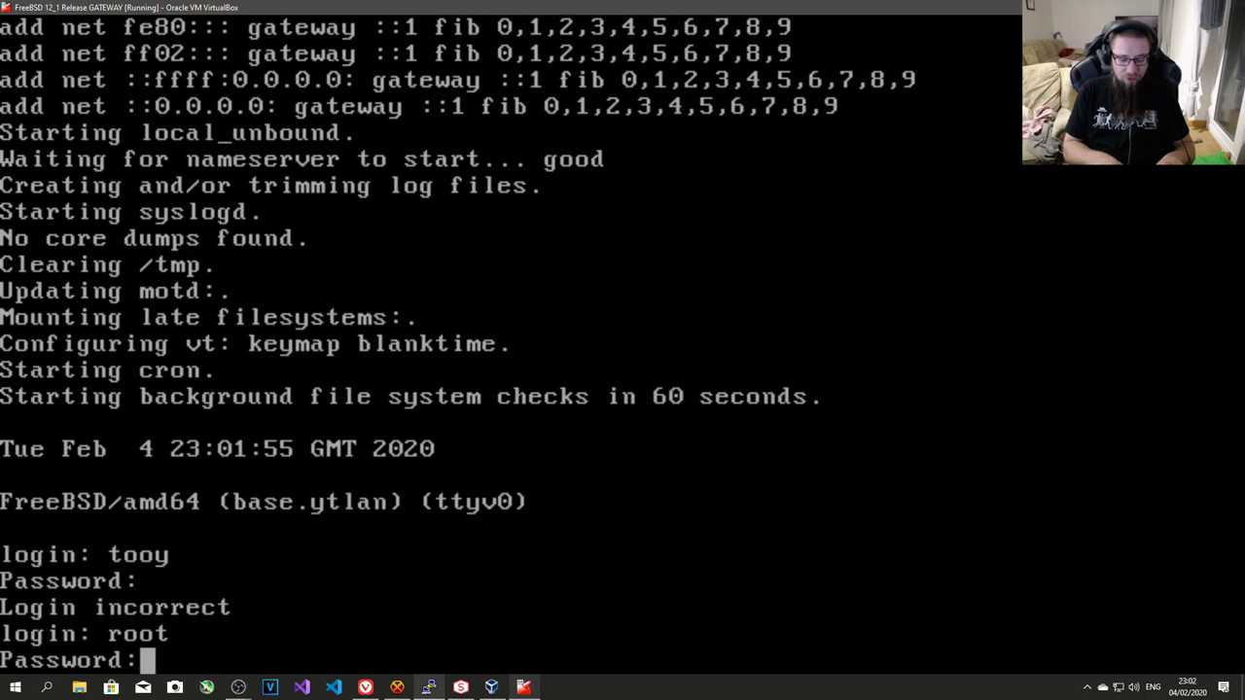
pyautogui.press('Return')
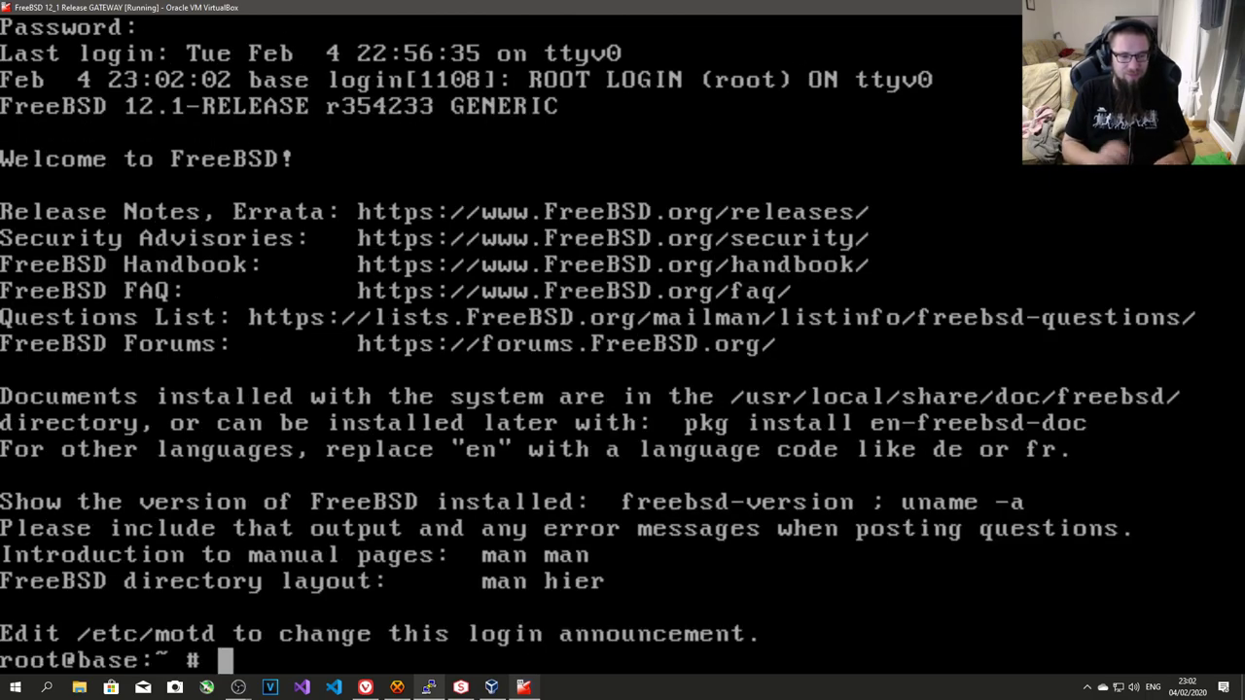
# - Check interfaces with ifconfig, run dhclient vtnet0 to get 10.0.2.15, and ping 8.8.8.8
pyautogui.write('ifconfig')
pyautogui.press('Return')
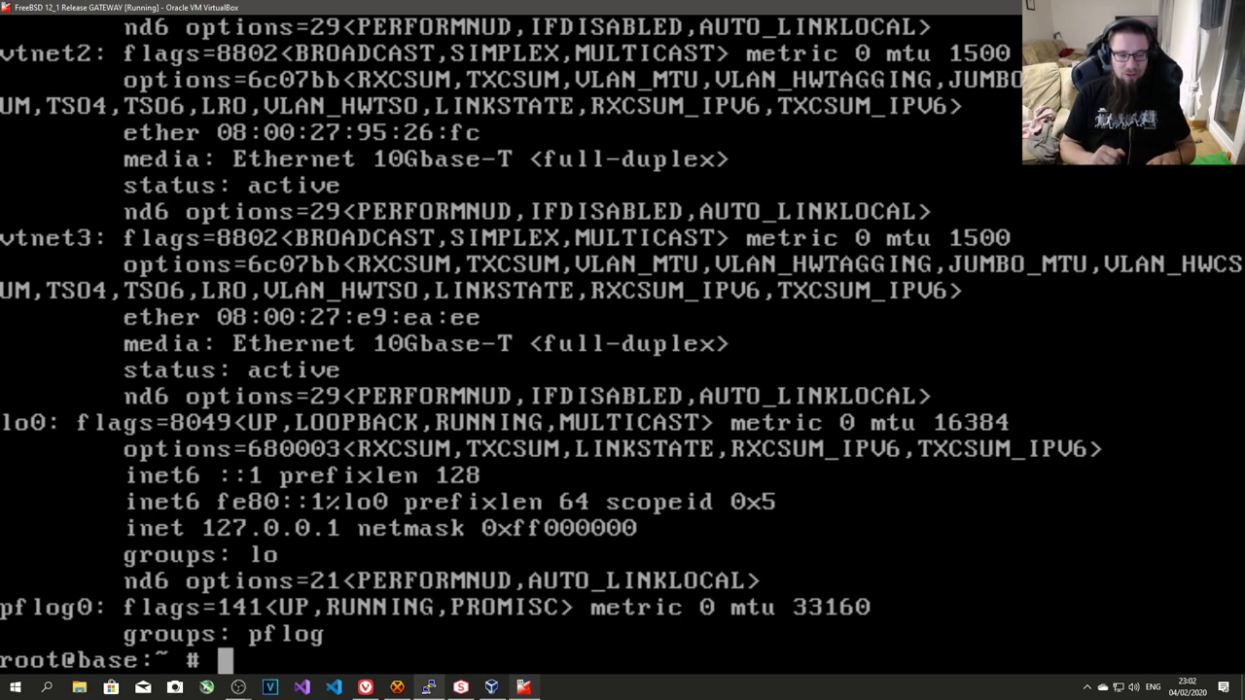
pyautogui.write('dhcl')
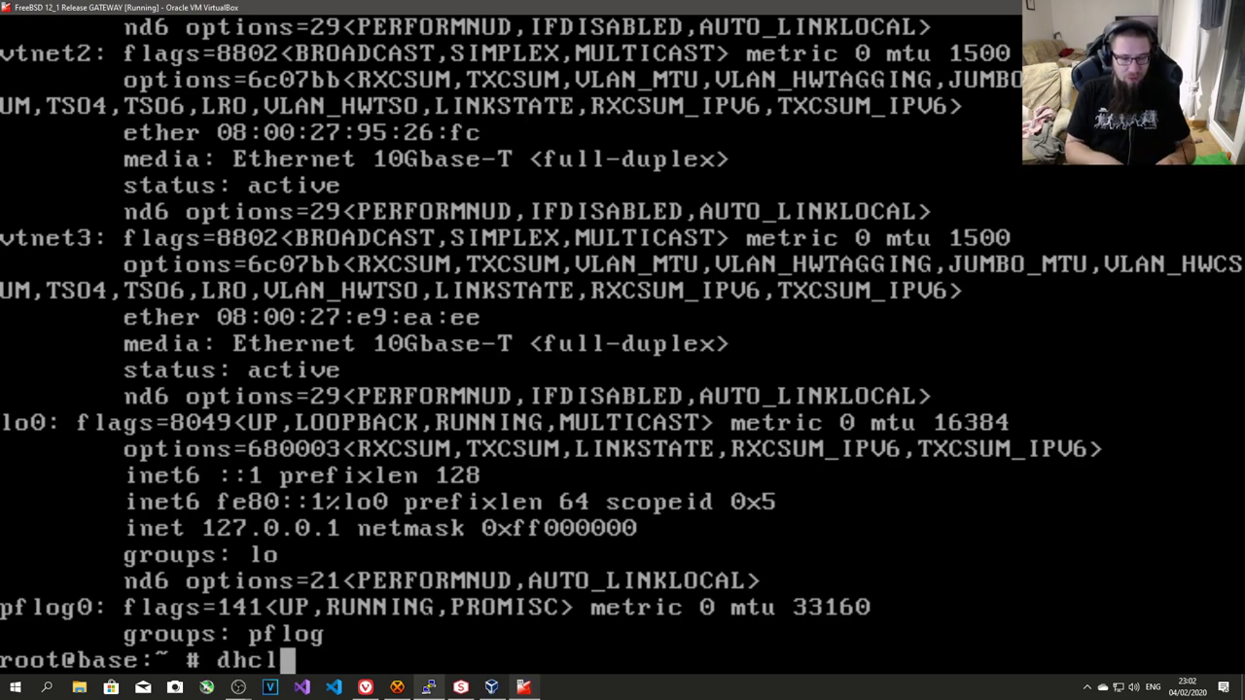
pyautogui.write('ient vtnet0')
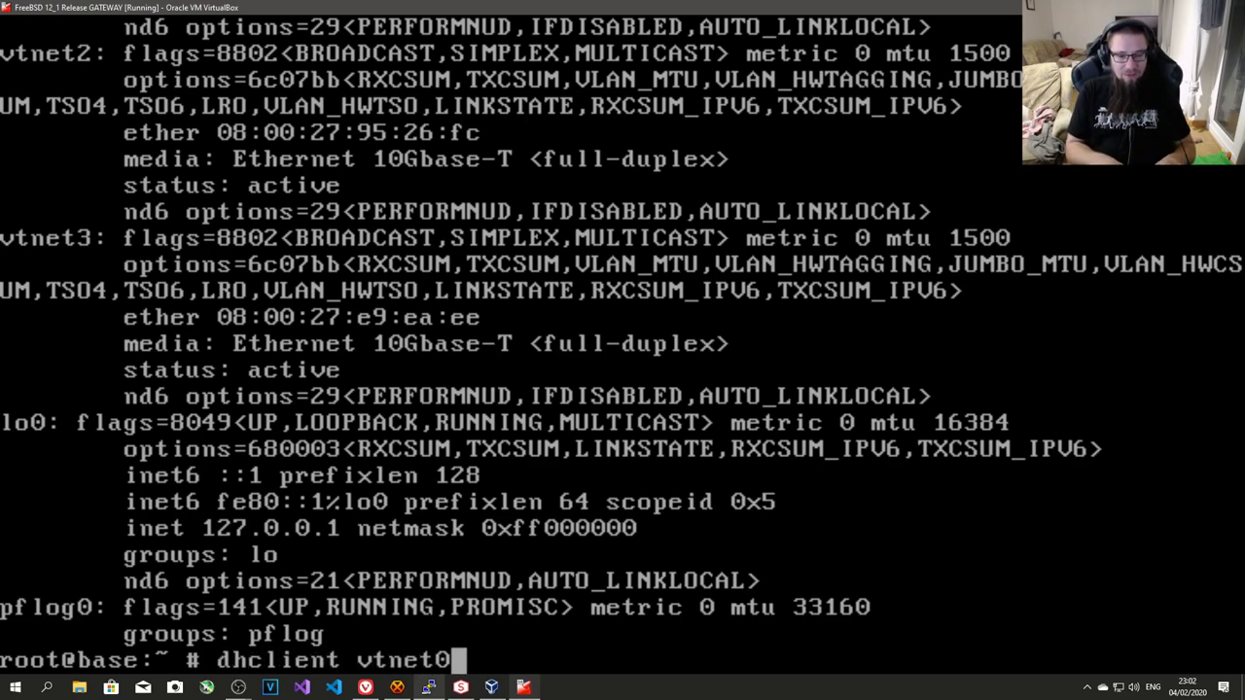
pyautogui.press('Return')
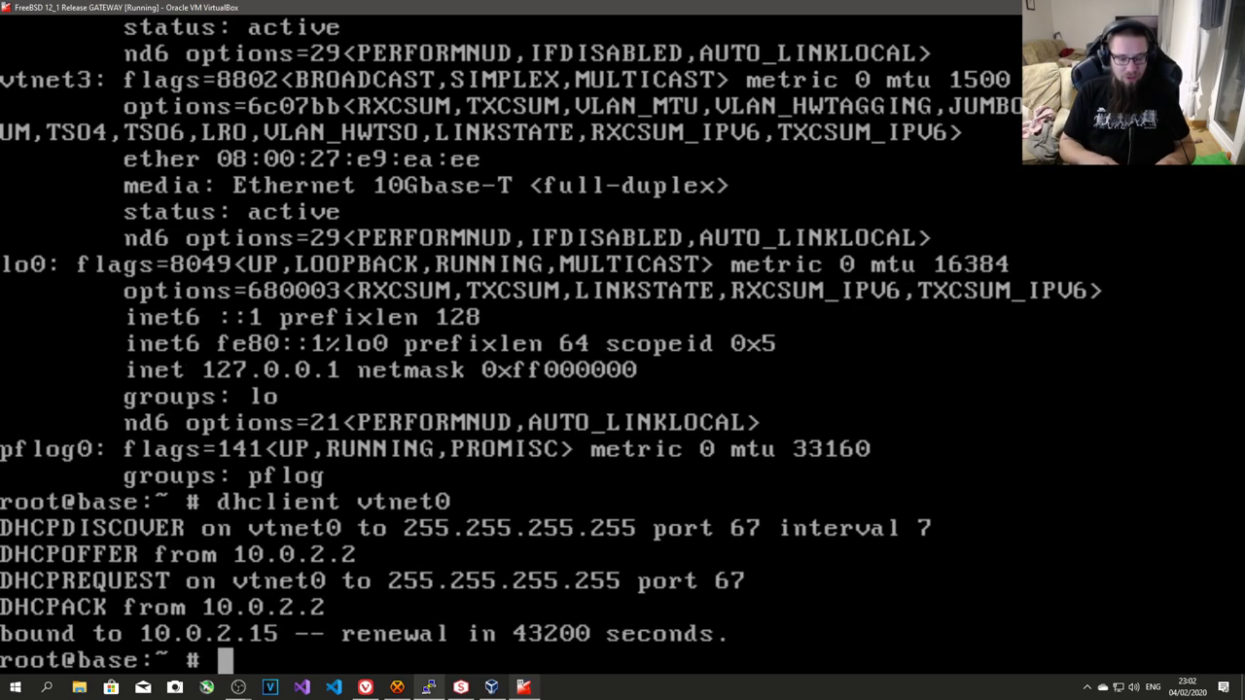
pyautogui.write('ping 8.8.8.8')
pyautogui.press('Return')
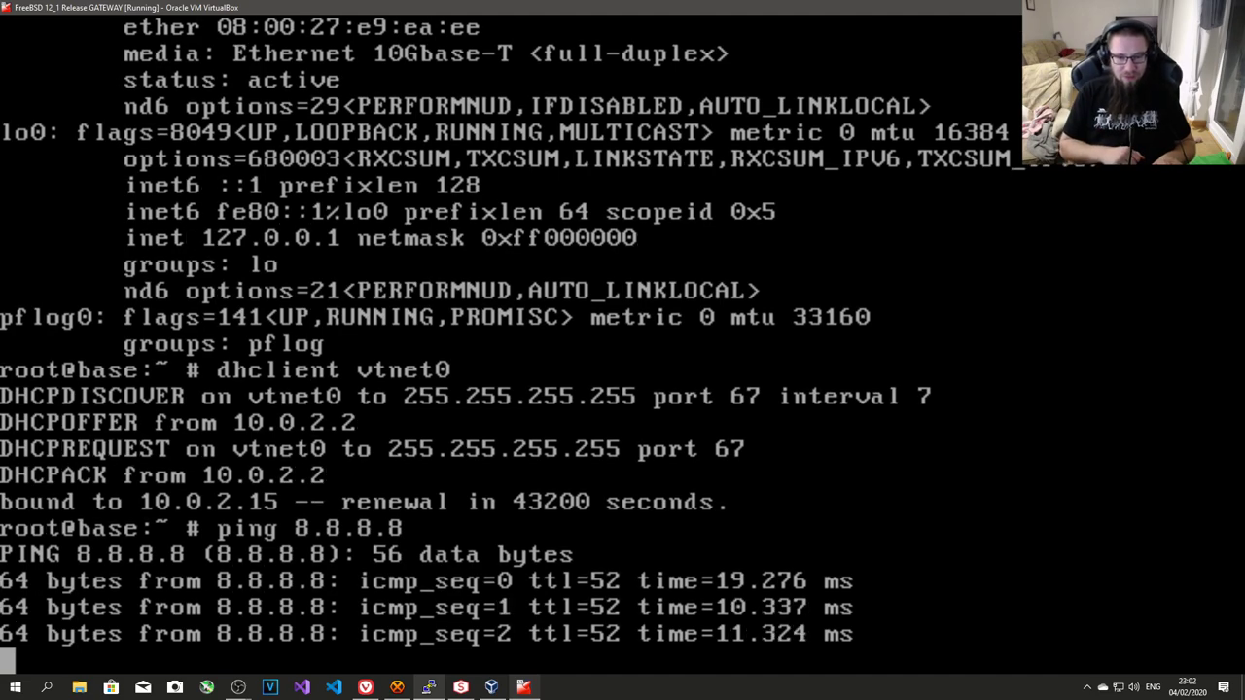
pyautogui.hotkey('ctrl', 'c')
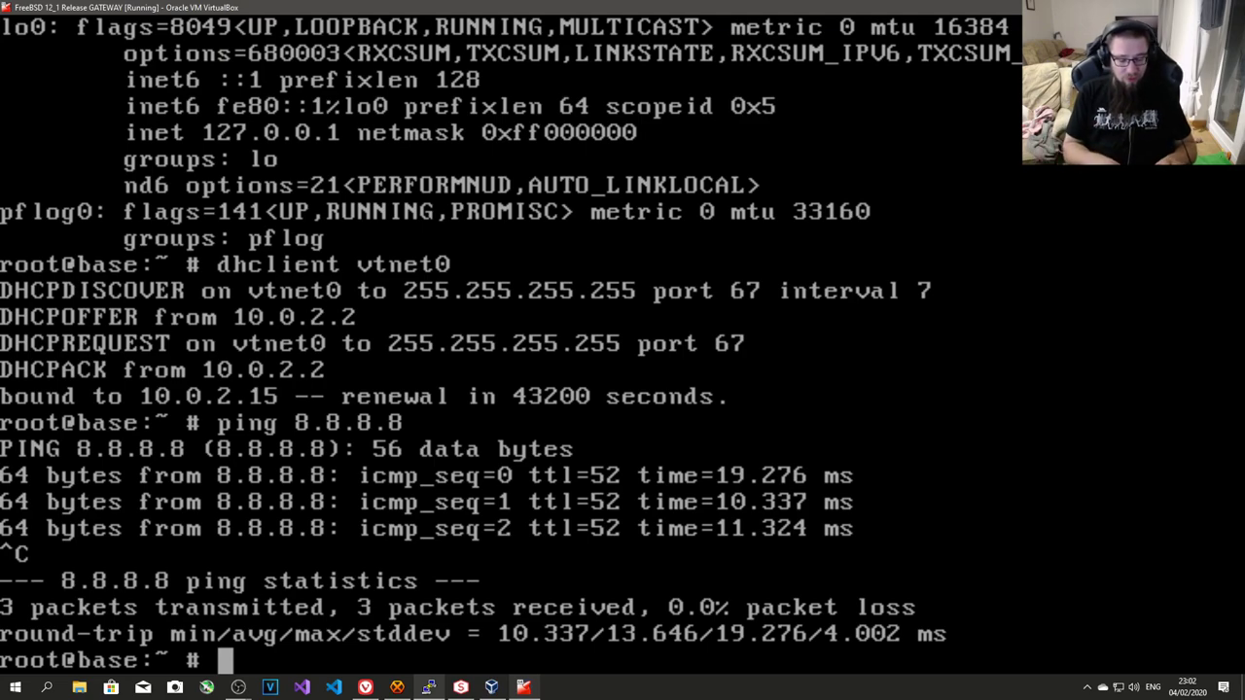
# - Request a DHCP address for vtnet1 in routing table 1 with setfib 1 dhclient vtnet1
pyautogui.write('setfib 2')
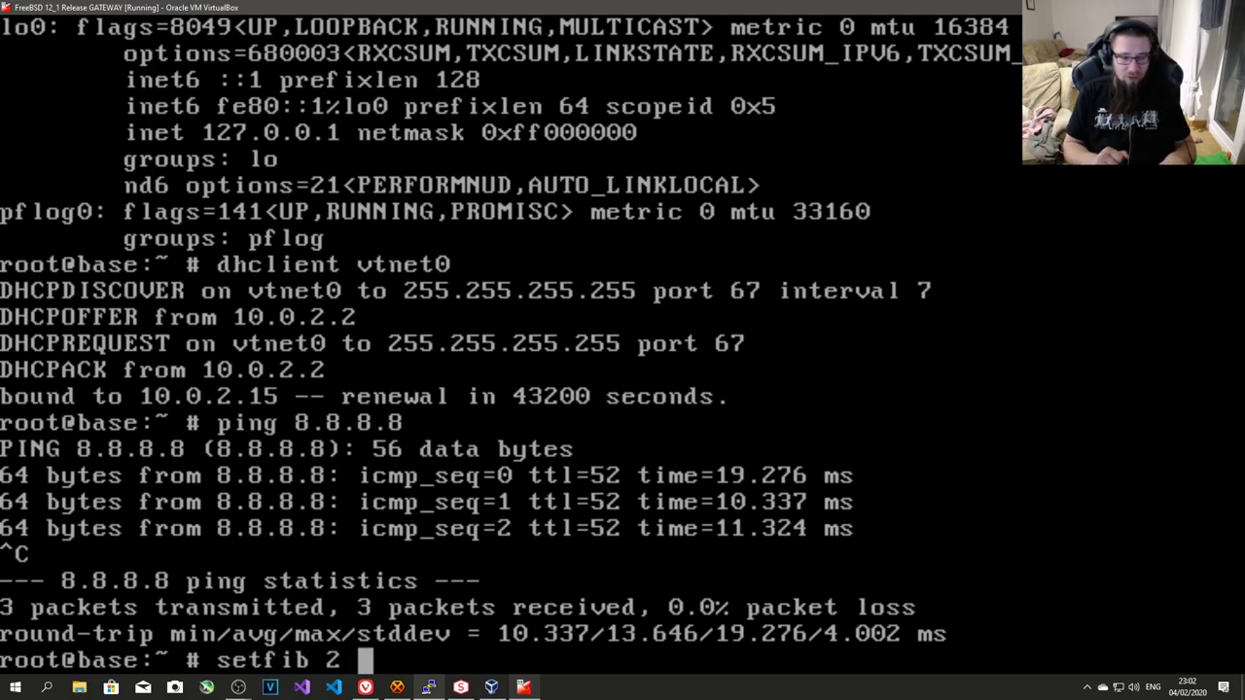
pyautogui.press('BackSpace')
pyautogui.press('BackSpace')
pyautogui.write('1 ')
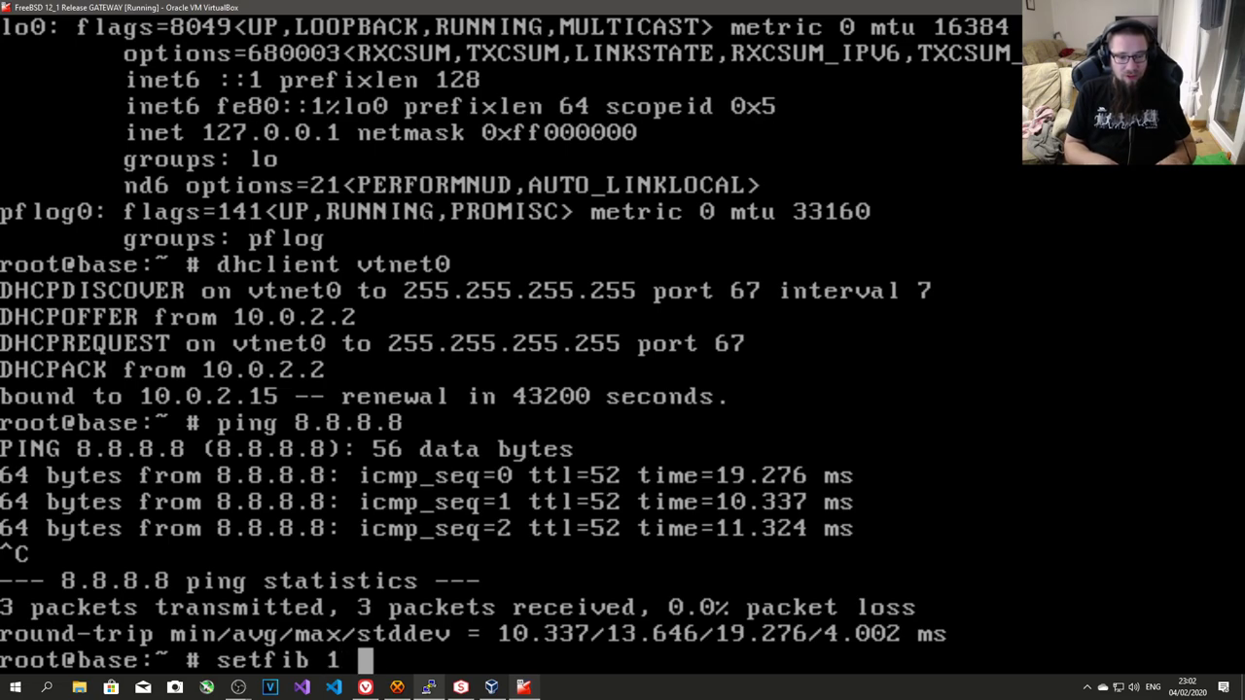
pyautogui.write('dhclient ')
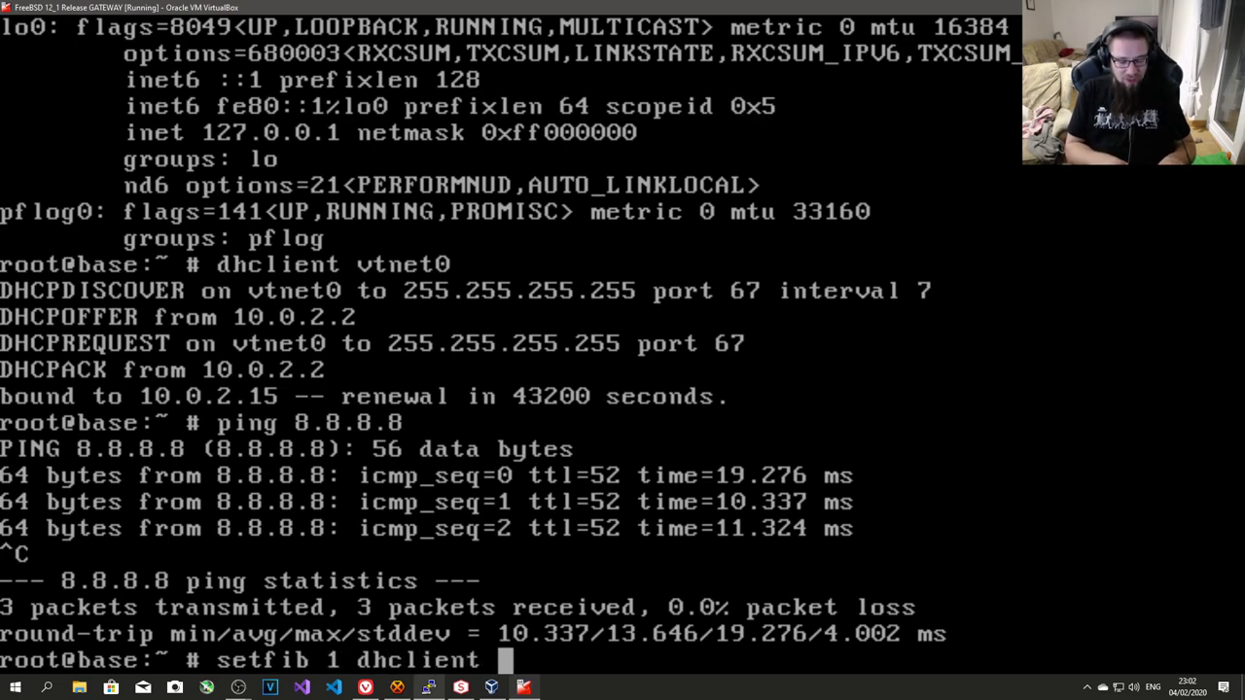
pyautogui.write('vtnet1')
pyautogui.press('Return')
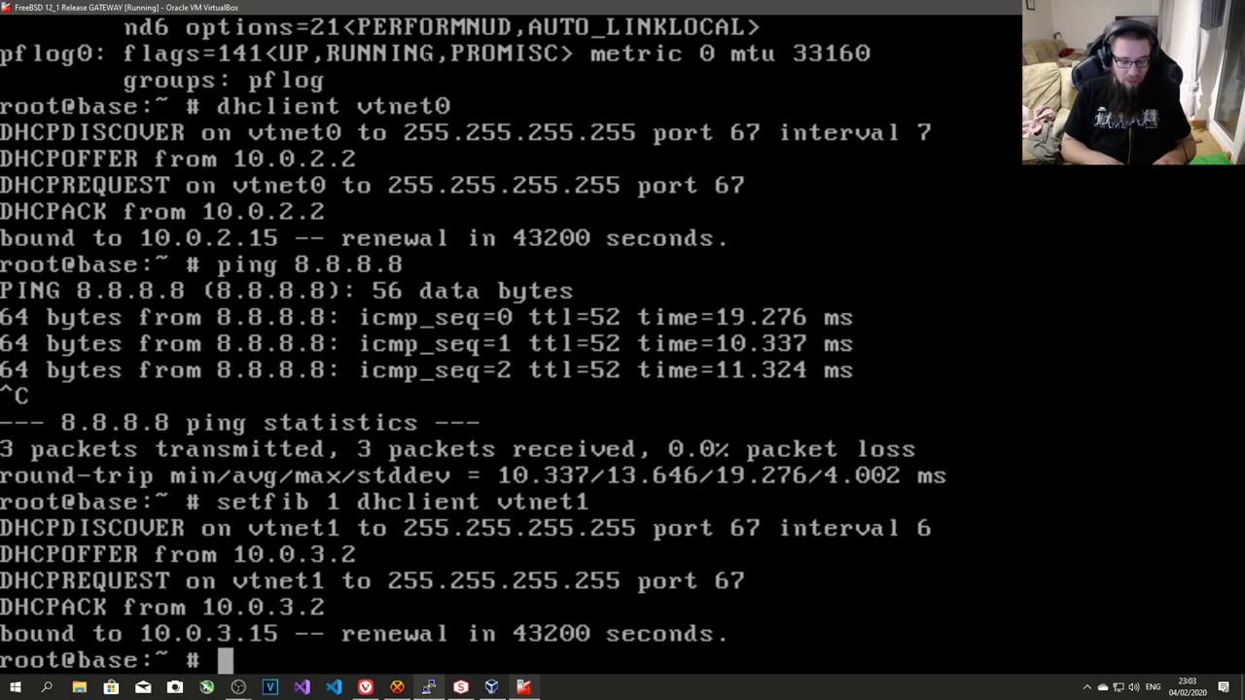
# - Ping 8.8.8.8 through routing tables 0 and 1 using setfib
pyautogui.write('setfib ')
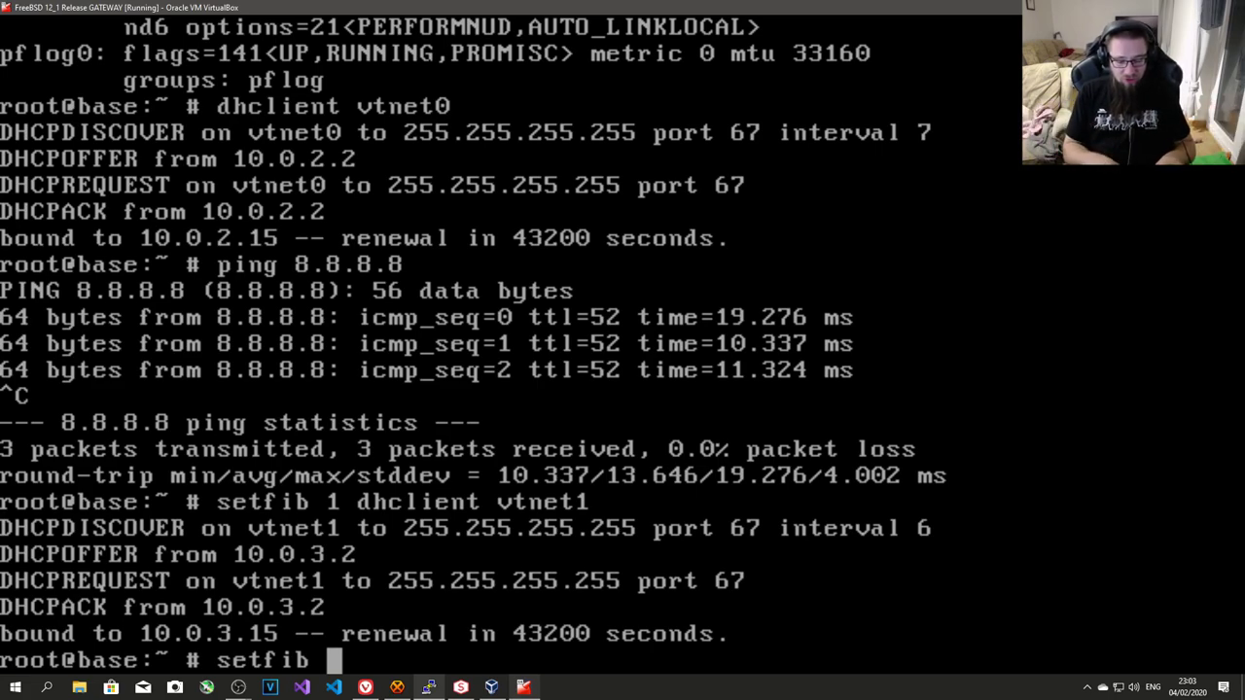
pyautogui.write('0 ping 8.8')
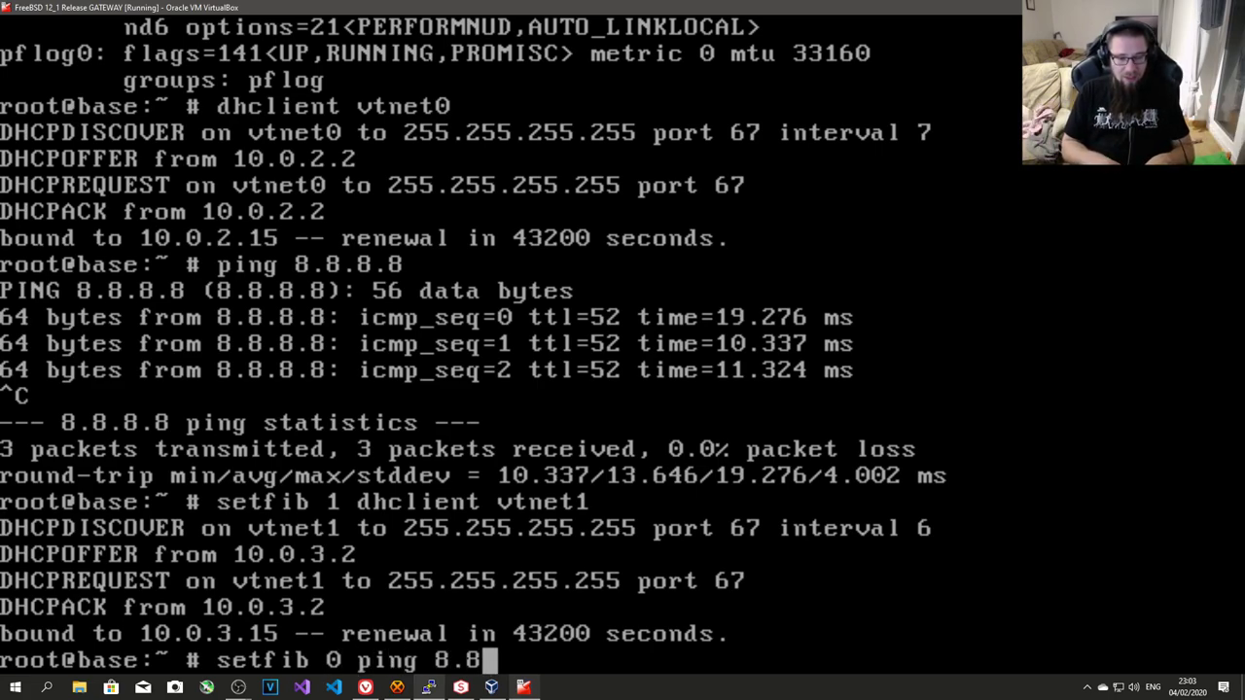
pyautogui.write('.88')
pyautogui.press('BackSpace')
pyautogui.write('.8.8')
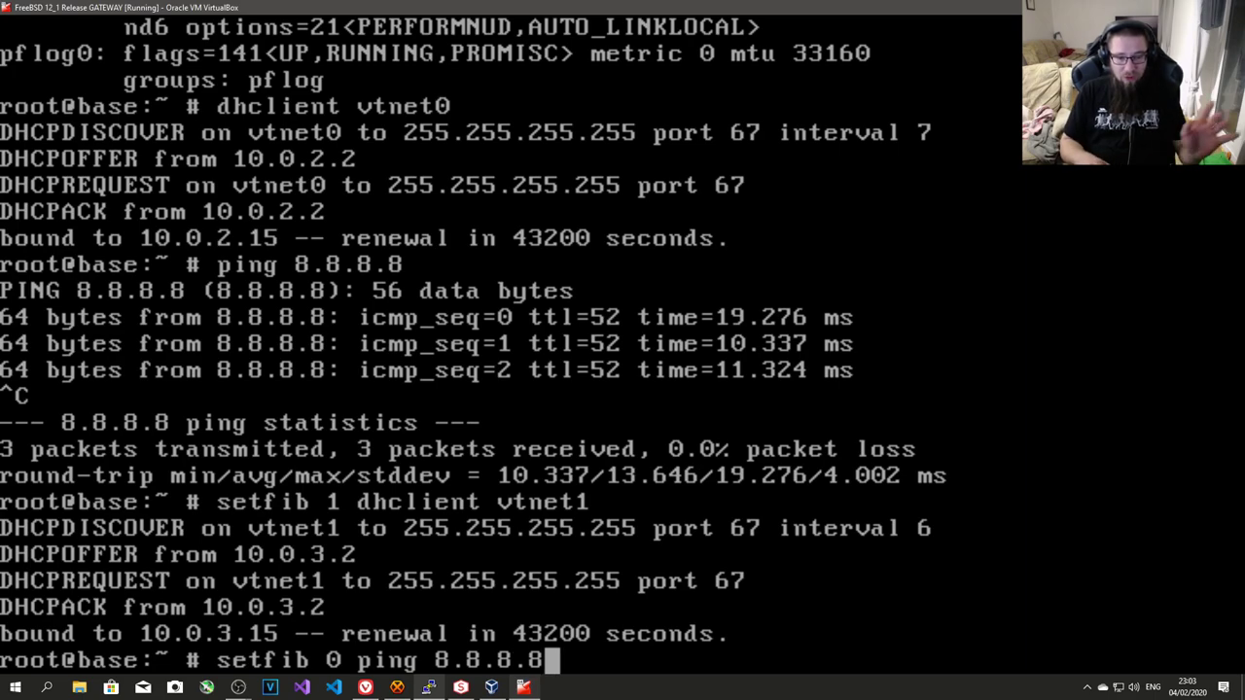
pyautogui.press('Return')
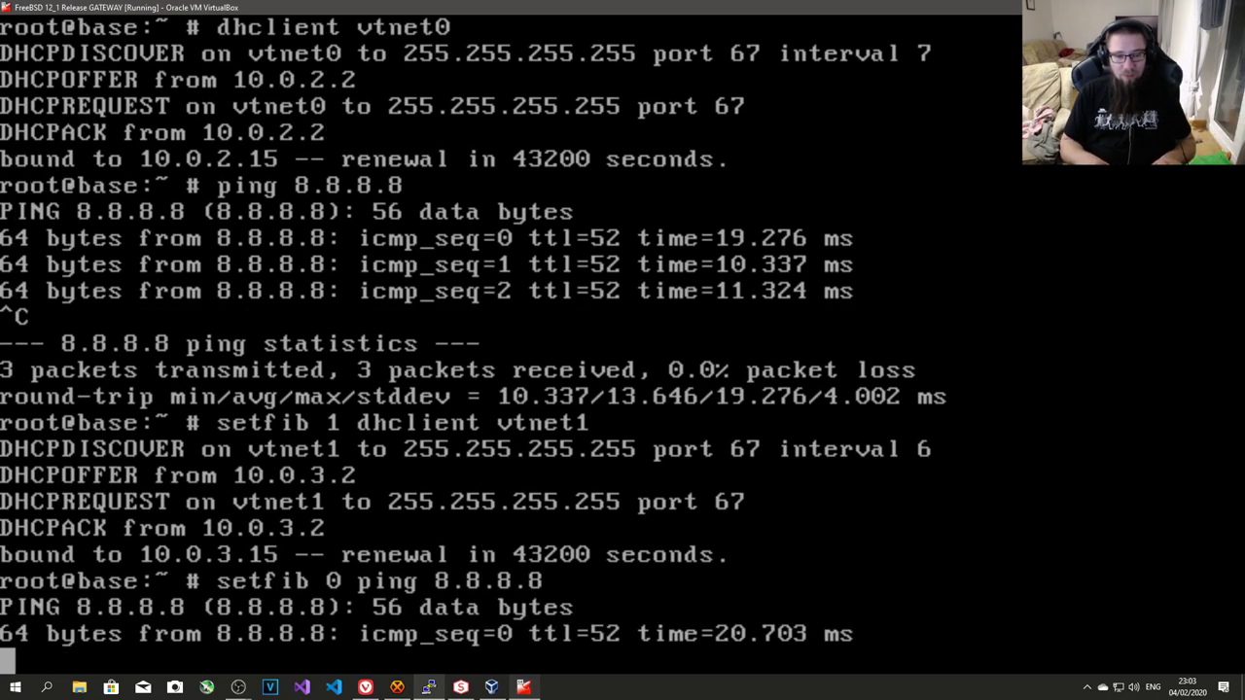
pyautogui.hotkey('ctrl', 'c')
pyautogui.press('Up')
pyautogui.press('Left')
pyautogui.press('Left')
pyautogui.press('Left')
pyautogui.press('Left')
pyautogui.press('Left')
pyautogui.press('Left')
pyautogui.press('Left')
pyautogui.press('Left')
pyautogui.press('Left')
pyautogui.press('Left')
pyautogui.press('Left')
pyautogui.press('Left')
pyautogui.press('Left')
pyautogui.press('Left')
pyautogui.press('Right')
pyautogui.press('BackSpace')
pyautogui.write('1')
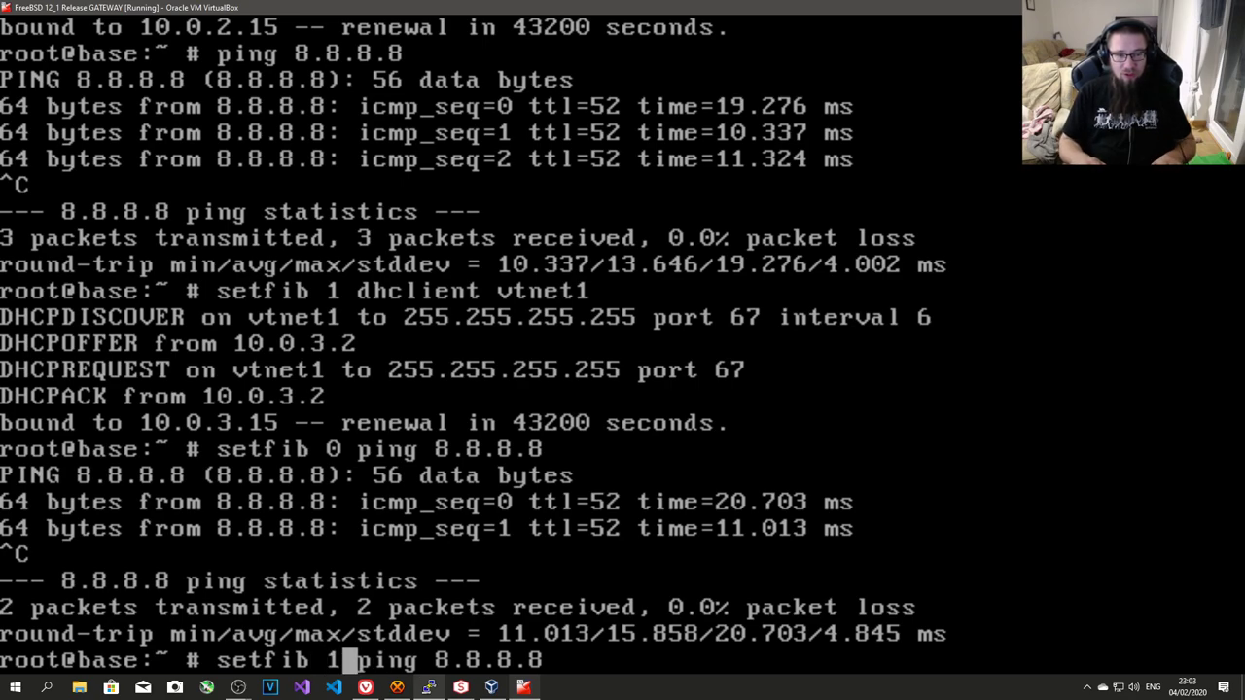
pyautogui.press('Return')
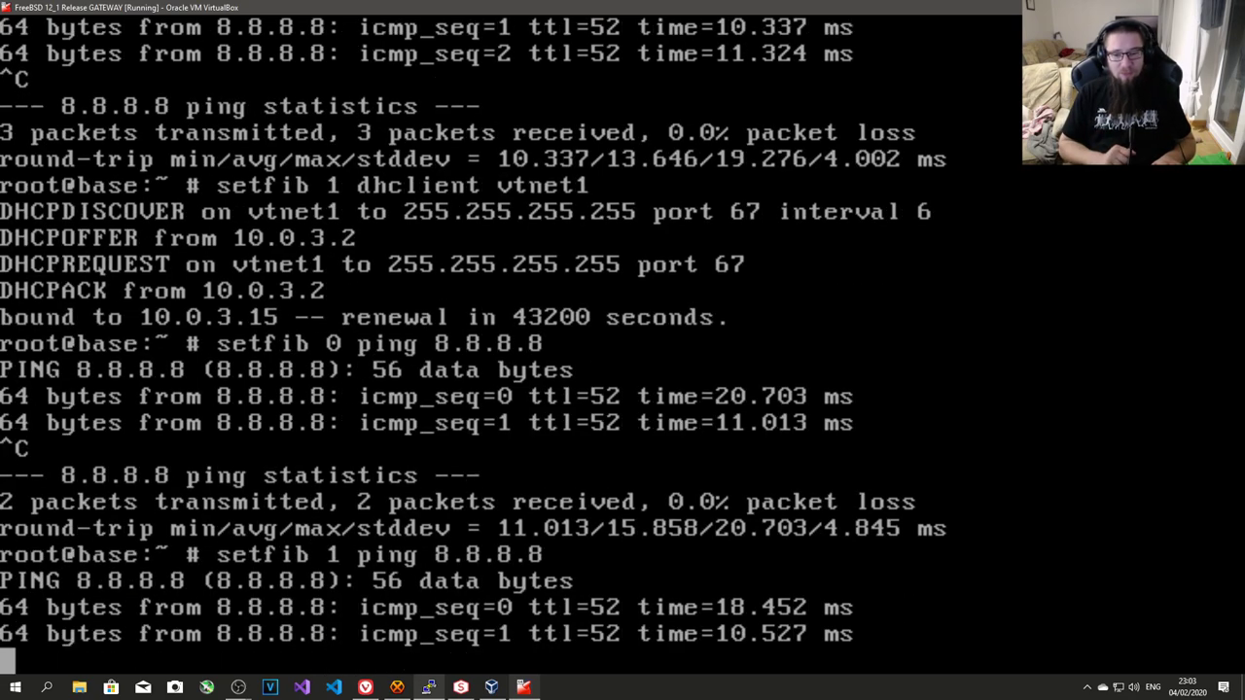
pyautogui.hotkey('ctrl', 'c')
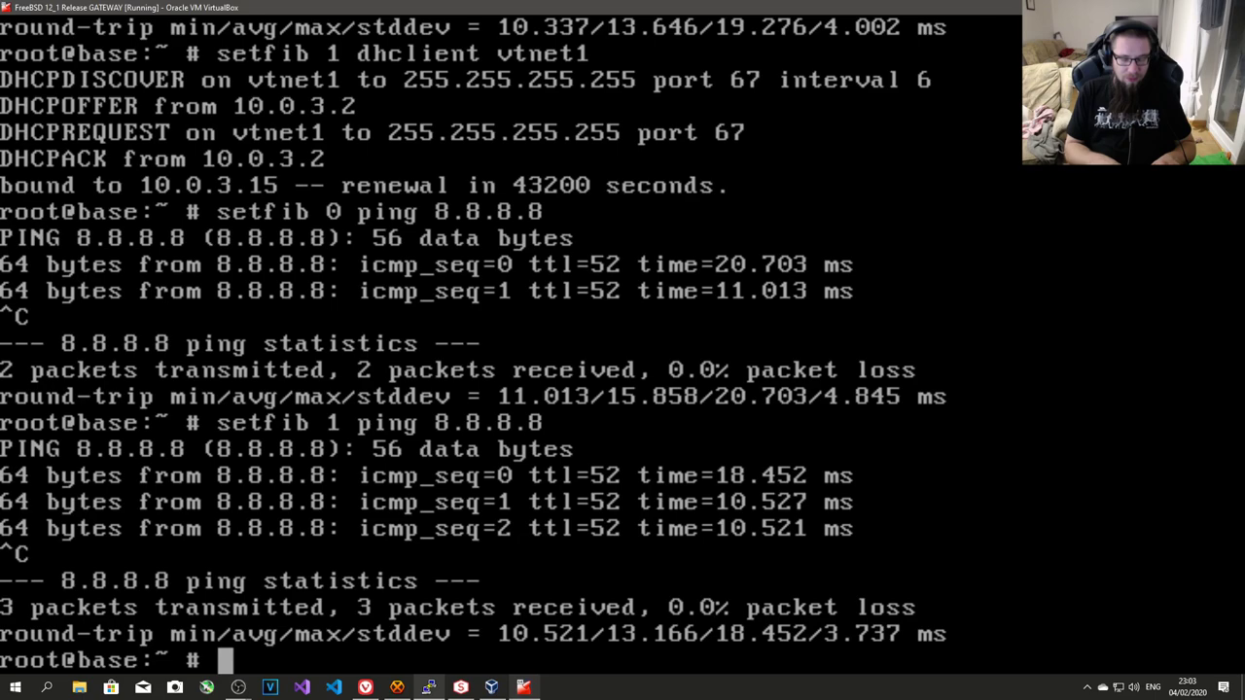
# - Ping 8.8.8.8 through routing table 2, which fails with no route
pyautogui.press('Up')
pyautogui.press('Left')
pyautogui.press('Left')
pyautogui.press('Left')
pyautogui.press('Left')
pyautogui.press('Left')
pyautogui.press('Left')
pyautogui.press('Left')
pyautogui.press('Left')
pyautogui.press('Left')
pyautogui.press('Left')
pyautogui.press('Left')
pyautogui.press('Left')
pyautogui.press('Left')
pyautogui.press('Left')
pyautogui.press('Right')
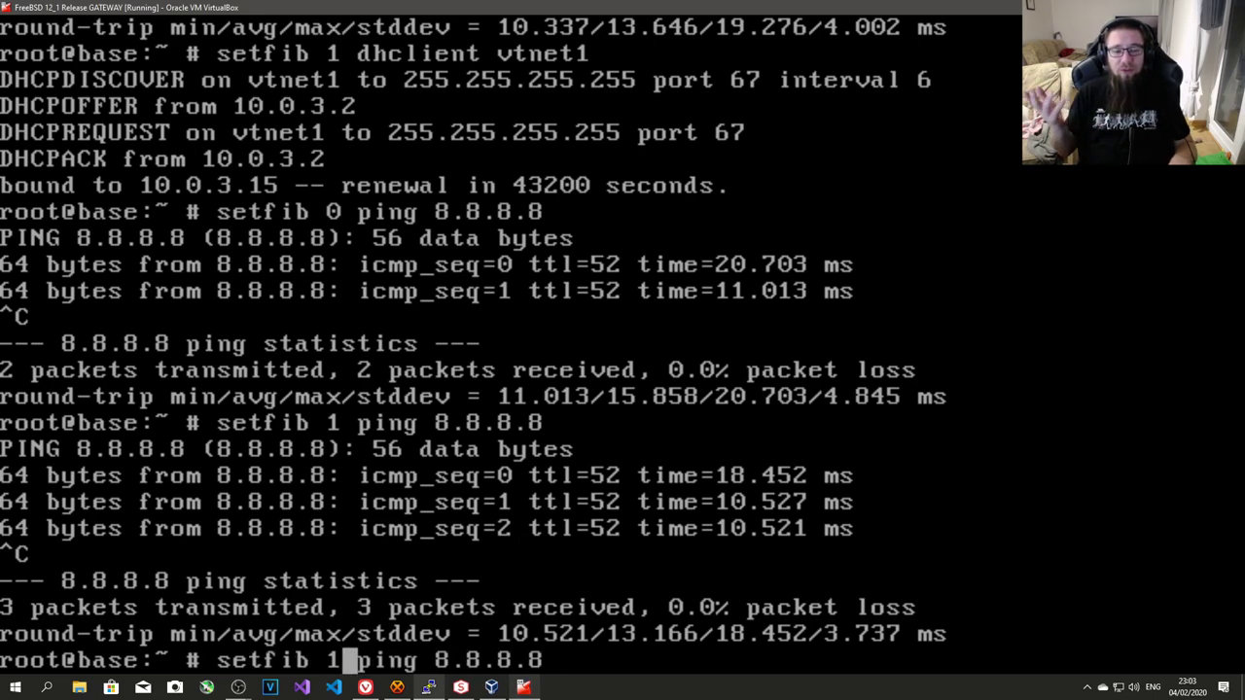
pyautogui.press('BackSpace')
pyautogui.write('2')
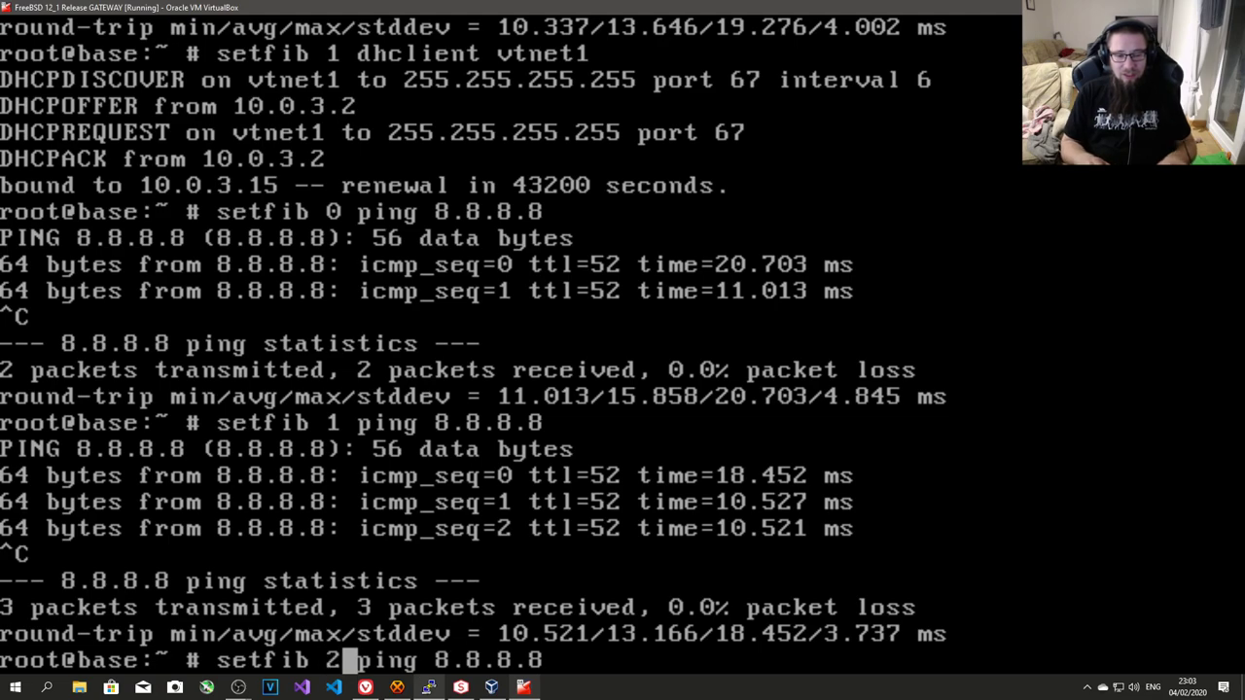
pyautogui.press('Return')
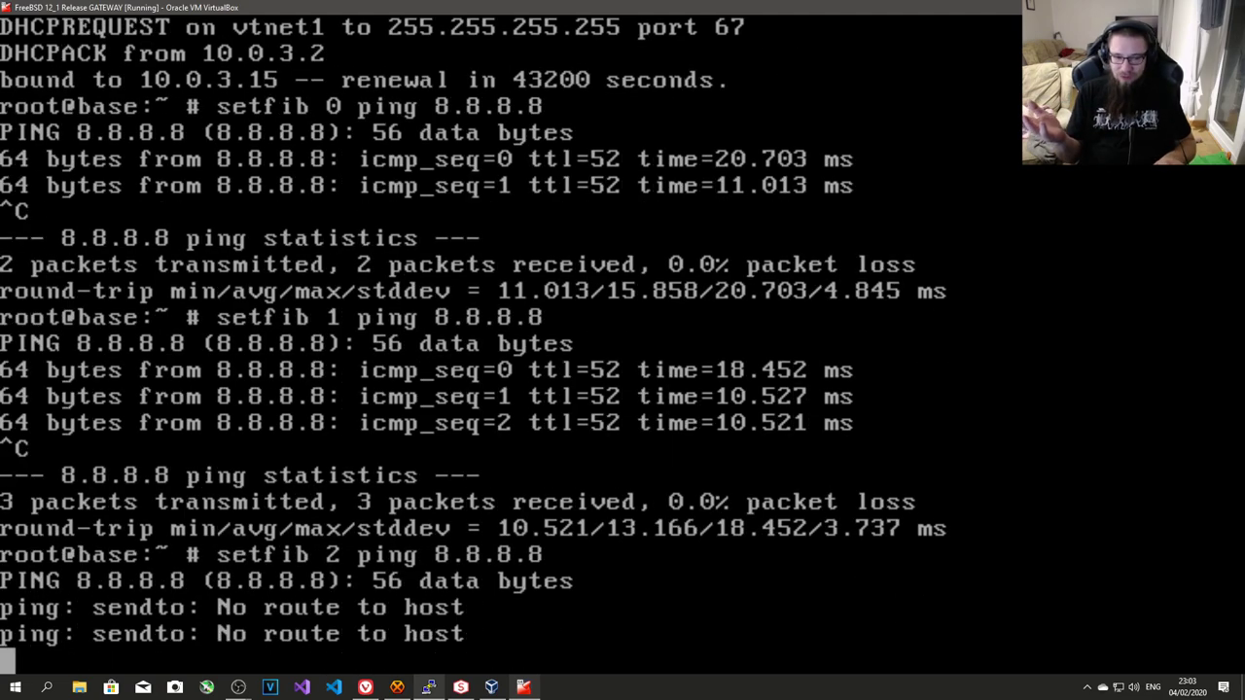
pyautogui.hotkey('ctrl', 'c')
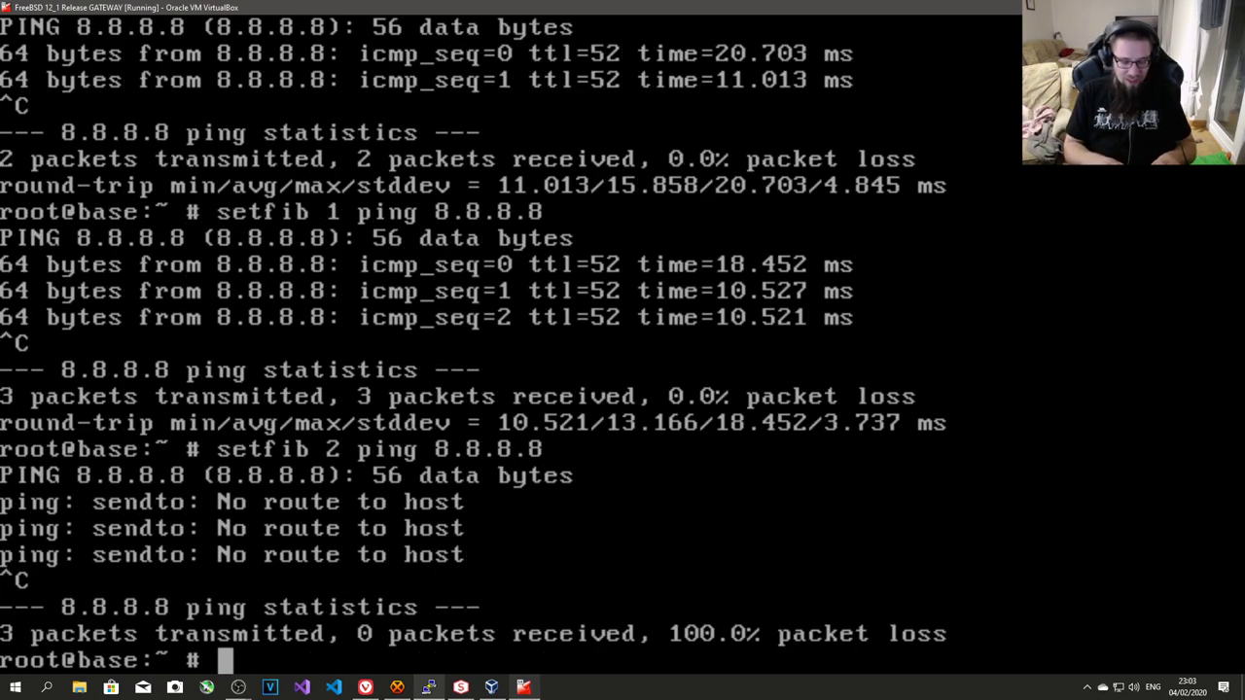
# - Show the routing tables for fib 0 and fib 1 with setfib netstat -r
pyautogui.write('setfib 0 ')
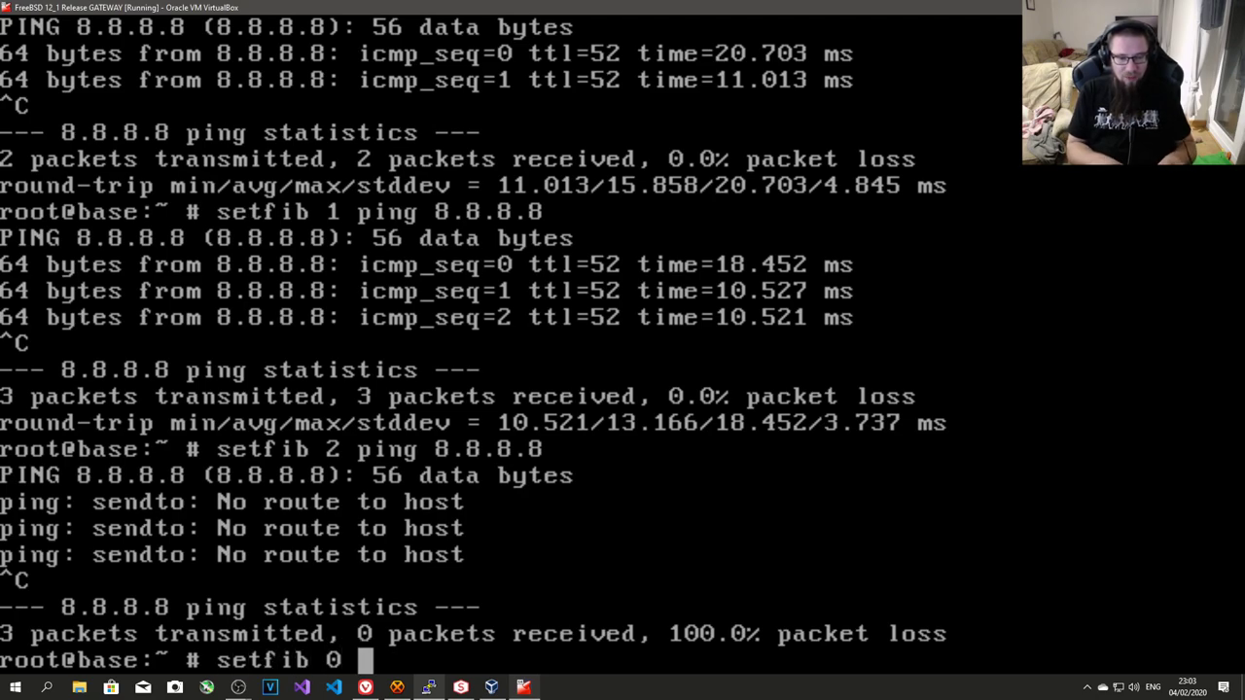
pyautogui.write('netstat -1')
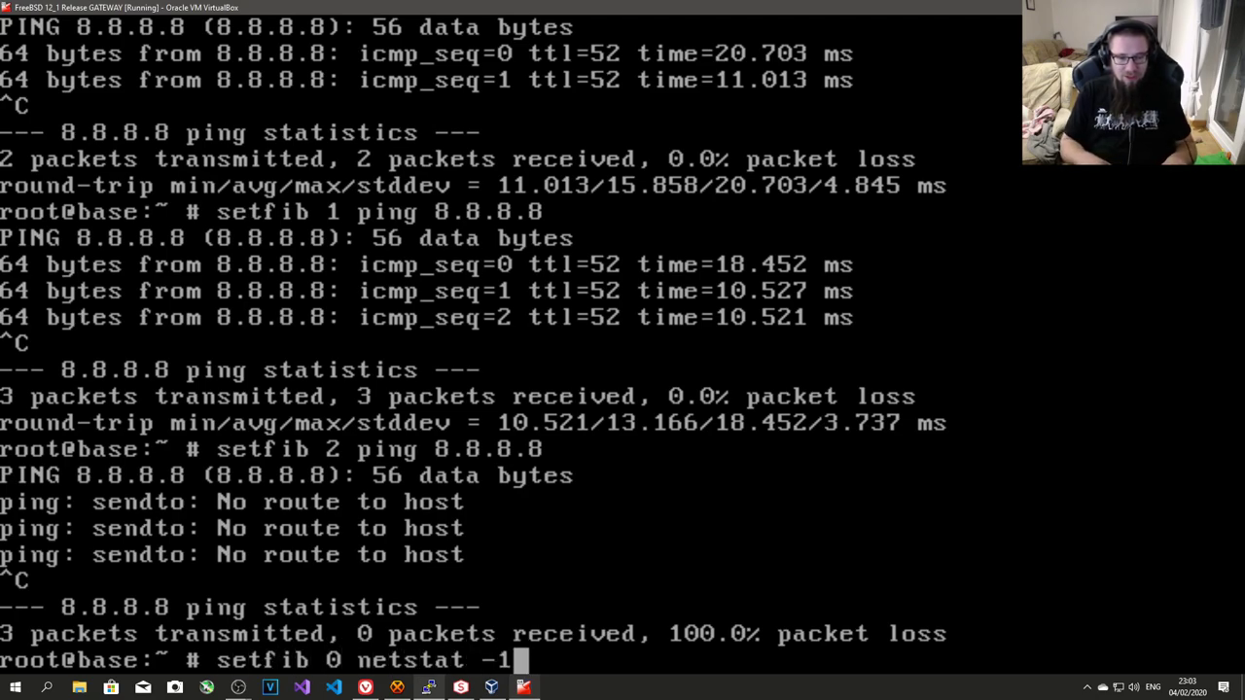
pyautogui.press('BackSpace')
pyautogui.write('r')
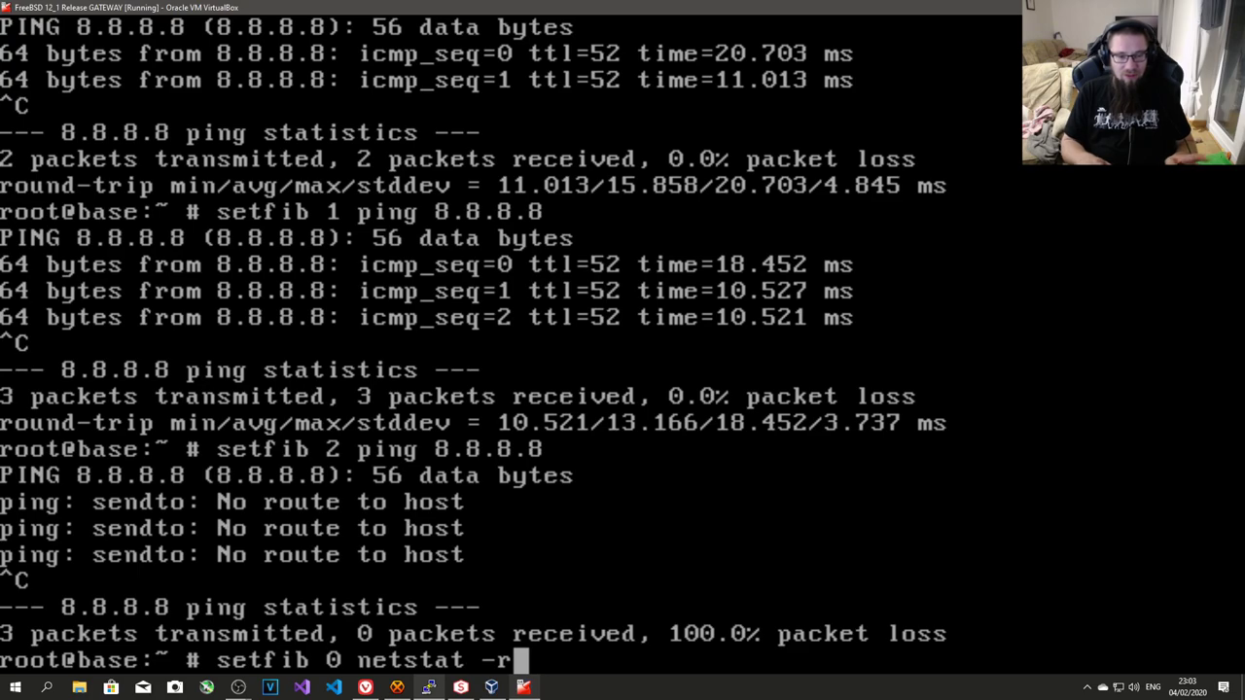
pyautogui.press('Return')
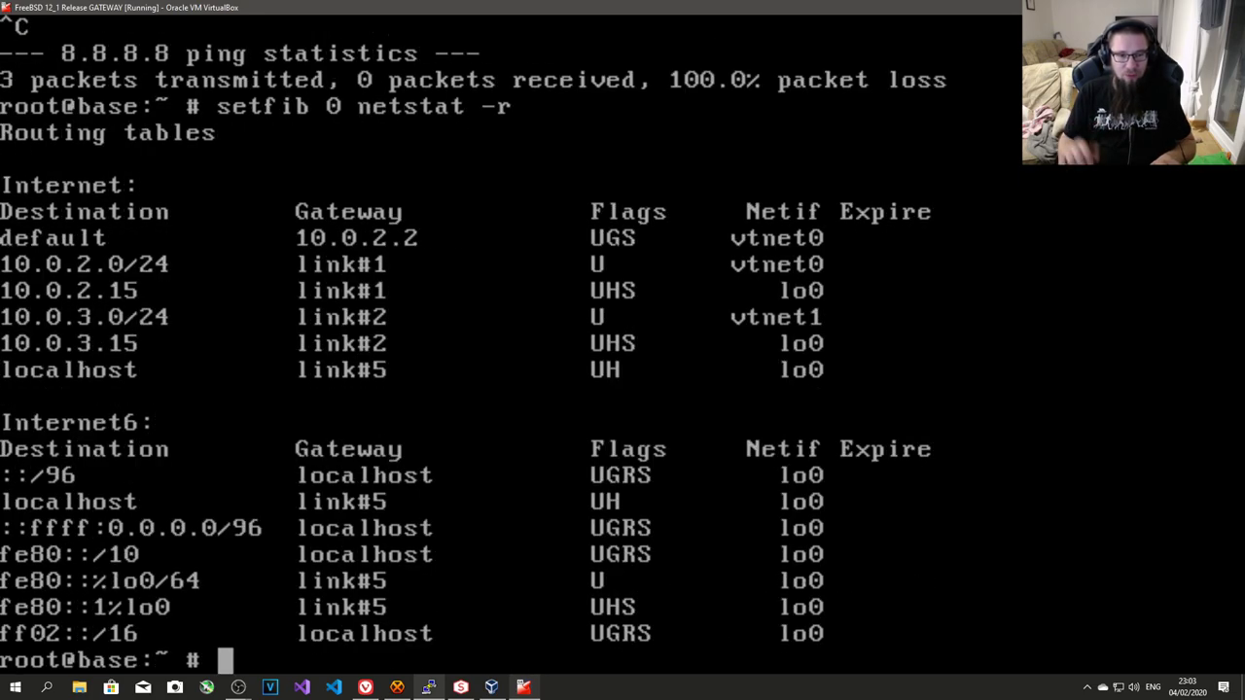
pyautogui.press('Up')
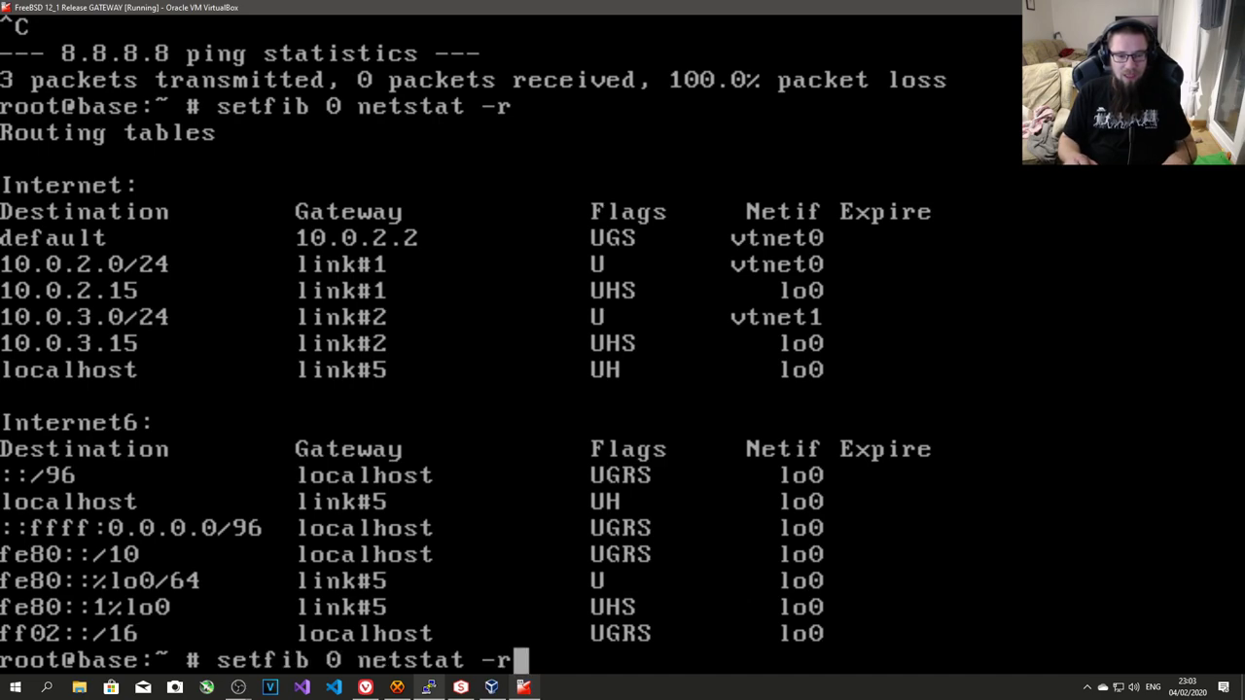
pyautogui.press('Left')
pyautogui.press('Left')
pyautogui.press('Left')
pyautogui.press('Left')
pyautogui.press('Left')
pyautogui.press('Left')
pyautogui.press('Left')
pyautogui.press('Left')
pyautogui.press('Left')
pyautogui.press('Left')
pyautogui.press('Left')
pyautogui.press('Left')
pyautogui.press('Delete')
pyautogui.write('1')
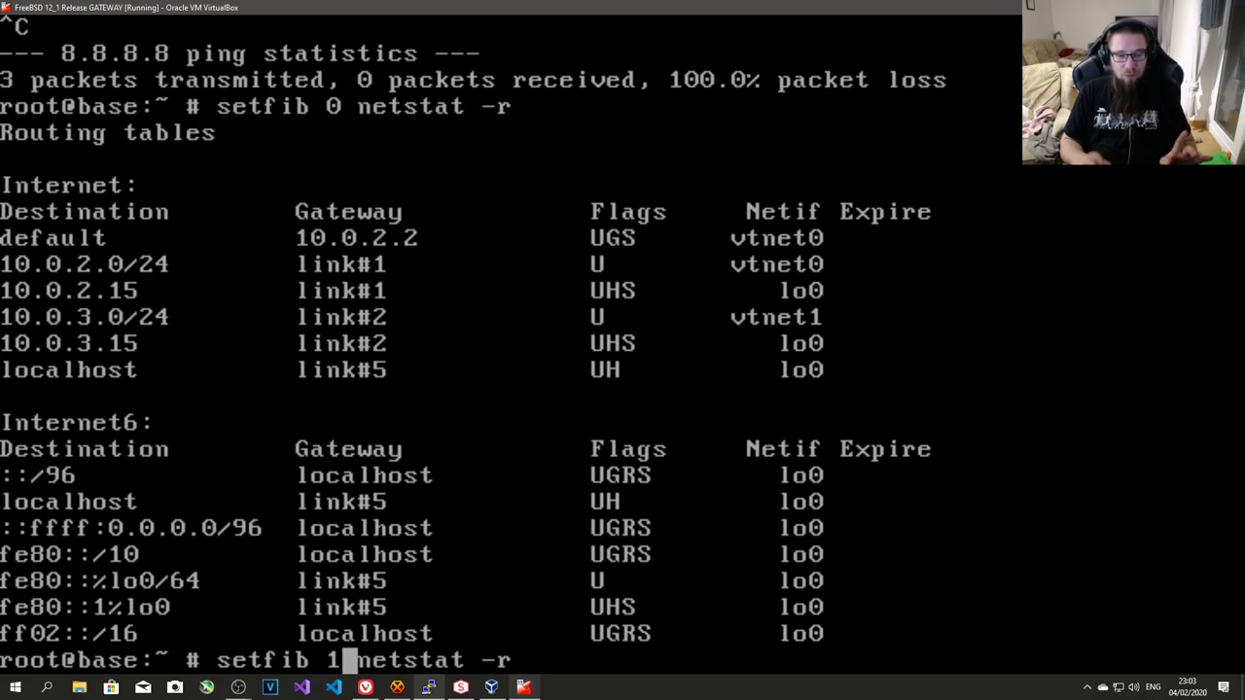
pyautogui.press('Return')
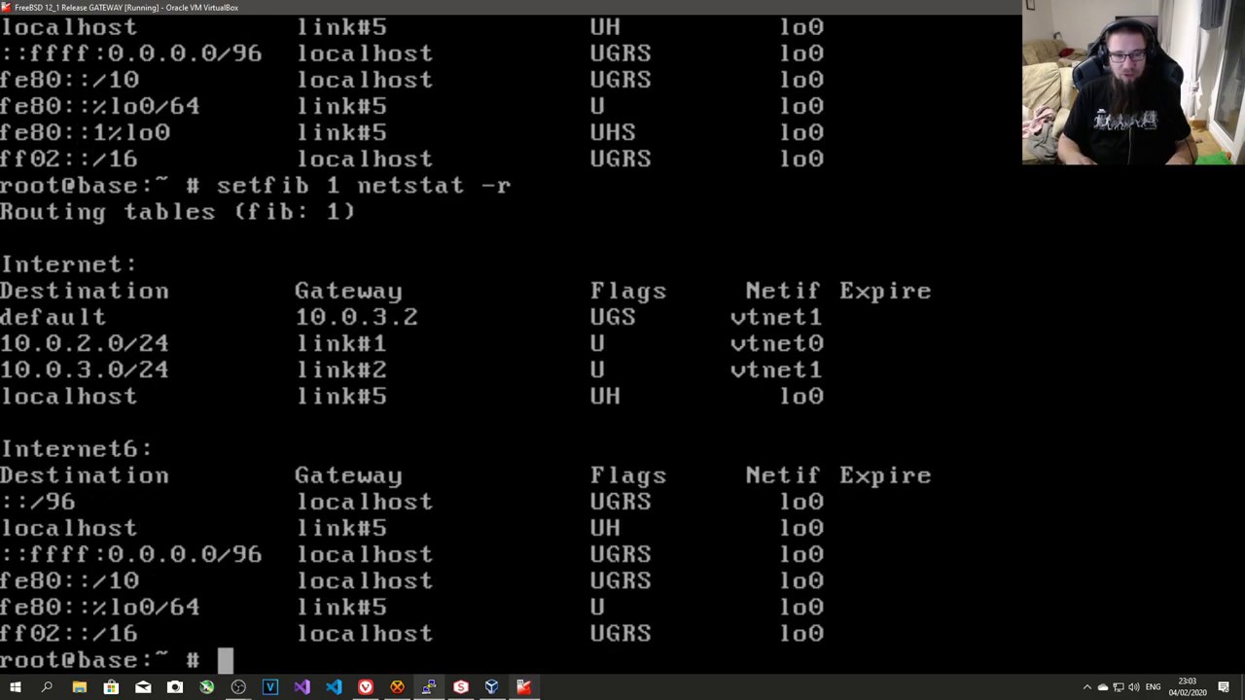
# - Show the routing table for fib 2 with setfib 2 netstat -r
pyautogui.press('Up')
pyautogui.press('Left')
pyautogui.press('Left')
pyautogui.press('Left')
pyautogui.press('Left')
pyautogui.press('Left')
pyautogui.press('Left')
pyautogui.press('Left')
pyautogui.press('Left')
pyautogui.press('Left')
pyautogui.press('Left')
pyautogui.press('Left')
pyautogui.press('Left')
pyautogui.press('Right')
pyautogui.press('BackSpace')
pyautogui.write('2')
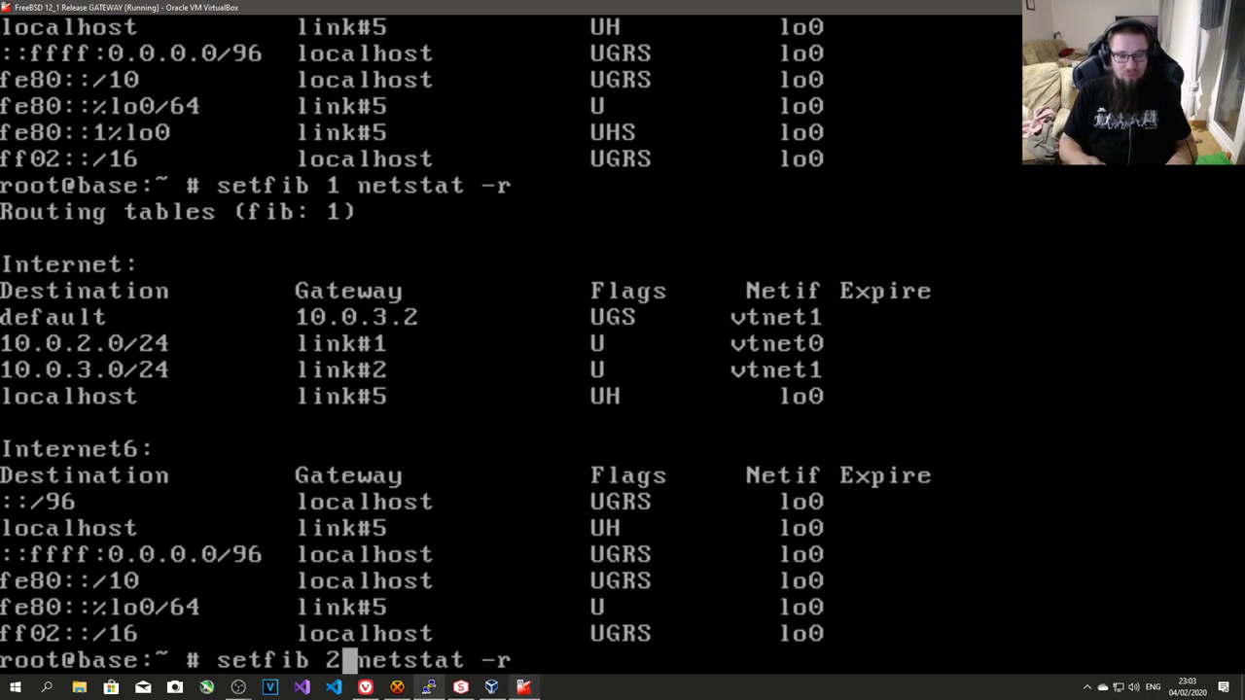
pyautogui.press('Return')
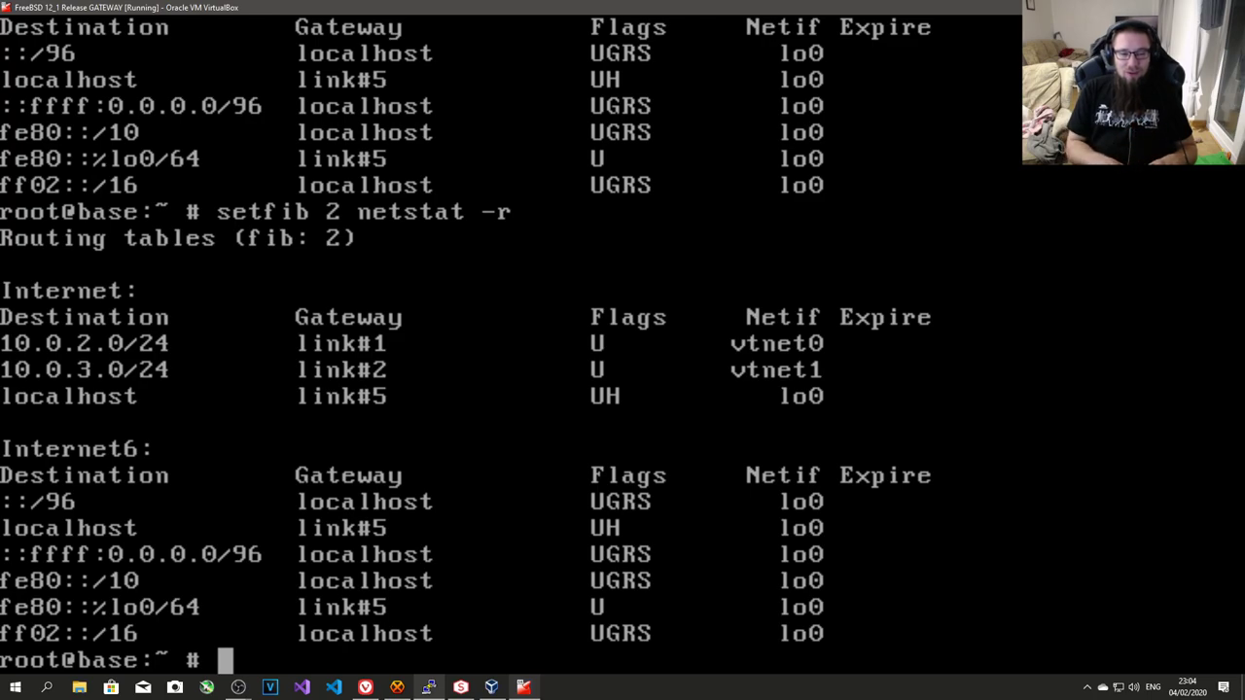
# - Power off the GATEWAY VM with shutdown -p now
pyautogui.write('shtud')
pyautogui.press('BackSpace')
pyautogui.press('BackSpace')
pyautogui.press('BackSpace')
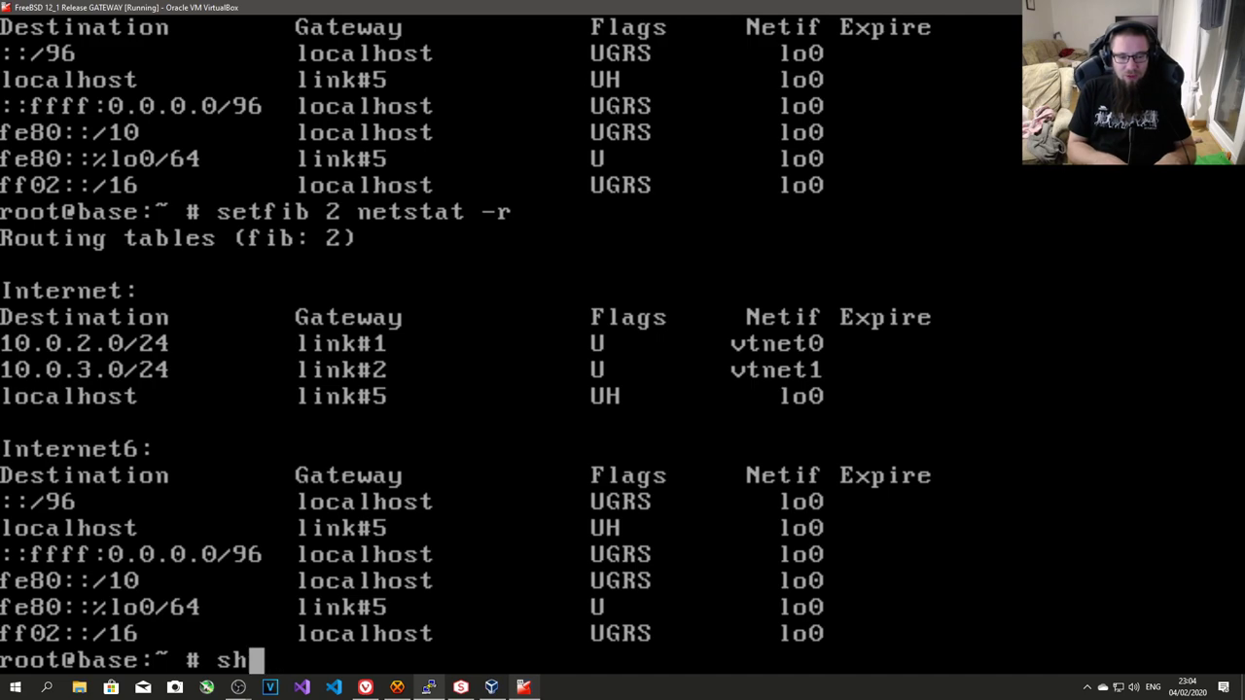
pyautogui.write('utdown -p')
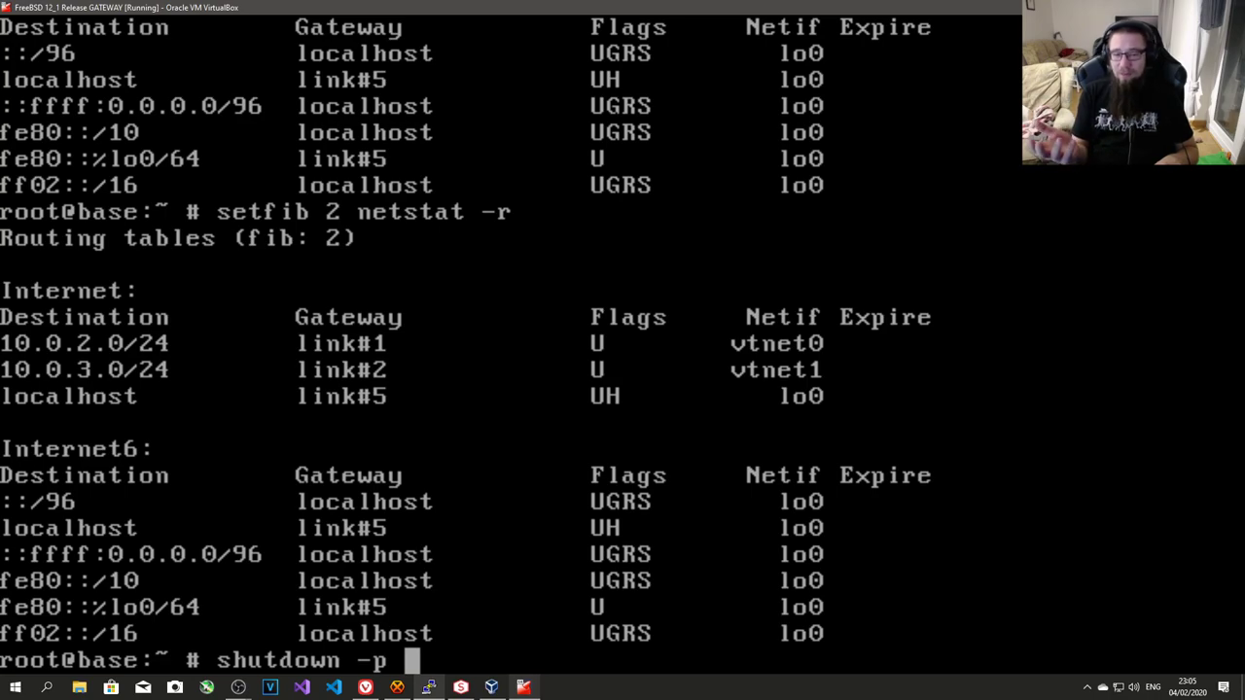
pyautogui.write(' now')
pyautogui.press('Return')
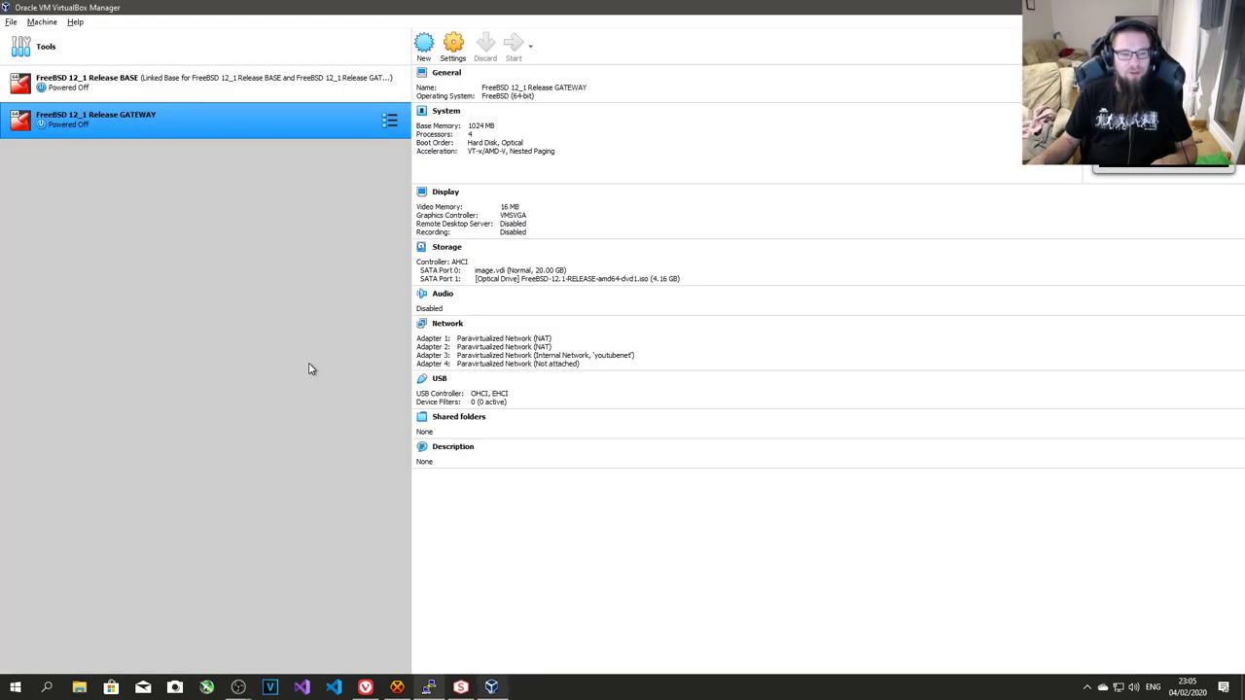
# - Start cloning BASE and name the clone 'FreeBSD 12_1 Release Client1'
pyautogui.click(286, 98)
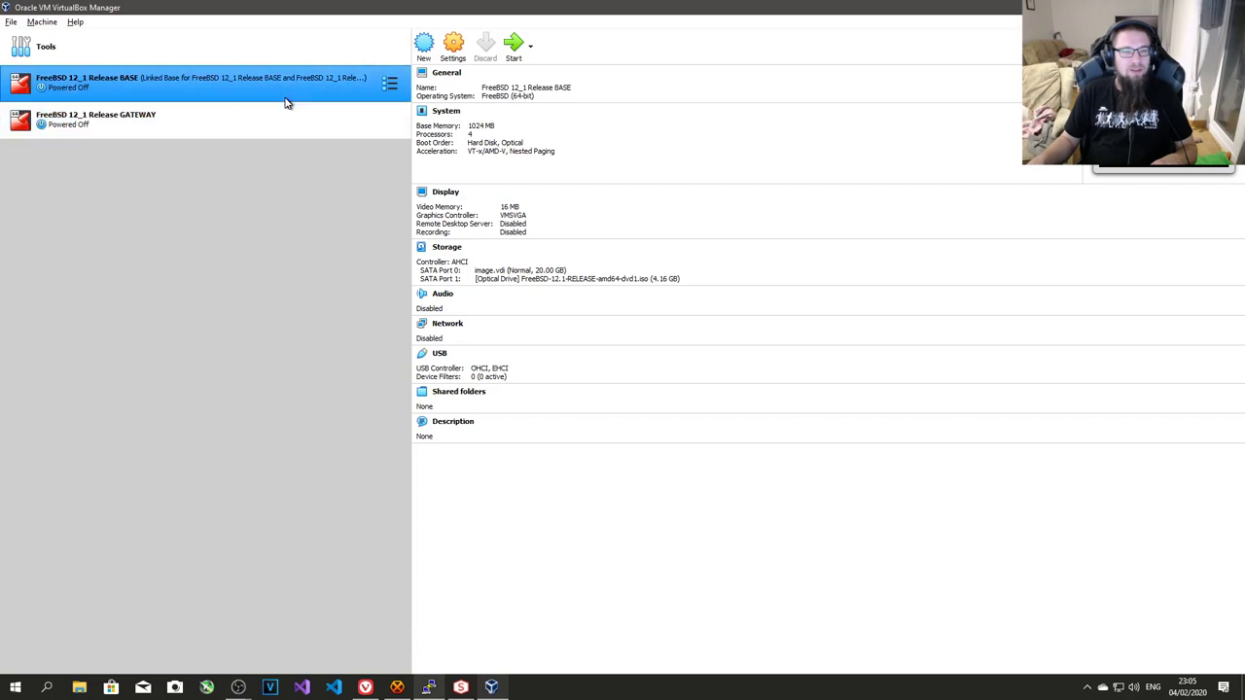
pyautogui.rightClick(286, 98)
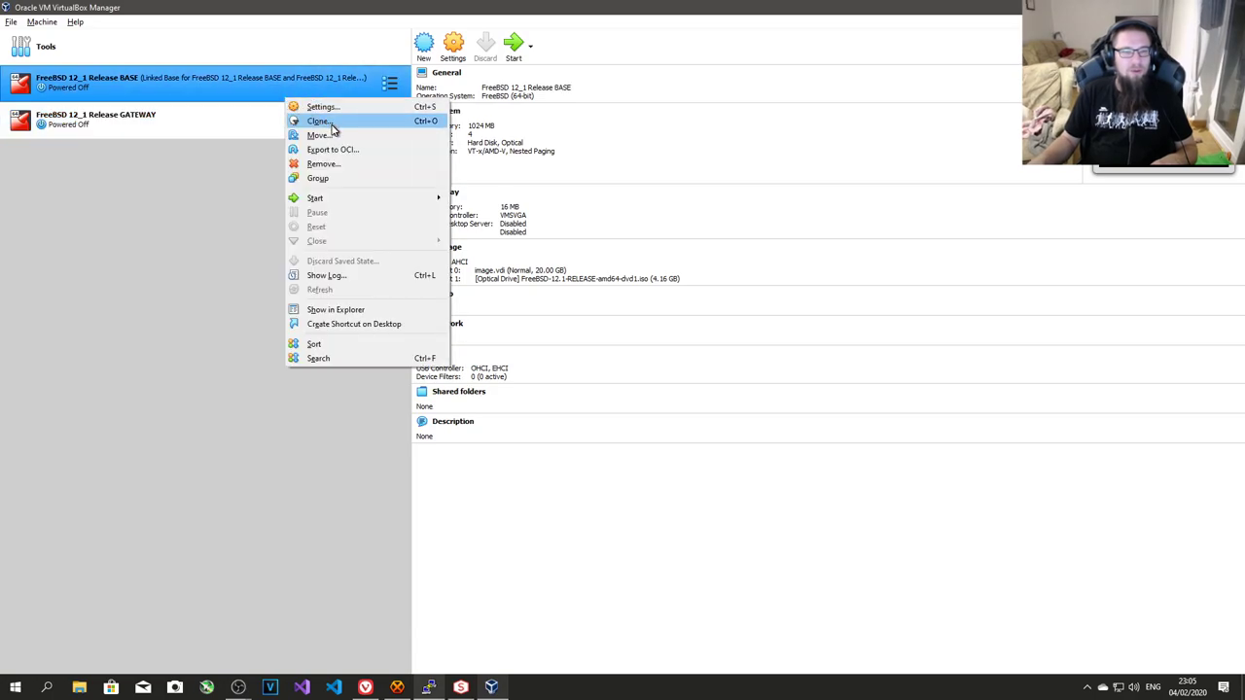
pyautogui.click(319, 121)
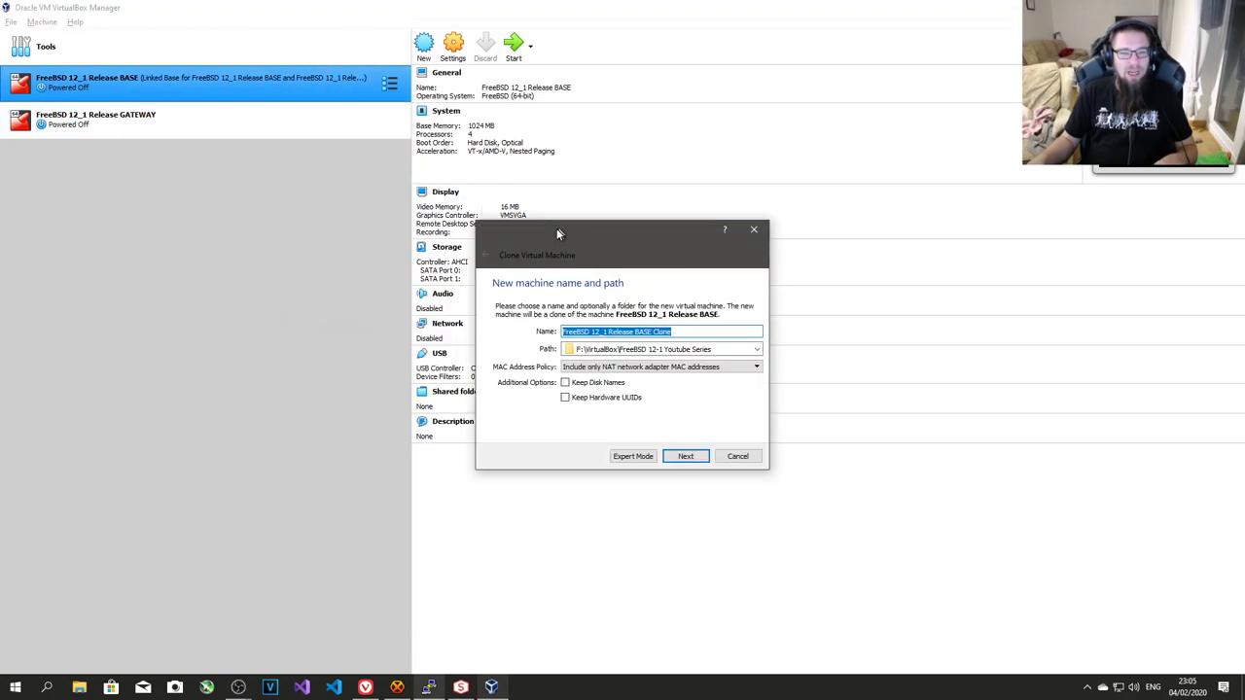
pyautogui.click(710, 332)
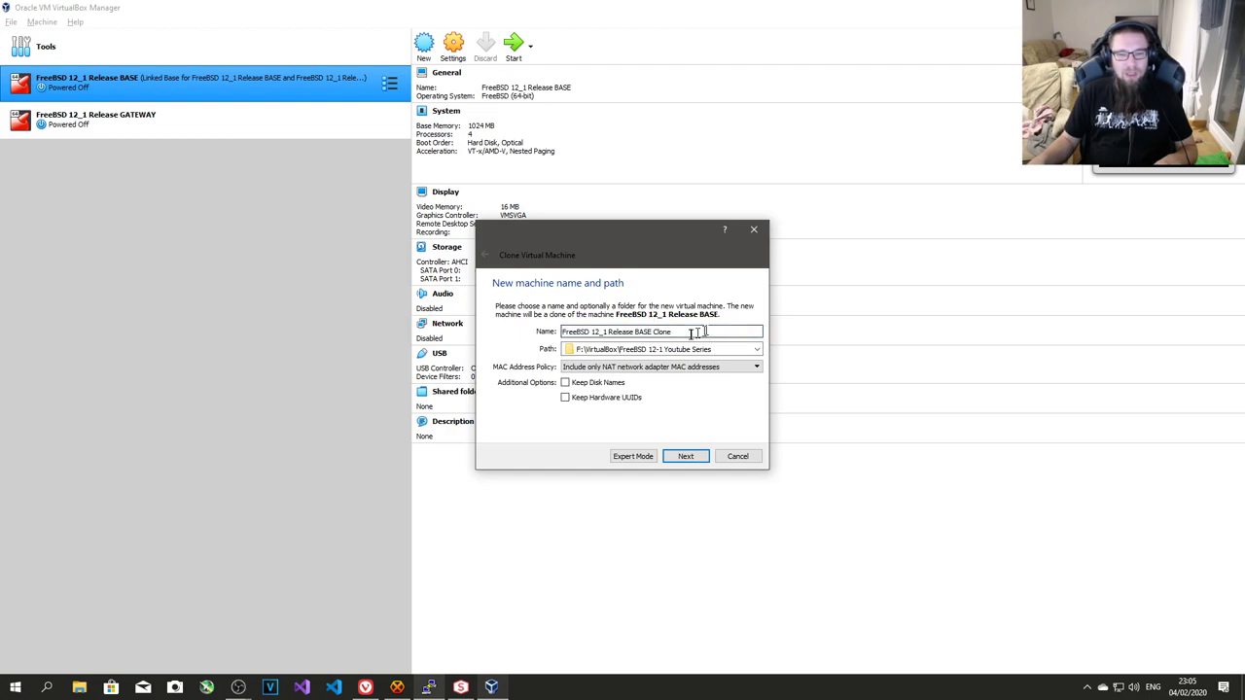
pyautogui.doubleClick(649, 332)
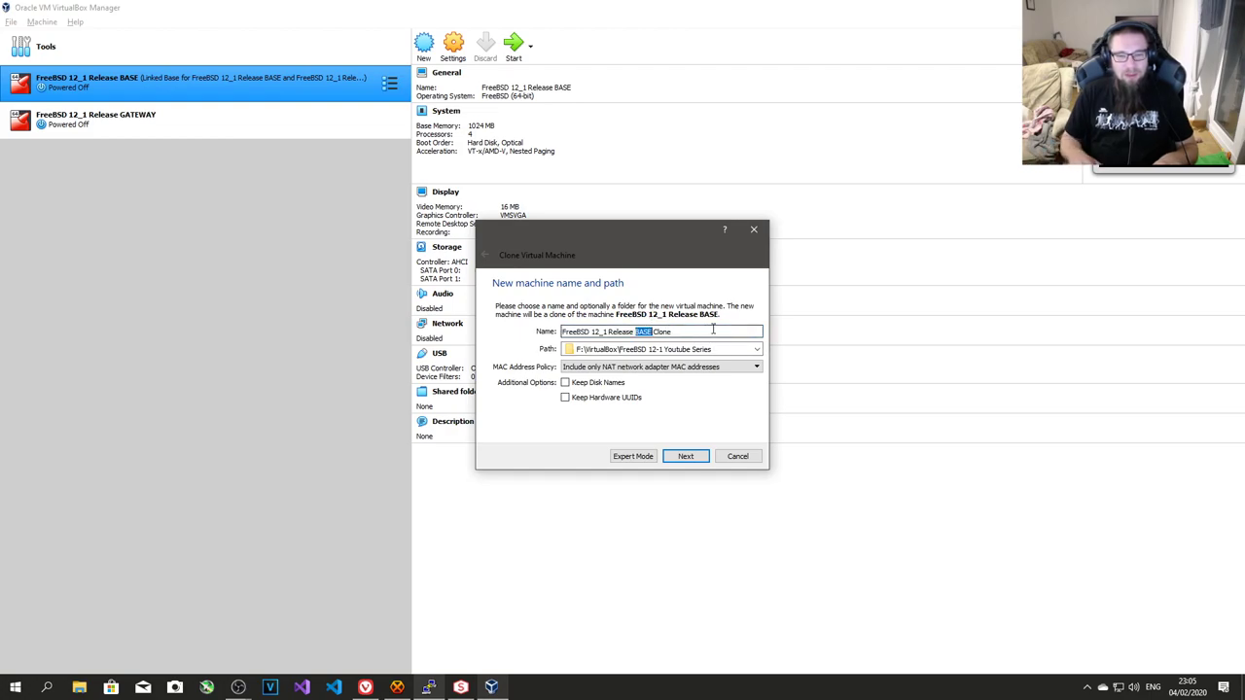
pyautogui.press('Right')
pyautogui.press('Left')
pyautogui.press('Left')
pyautogui.press('Left')
pyautogui.press('Left')
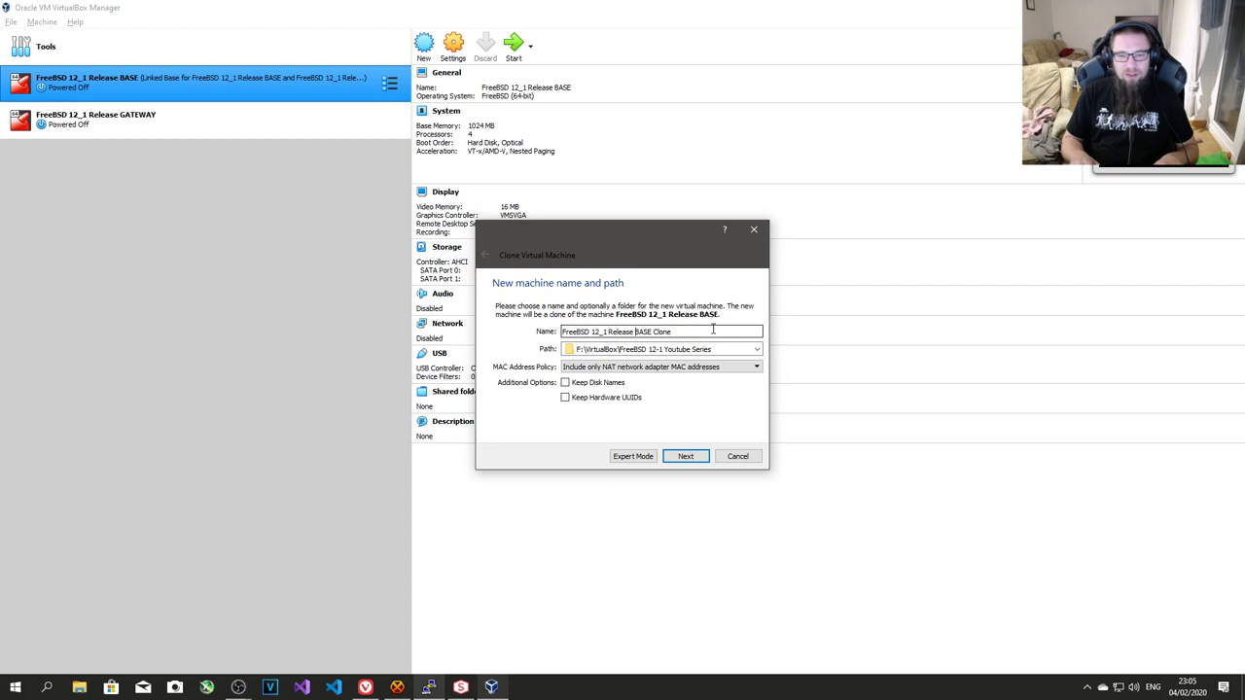
pyautogui.hotkey('shift', 'End')
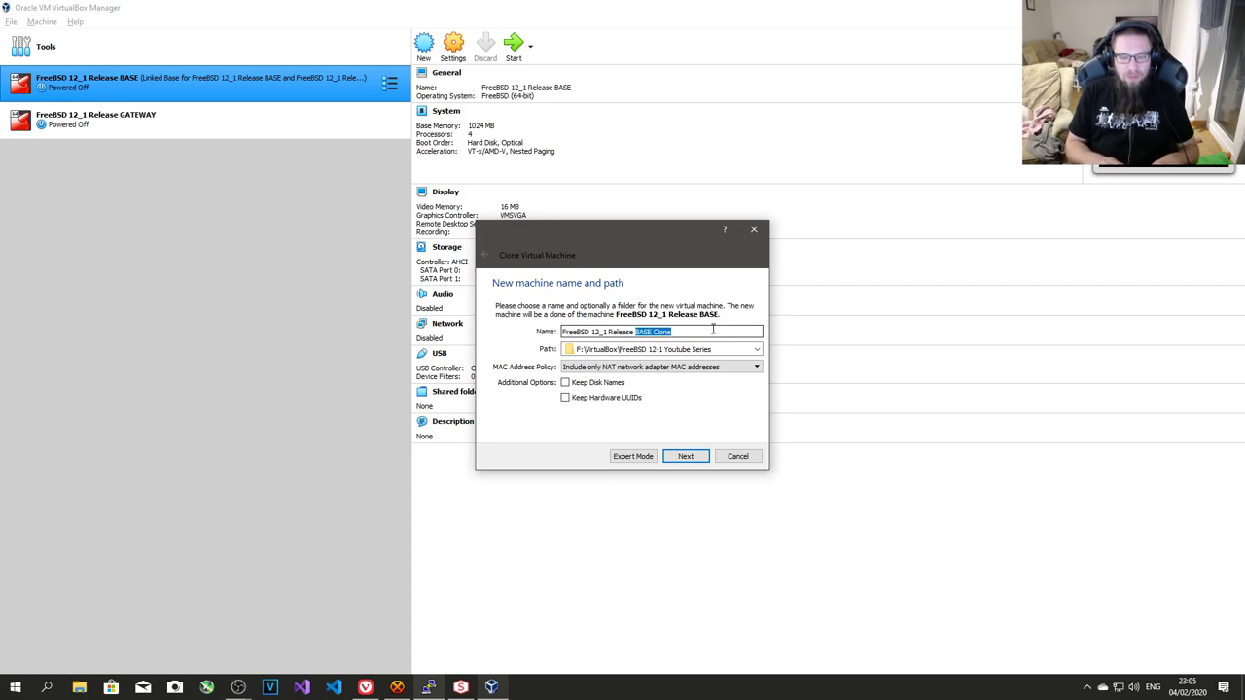
pyautogui.write('Client1')
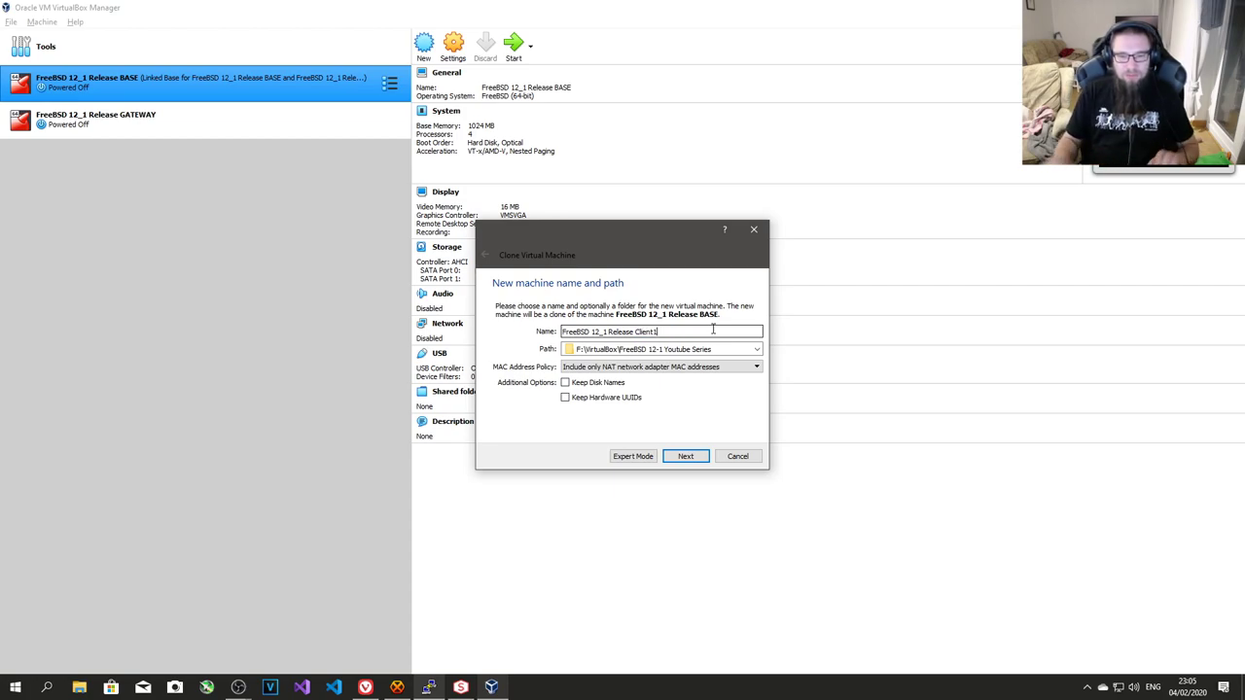
# - Set the destination to F:\VirtualBox, generate new MAC addresses, and create a linked clone
pyautogui.click(622, 348)
pyautogui.hotkey('shift', 'End')
pyautogui.press('BackSpace')
pyautogui.click(710, 367)
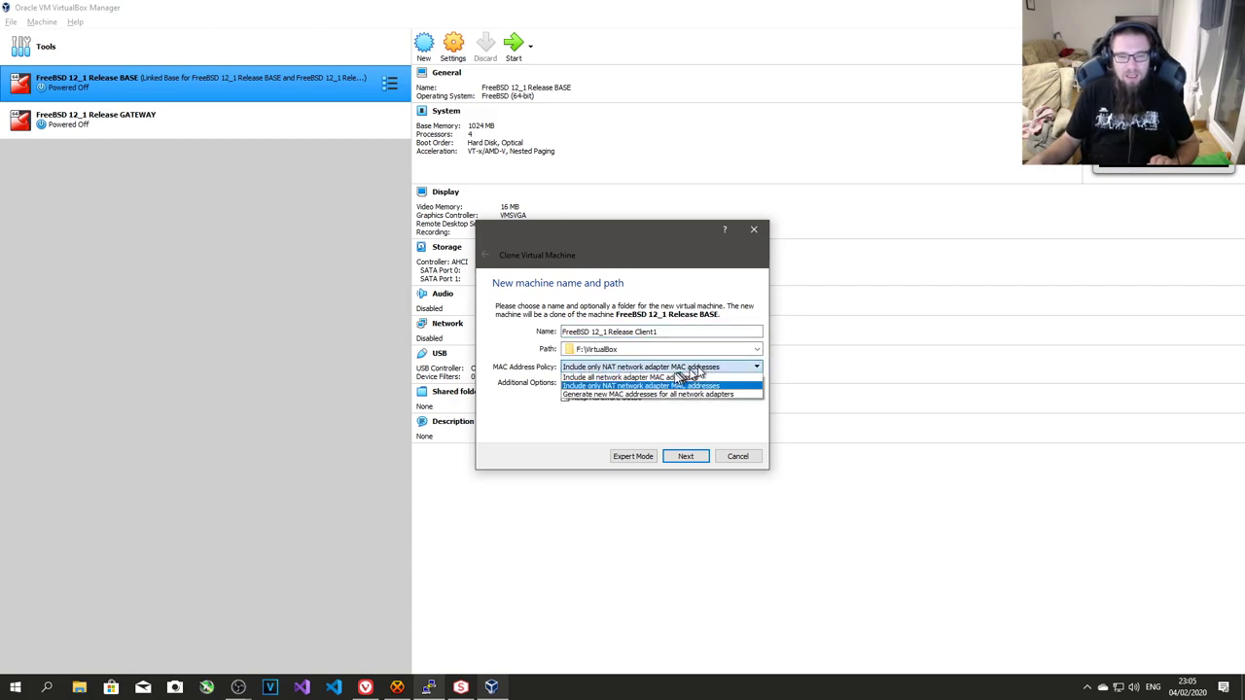
pyautogui.click(650, 395)
pyautogui.click(686, 457)
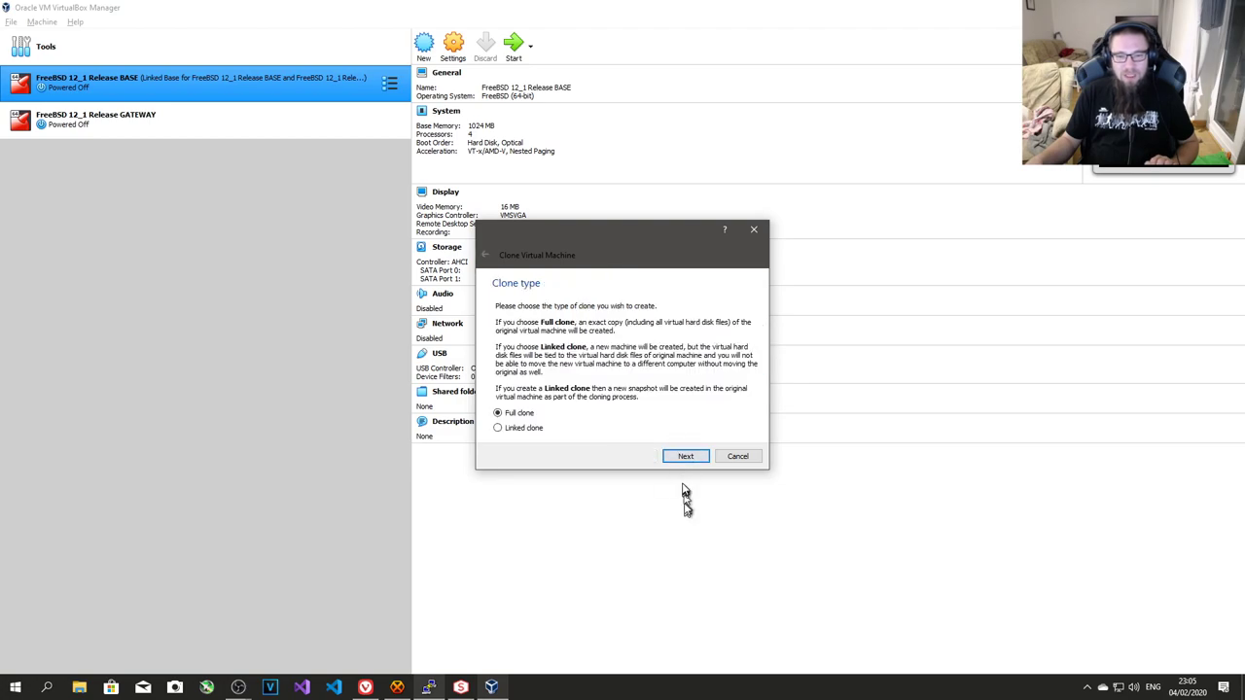
pyautogui.click(531, 432)
pyautogui.click(681, 458)
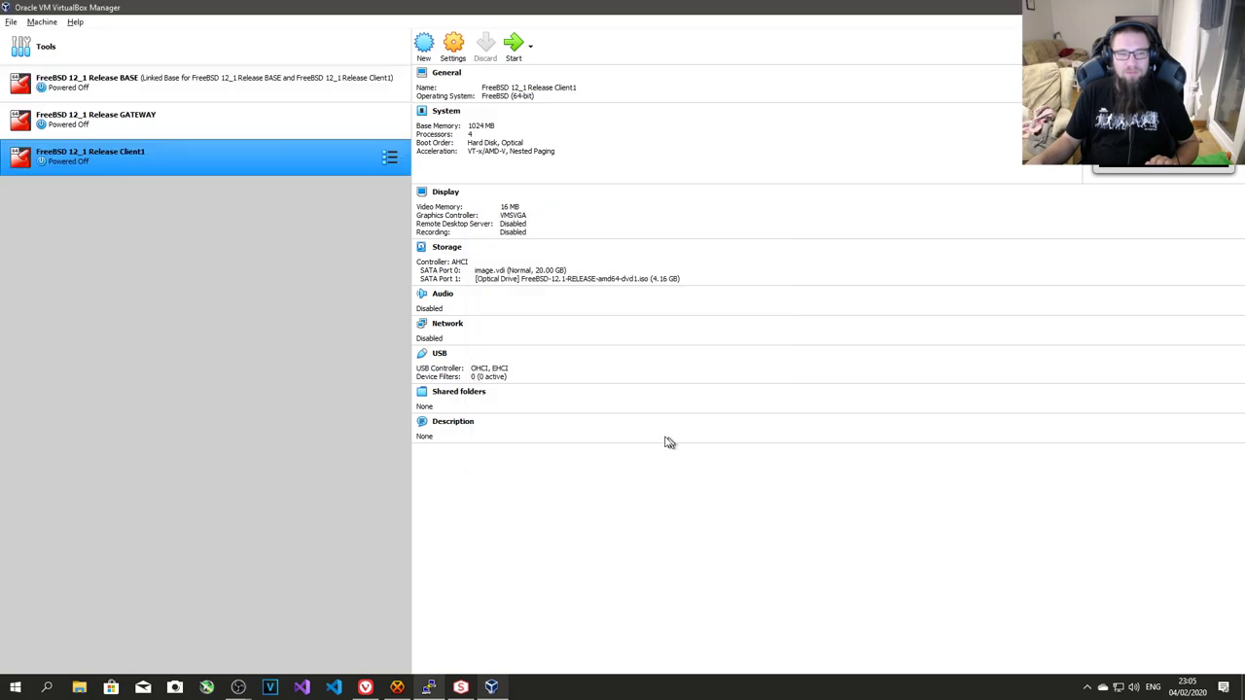
# - Enable Client1's Adapter 1 attached to Internal Network 'youtubenet' and confirm with OK
pyautogui.click(453, 45)
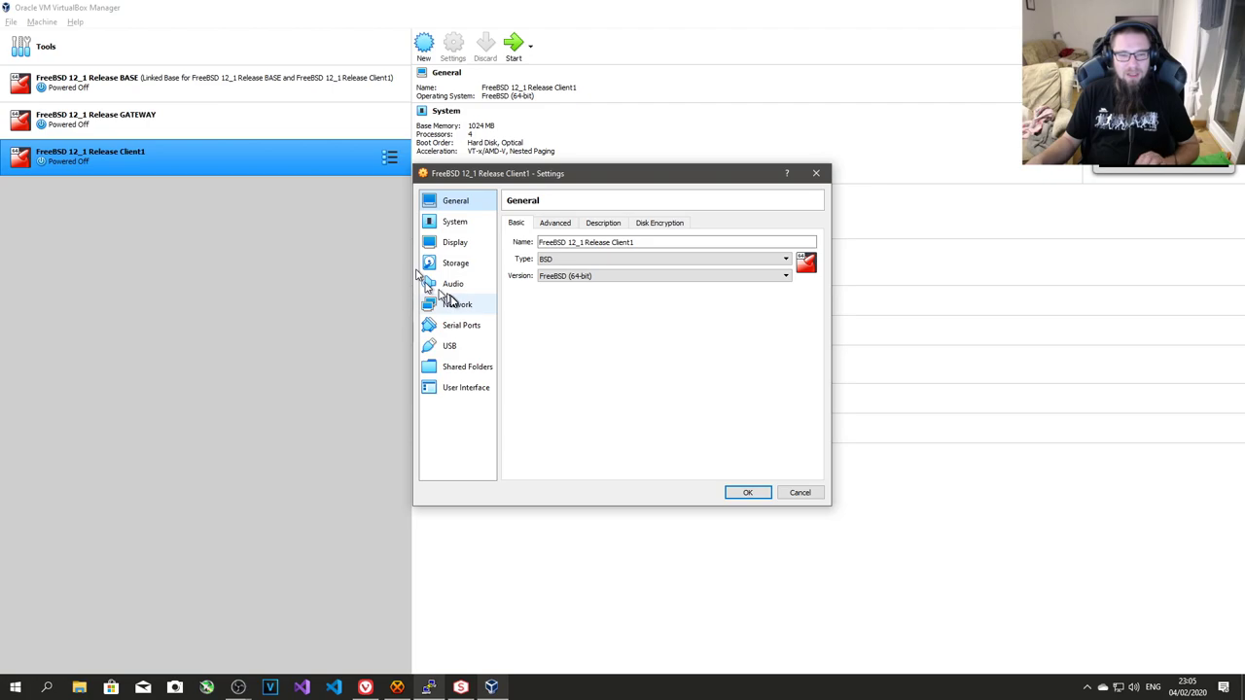
pyautogui.click(451, 303)
pyautogui.click(545, 242)
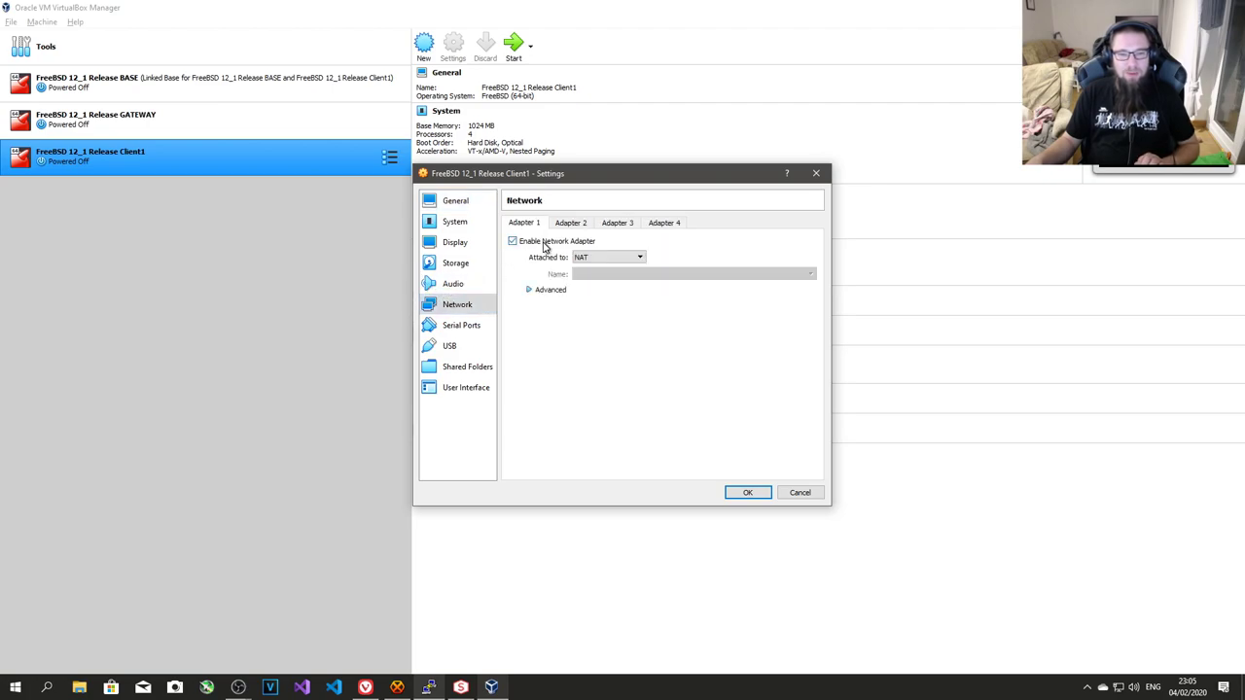
pyautogui.click(604, 257)
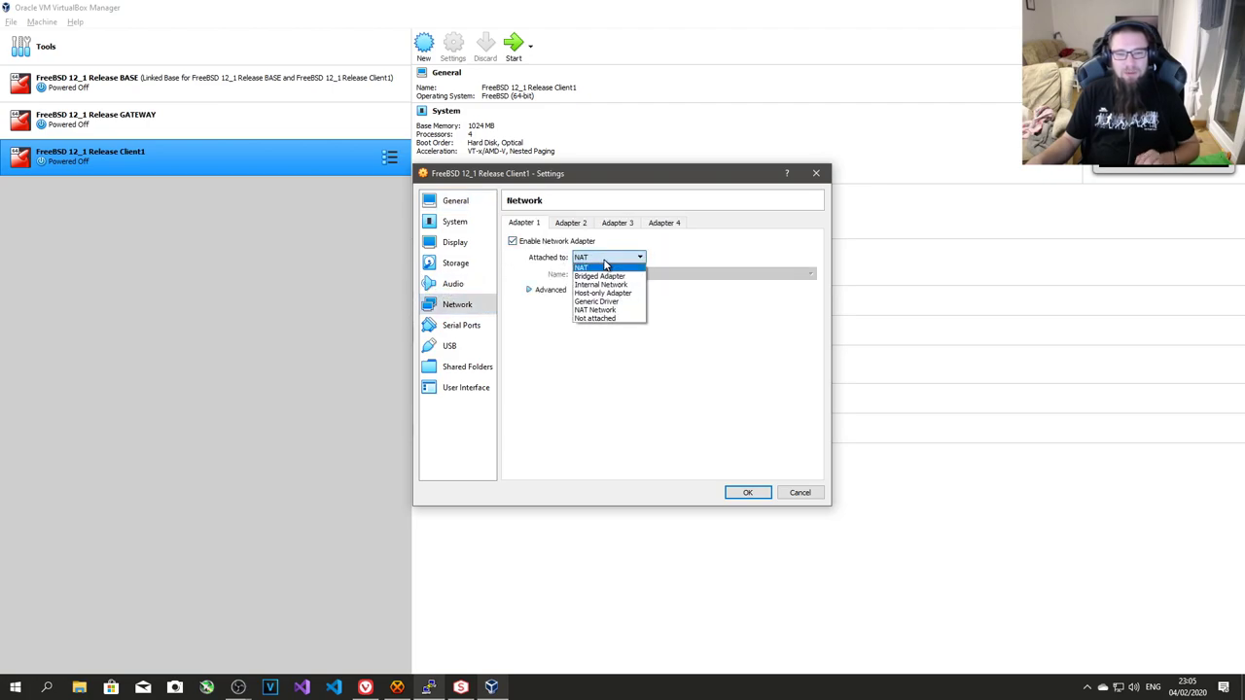
pyautogui.click(602, 284)
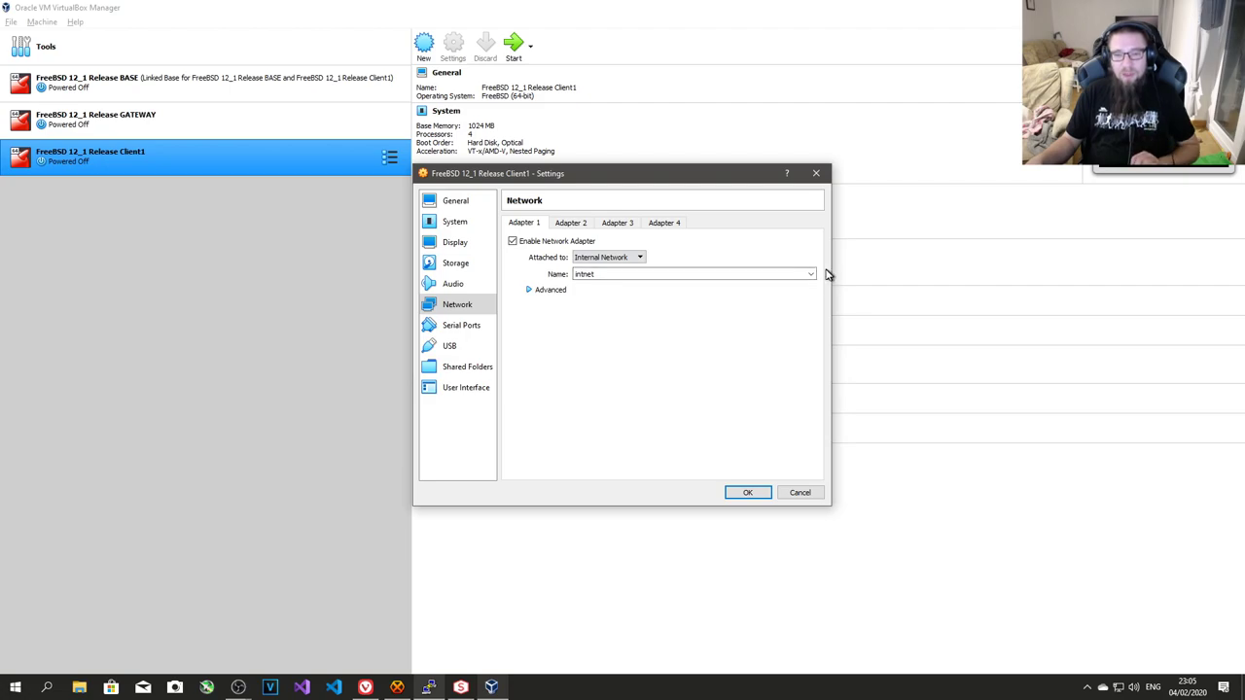
pyautogui.click(810, 274)
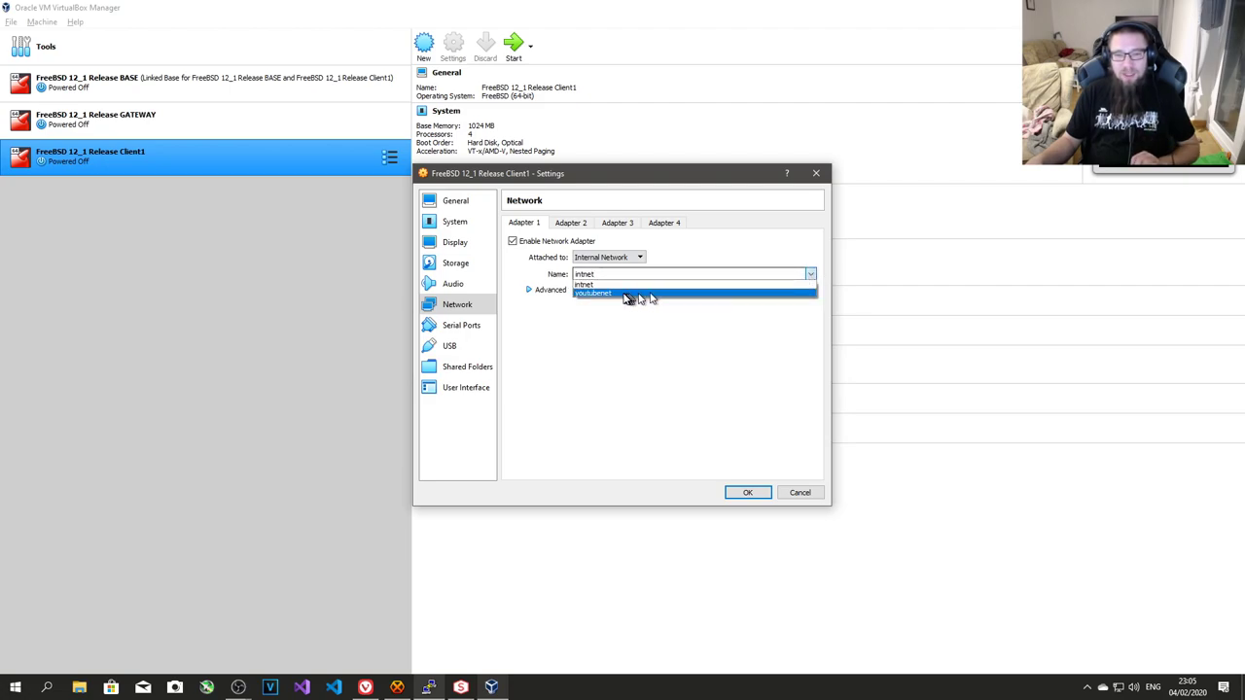
pyautogui.click(628, 294)
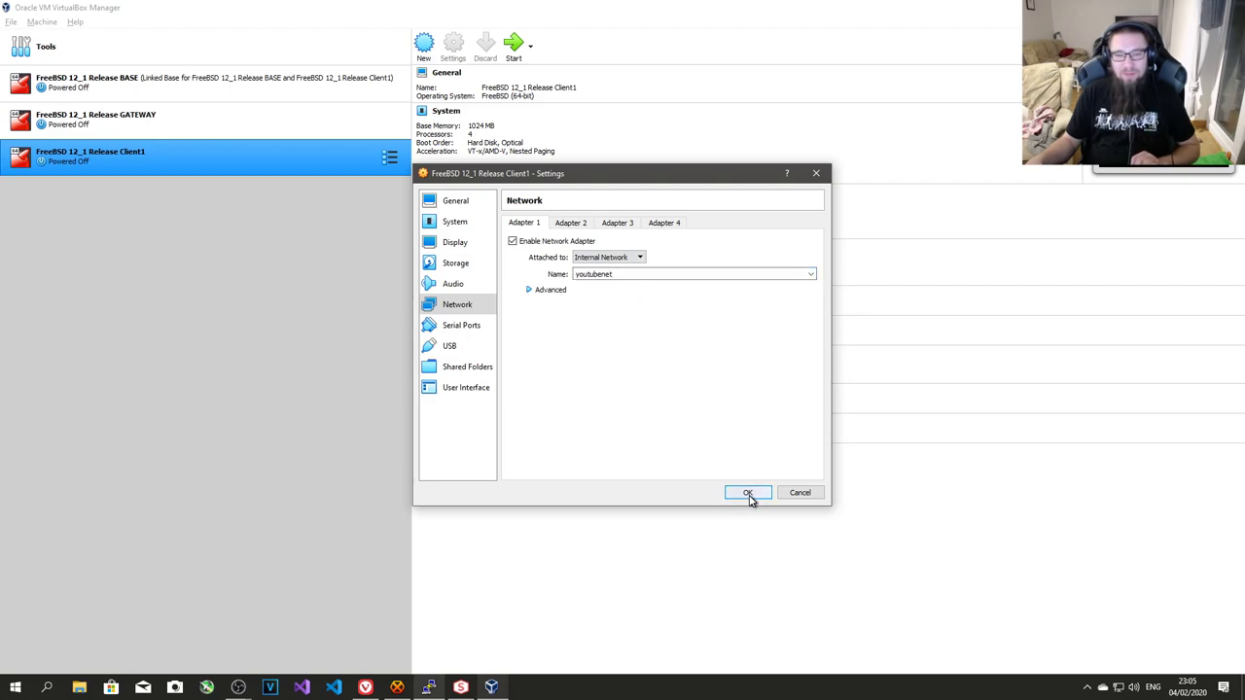
pyautogui.click(749, 493)
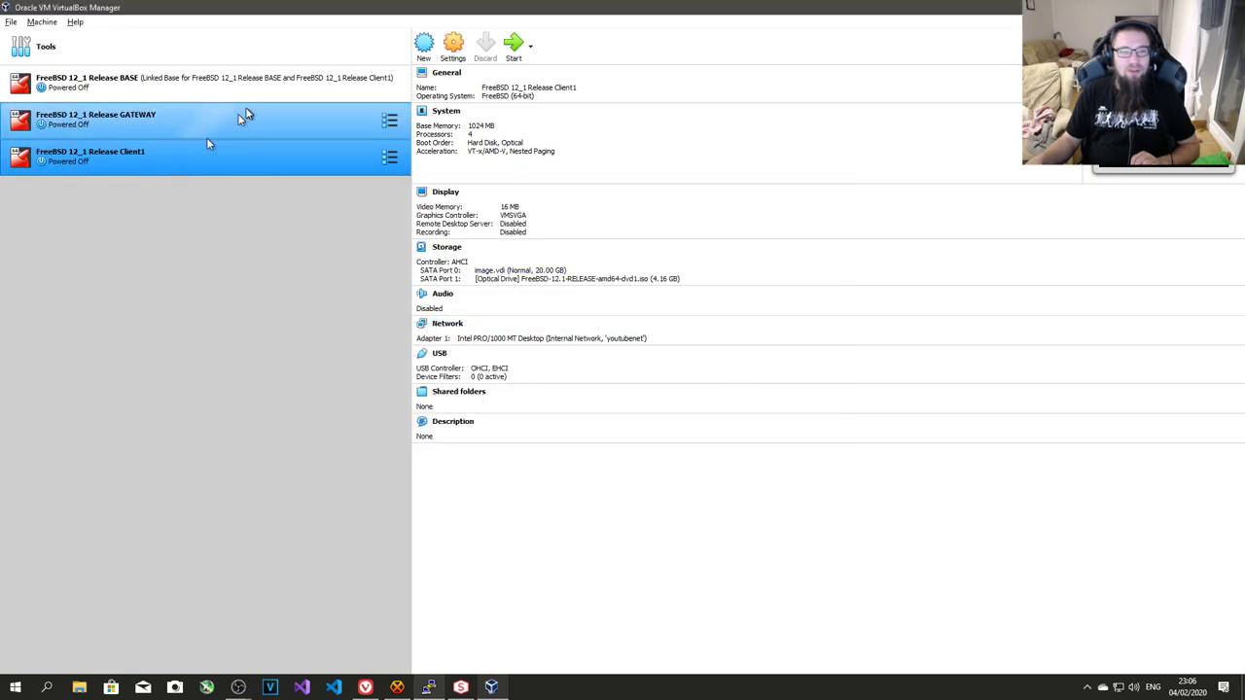
# - Start the GATEWAY virtual machine, then start Client1
pyautogui.click(204, 121)
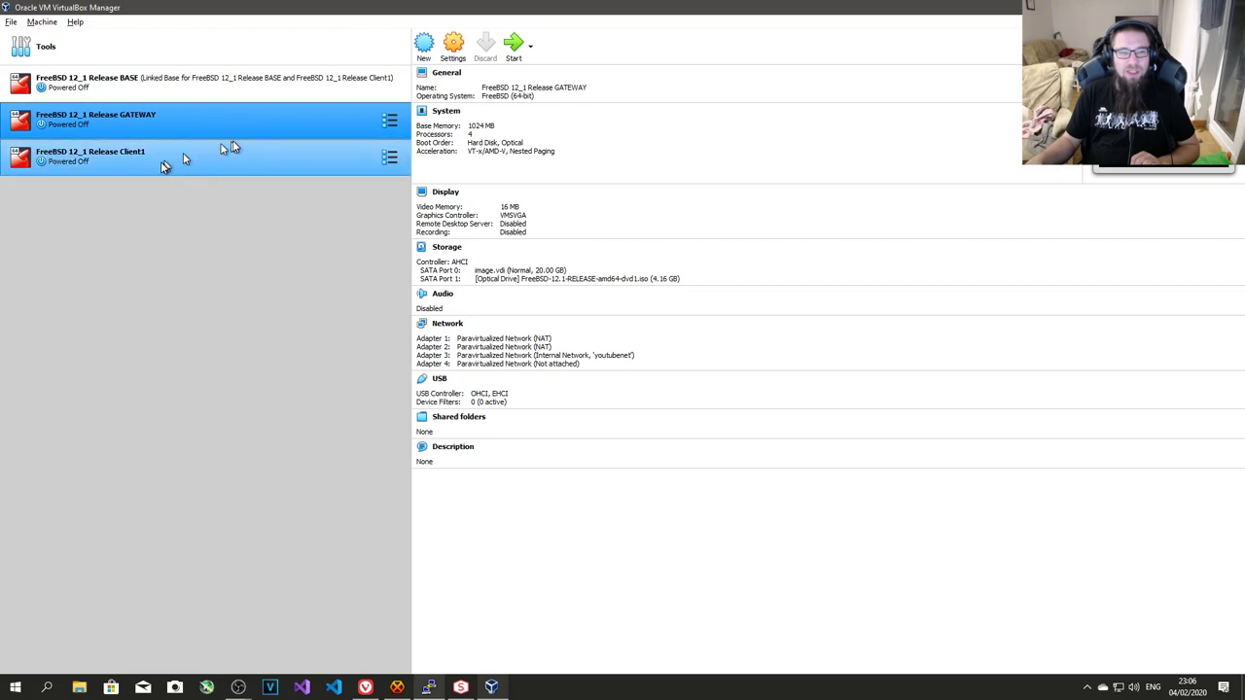
pyautogui.click(166, 160)
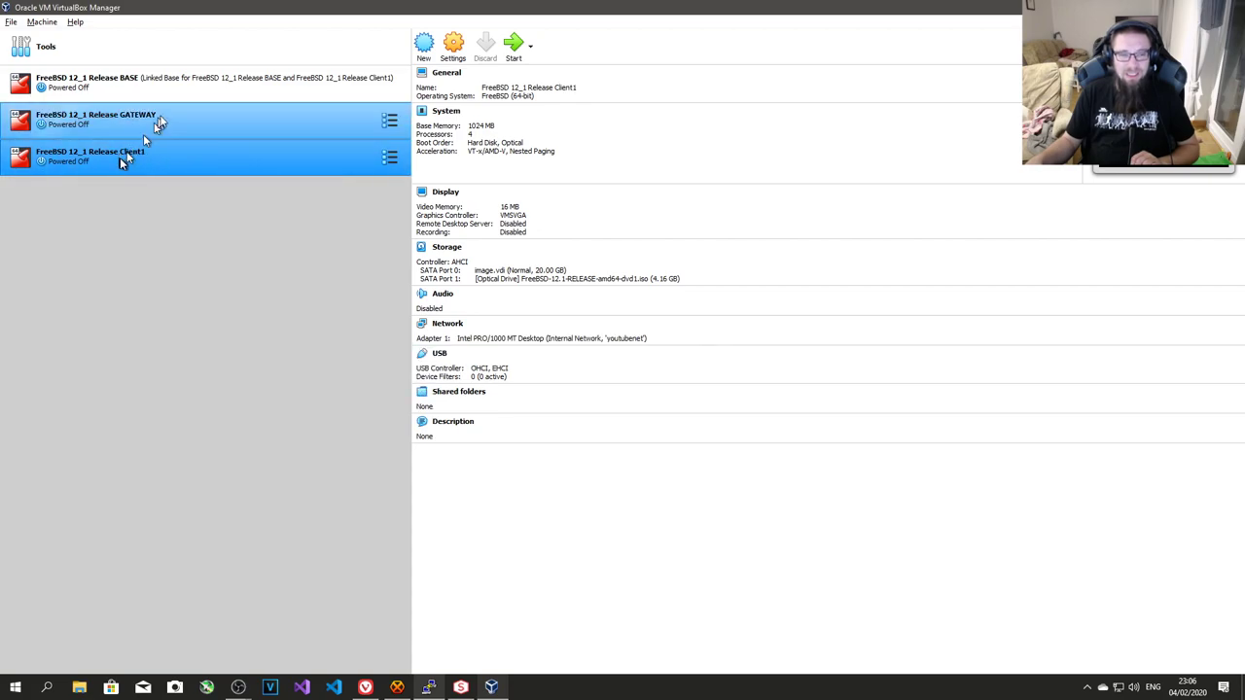
pyautogui.click(208, 117)
pyautogui.doubleClick(209, 134)
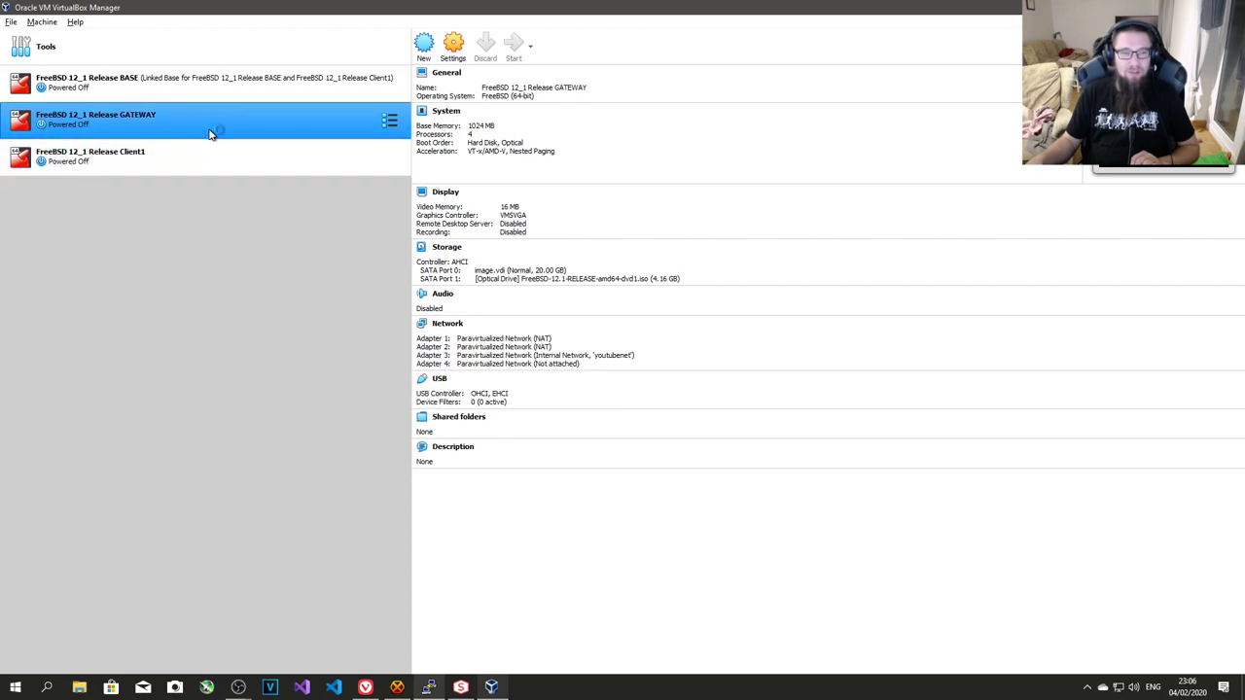
pyautogui.keyDown('ctrl'); pyautogui.click(198, 159); pyautogui.keyUp('ctrl')
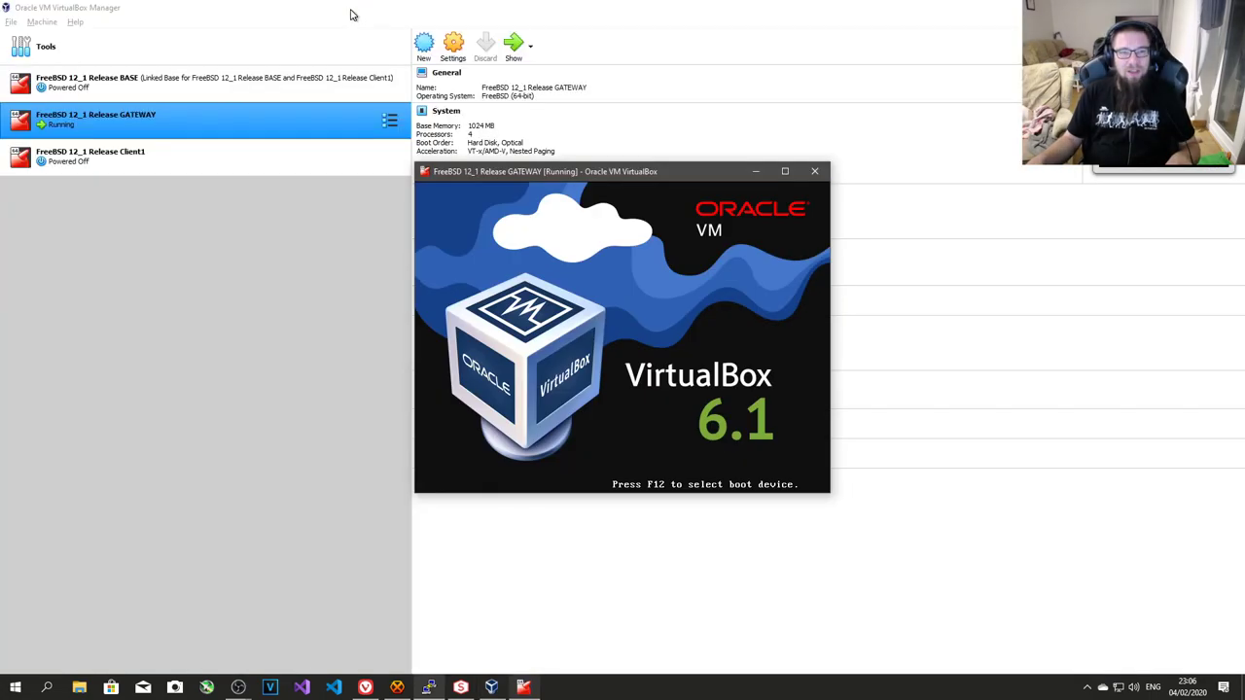
pyautogui.click(220, 164)
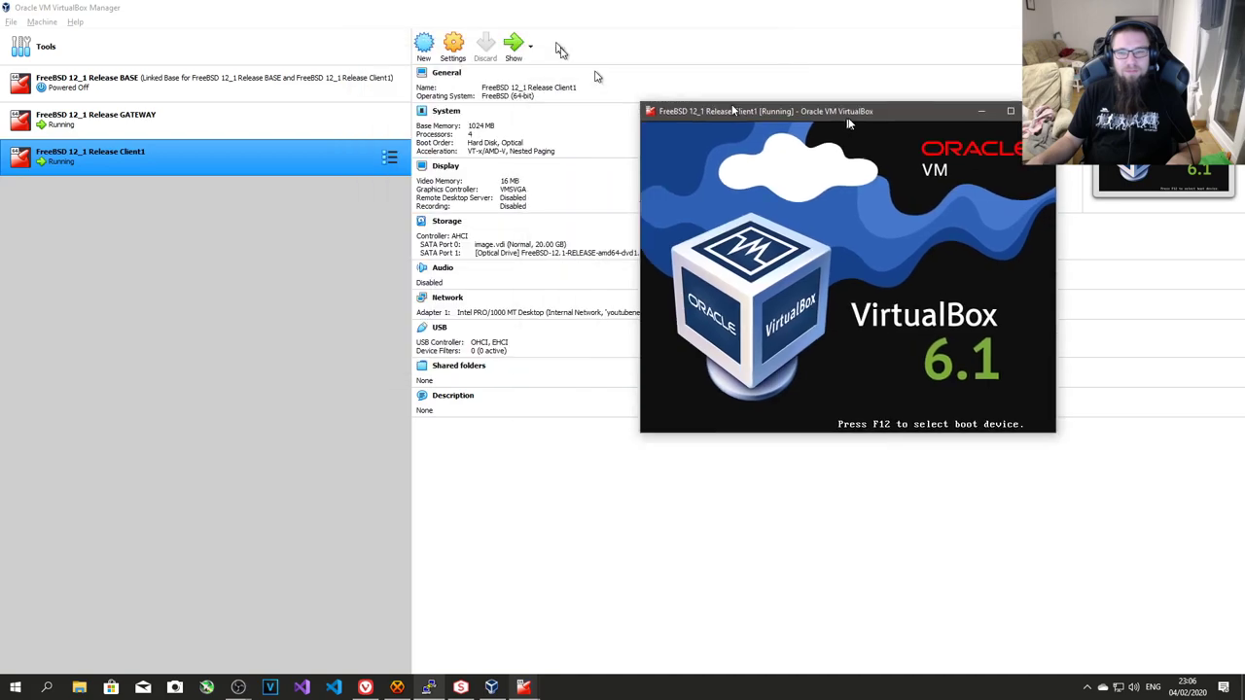
# - Place Client1's window on the right half and GATEWAY's on the left, then boot Client1 immediately
pyautogui.moveTo(832, 112); pyautogui.dragTo(1244, 207)
pyautogui.click(517, 153)
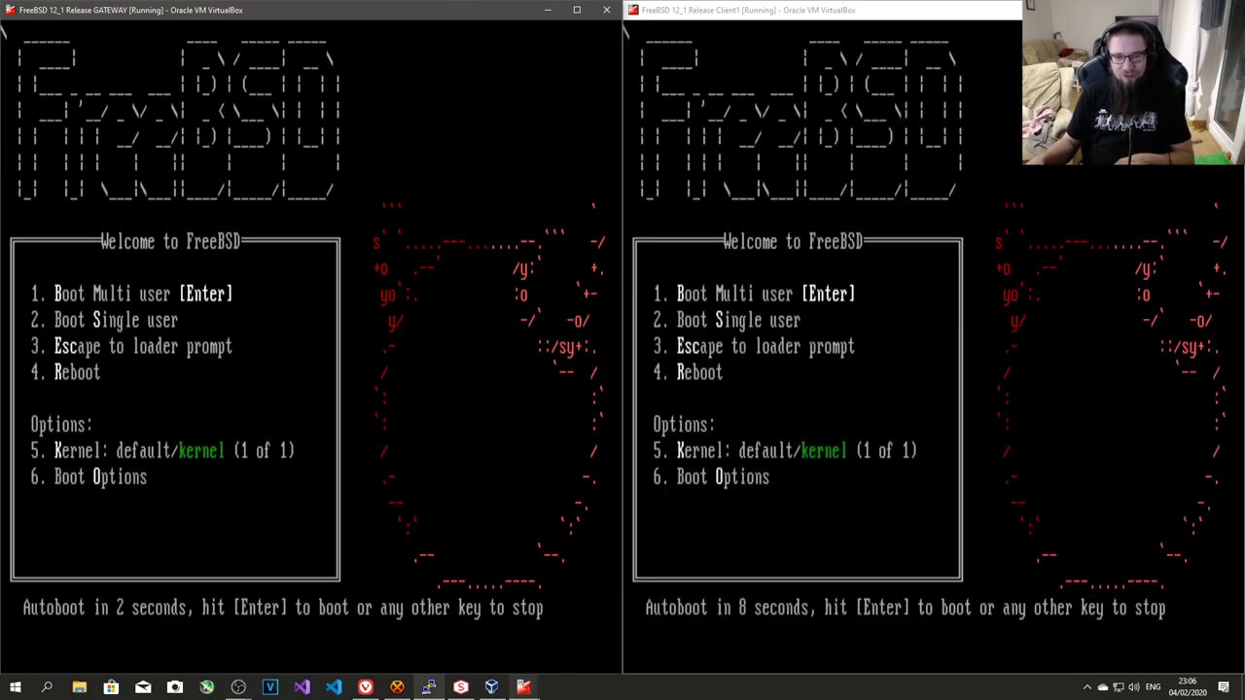
pyautogui.click(873, 325)
pyautogui.press('Return')
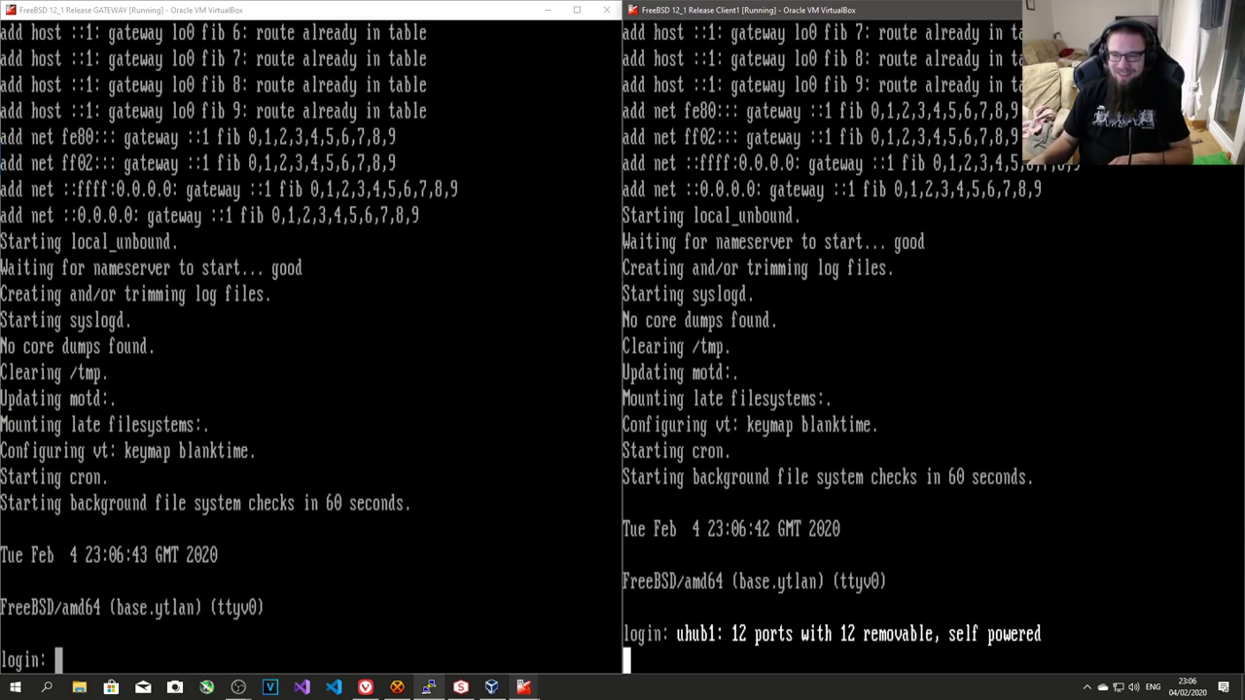
# - Log in as root on the Client1 console and then on the GATEWAY console
pyautogui.click(844, 411)
pyautogui.press('Return')
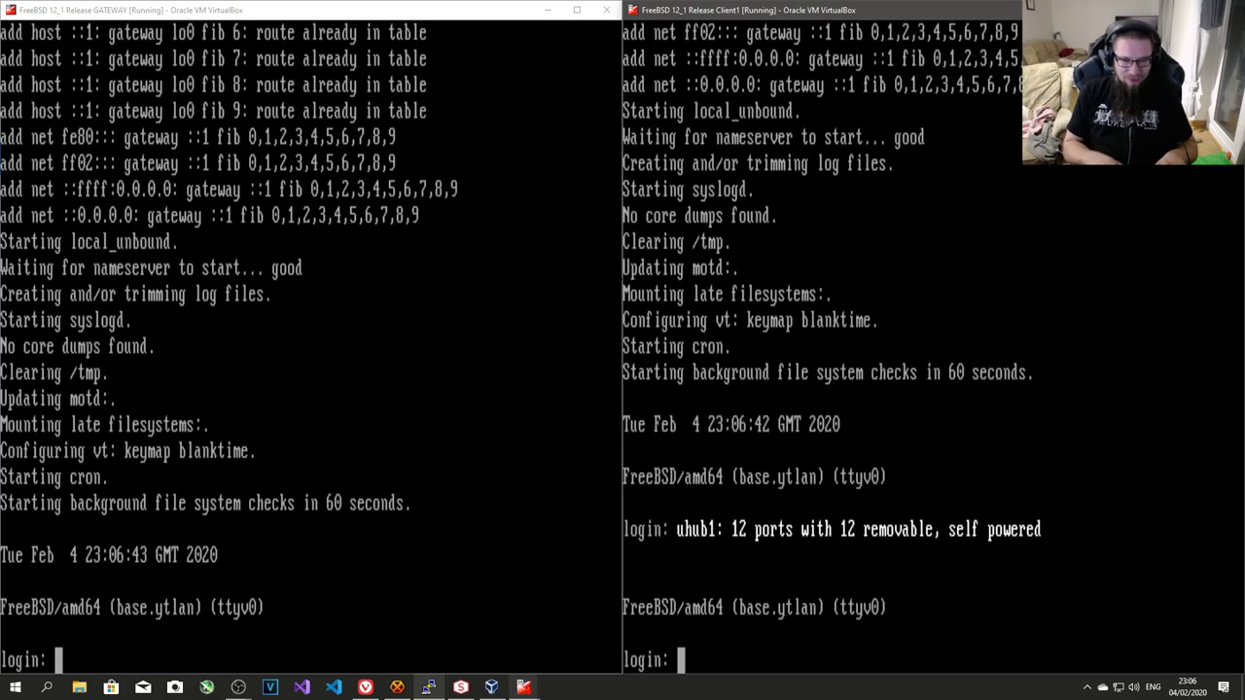
pyautogui.write('root')
pyautogui.press('Return')
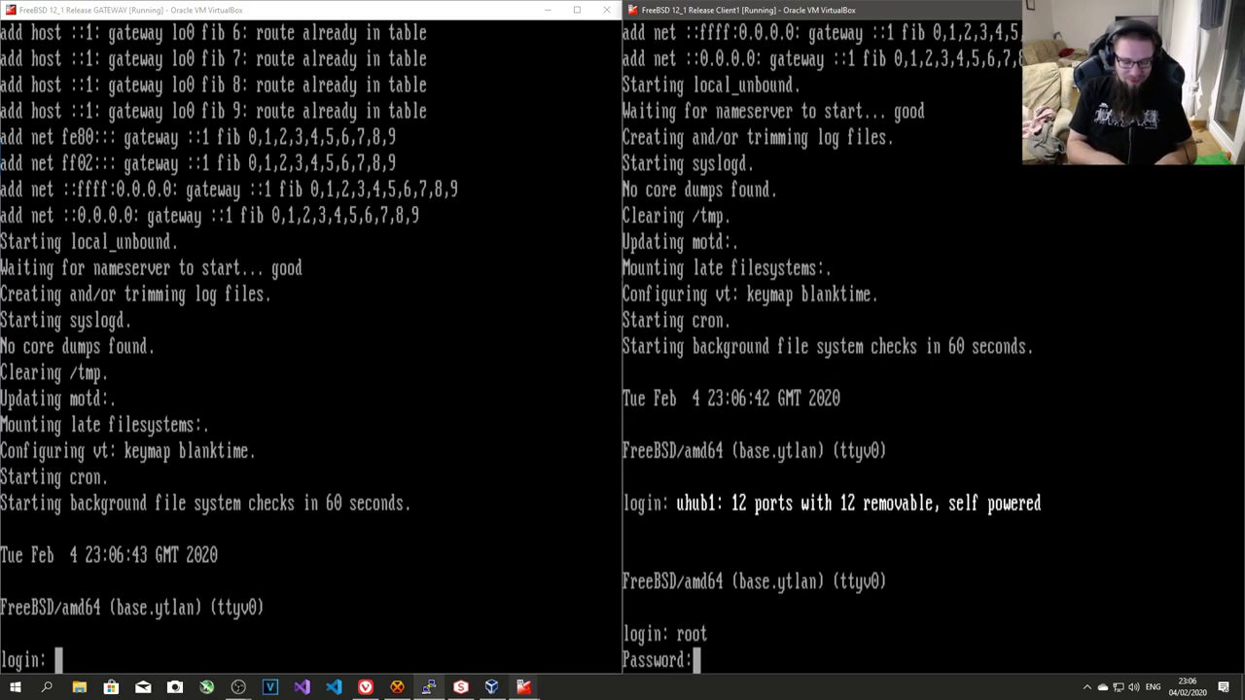
pyautogui.press('Return')
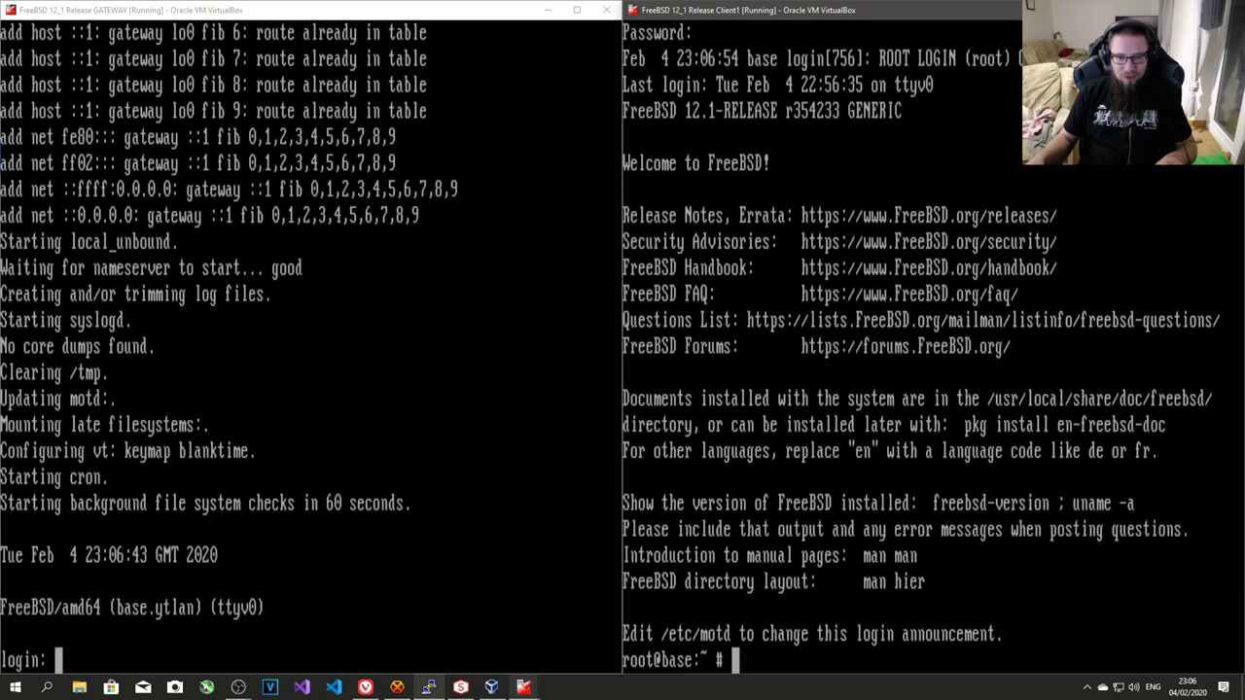
pyautogui.write('root')
pyautogui.press('Return')
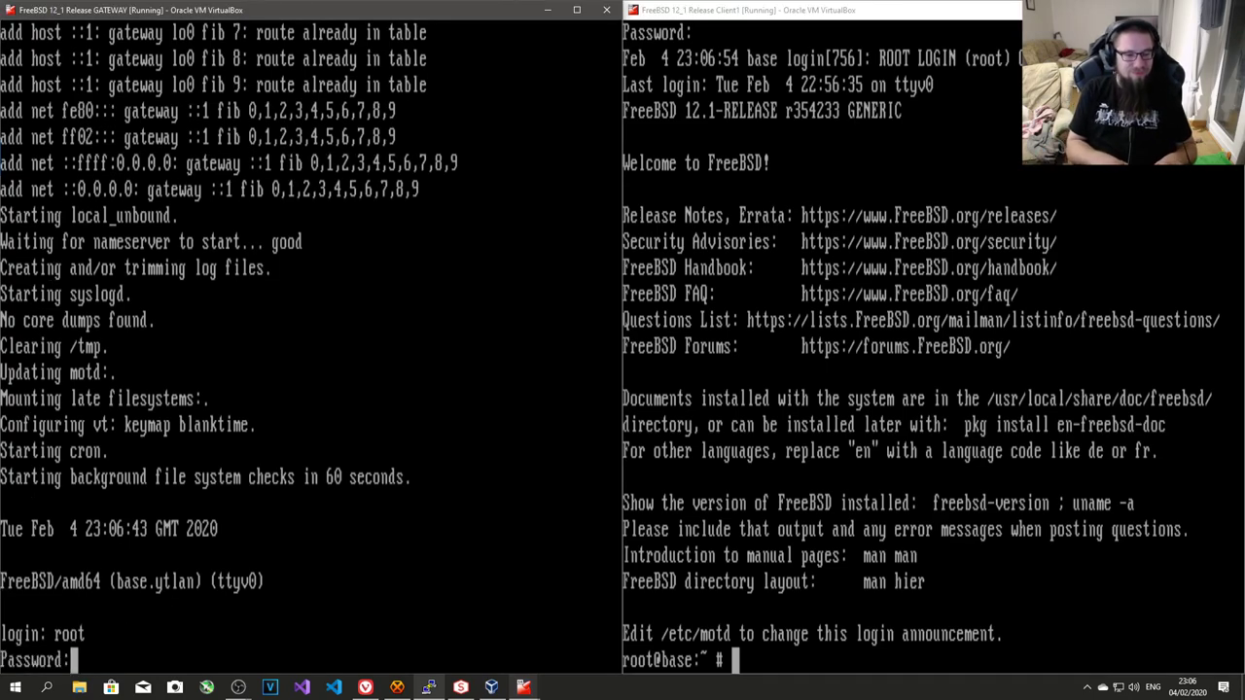
pyautogui.press('Return')
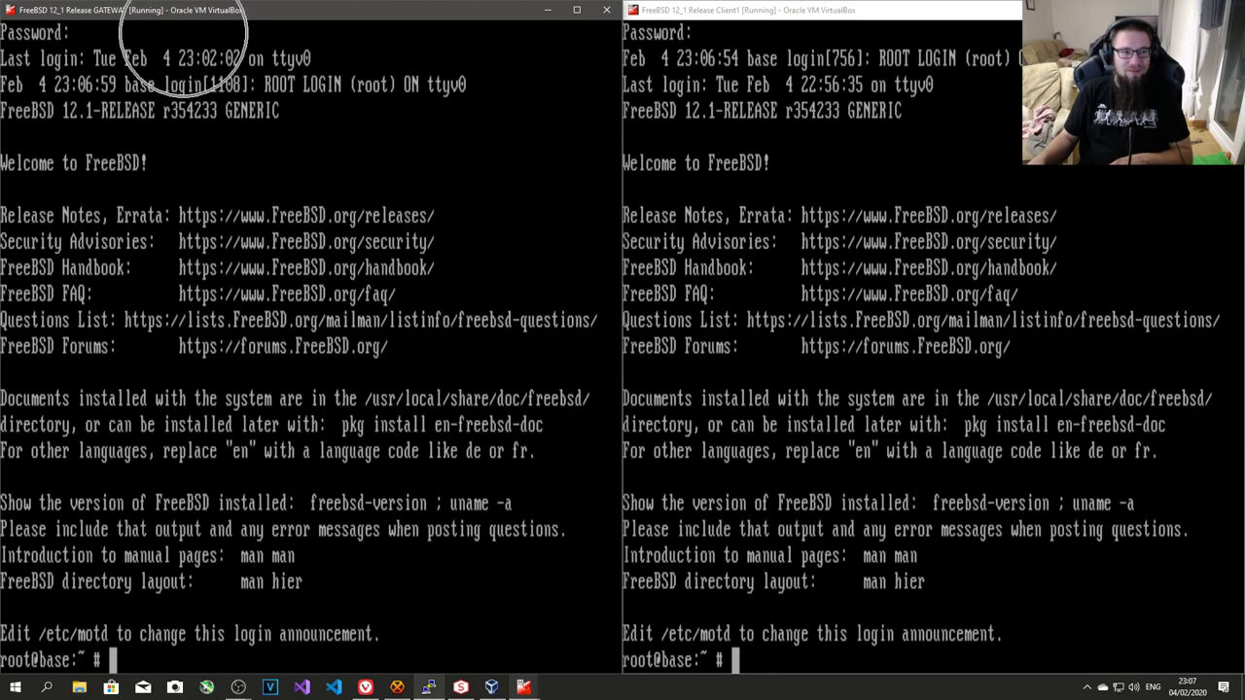
# - On GATEWAY, open /etc/rc.conf in the ee editor with the cursor at the hostname line
pyautogui.write('e')
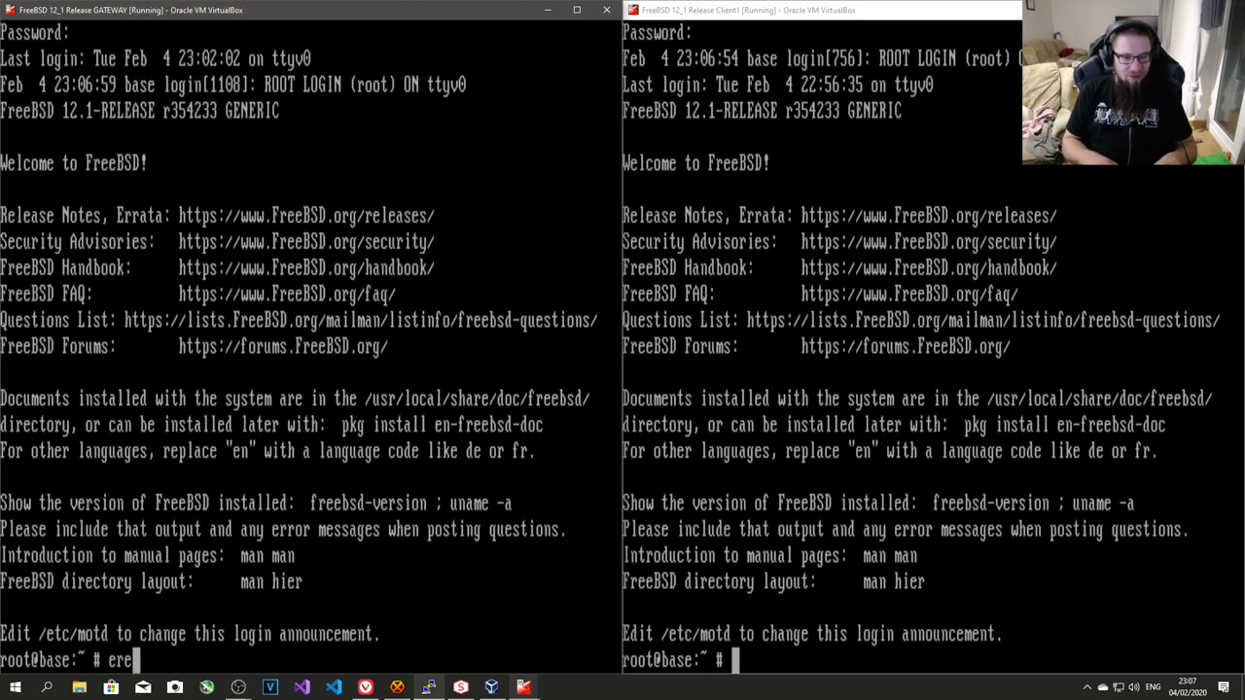
pyautogui.write('e /etc/rc.conf')
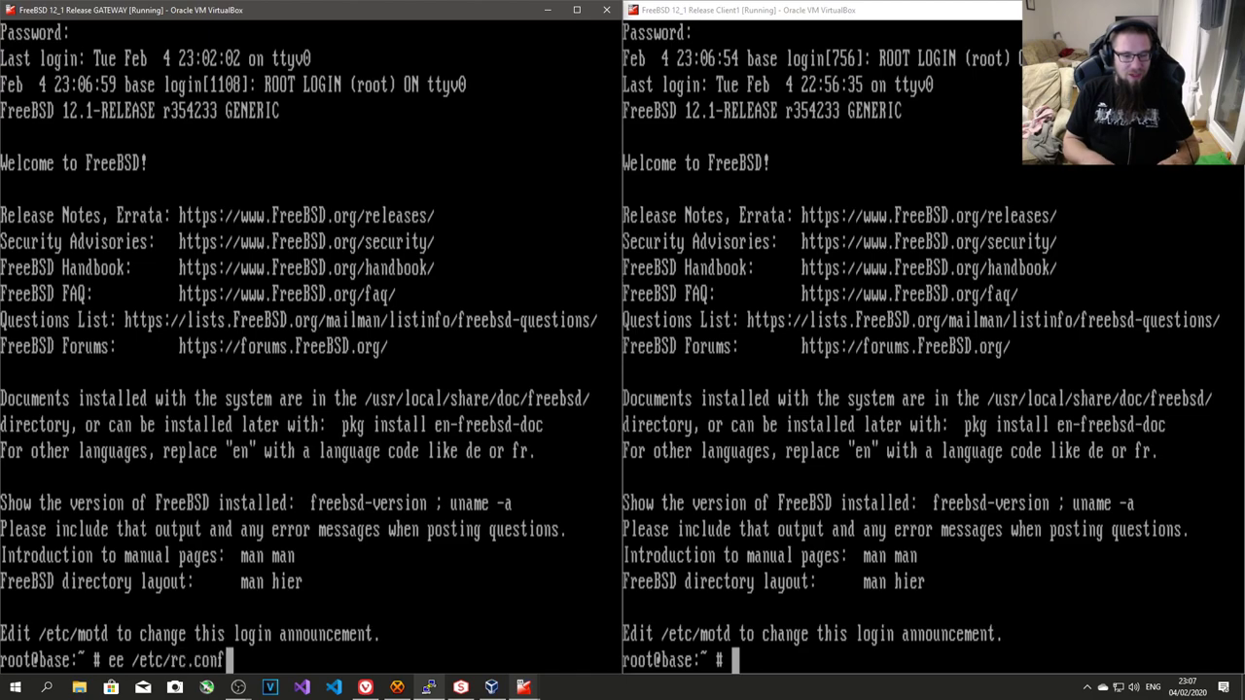
pyautogui.press('Return')
pyautogui.press('Down')
pyautogui.press('Down')
pyautogui.press('Down')
pyautogui.press('Down')
pyautogui.press('Down')
pyautogui.press('Up')
pyautogui.press('Up')
pyautogui.press('Up')
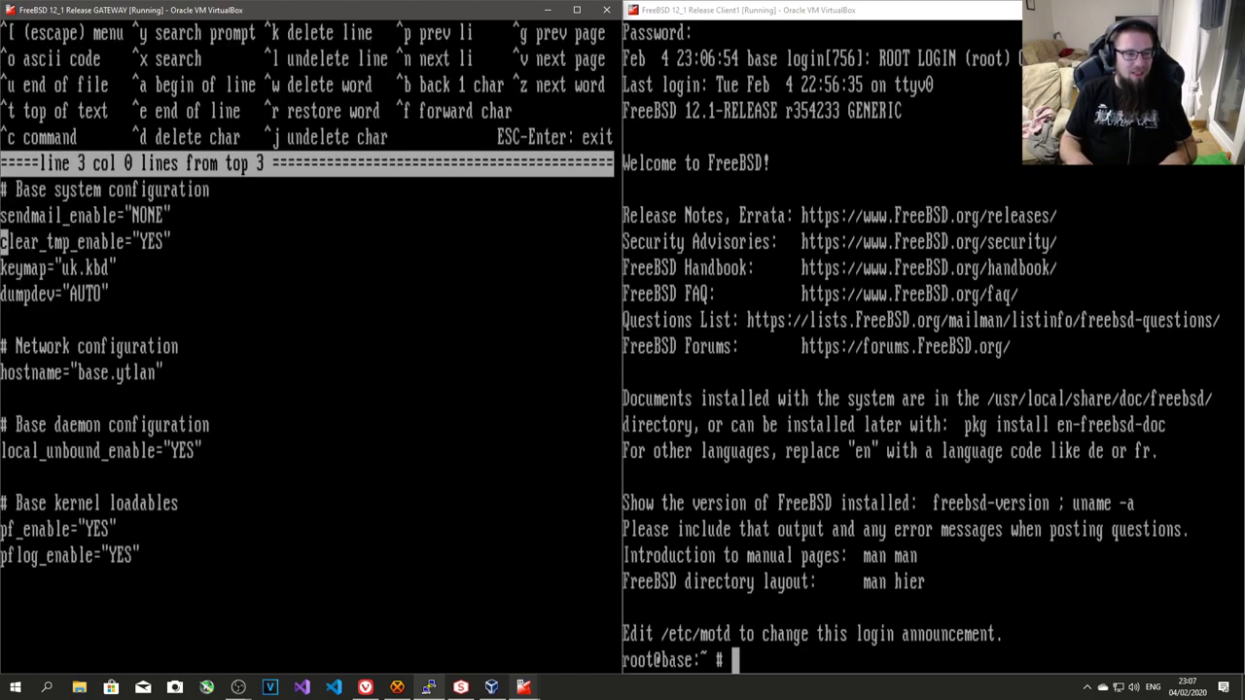